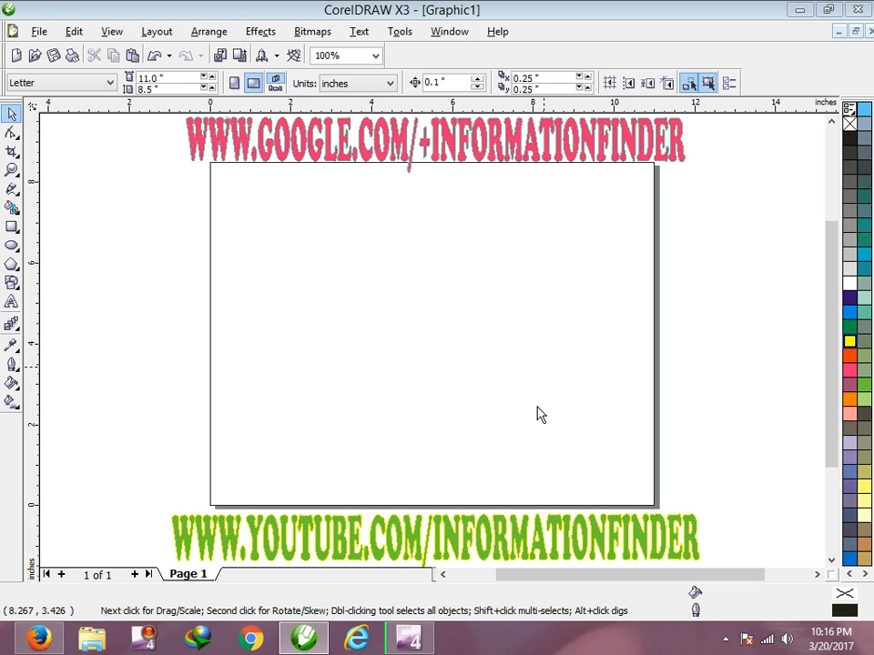
# Draw a rectangle about 8.91 by 6.15 inches on the page and round all its corners to about 16.
pyautogui.click(12, 226)
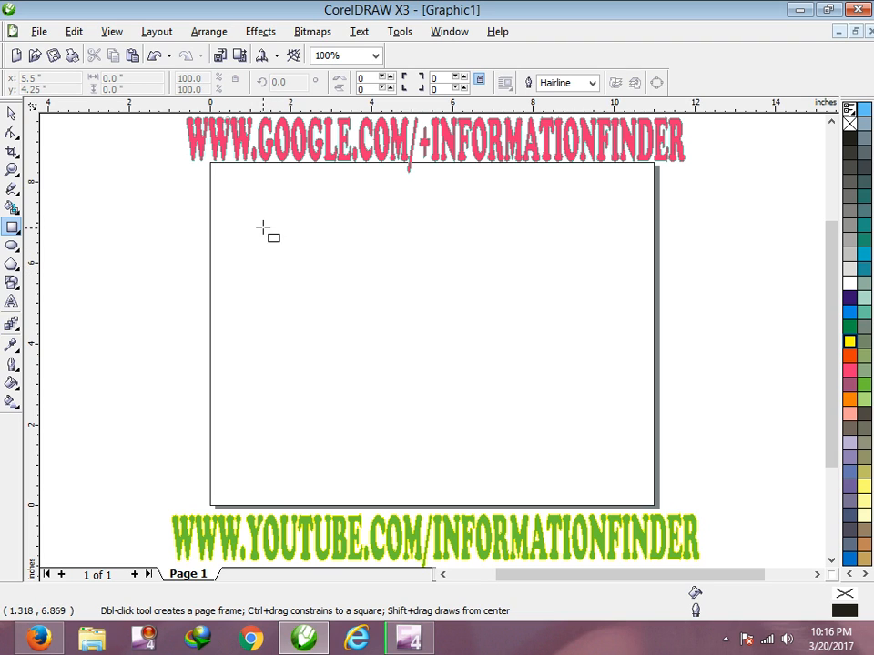
pyautogui.moveTo(254, 212)
pyautogui.mouseDown()
pyautogui.moveTo(331, 333)
pyautogui.moveTo(526, 401)
pyautogui.mouseUp()
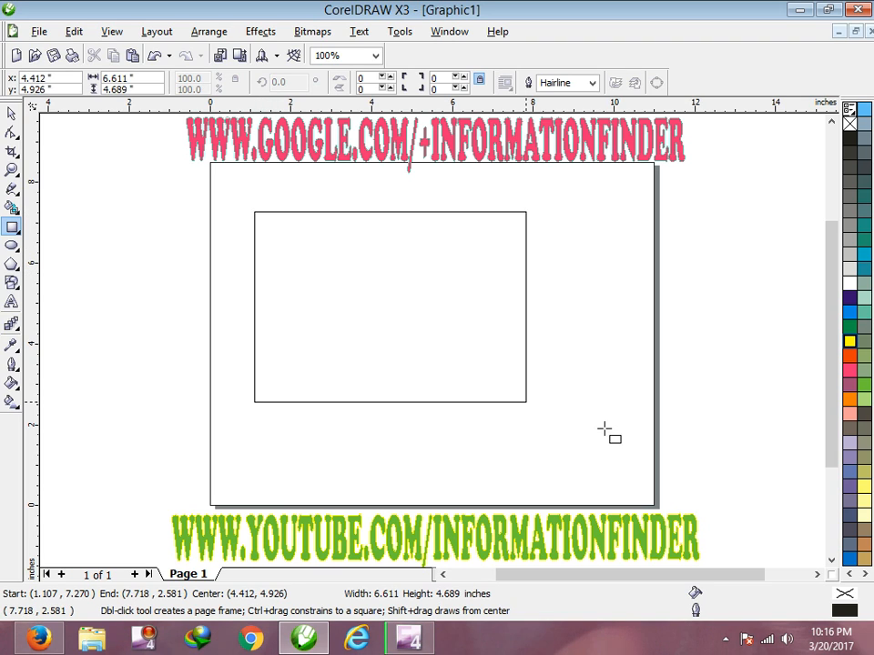
pyautogui.moveTo(604, 429)
pyautogui.mouseDown()
pyautogui.moveTo(622, 433)
pyautogui.moveTo(630, 456)
pyautogui.moveTo(615, 460)
pyautogui.mouseUp()
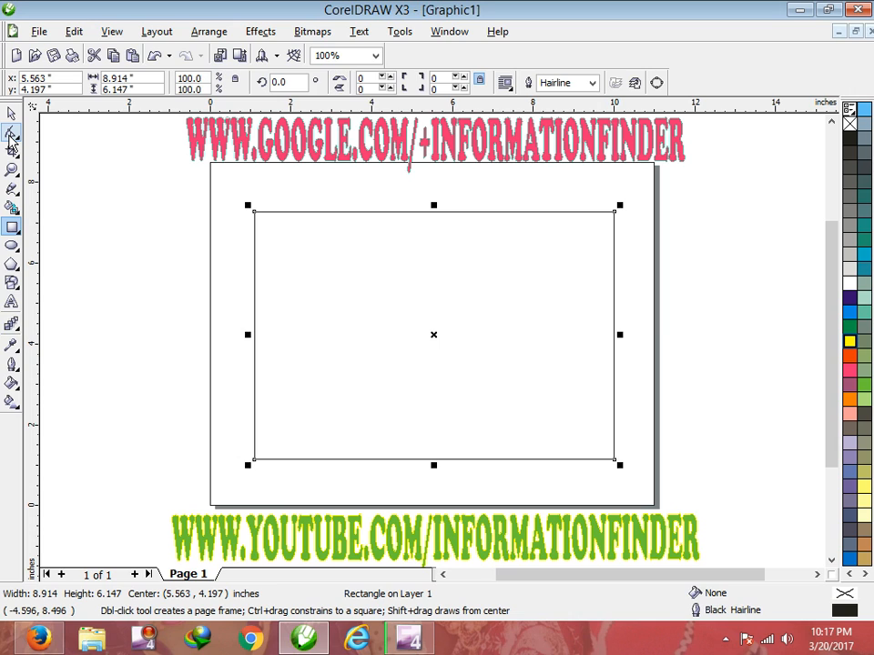
pyautogui.click(11, 134)
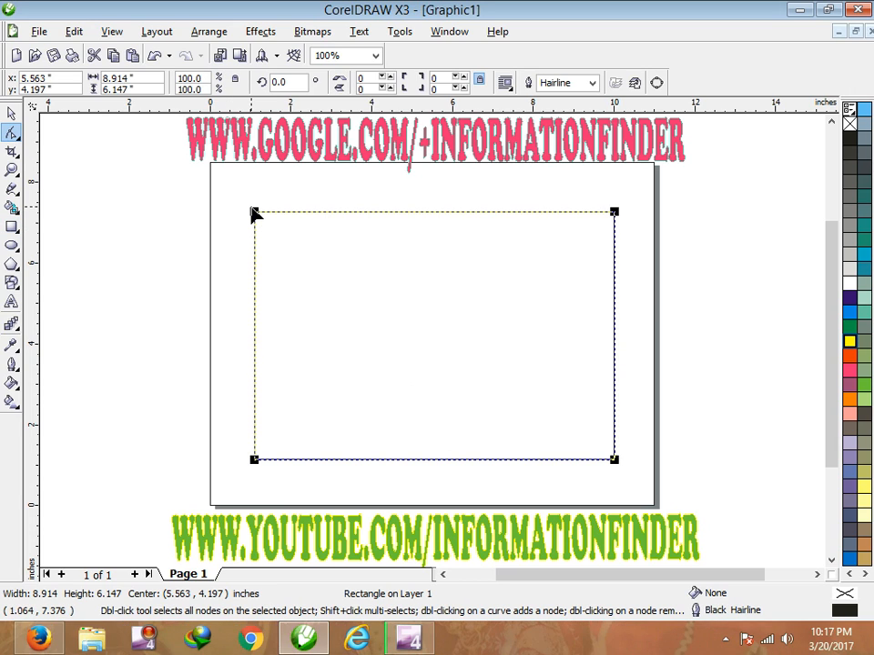
pyautogui.moveTo(255, 212); pyautogui.dragTo(276, 214)
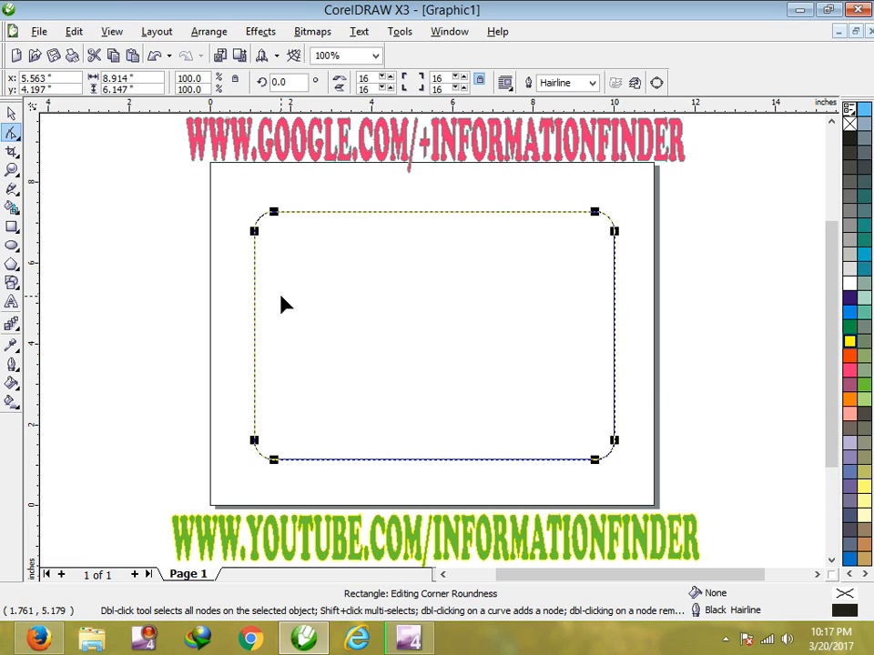
pyautogui.click(11, 113)
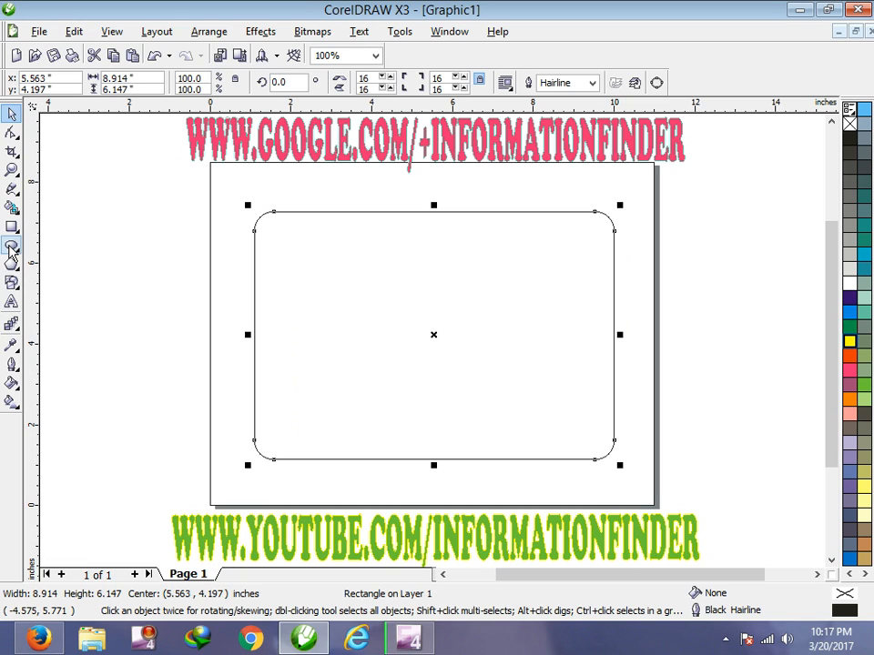
# Draw an ellipse about 0.89 by 1.14 inches left of the page and give it a black-to-white radial fountain fill.
pyautogui.click(12, 247)
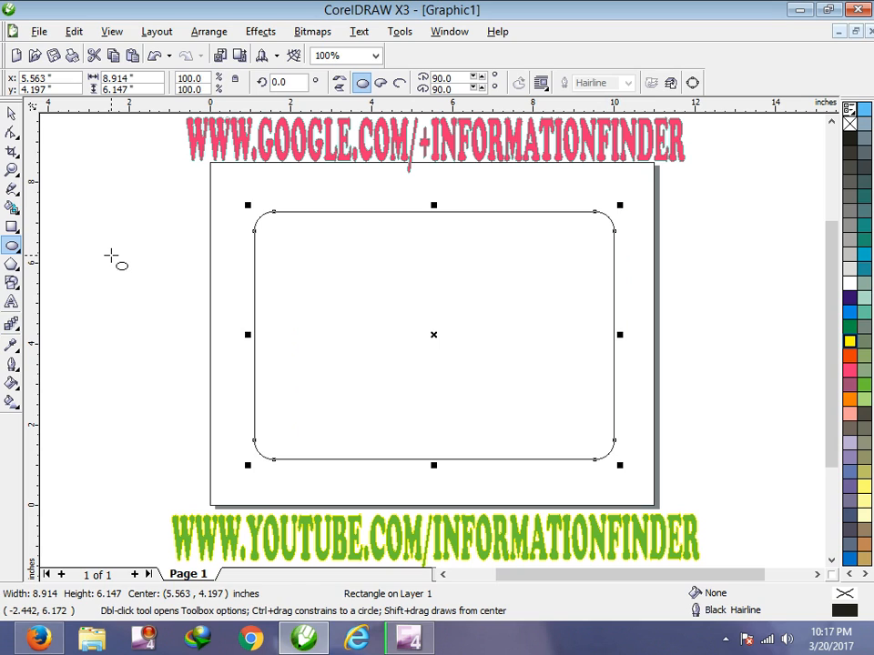
pyautogui.moveTo(111, 256); pyautogui.dragTo(148, 303)
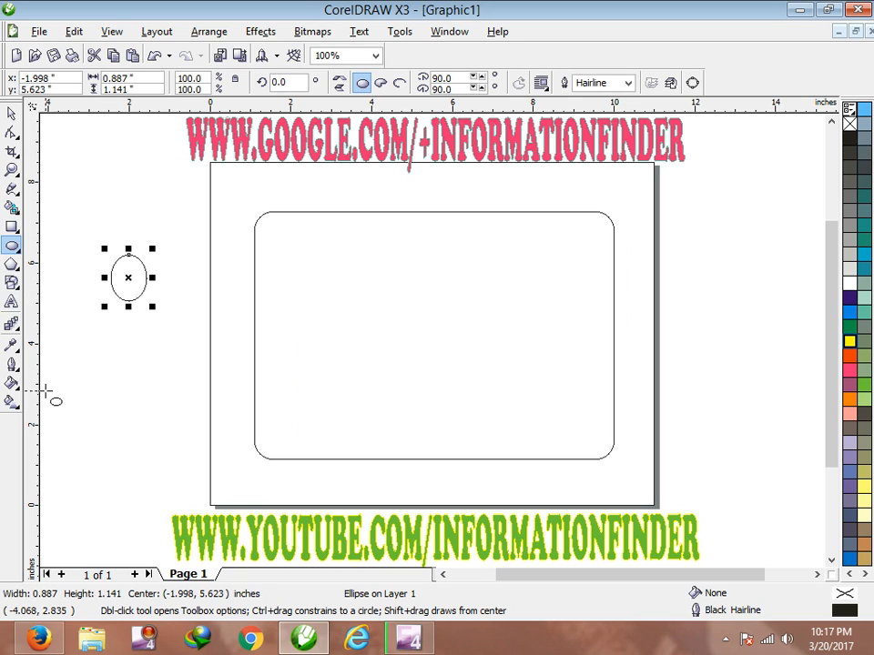
pyautogui.click(11, 402)
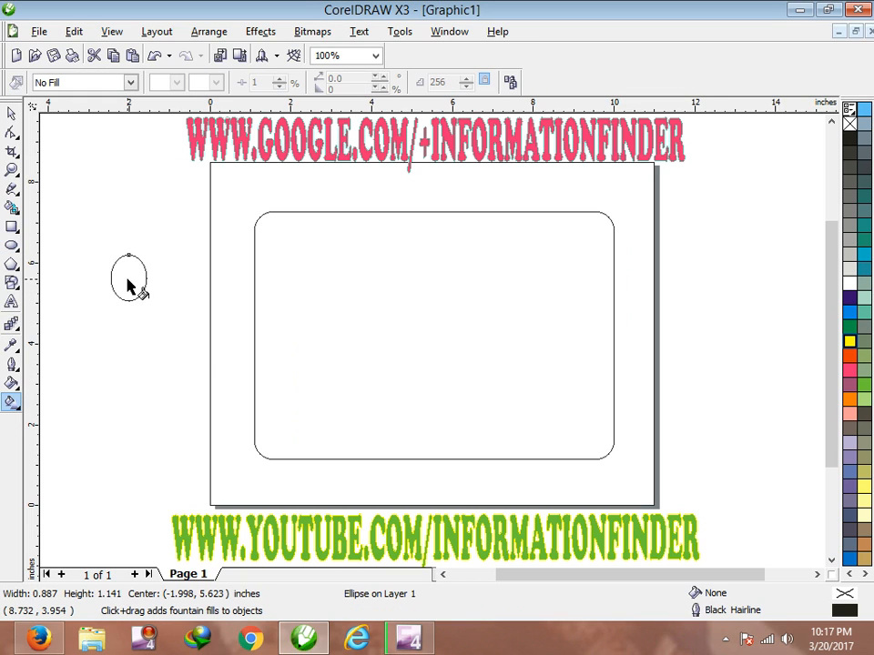
pyautogui.moveTo(127, 278); pyautogui.dragTo(146, 301)
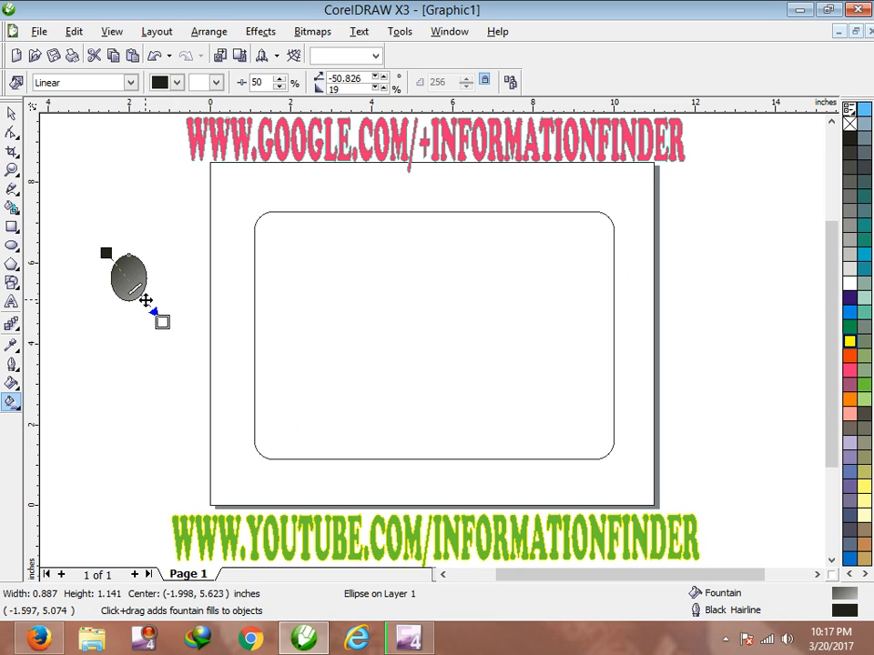
pyautogui.click(130, 83)
pyautogui.click(78, 132)
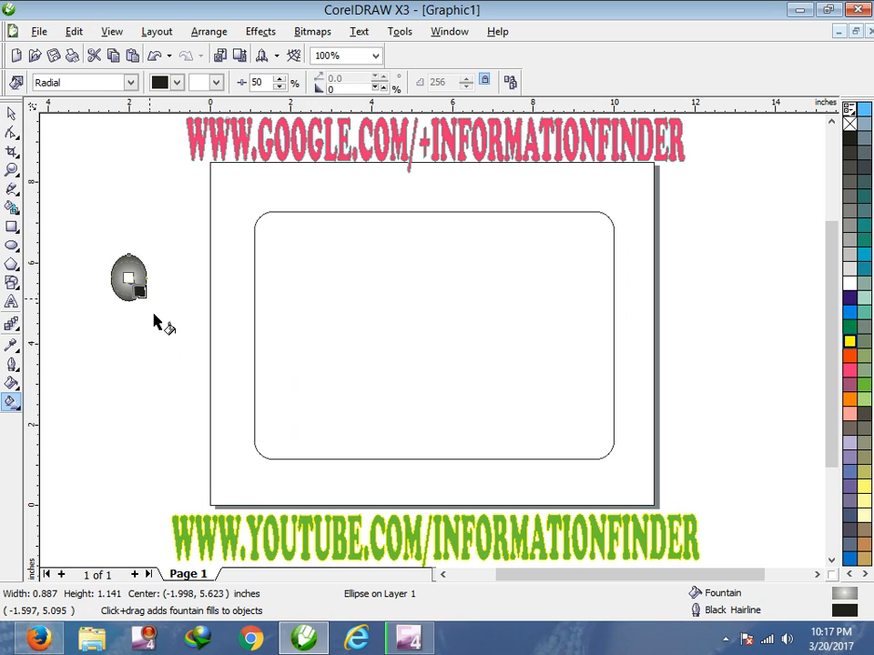
# Extend the ellipse's radial fill beyond its edge and set the fill midpoint to about 30%.
pyautogui.click(12, 170)
pyautogui.moveTo(69, 210); pyautogui.dragTo(169, 357)
pyautogui.click(423, 324)
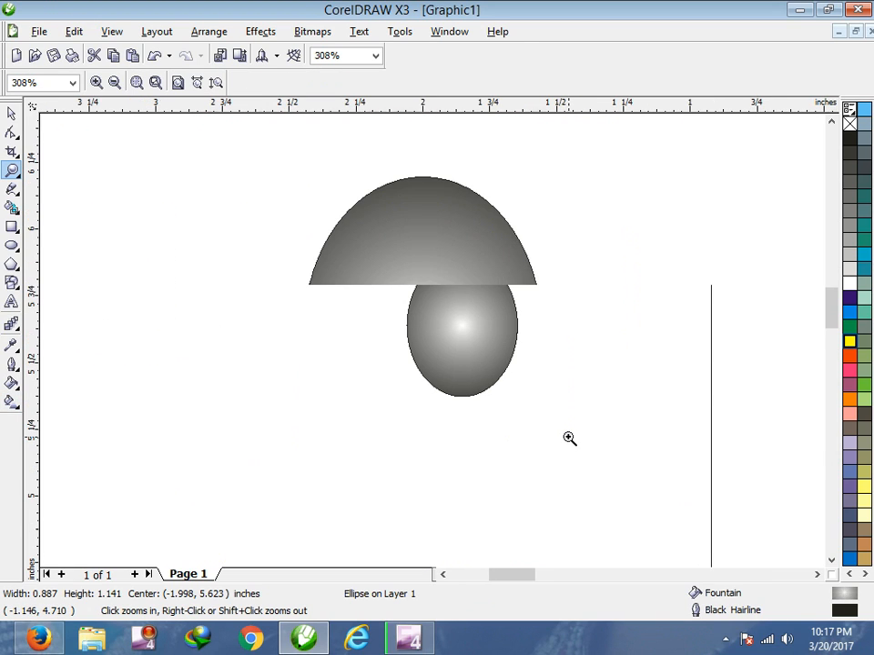
pyautogui.click(12, 401)
pyautogui.moveTo(496, 420); pyautogui.dragTo(544, 480)
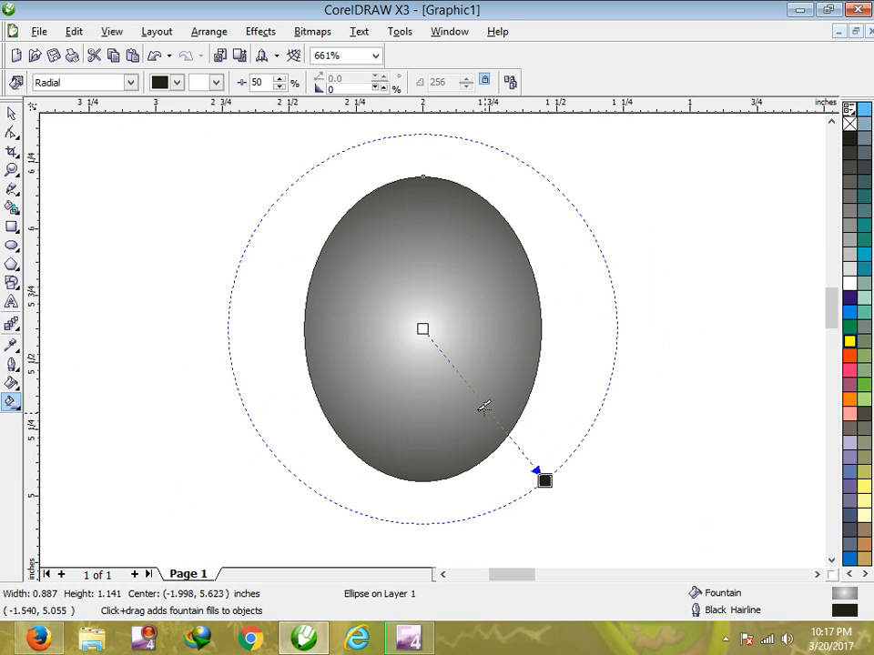
pyautogui.moveTo(488, 414); pyautogui.dragTo(510, 438)
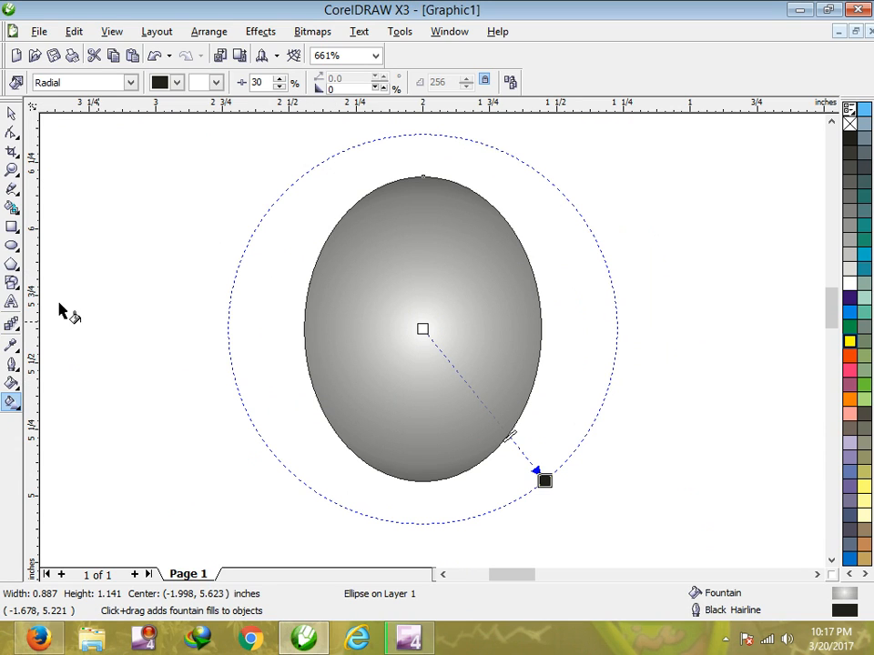
# Draw a small rectangle about 0.13 by 0.16 inches left of the ellipse and round all its corners to about 48.
pyautogui.click(12, 227)
pyautogui.moveTo(117, 233); pyautogui.dragTo(152, 277)
pyautogui.click(12, 132)
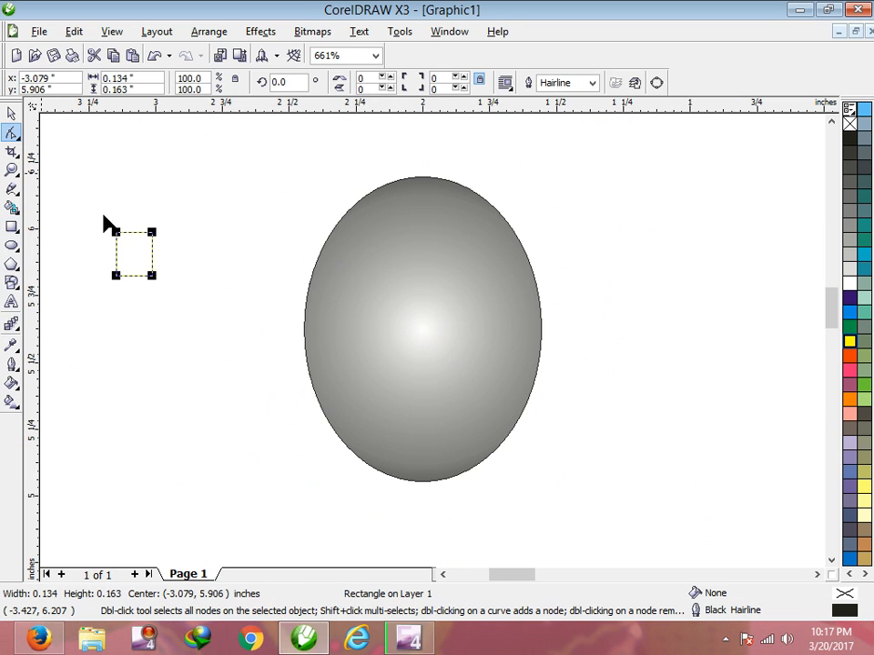
pyautogui.moveTo(118, 232); pyautogui.dragTo(130, 238)
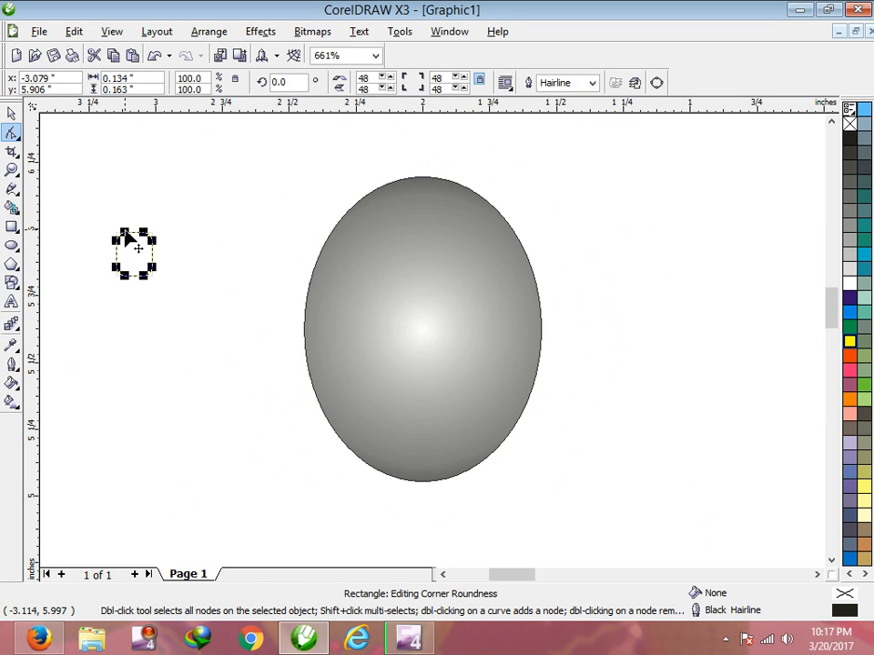
pyautogui.click(11, 113)
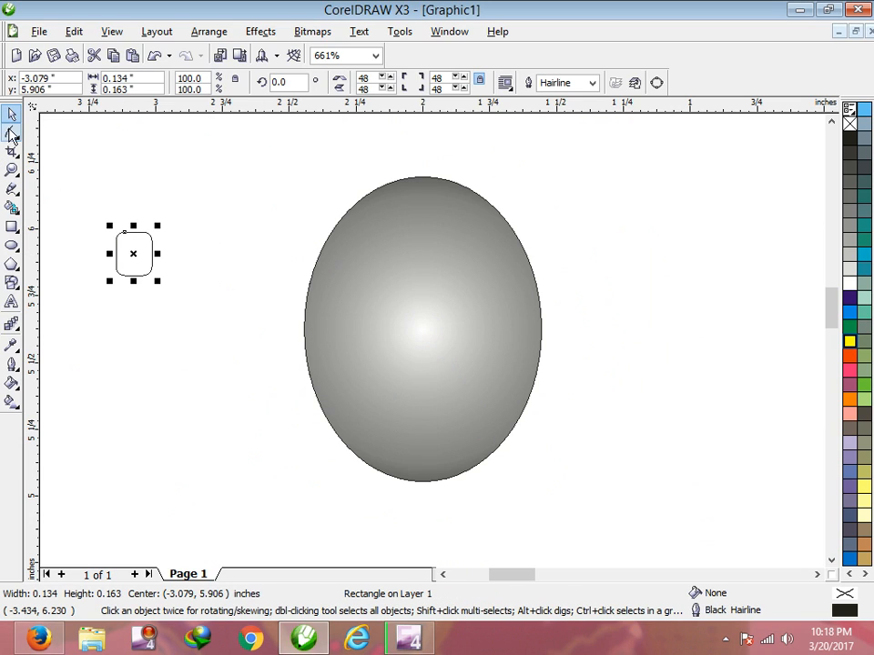
# Apply a diagonal black-to-white linear fountain fill to the small rounded rectangle, running from its center towards its lower right corner.
pyautogui.click(12, 402)
pyautogui.moveTo(132, 247); pyautogui.dragTo(166, 302)
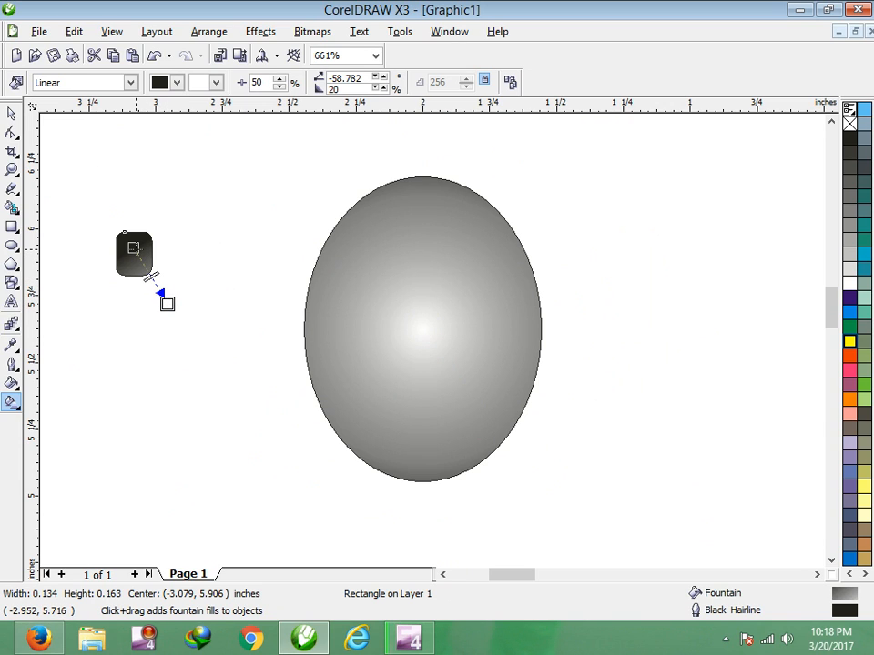
pyautogui.moveTo(133, 248); pyautogui.dragTo(135, 257)
pyautogui.moveTo(166, 302); pyautogui.dragTo(140, 260)
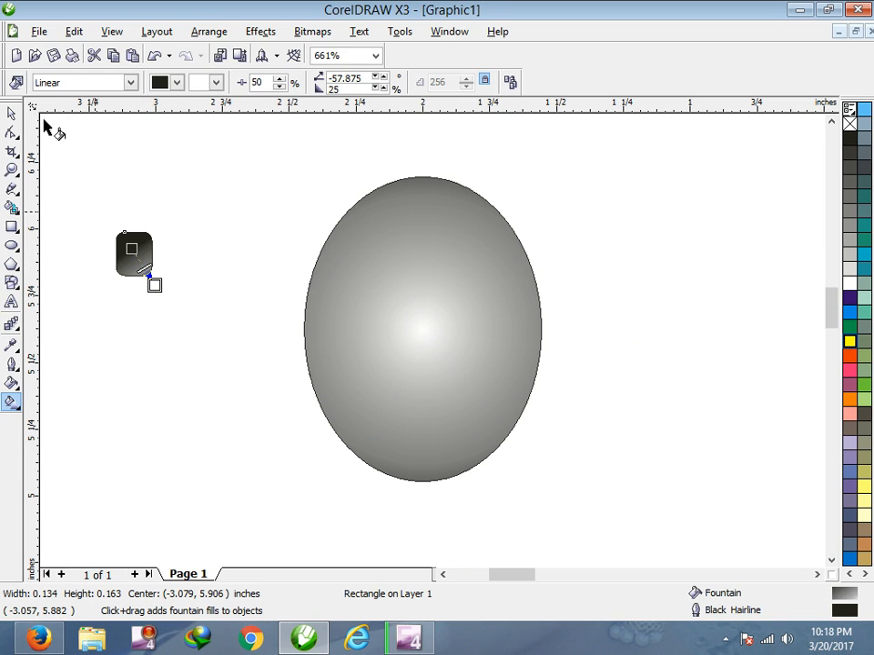
pyautogui.click(12, 114)
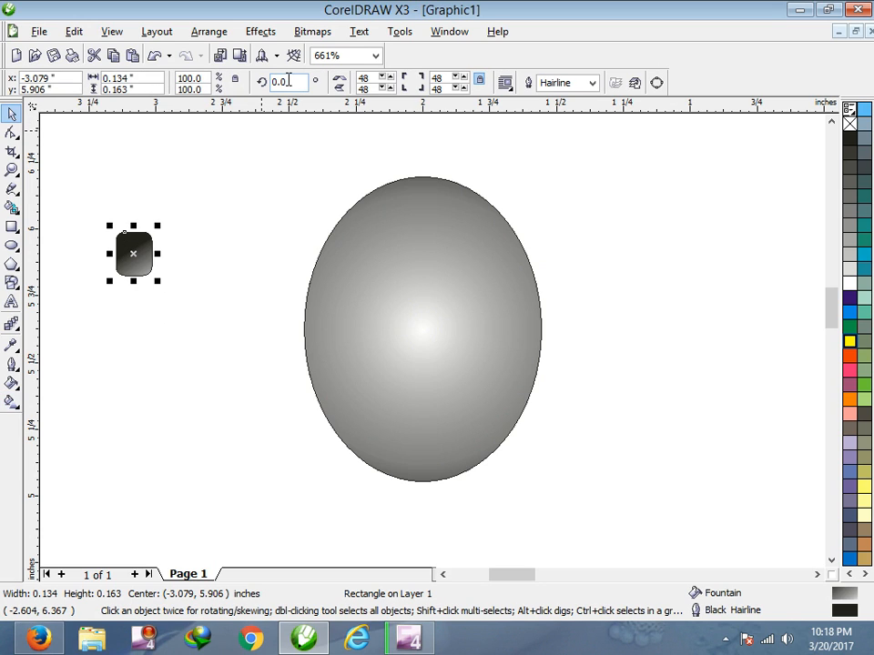
# Try rotating the small rounded rectangle 45 degrees and moving it onto the ellipse's upper part, and undo both changes.
pyautogui.moveTo(287, 81); pyautogui.dragTo(261, 81)
pyautogui.write('45')
pyautogui.press('Return')
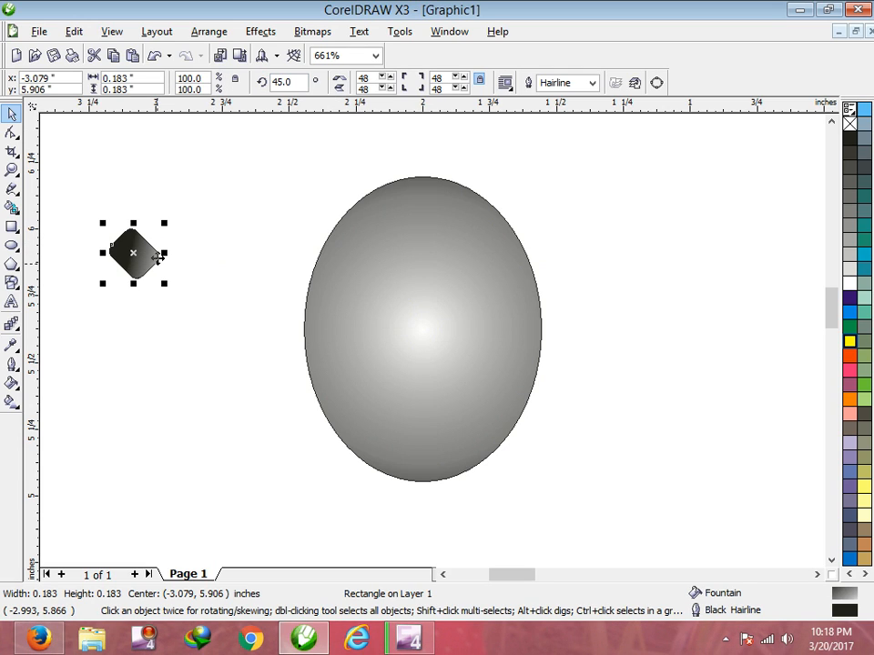
pyautogui.moveTo(149, 256); pyautogui.dragTo(432, 263)
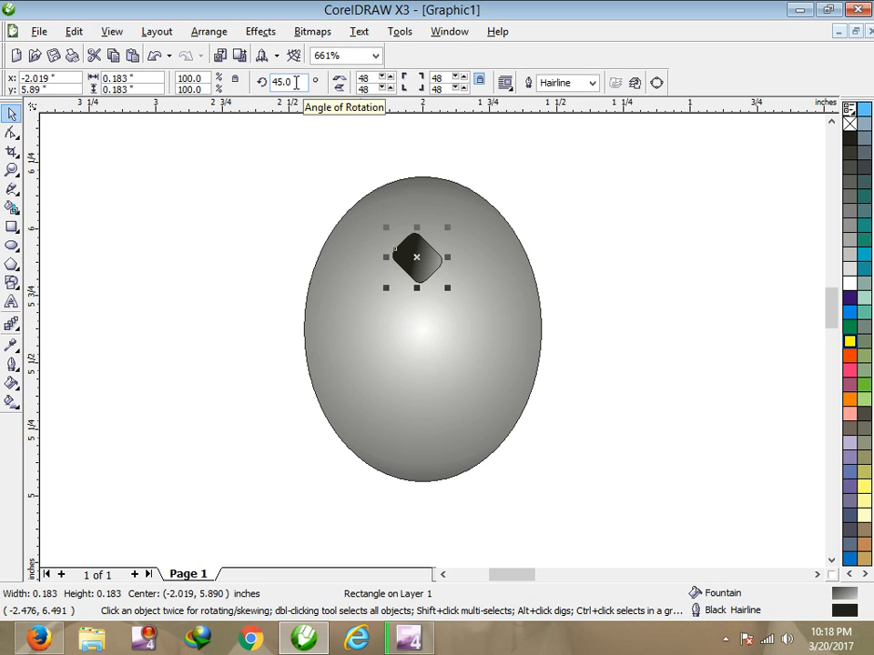
pyautogui.hotkey('ctrl', 'z')
pyautogui.hotkey('ctrl', 'z')
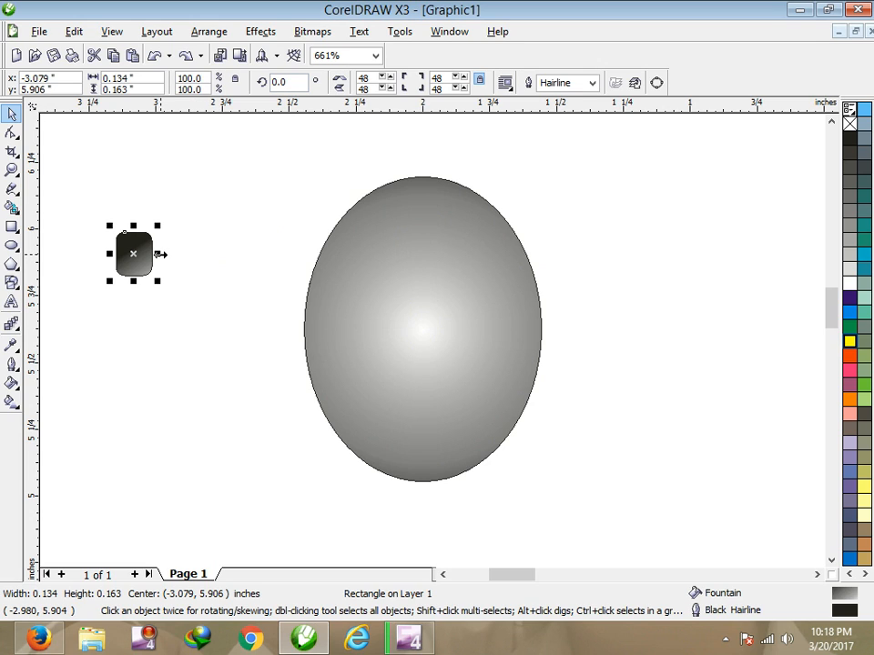
# Set the small rounded rectangle's width and height to 2 inches, and scale it back down to about 0.15 by 0.18 inches.
pyautogui.moveTo(135, 79); pyautogui.dragTo(71, 80)
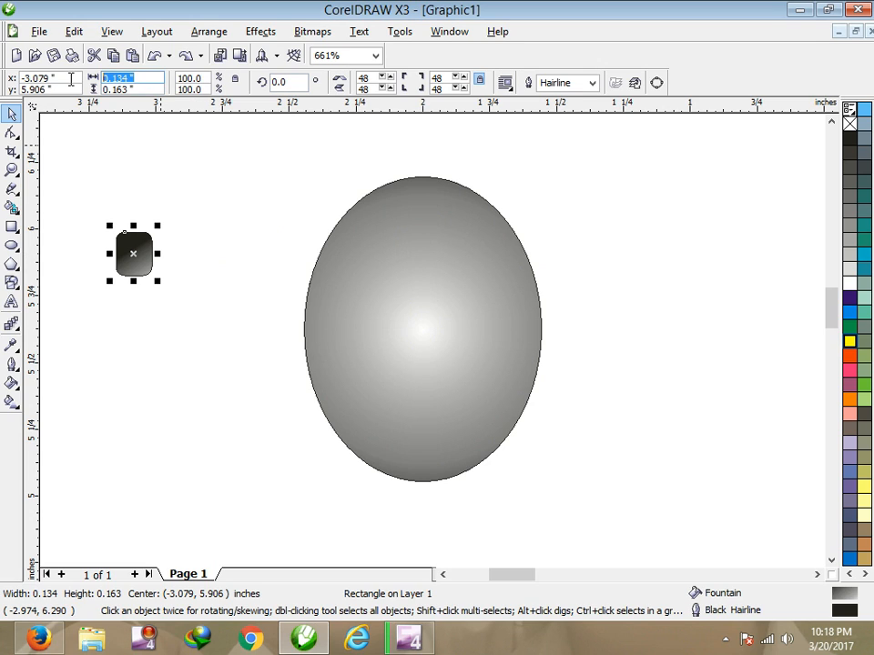
pyautogui.write('2')
pyautogui.press('Tab')
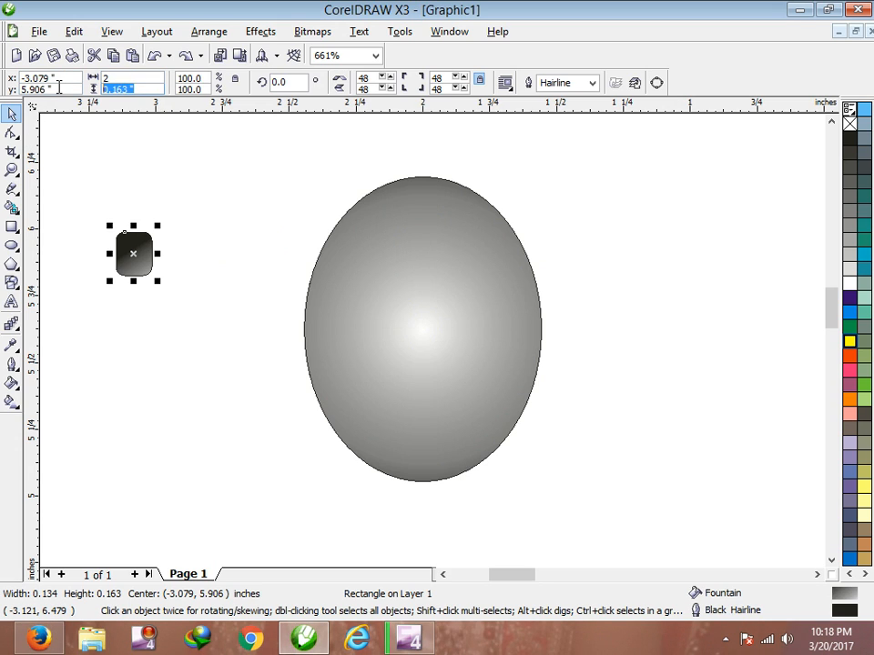
pyautogui.write('2')
pyautogui.press('Return')
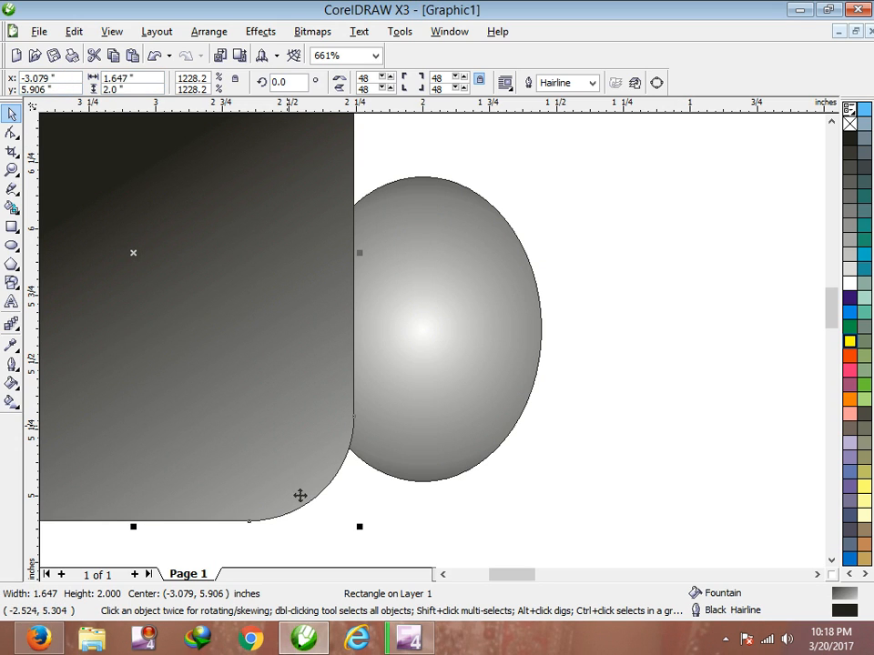
pyautogui.moveTo(361, 528); pyautogui.dragTo(165, 289)
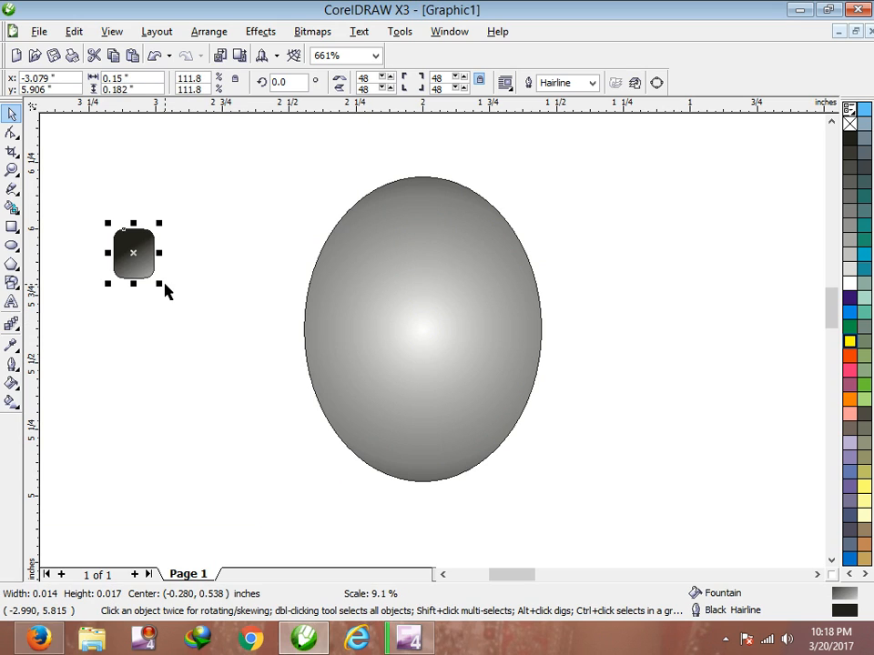
# Rotate the small rounded rectangle 45 degrees and place it in the ellipse's upper part, enlarged to about 0.28 inches across.
pyautogui.moveTo(291, 83); pyautogui.dragTo(245, 81)
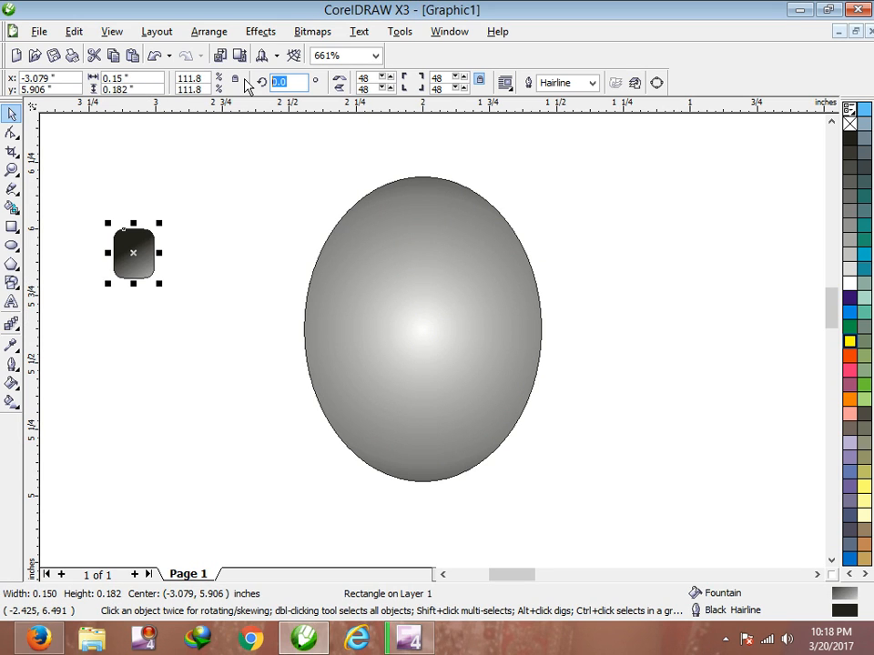
pyautogui.write('45')
pyautogui.press('Return')
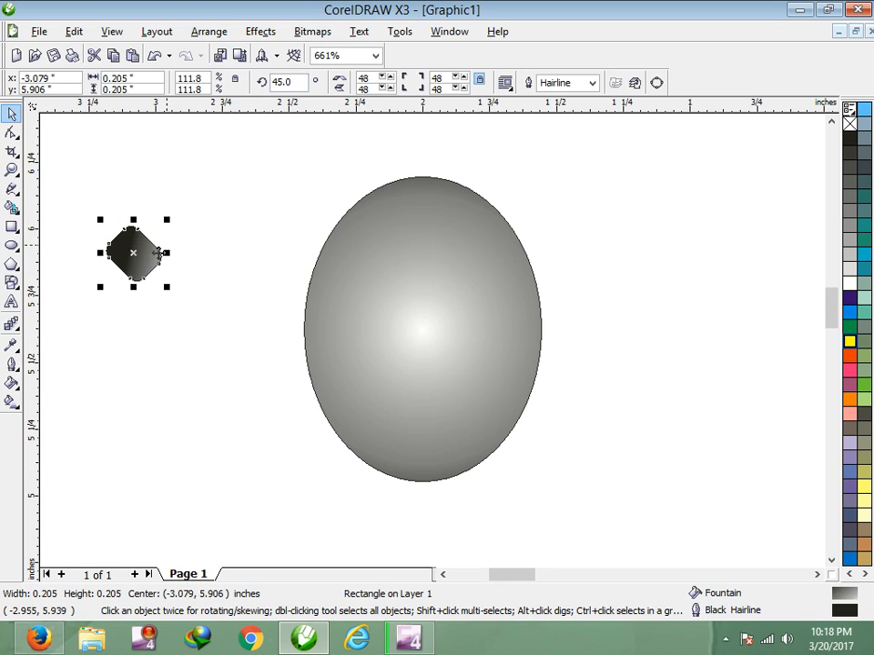
pyautogui.moveTo(159, 258); pyautogui.dragTo(456, 271)
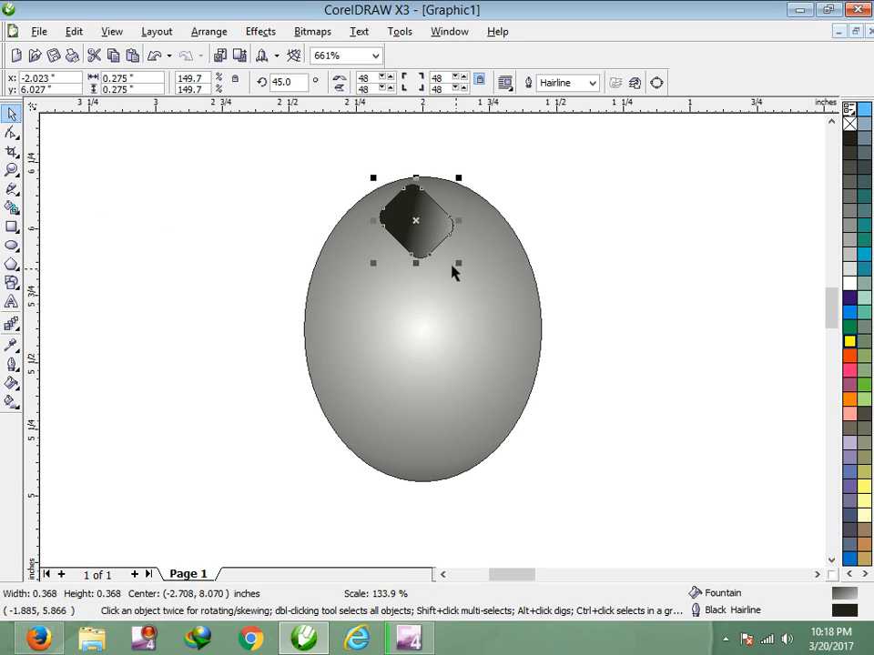
pyautogui.moveTo(426, 227); pyautogui.dragTo(424, 235)
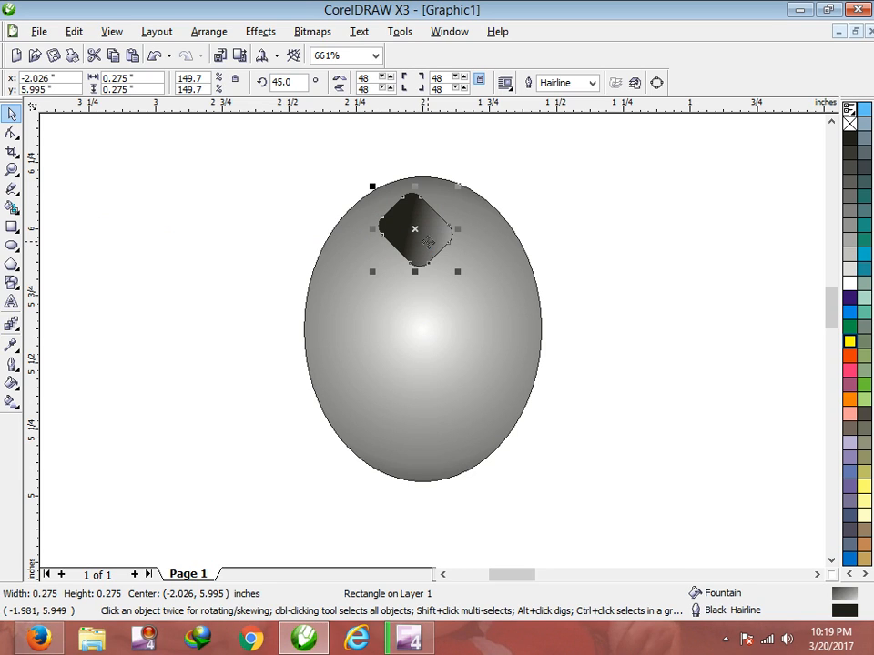
# Duplicate the diamond shape into the lower part of the ellipse and select both diamonds together.
pyautogui.moveTo(424, 244); pyautogui.dragTo(440, 429)
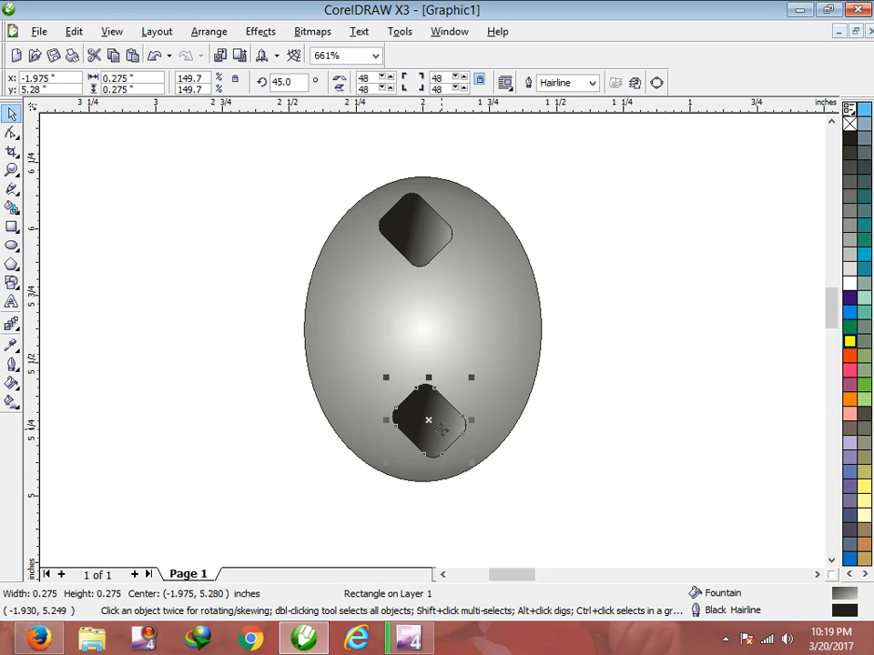
pyautogui.keyDown('shift'); pyautogui.click(413, 245); pyautogui.keyUp('shift')
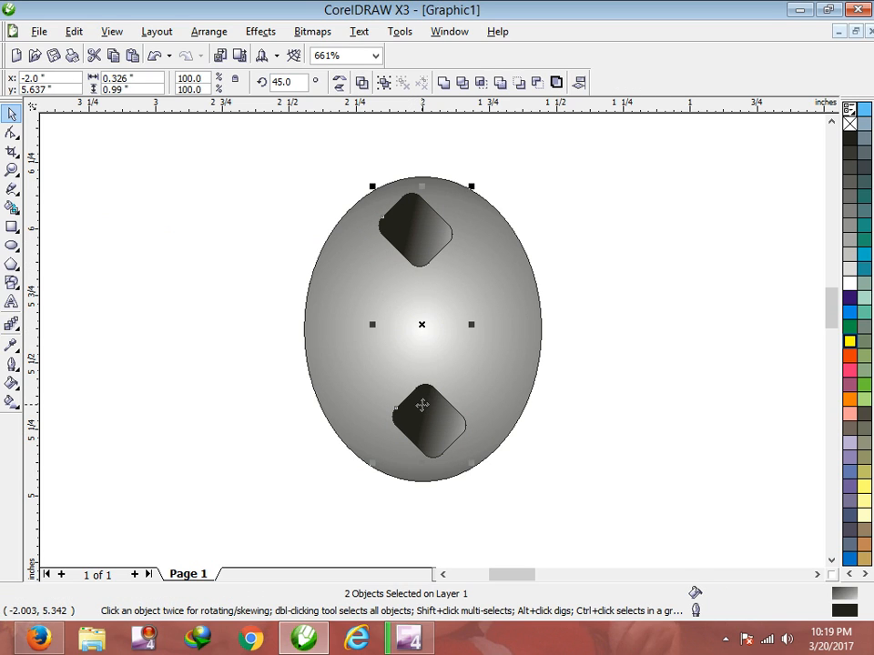
pyautogui.keyDown('shift'); pyautogui.click(422, 406); pyautogui.keyUp('shift')
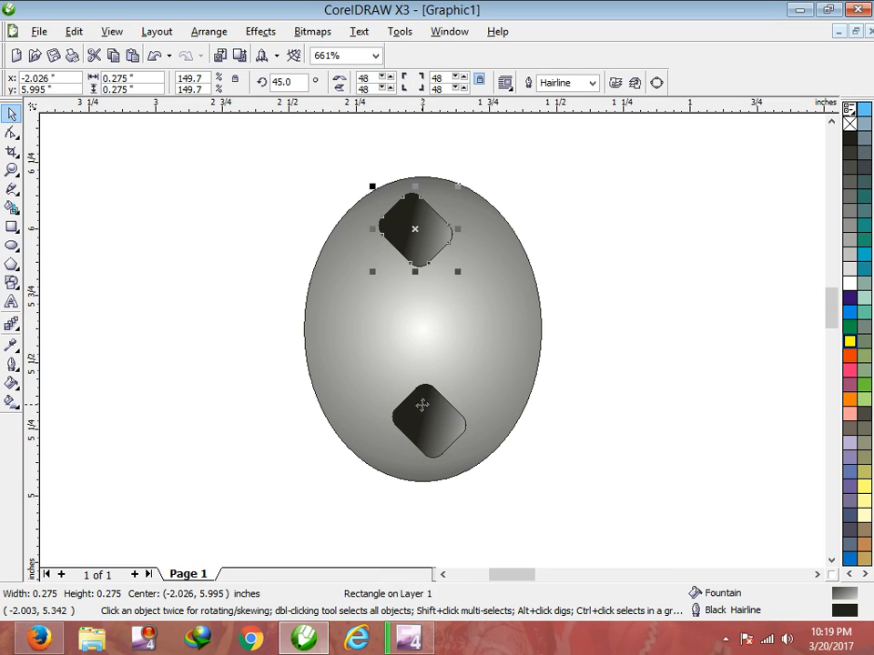
pyautogui.keyDown('shift'); pyautogui.click(421, 405); pyautogui.keyUp('shift')
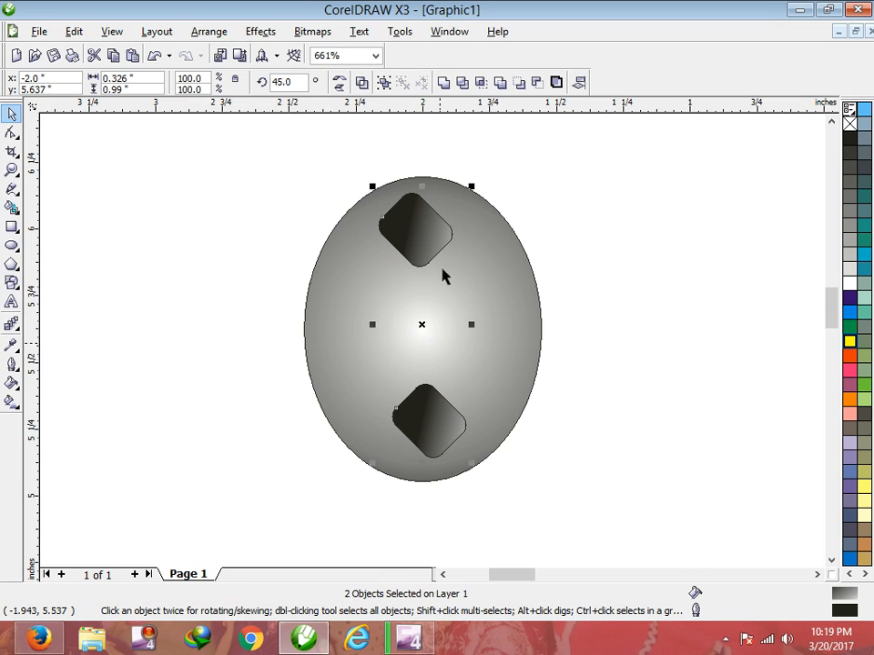
# Add a rotated copy of the two diamonds at the ellipse's left and right sides, and narrow the pair to about 0.68 inches across.
pyautogui.click(423, 235)
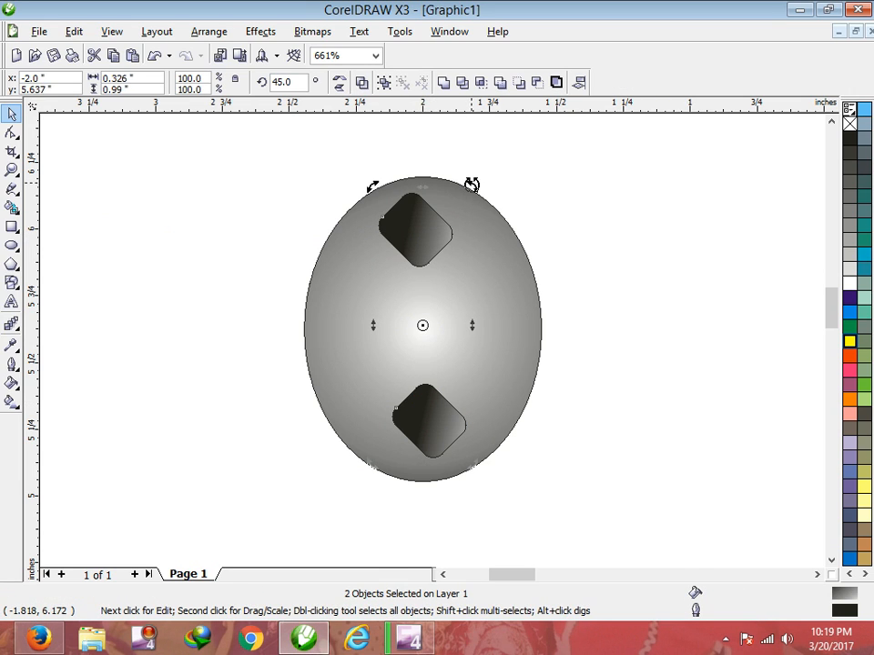
pyautogui.moveTo(472, 184); pyautogui.dragTo(601, 393)
pyautogui.click(541, 323)
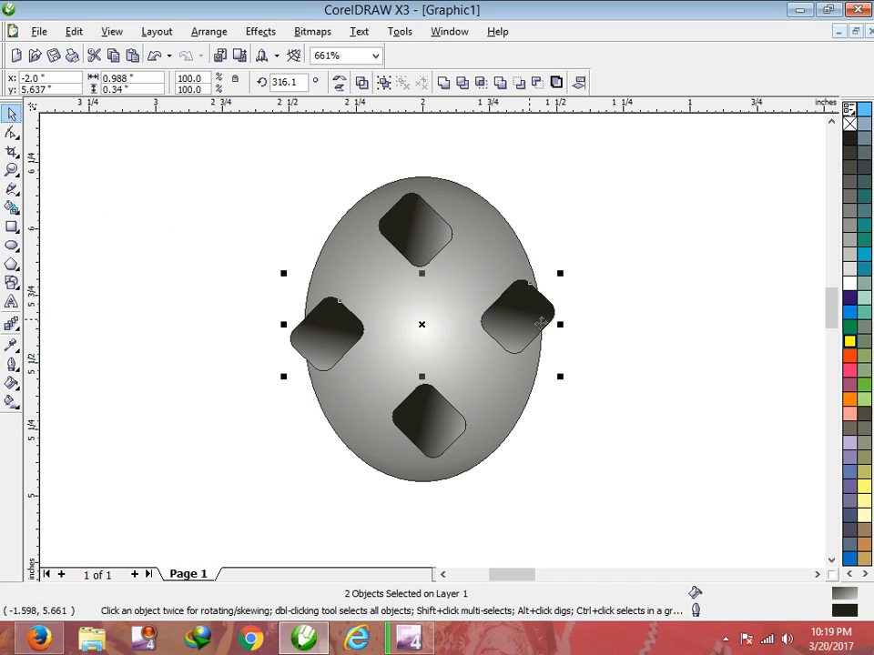
pyautogui.moveTo(559, 324); pyautogui.dragTo(534, 325)
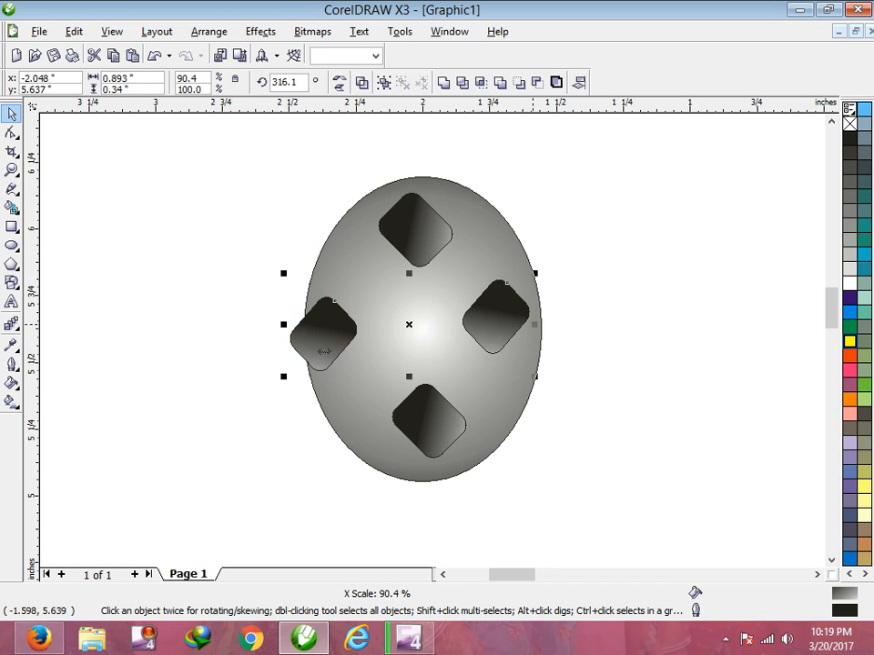
pyautogui.moveTo(323, 351); pyautogui.dragTo(341, 329)
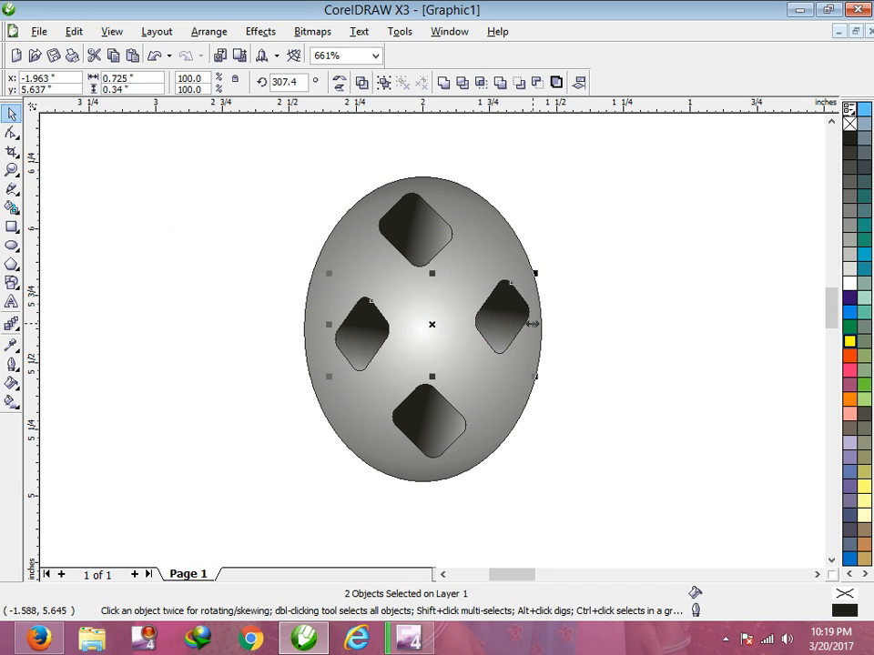
pyautogui.moveTo(535, 324); pyautogui.dragTo(521, 325)
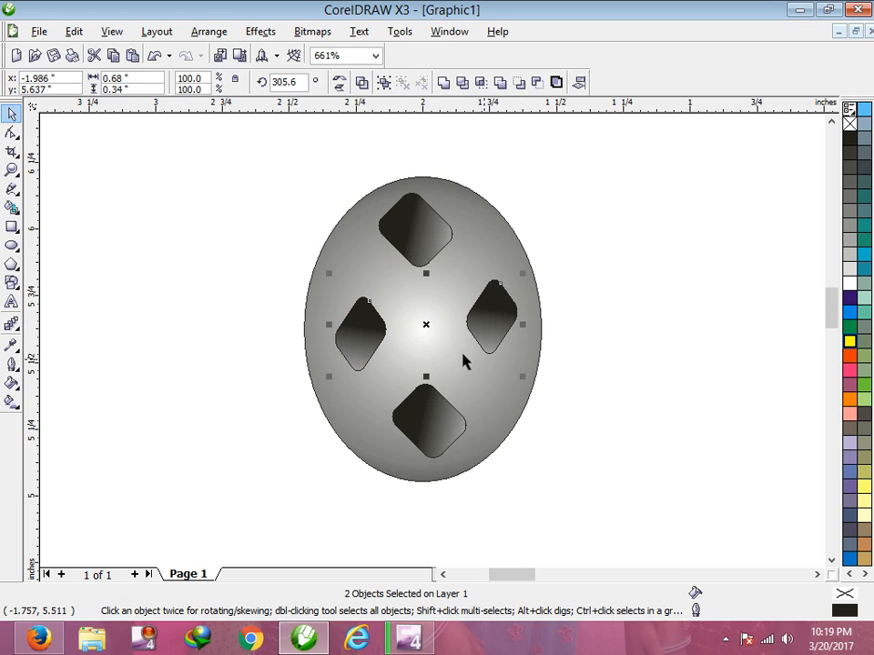
# Widen the ellipse's left diamond to about 0.22 inches and its right diamond to about 0.21 inches.
pyautogui.click(423, 426)
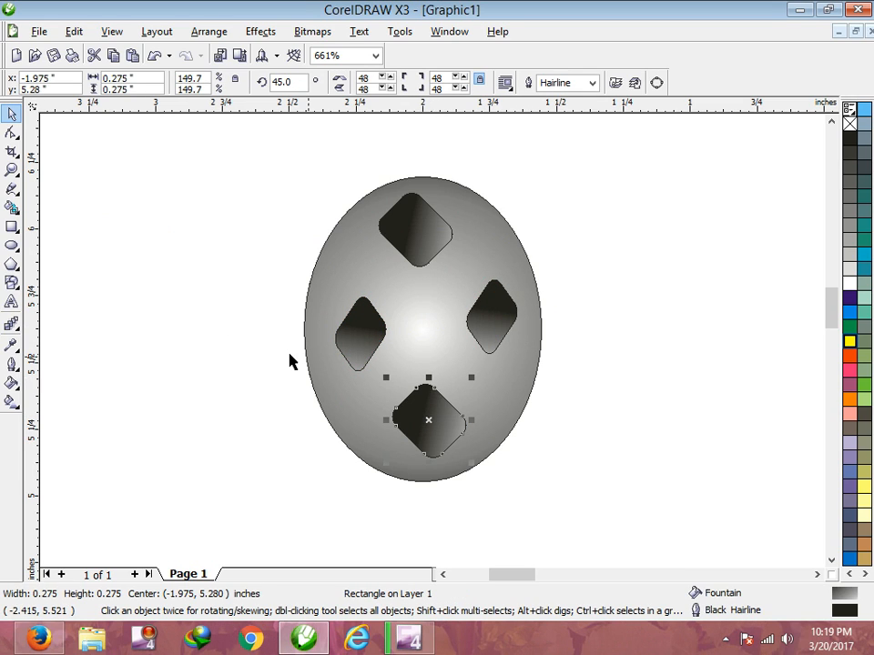
pyautogui.click(359, 342)
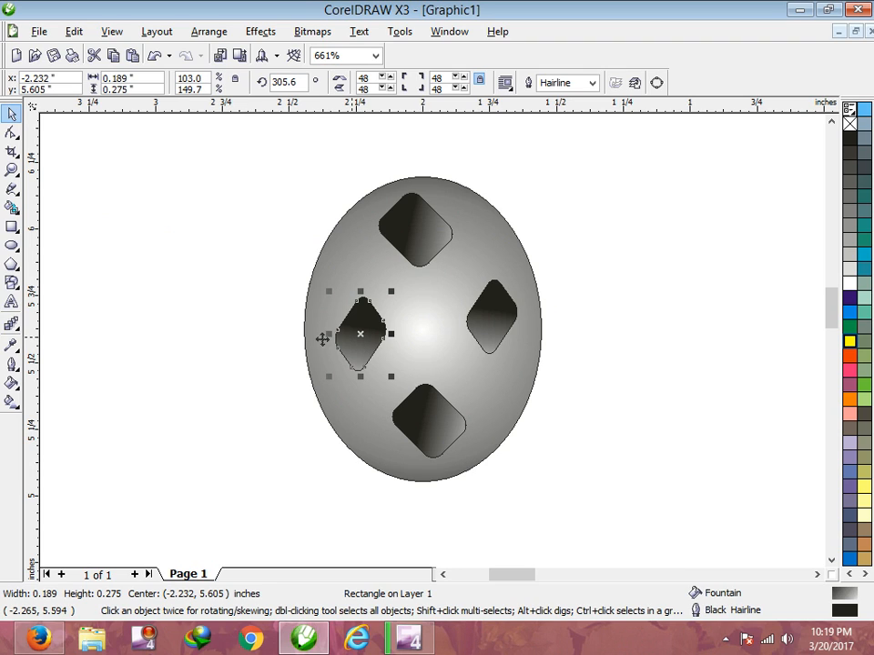
pyautogui.moveTo(361, 334); pyautogui.dragTo(387, 334)
pyautogui.moveTo(441, 334); pyautogui.dragTo(440, 334)
pyautogui.click(492, 332)
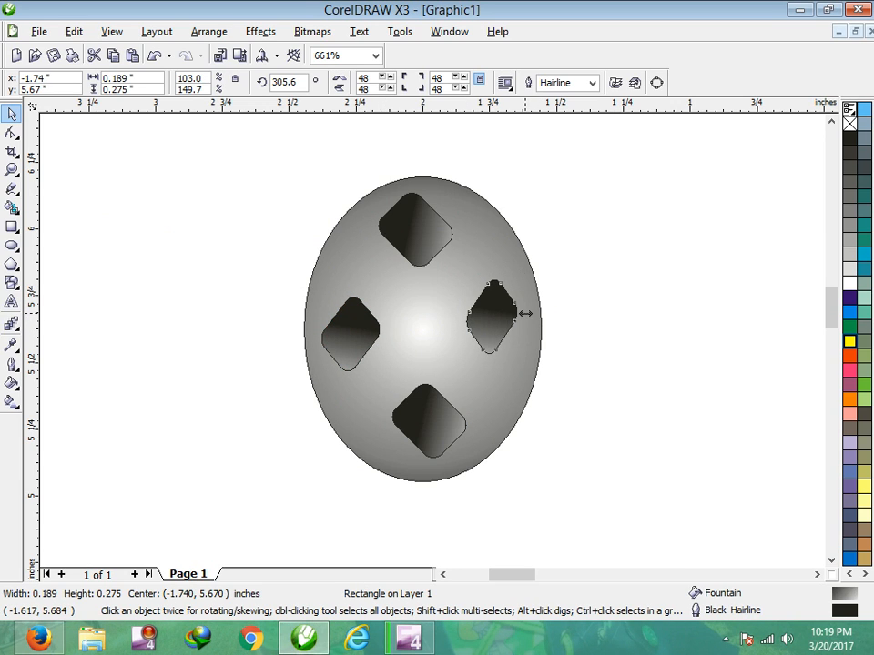
pyautogui.moveTo(526, 315); pyautogui.dragTo(533, 315)
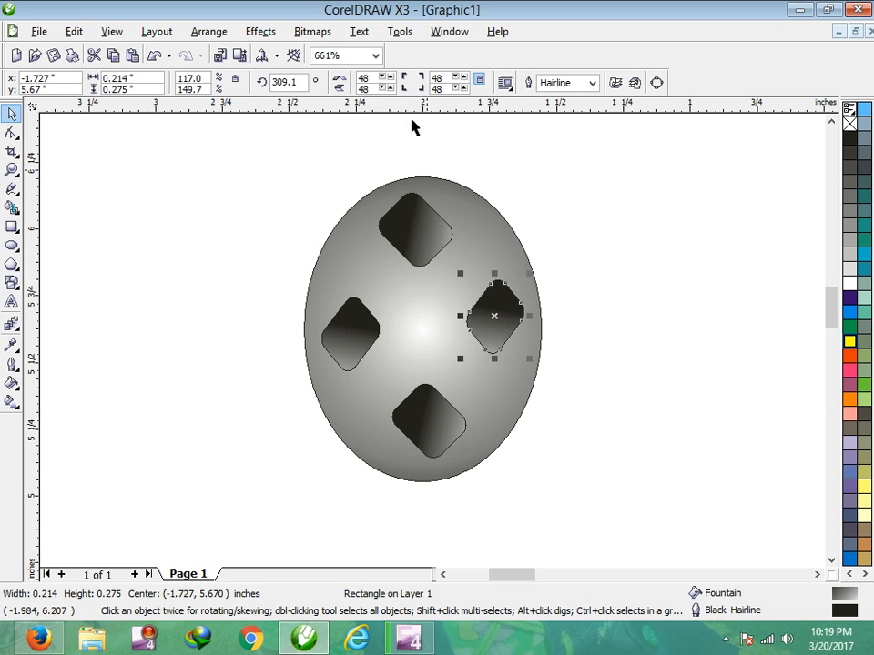
pyautogui.click(375, 56)
pyautogui.click(335, 175)
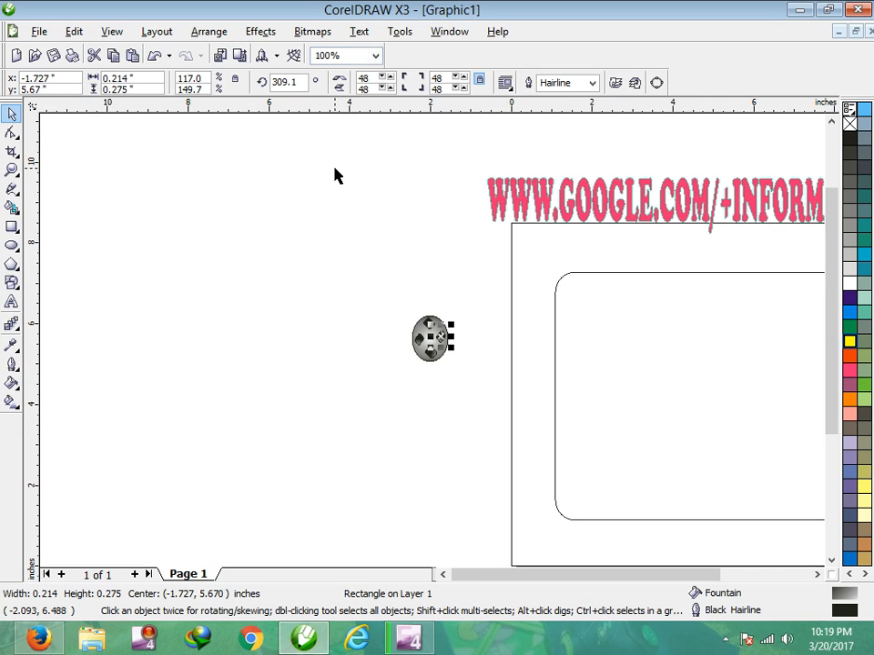
pyautogui.click(469, 393)
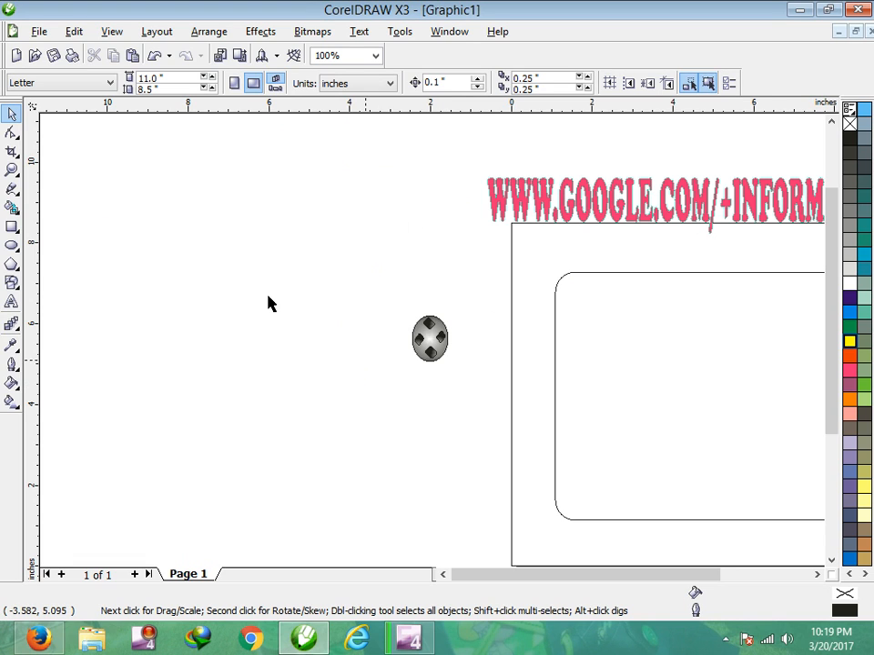
# Move all four diamonds inward so they sit closer together around the ellipse's center.
pyautogui.click(12, 170)
pyautogui.moveTo(375, 267); pyautogui.dragTo(481, 420)
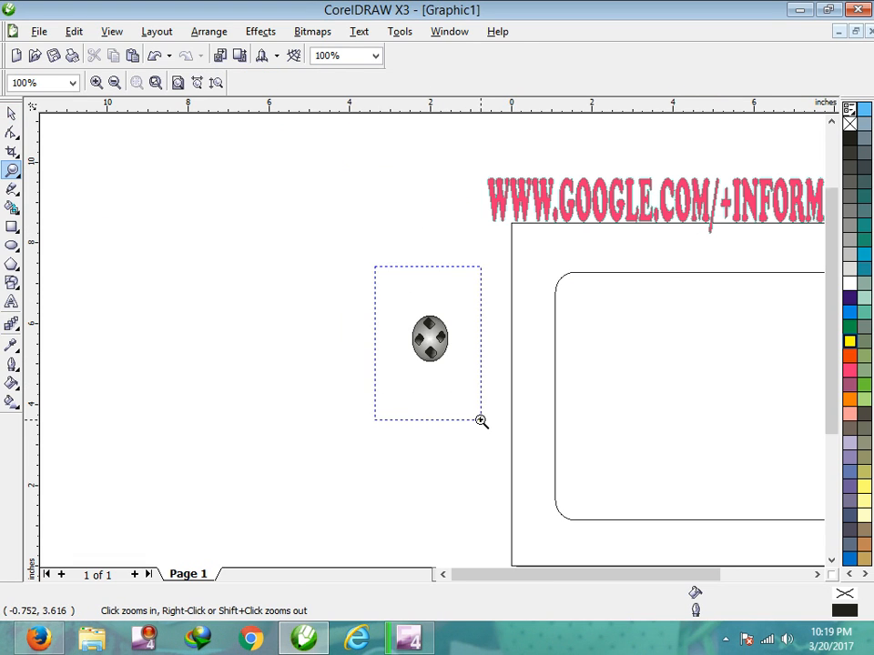
pyautogui.moveTo(353, 248); pyautogui.dragTo(557, 449)
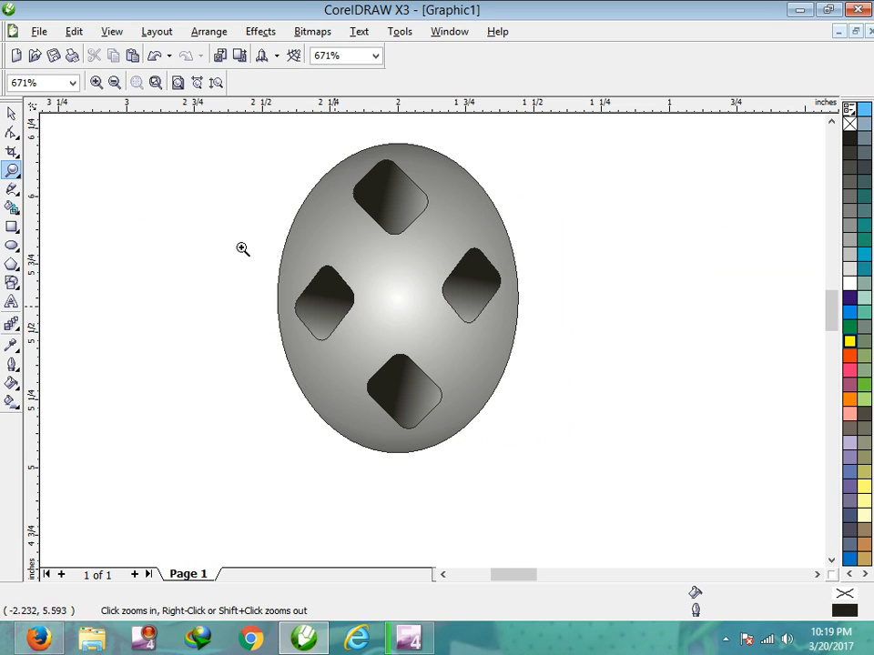
pyautogui.click(11, 114)
pyautogui.click(393, 212)
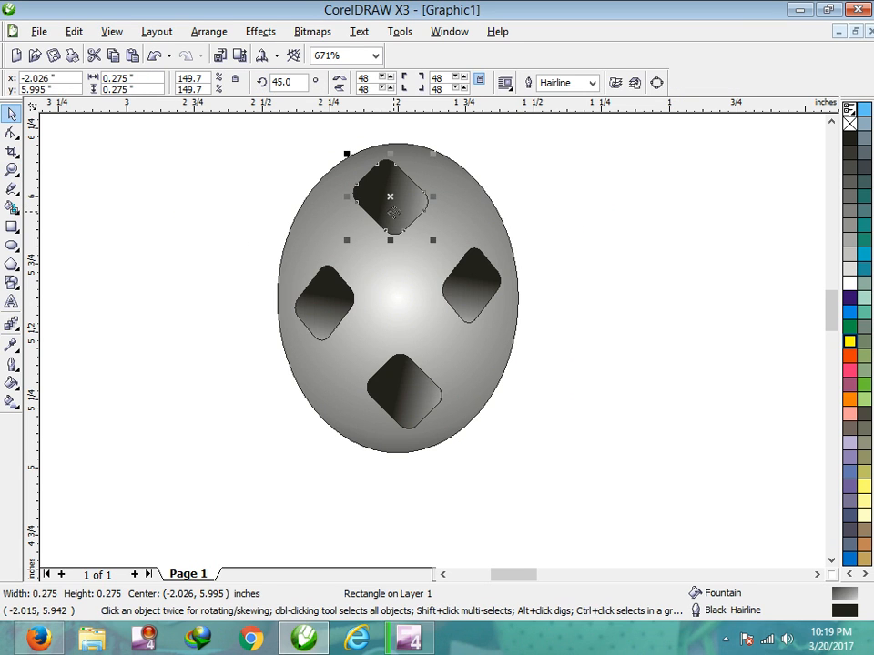
pyautogui.moveTo(393, 211); pyautogui.dragTo(392, 231)
pyautogui.click(323, 303)
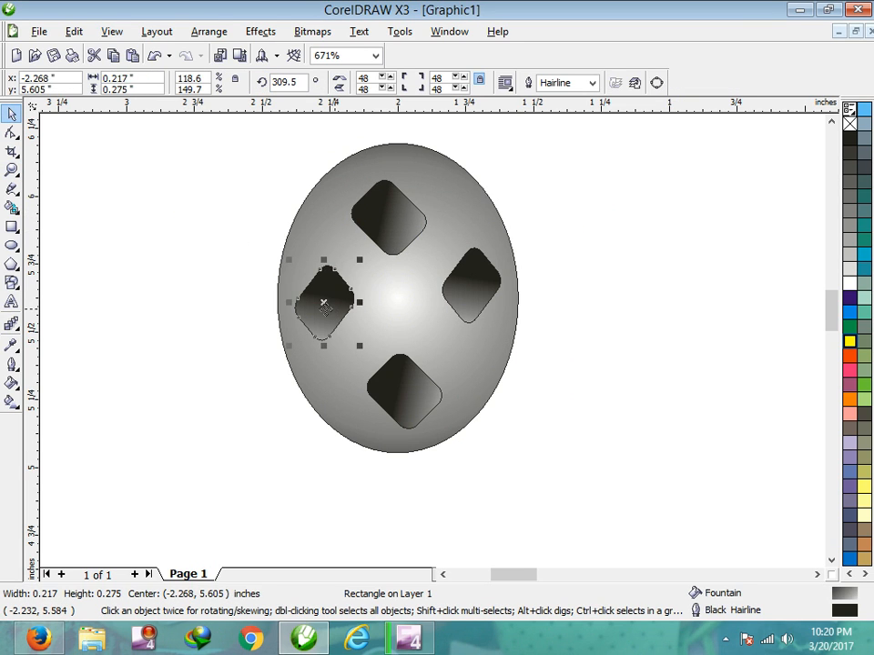
pyautogui.moveTo(324, 303); pyautogui.dragTo(348, 303)
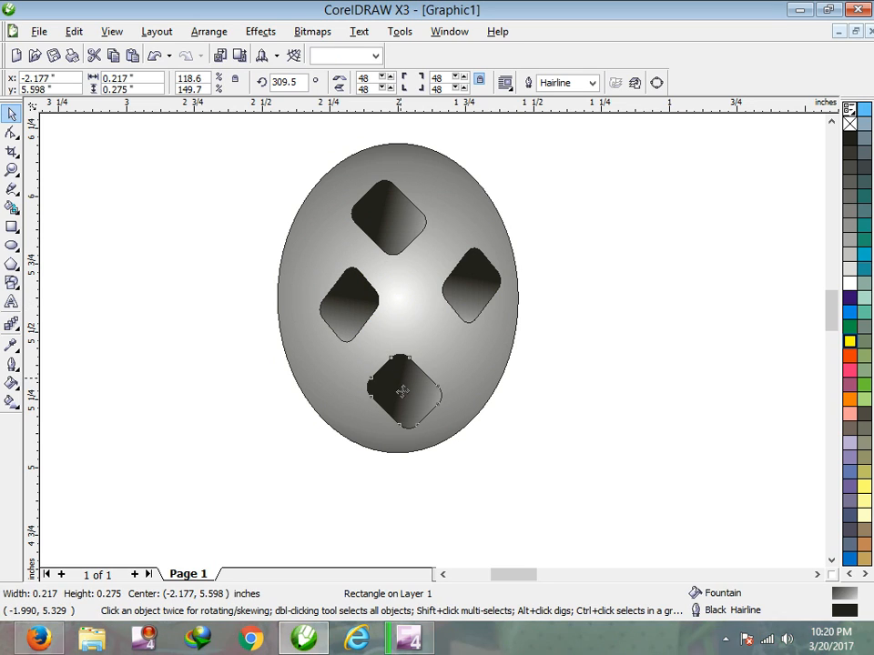
pyautogui.moveTo(401, 392); pyautogui.dragTo(407, 362)
pyautogui.moveTo(472, 286); pyautogui.dragTo(450, 288)
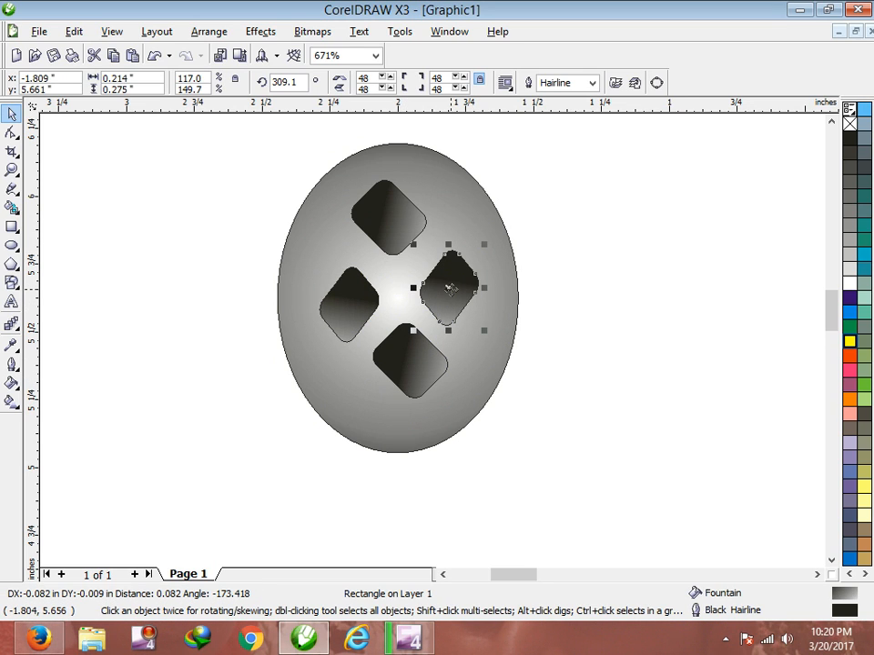
# Select the ellipse together with its four diamonds and group them into one object.
pyautogui.click(375, 55)
pyautogui.click(337, 174)
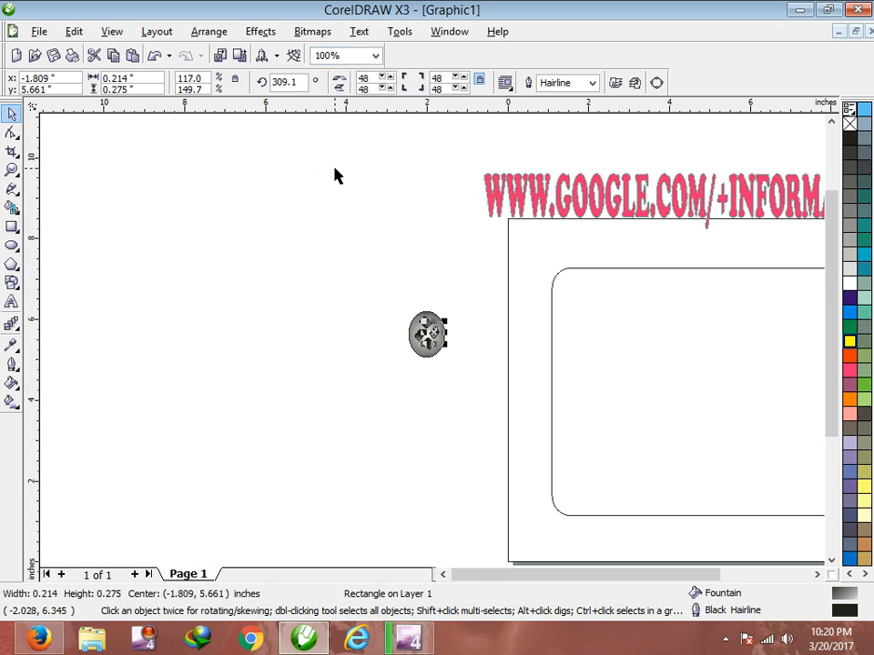
pyautogui.click(361, 364)
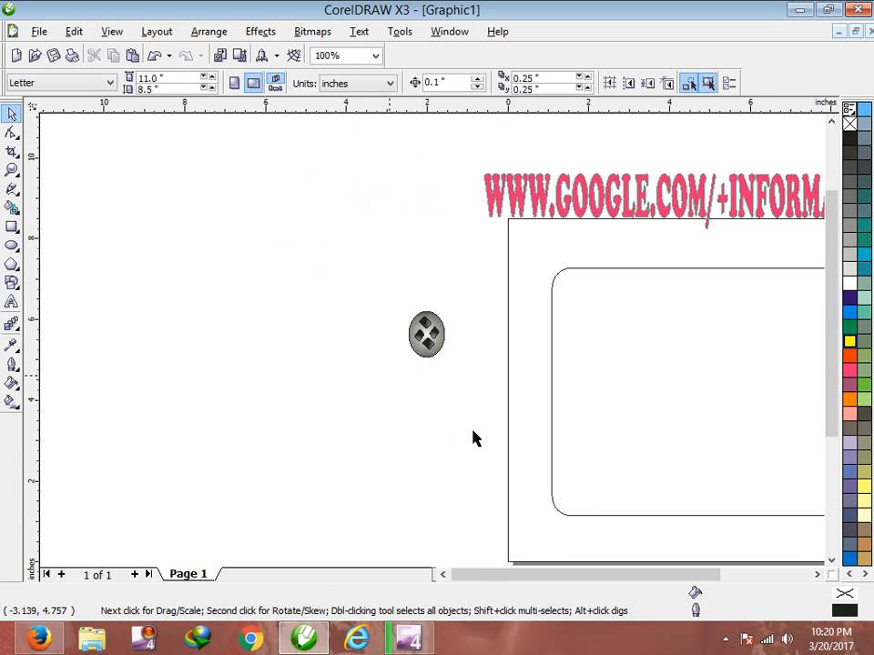
pyautogui.moveTo(509, 574); pyautogui.dragTo(564, 575)
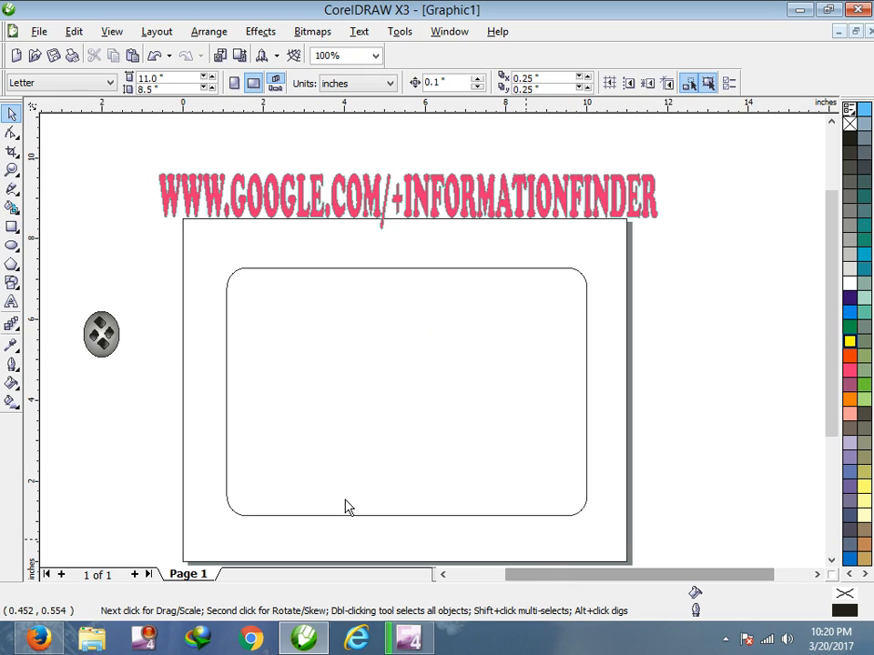
pyautogui.moveTo(74, 302); pyautogui.dragTo(141, 383)
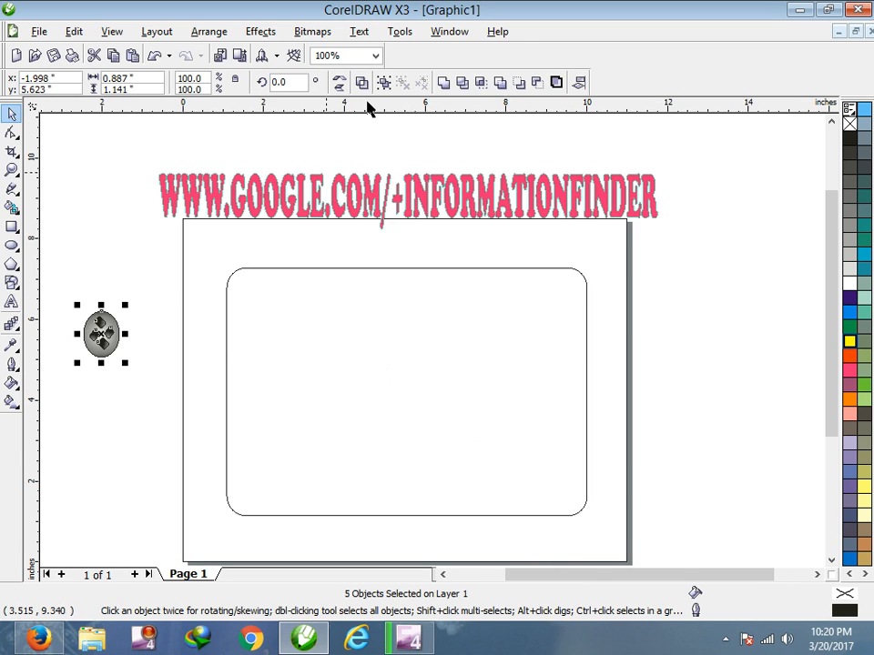
pyautogui.click(383, 82)
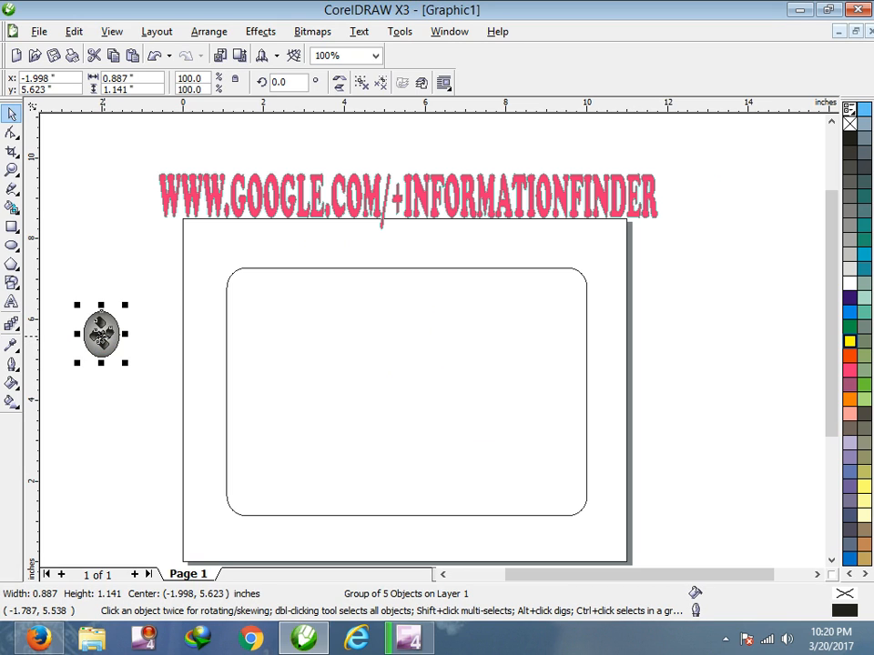
# Place the ellipse group in the rounded rectangle's upper-left and lower-left corners, shrinking the lower one to about 0.68 by 0.87 inches.
pyautogui.moveTo(100, 337); pyautogui.dragTo(252, 299)
pyautogui.moveTo(97, 342); pyautogui.dragTo(253, 486)
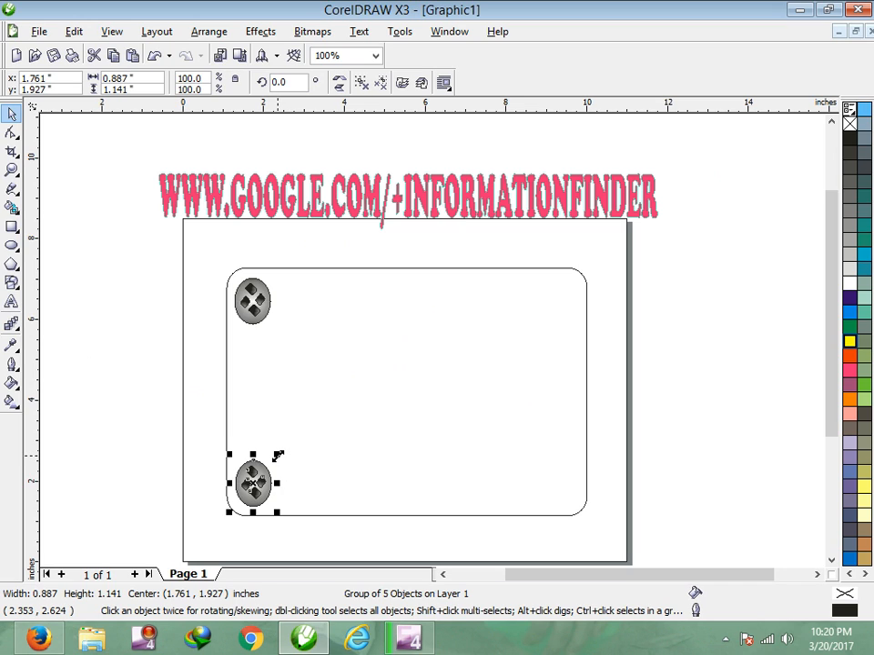
pyautogui.moveTo(277, 454); pyautogui.dragTo(274, 453)
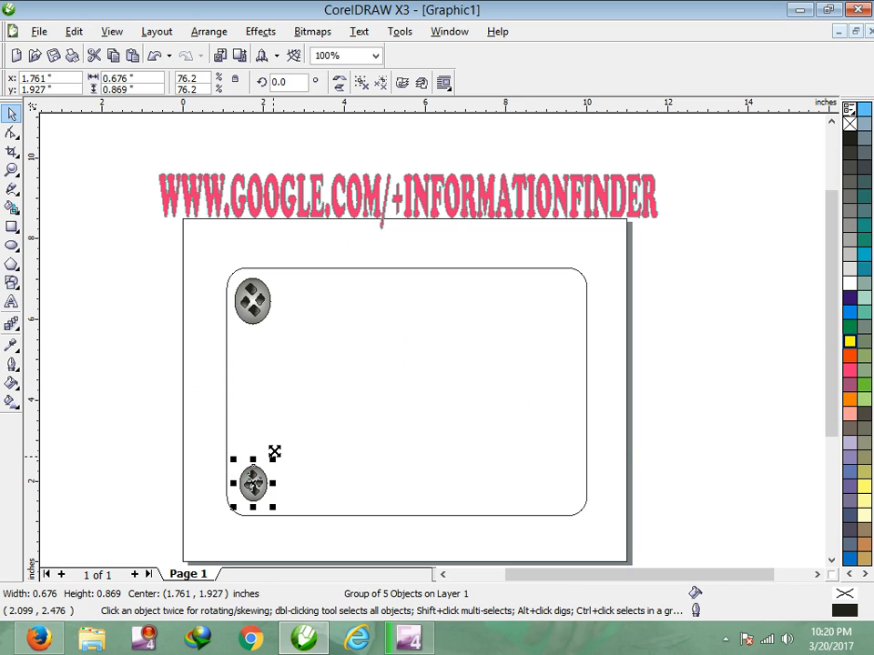
# Delete the larger ellipse group in the upper-left corner, and replace it with a copy of the smaller lower-left group.
pyautogui.click(249, 301)
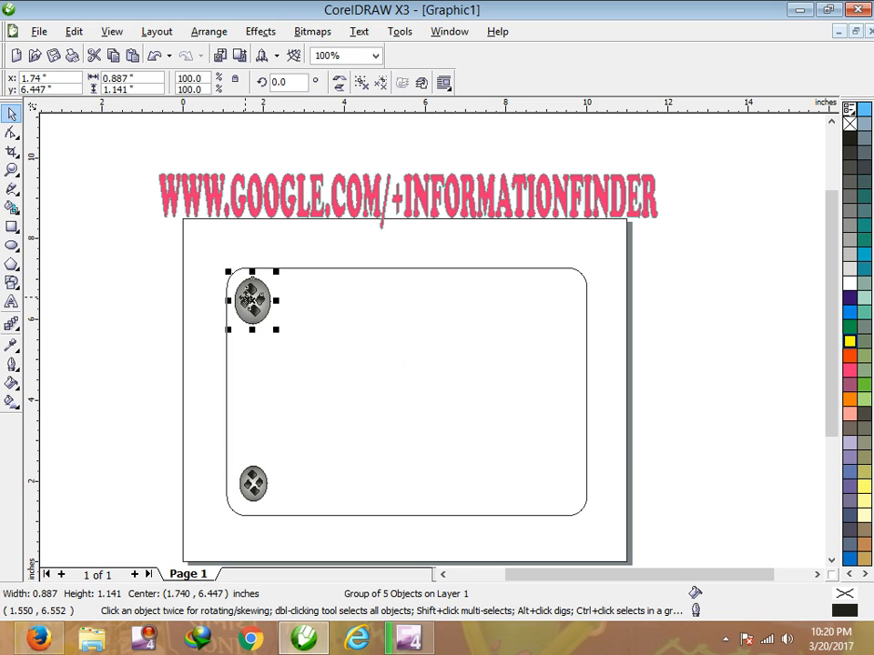
pyautogui.press('Delete')
pyautogui.click(251, 478)
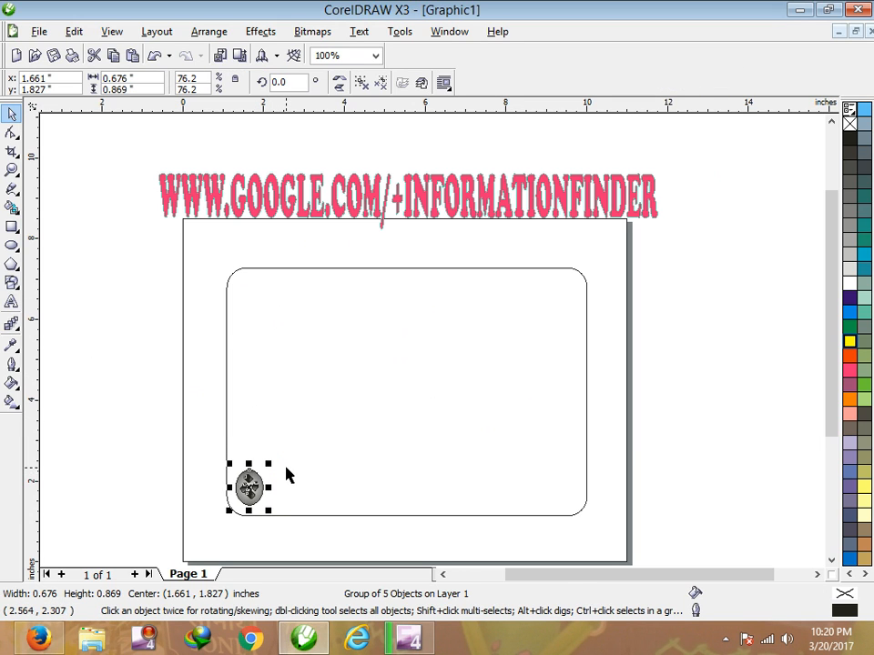
pyautogui.moveTo(252, 487); pyautogui.dragTo(248, 296)
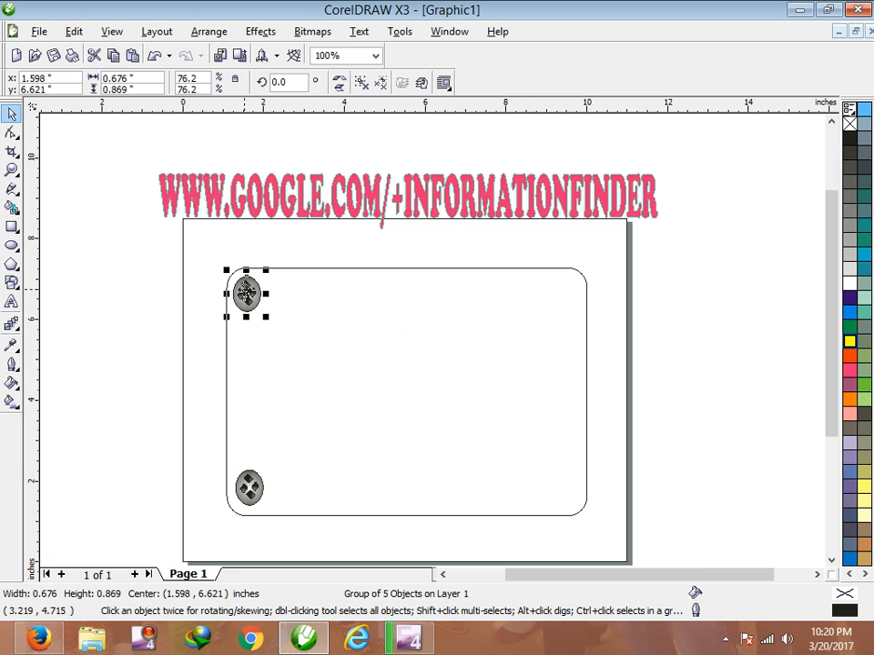
# Duplicate the small ellipse group into the rounded rectangle's lower-right and upper-right corners, and place one more copy outside the page's right edge.
pyautogui.moveTo(260, 292); pyautogui.dragTo(566, 487)
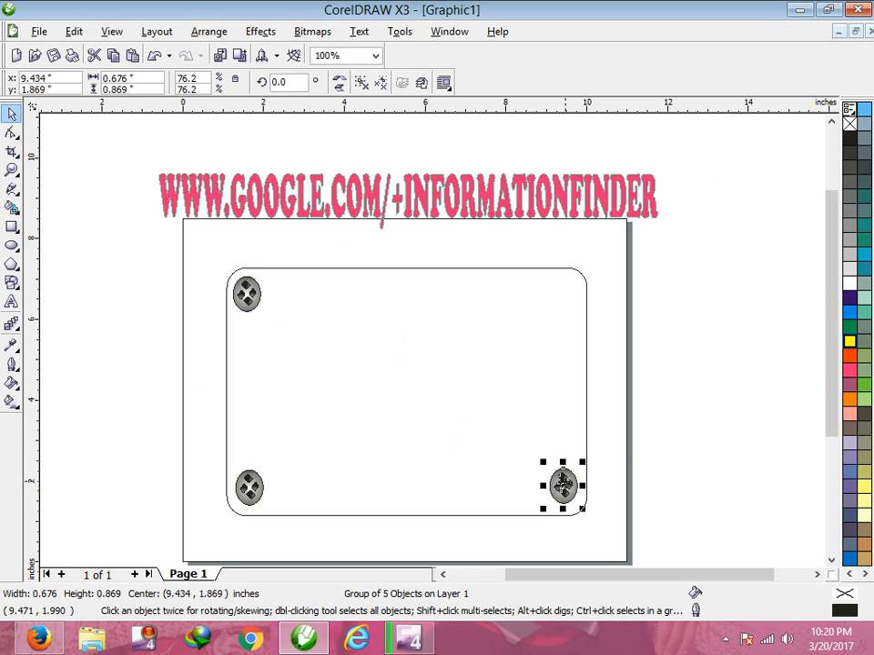
pyautogui.moveTo(562, 485); pyautogui.dragTo(567, 286)
pyautogui.rightClick(566, 287)
pyautogui.moveTo(555, 479); pyautogui.dragTo(492, 477)
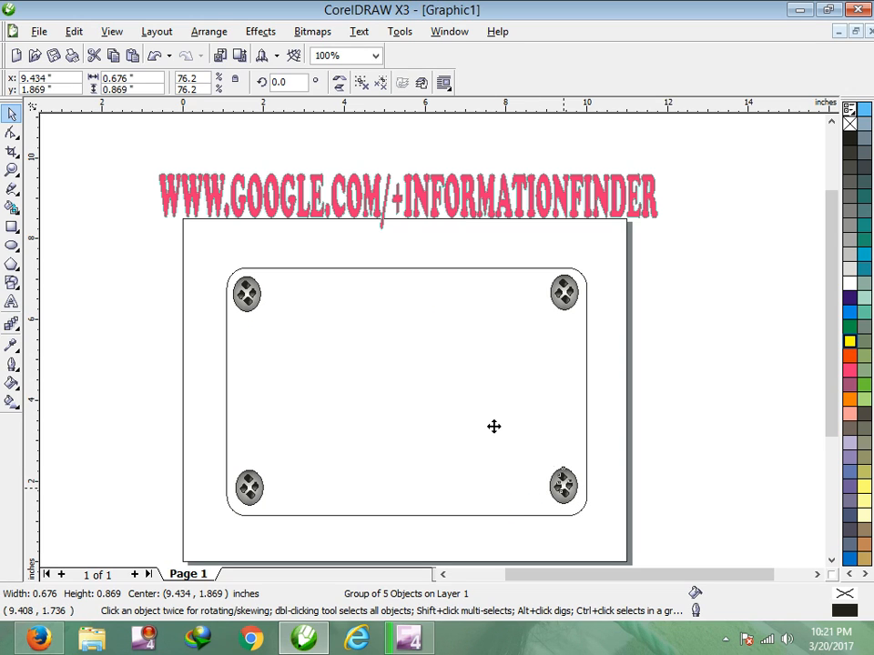
pyautogui.moveTo(562, 487); pyautogui.dragTo(714, 345)
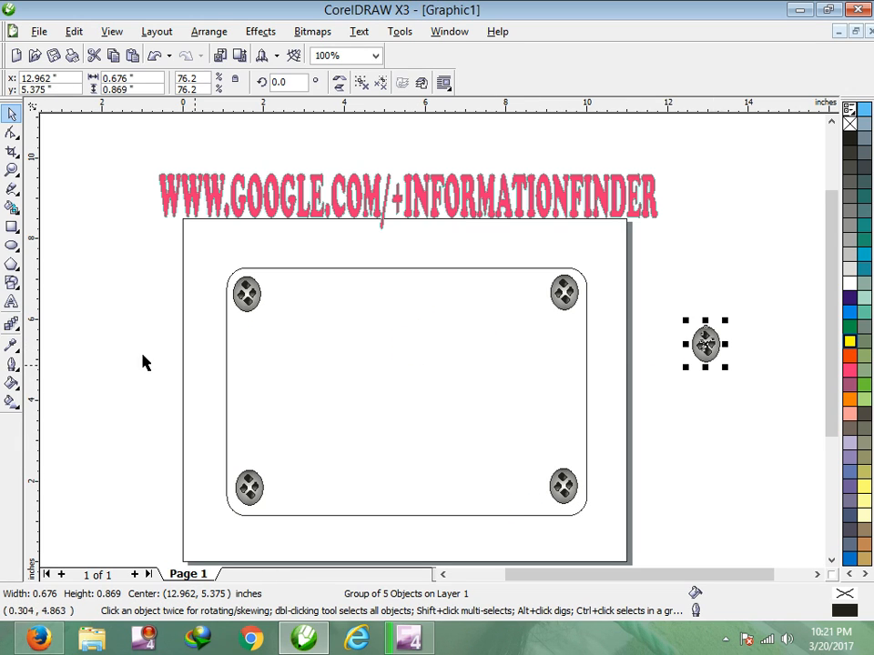
# Draw a rectangle about 5.47 by 1.75 inches between the two lower ellipse groups, with its base moved onto the rounded rectangle's bottom edge.
pyautogui.click(12, 227)
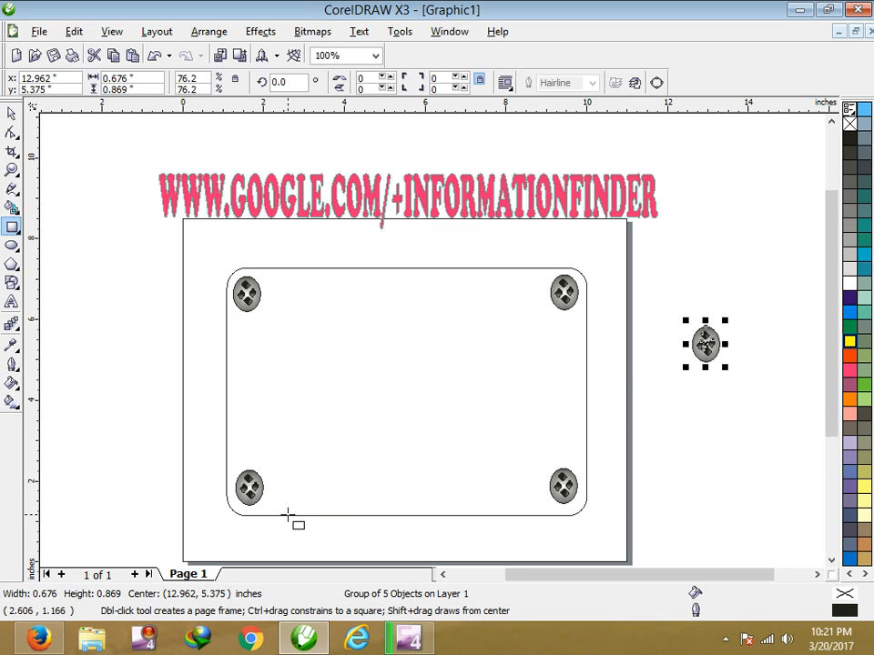
pyautogui.moveTo(287, 515); pyautogui.dragTo(508, 443)
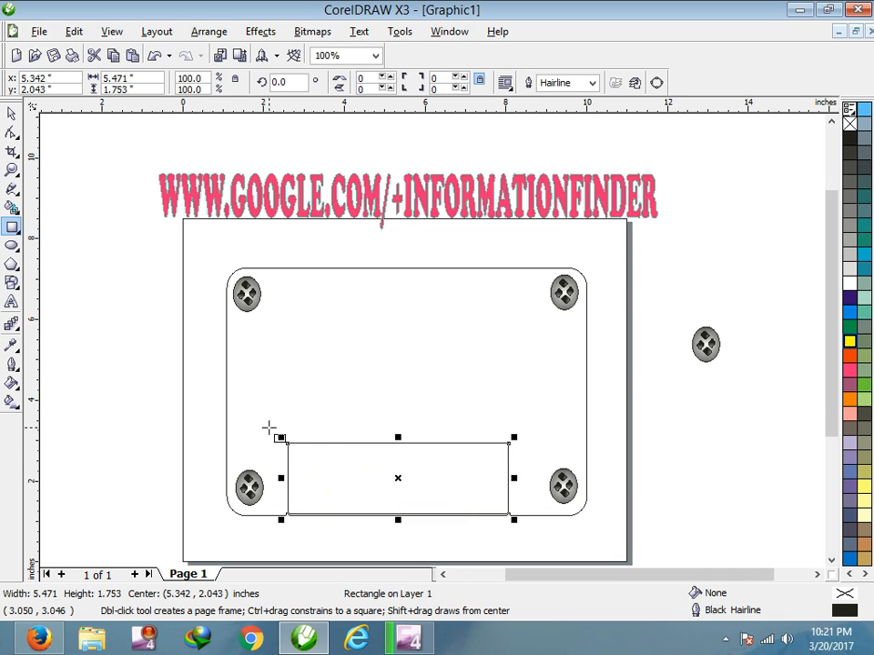
pyautogui.press('space')
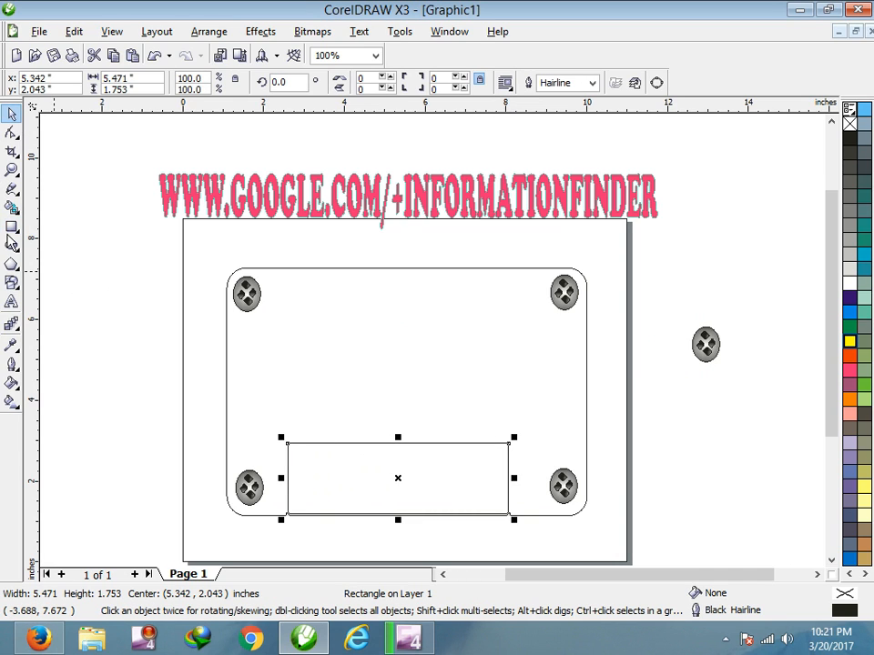
pyautogui.click(10, 171)
pyautogui.moveTo(230, 469)
pyautogui.mouseDown()
pyautogui.moveTo(617, 560)
pyautogui.moveTo(596, 554)
pyautogui.mouseUp()
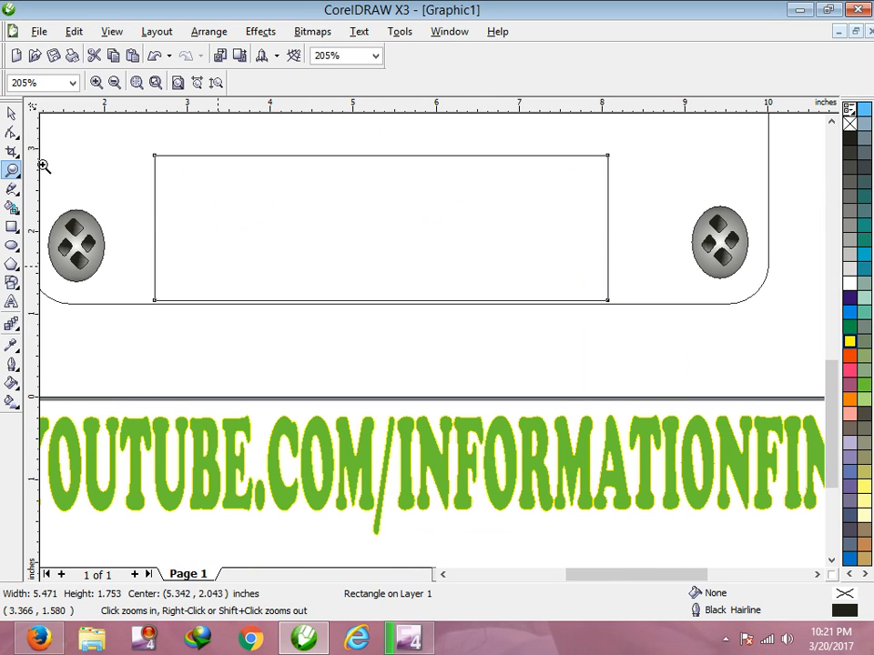
pyautogui.press('space')
pyautogui.moveTo(333, 248); pyautogui.dragTo(335, 251)
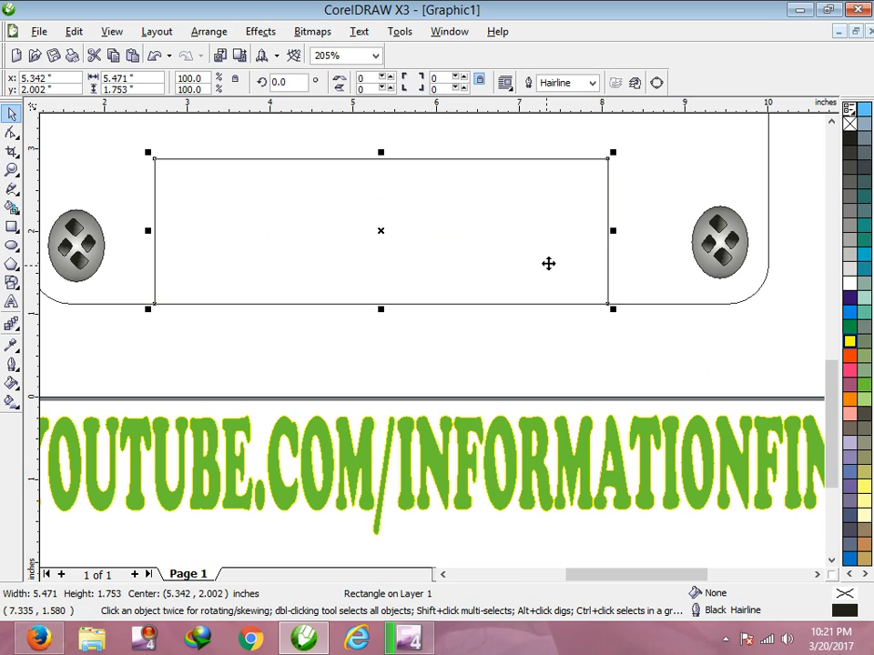
# Move the lower rectangle right to a centre X of 5.542 inches and convert it to curves.
pyautogui.press('Right')
pyautogui.press('Right')
pyautogui.press('Right')
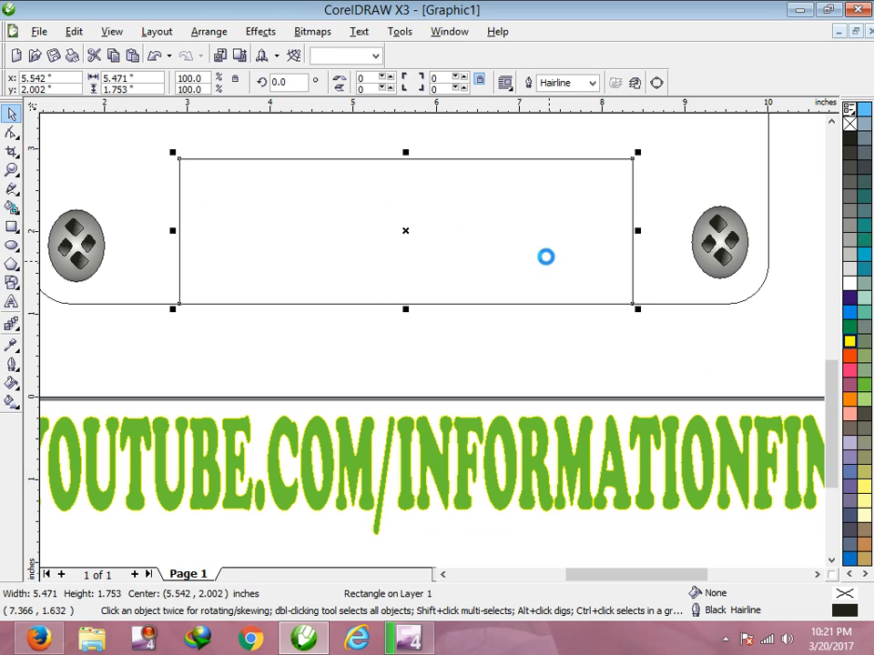
pyautogui.press('Right')
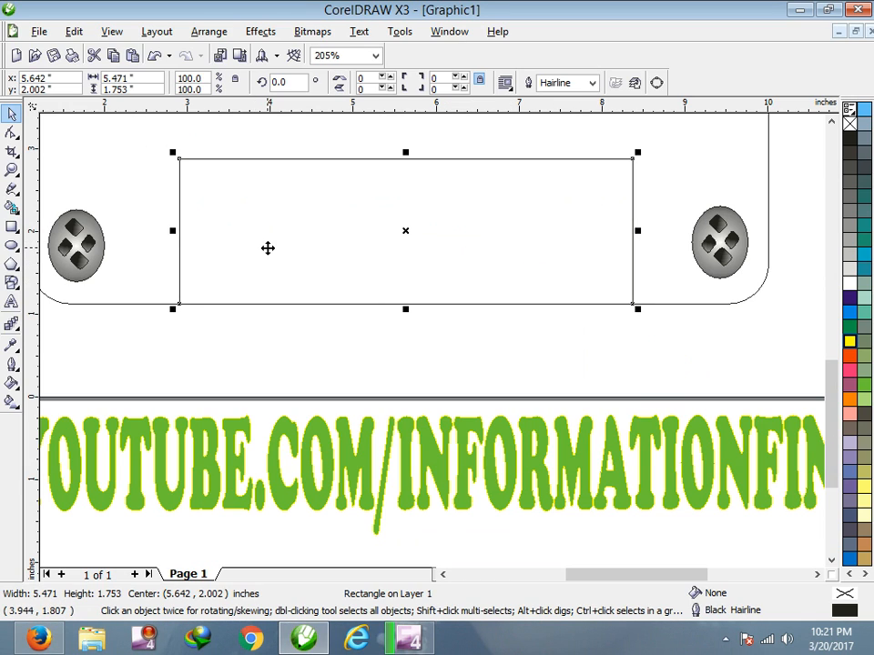
pyautogui.press('Left')
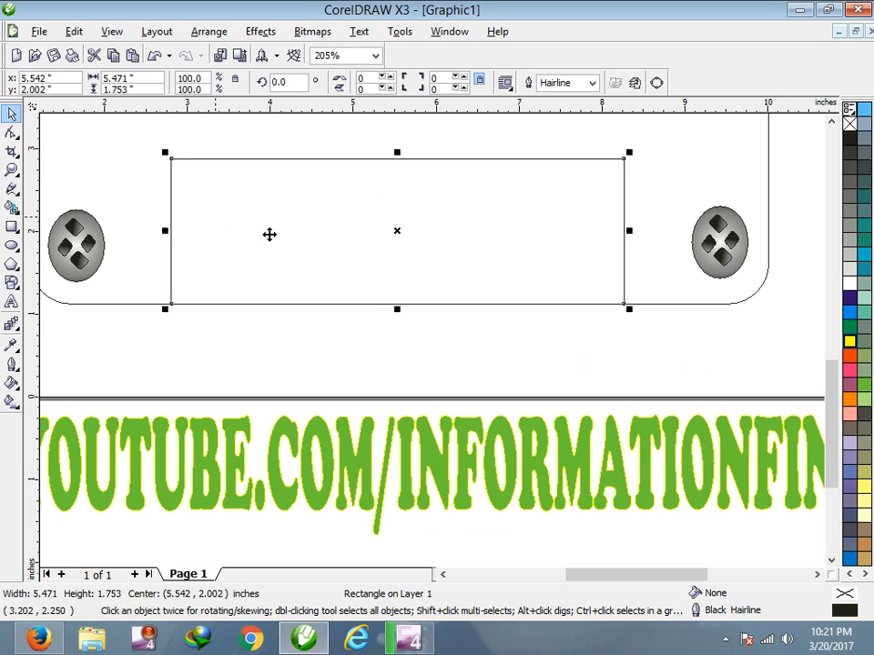
pyautogui.click(658, 83)
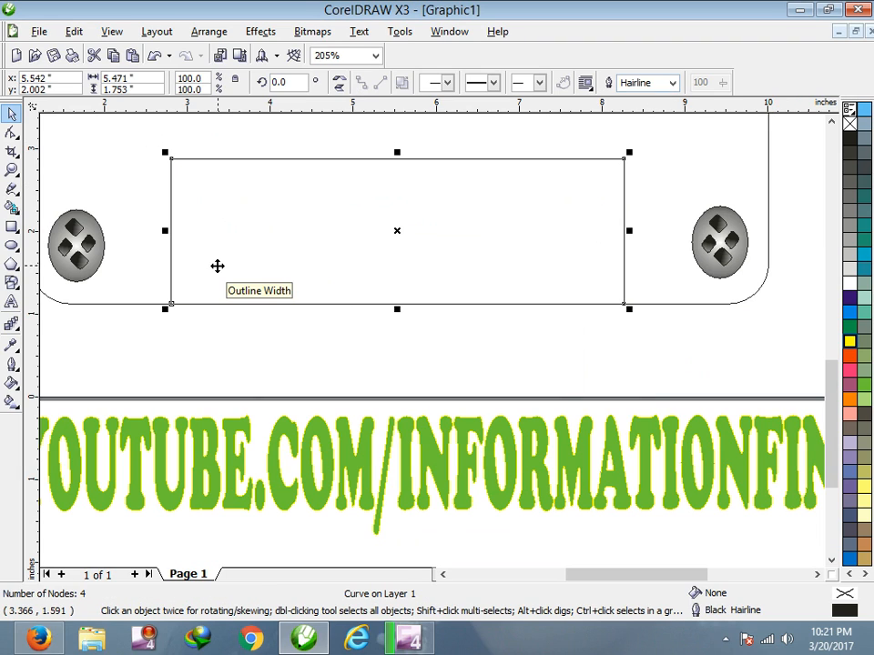
# Widen the rectangle's base by moving its lower-left and lower-right nodes outward 0.2 inches each.
pyautogui.click(11, 132)
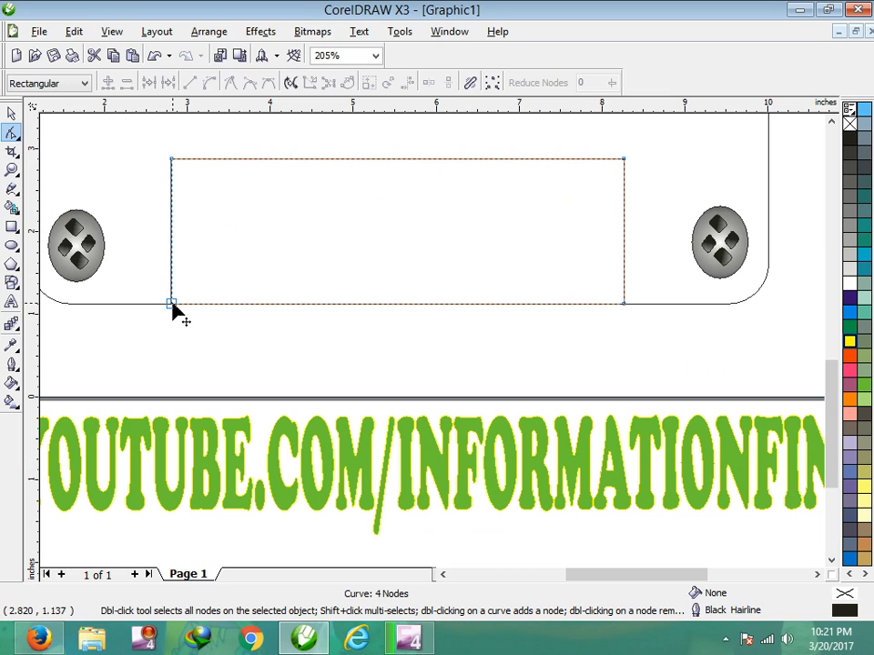
pyautogui.click(172, 304)
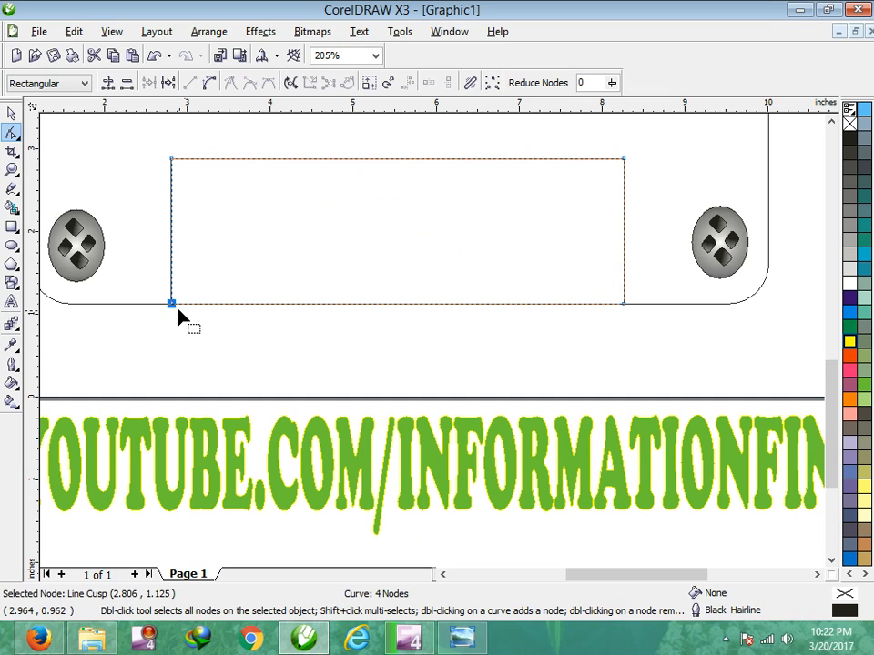
pyautogui.press('Left')
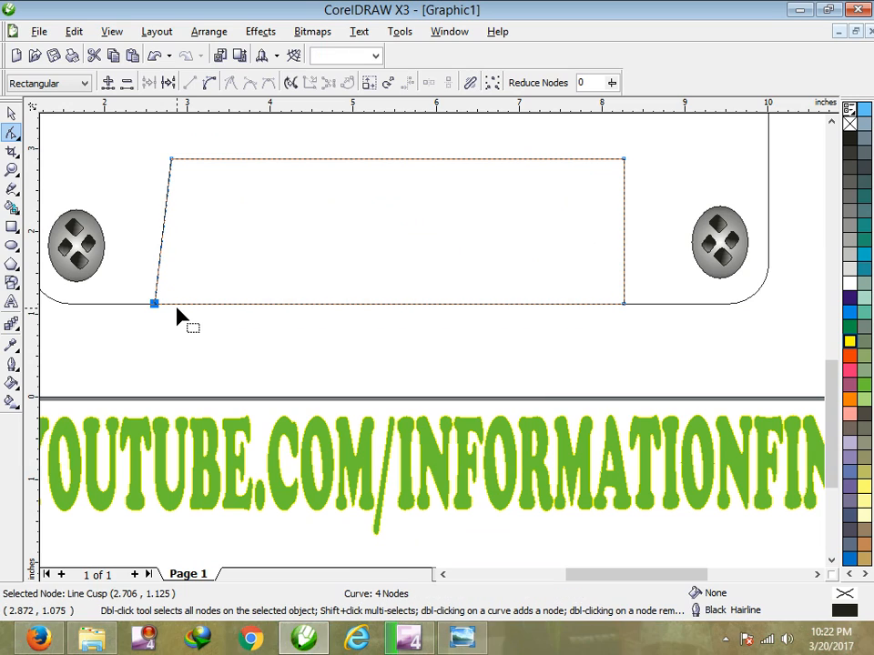
pyautogui.press('Left')
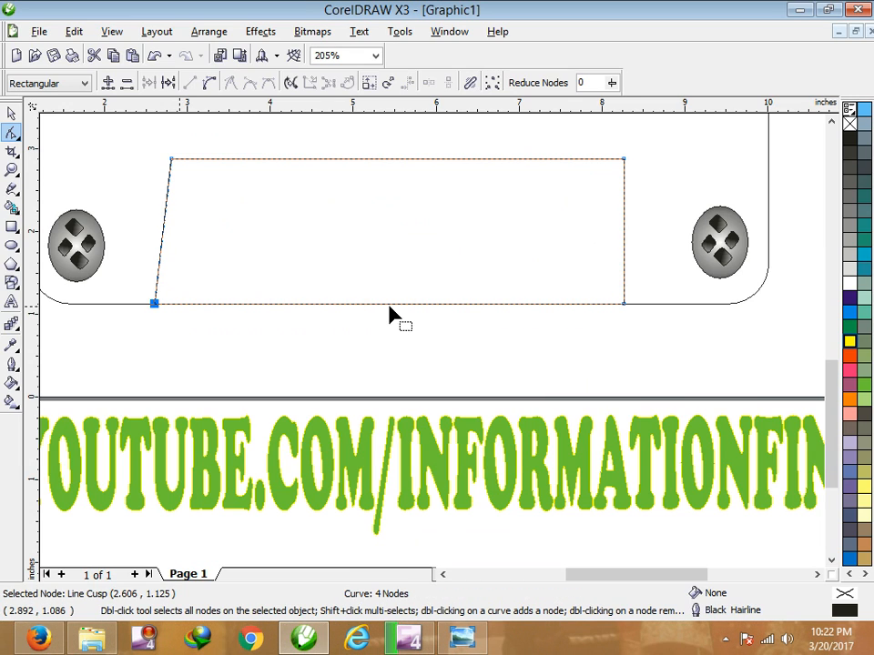
pyautogui.click(623, 305)
pyautogui.press('Right')
pyautogui.press('Right')
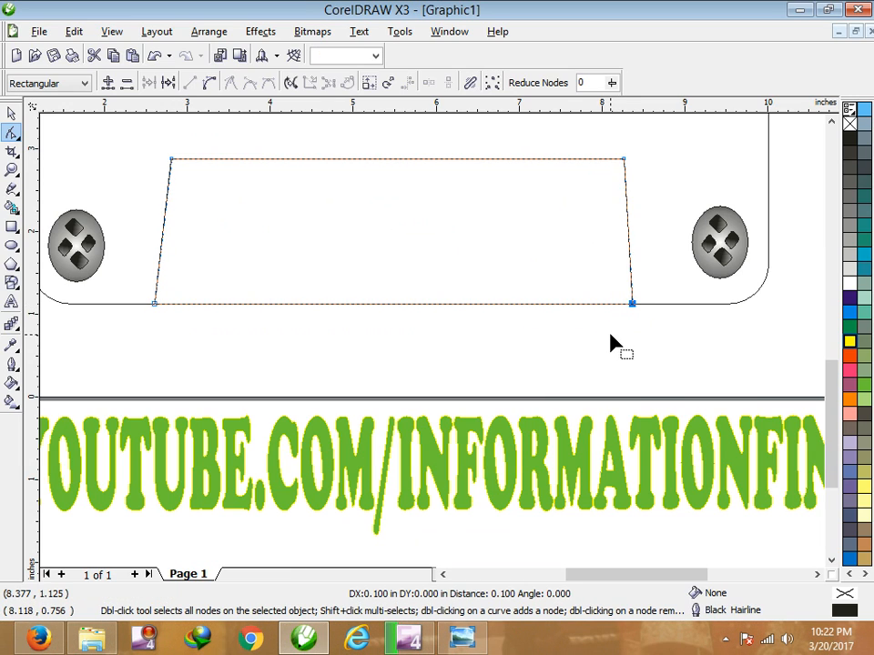
# Narrow the shape's top edge by moving its two upper nodes inward 0.1 inches each.
pyautogui.click(379, 57)
pyautogui.click(345, 172)
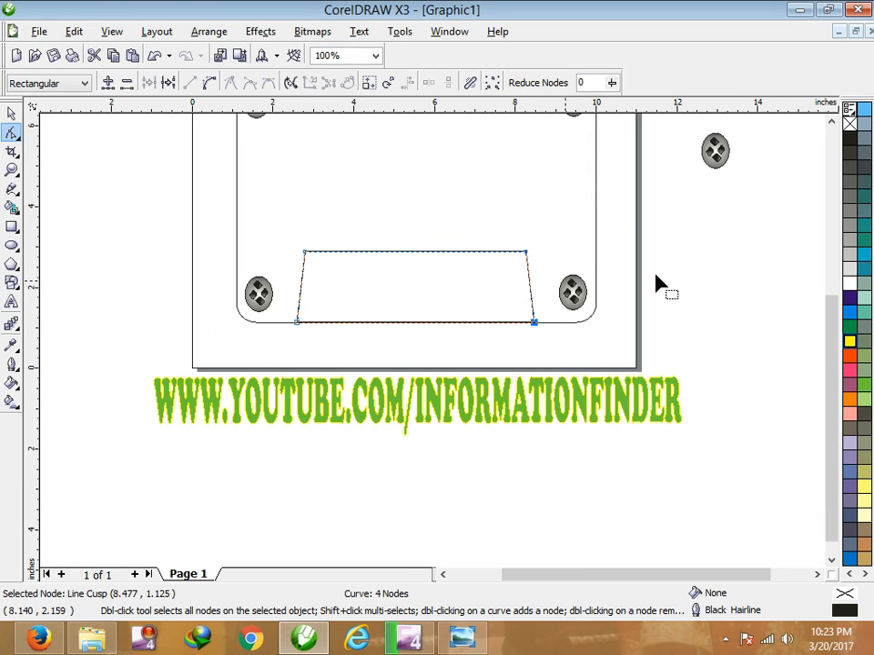
pyautogui.moveTo(833, 343); pyautogui.dragTo(838, 271)
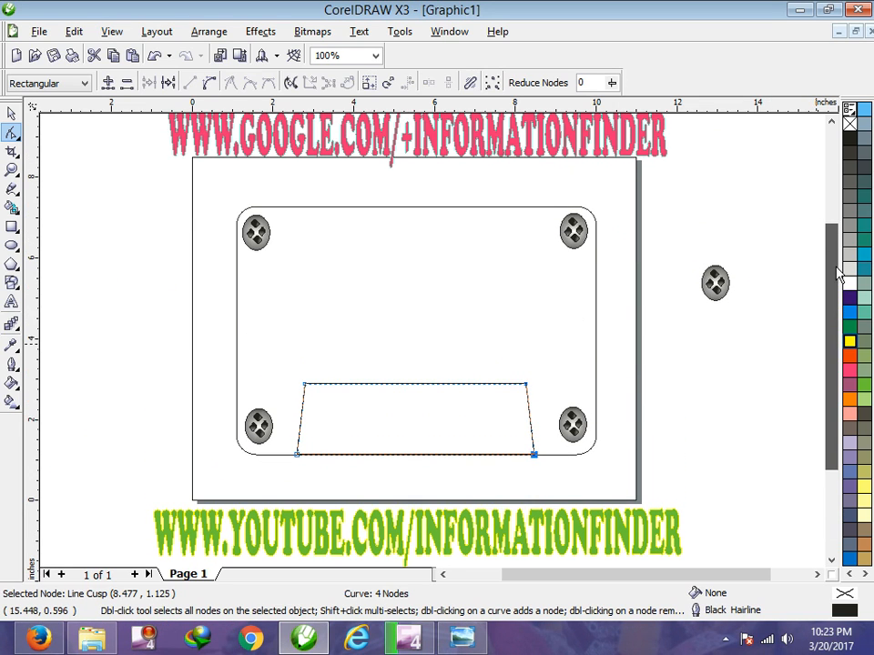
pyautogui.click(304, 387)
pyautogui.press('Right')
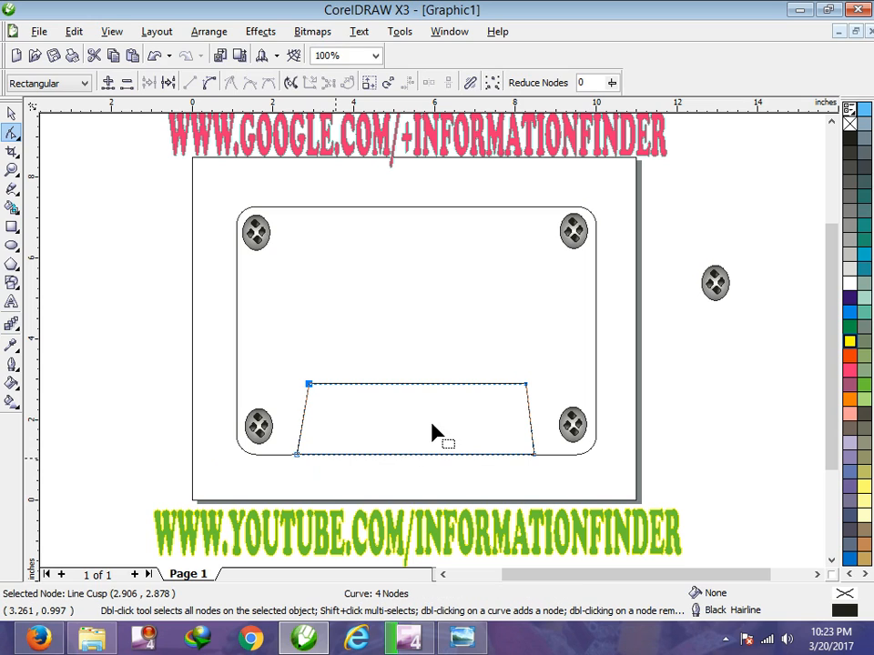
pyautogui.click(525, 385)
pyautogui.press('Left')
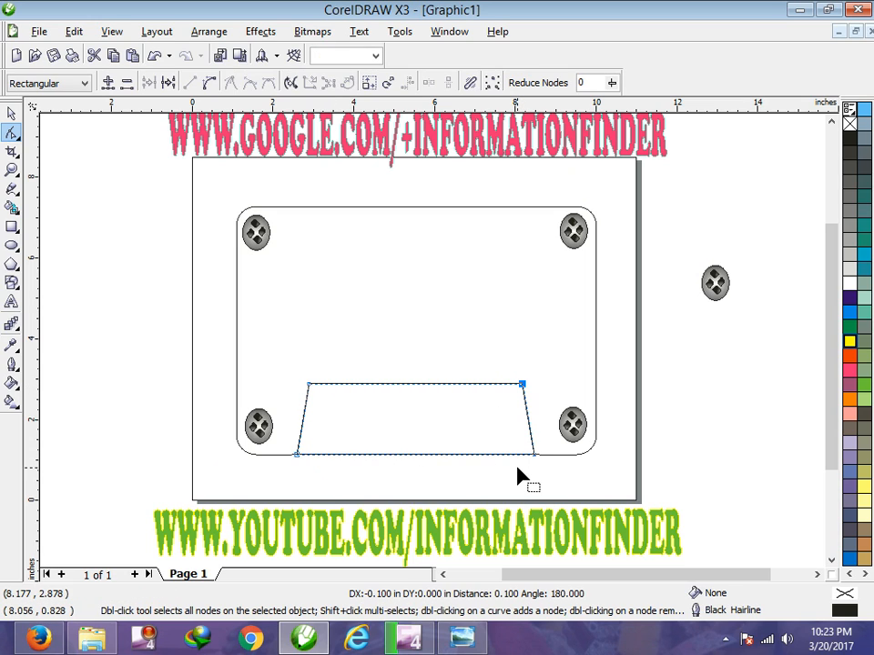
pyautogui.click(11, 114)
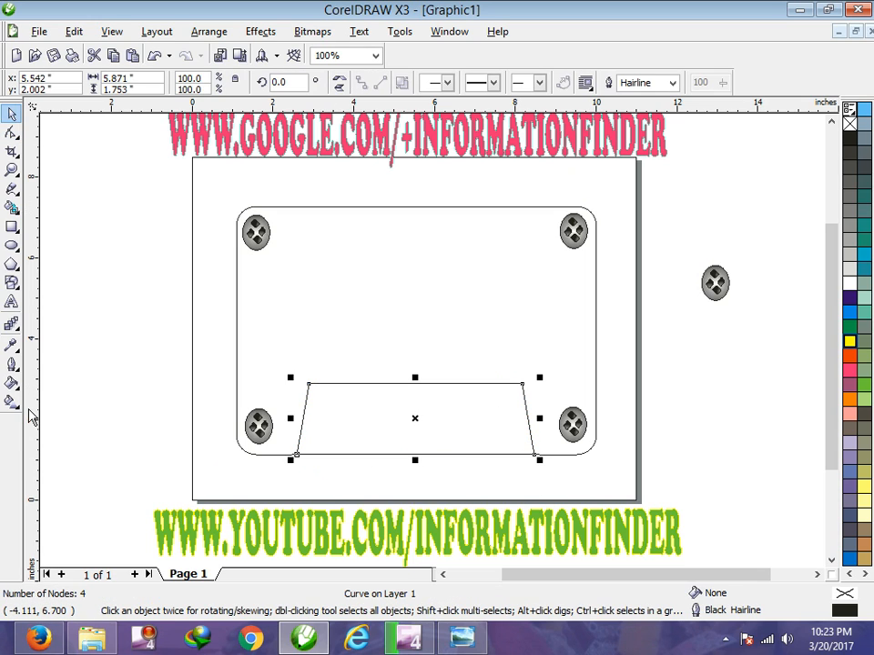
# Fill the trapezoid with a 90-degree linear gradient running from medium gray at the base to white above the top edge.
pyautogui.click(12, 400)
pyautogui.moveTo(423, 437); pyautogui.dragTo(421, 338)
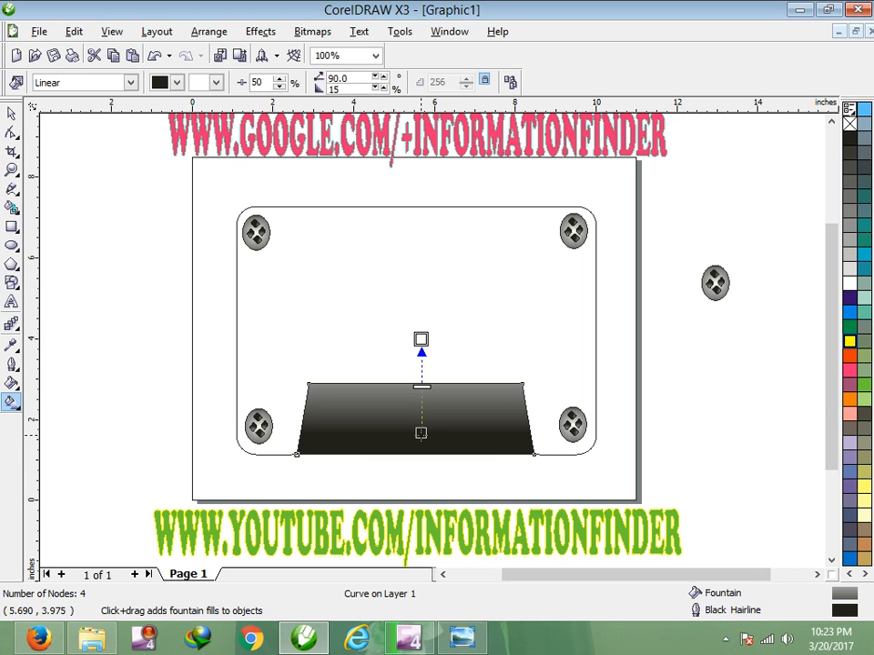
pyautogui.click(850, 213)
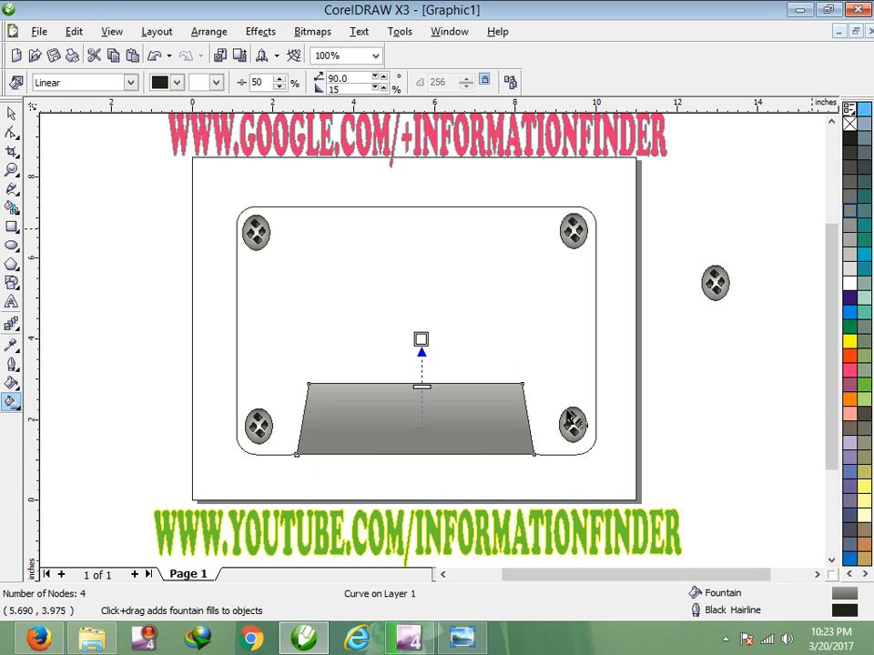
pyautogui.moveTo(421, 338); pyautogui.dragTo(420, 363)
pyautogui.moveTo(421, 412); pyautogui.dragTo(421, 422)
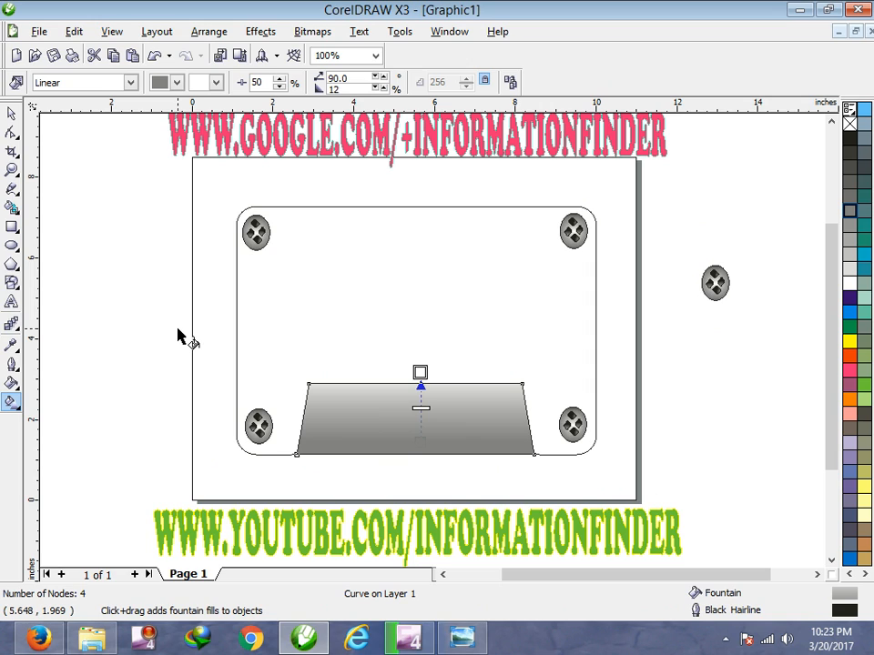
# Draw a rectangle about 0.63 by 0.57 inches outside the page's left edge and round its corners to 37.
pyautogui.click(13, 229)
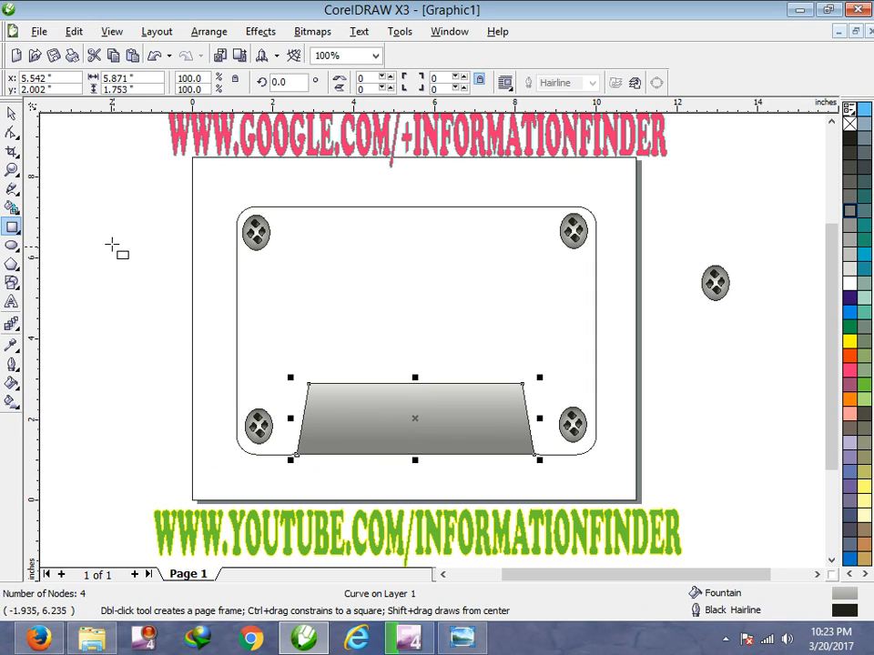
pyautogui.moveTo(112, 244); pyautogui.dragTo(134, 247)
pyautogui.press('F10')
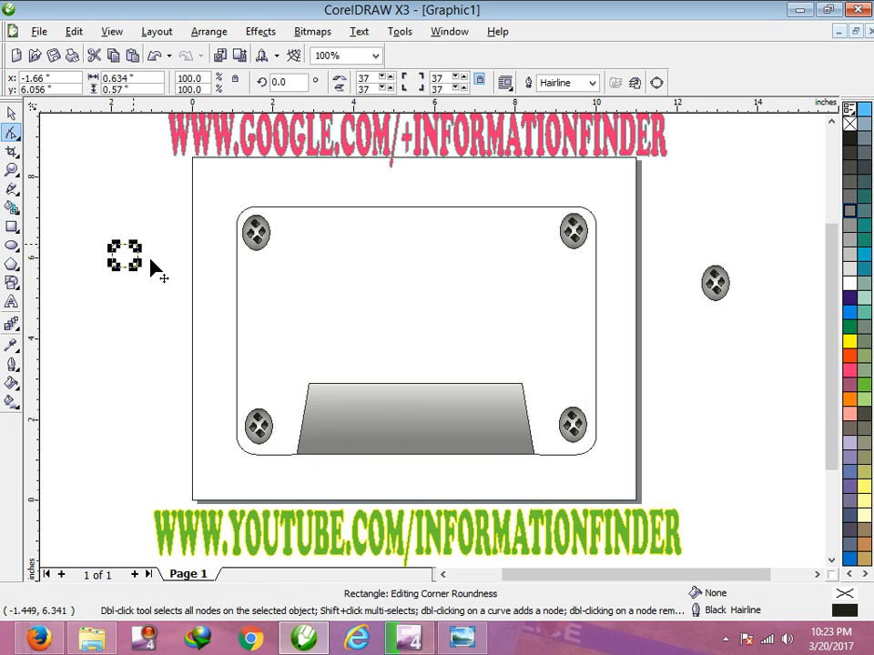
pyautogui.click(12, 113)
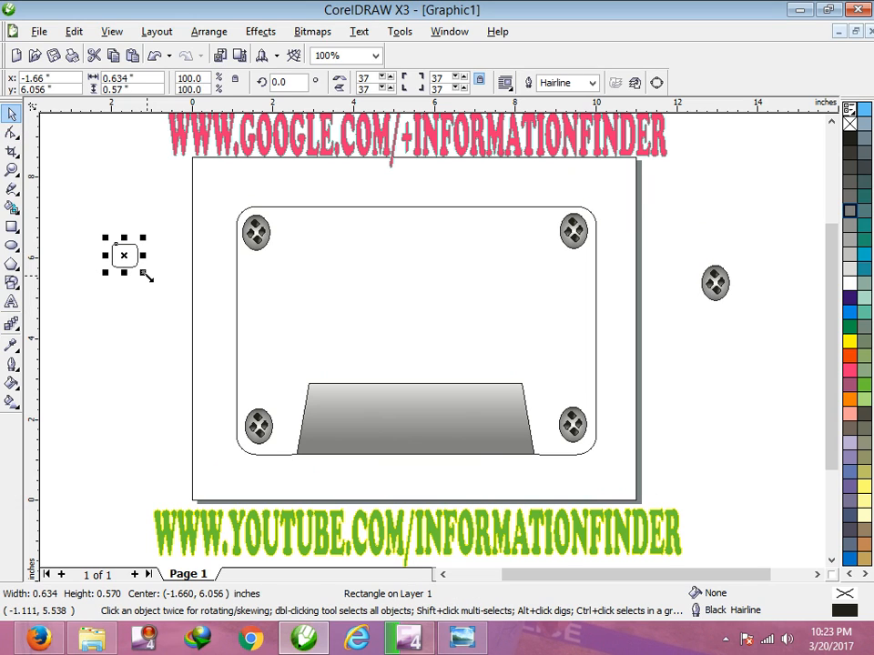
# Shrink the small rounded rectangle to about 0.45 by 0.40 inches and place it in the trapezoid's left half with white fill and outline.
pyautogui.moveTo(145, 274); pyautogui.dragTo(144, 270)
pyautogui.moveTo(144, 270); pyautogui.dragTo(351, 417)
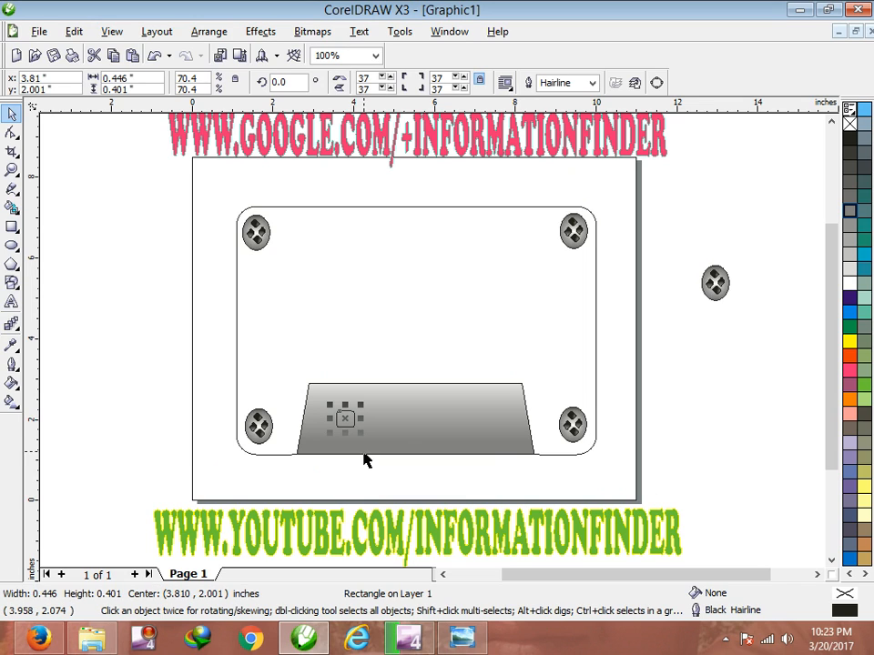
pyautogui.click(852, 286)
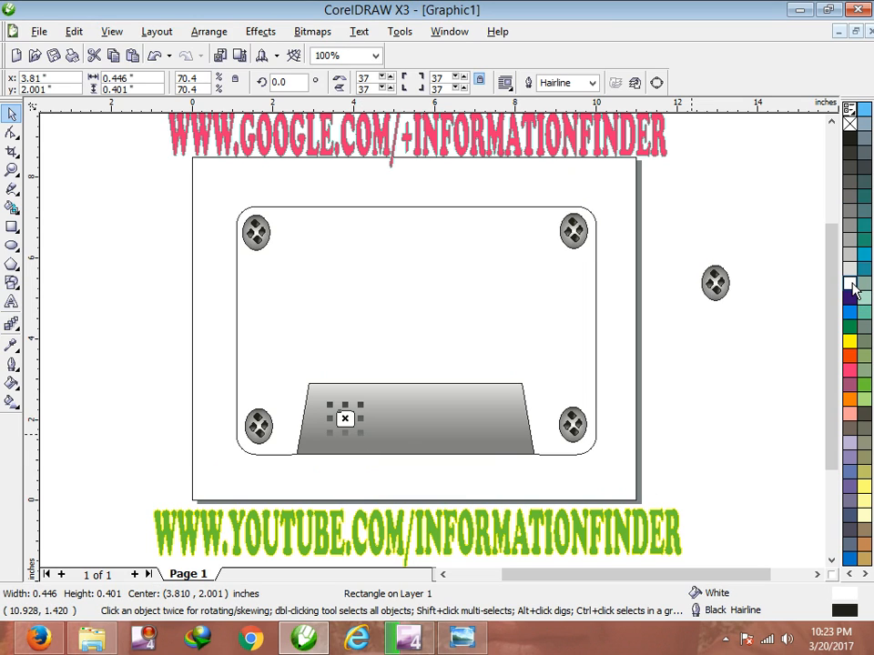
pyautogui.rightClick(852, 286)
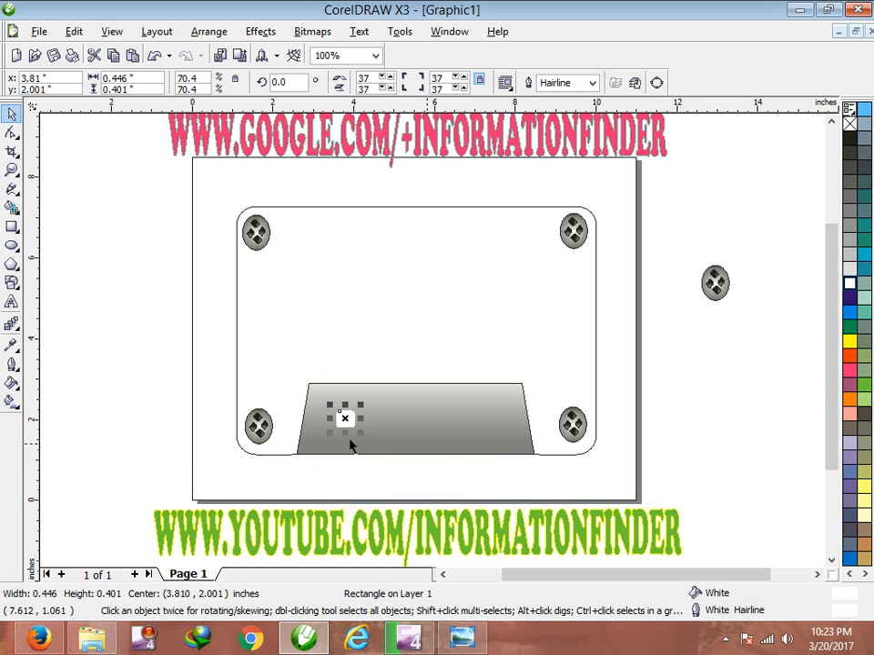
# Add a white-filled, white-outlined ellipse about 0.49 by 0.57 inches at the trapezoid's lower left, with the white rounded rectangle moved to its upper right.
pyautogui.click(11, 246)
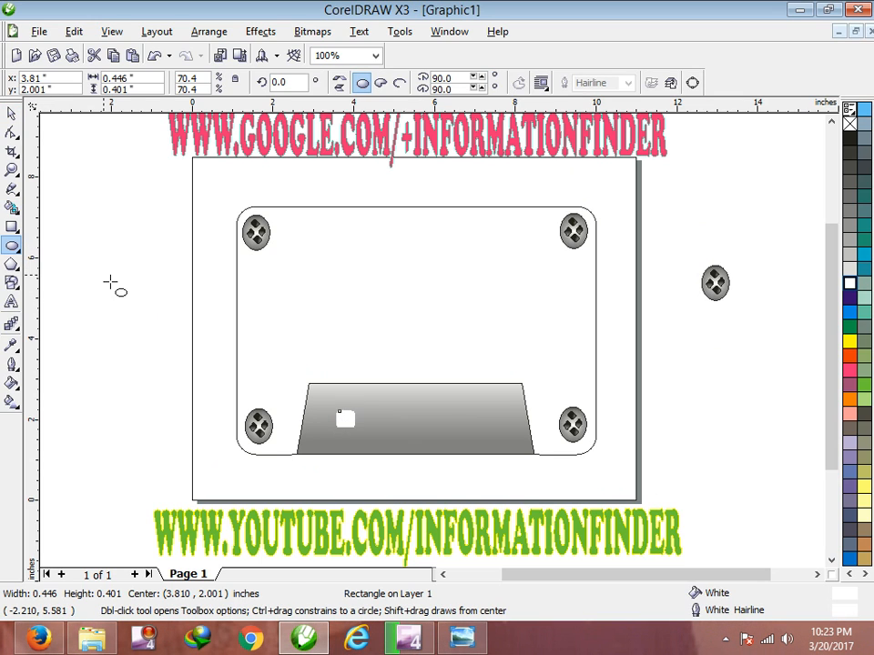
pyautogui.moveTo(111, 283); pyautogui.dragTo(333, 430)
pyautogui.click(12, 113)
pyautogui.click(346, 419)
pyautogui.click(322, 437)
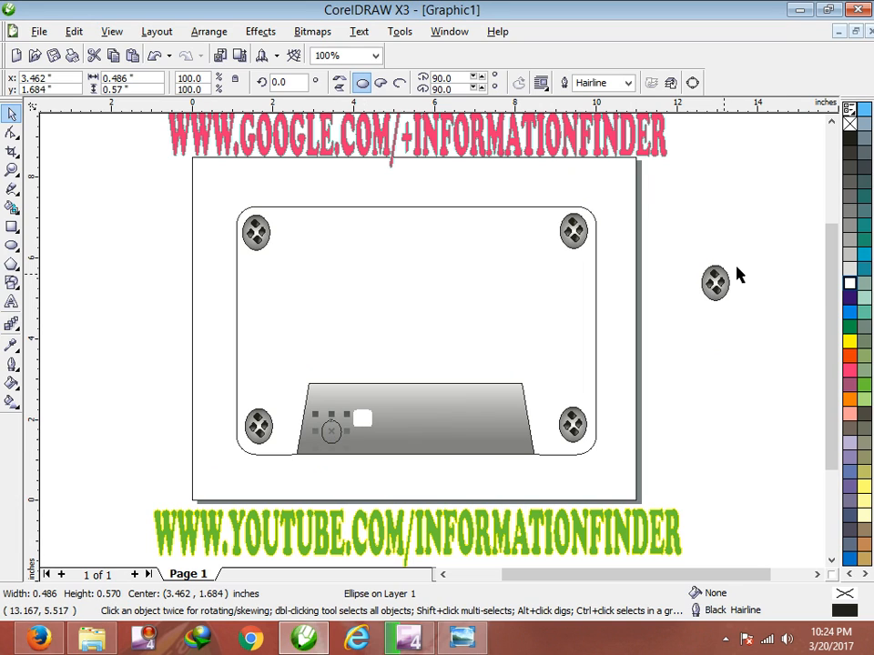
pyautogui.click(852, 286)
pyautogui.rightClick(852, 287)
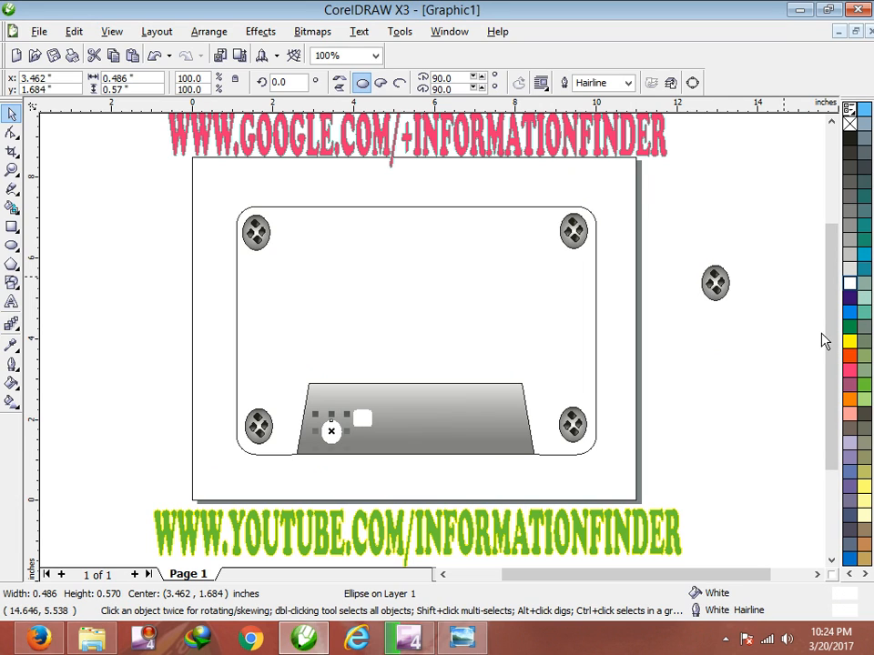
# Duplicate the white ellipse and rounded rectangle into the trapezoid's right half and mirror the copy horizontally.
pyautogui.keyDown('shift'); pyautogui.click(363, 422); pyautogui.keyUp('shift')
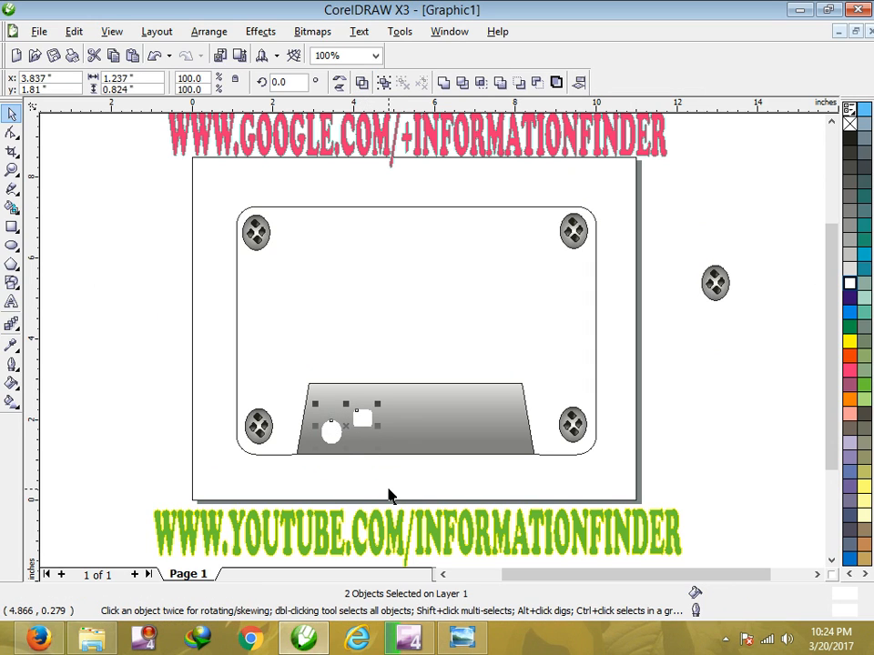
pyautogui.moveTo(333, 436); pyautogui.dragTo(466, 438)
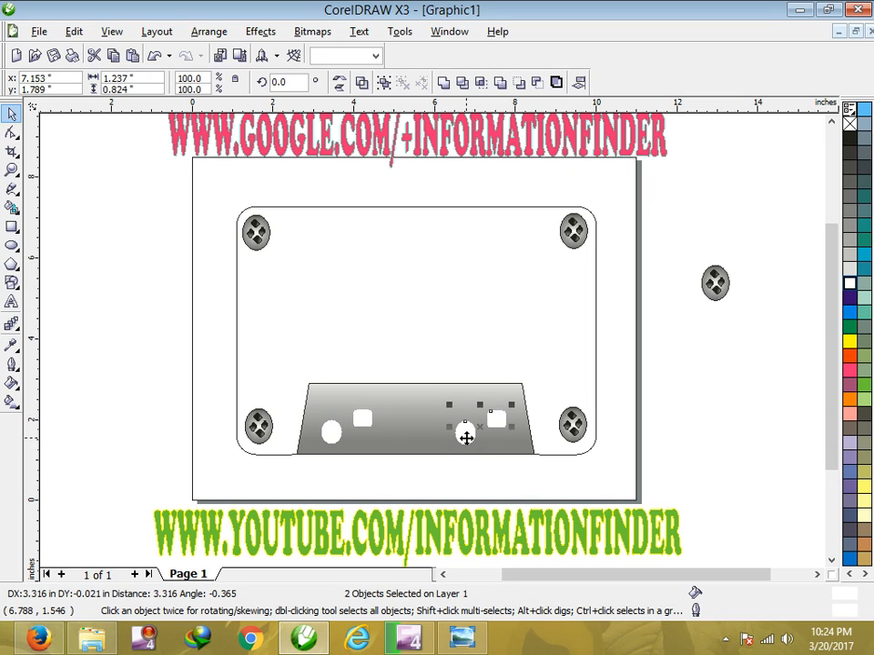
pyautogui.click(338, 82)
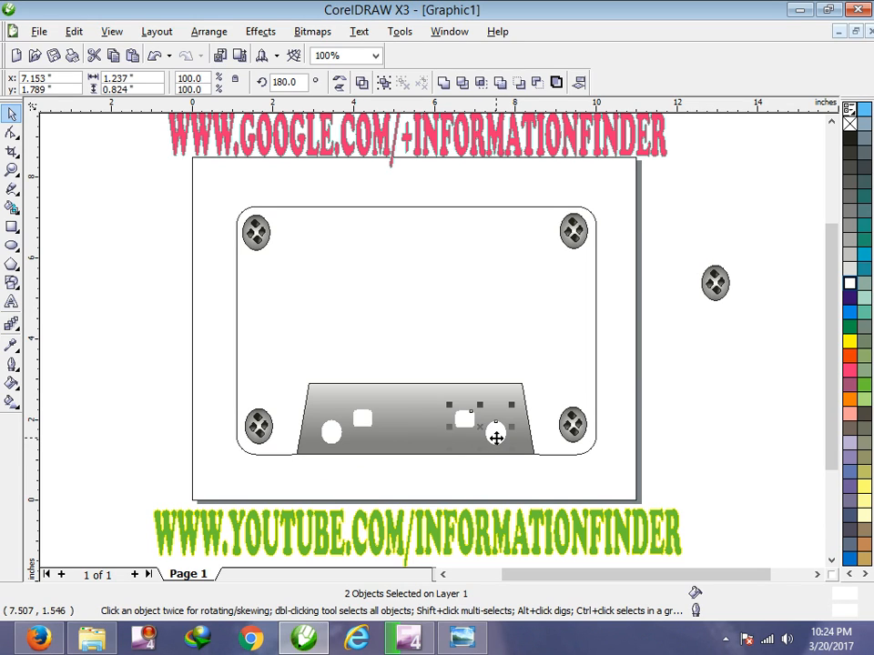
pyautogui.click(98, 242)
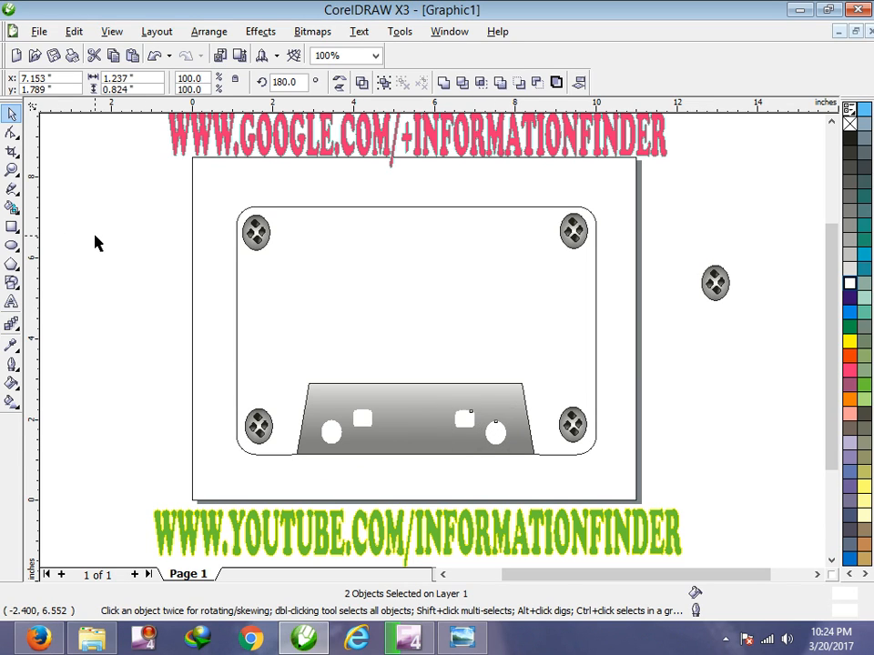
# Move the spare diamond-decorated ellipse group from outside the page to the upper middle of the trapezoid.
pyautogui.moveTo(690, 255); pyautogui.dragTo(749, 314)
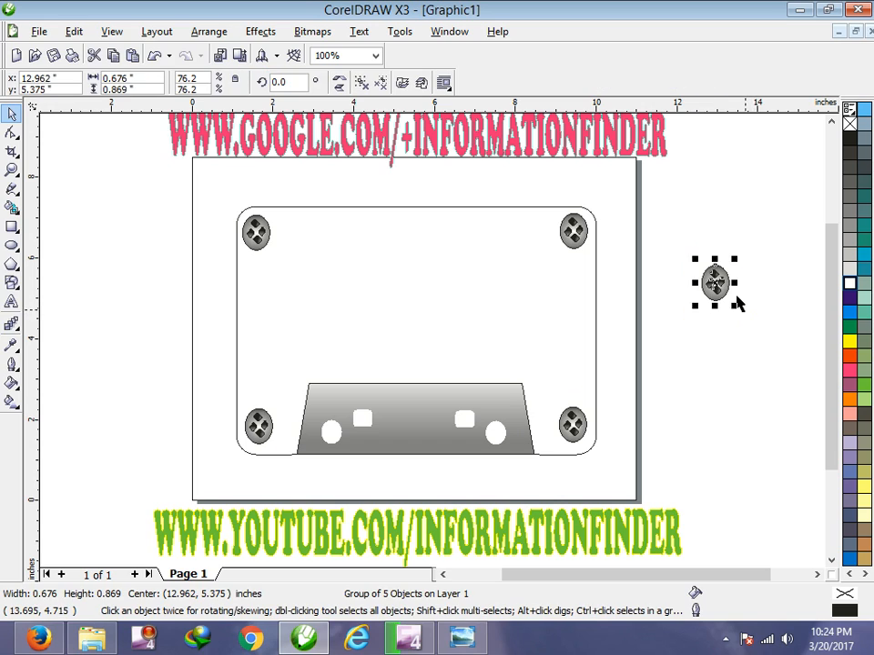
pyautogui.moveTo(715, 283); pyautogui.dragTo(417, 405)
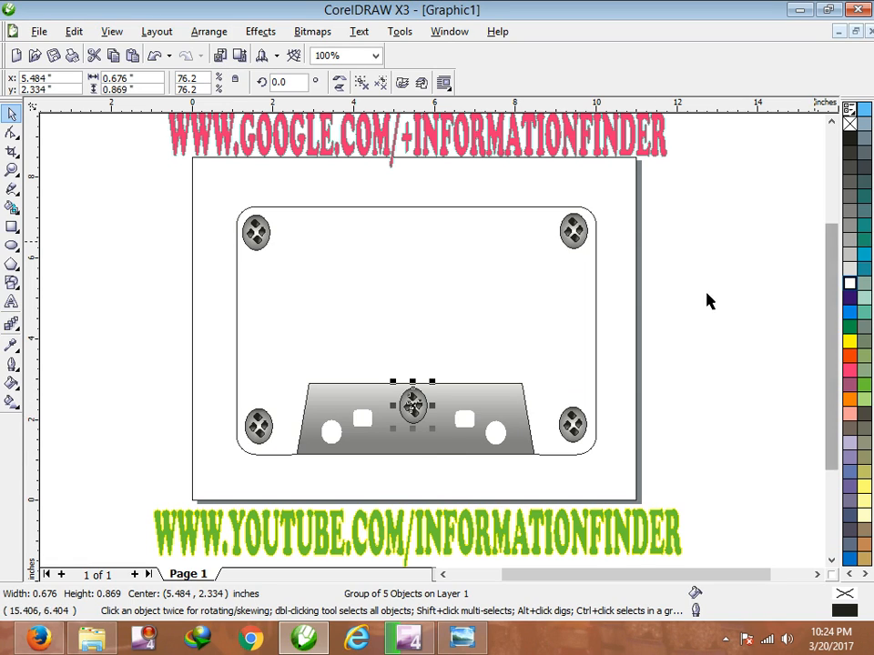
pyautogui.click(735, 380)
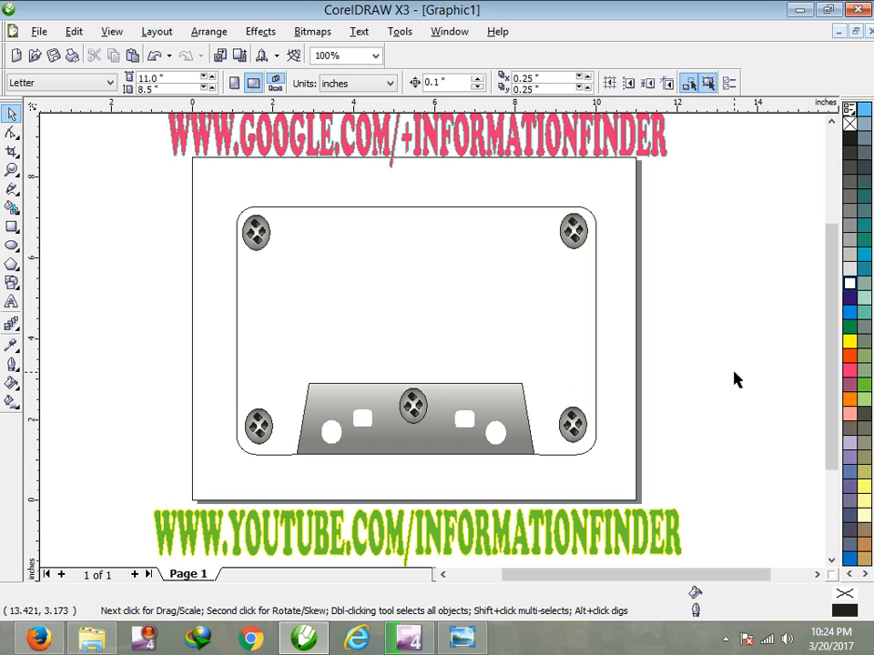
# Add a drop shadow to the gradient trapezoid, offset about 0.08 inches upward so it shows along the upper edge.
pyautogui.click(433, 438)
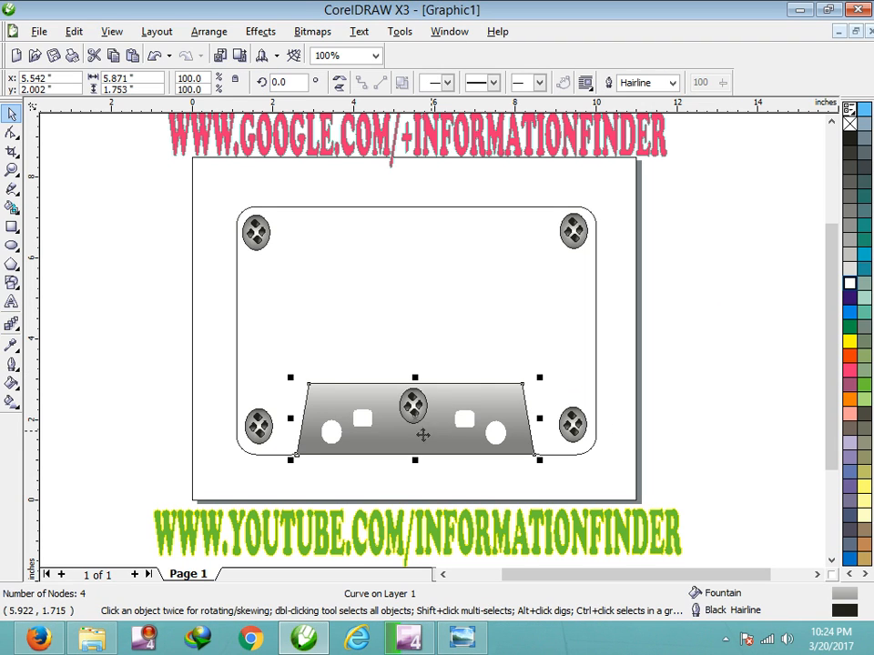
pyautogui.click(18, 329)
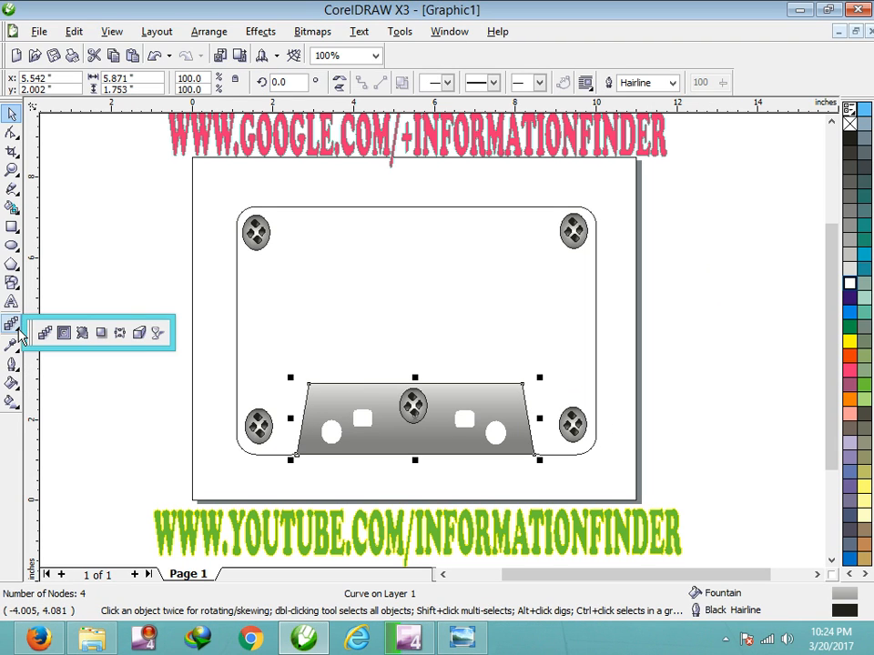
pyautogui.click(100, 336)
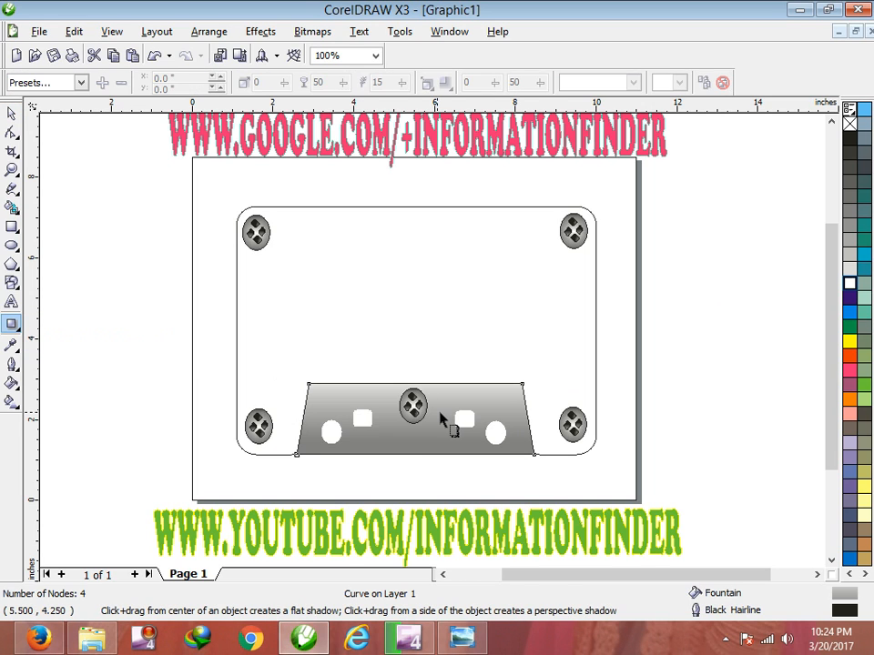
pyautogui.moveTo(442, 412); pyautogui.dragTo(418, 380)
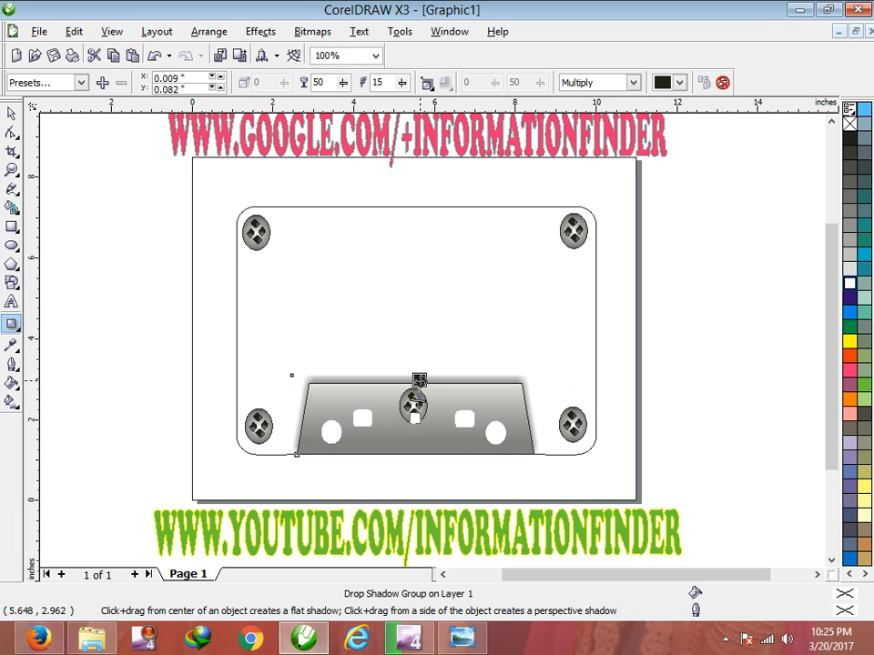
pyautogui.click(12, 113)
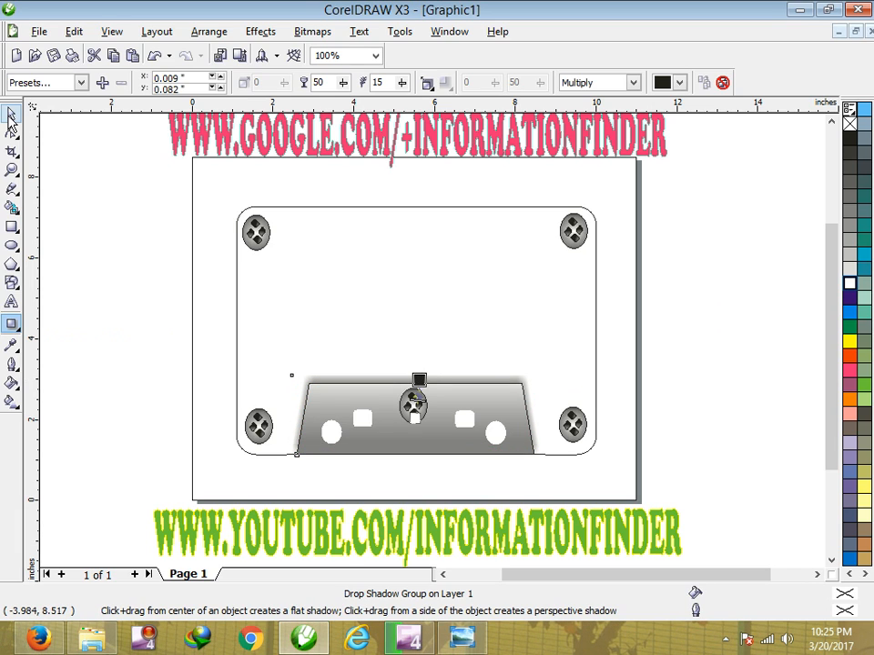
pyautogui.click(104, 265)
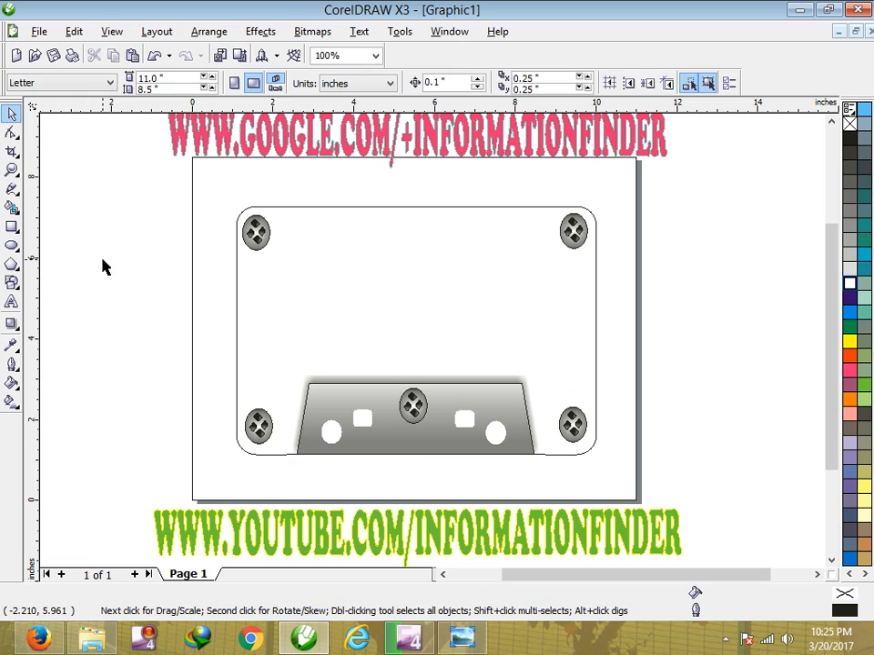
# Draw a rectangle about 7.88 by 3.59 inches from the upper-left screw's center to just above the trapezoid and convert it to curves.
pyautogui.click(13, 228)
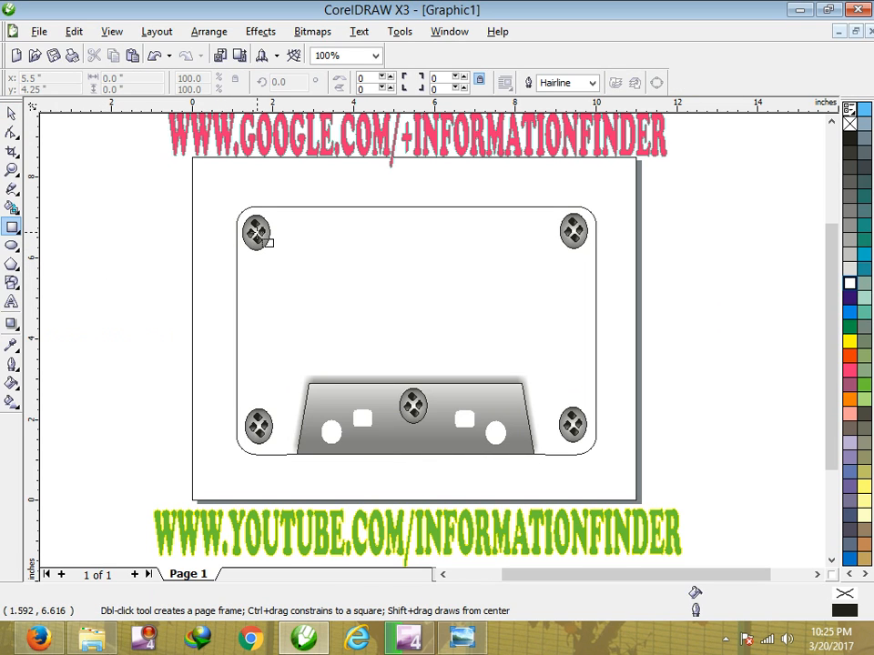
pyautogui.moveTo(258, 234); pyautogui.dragTo(268, 332)
pyautogui.moveTo(327, 357)
pyautogui.mouseDown()
pyautogui.moveTo(598, 371)
pyautogui.moveTo(559, 372)
pyautogui.moveTo(577, 378)
pyautogui.mouseUp()
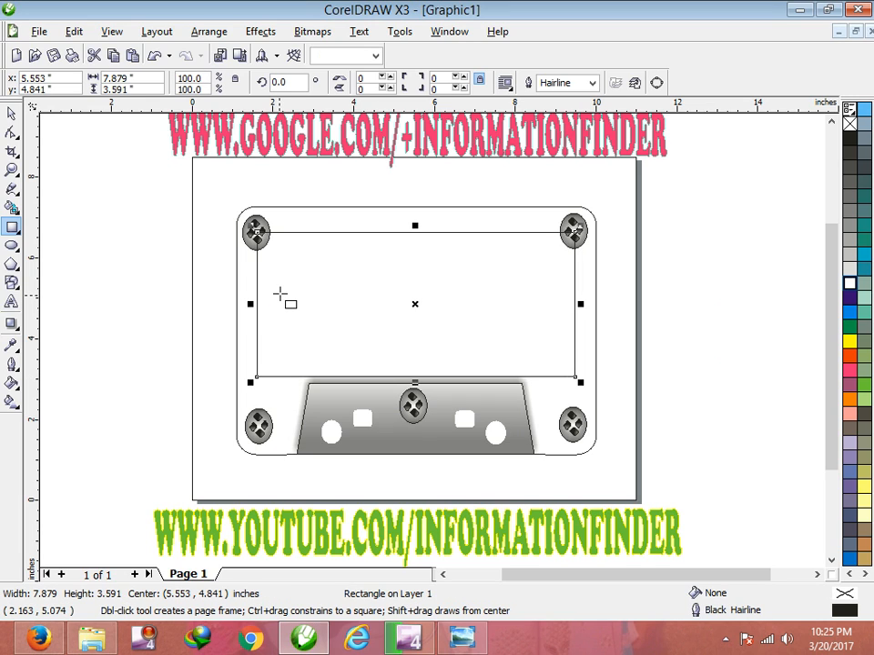
pyautogui.hotkey('ctrl', 'q')
# Bevel the label rectangle's upper-left corner by adding a node on each adjoining edge and deleting the corner node.
pyautogui.click(19, 139)
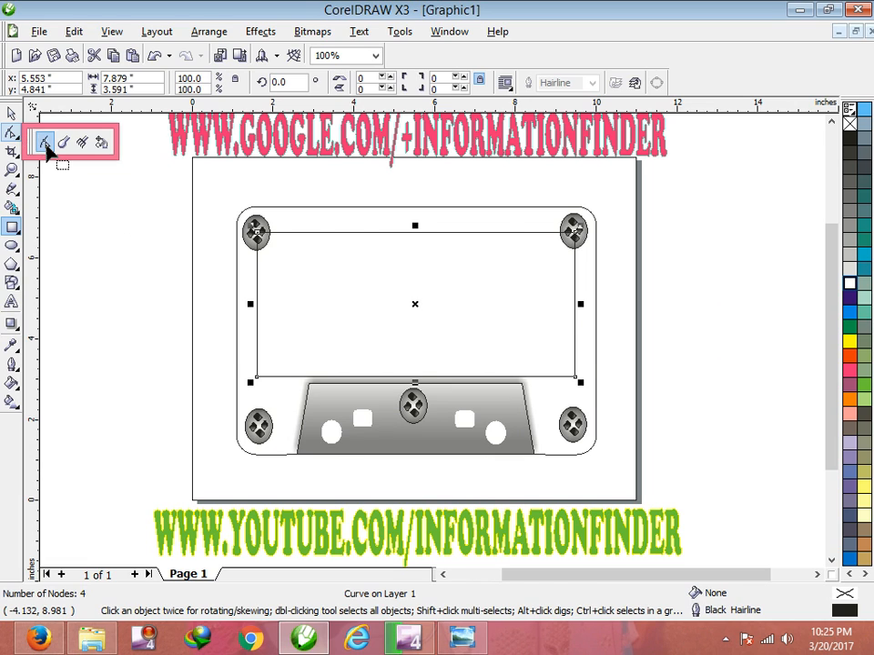
pyautogui.click(44, 144)
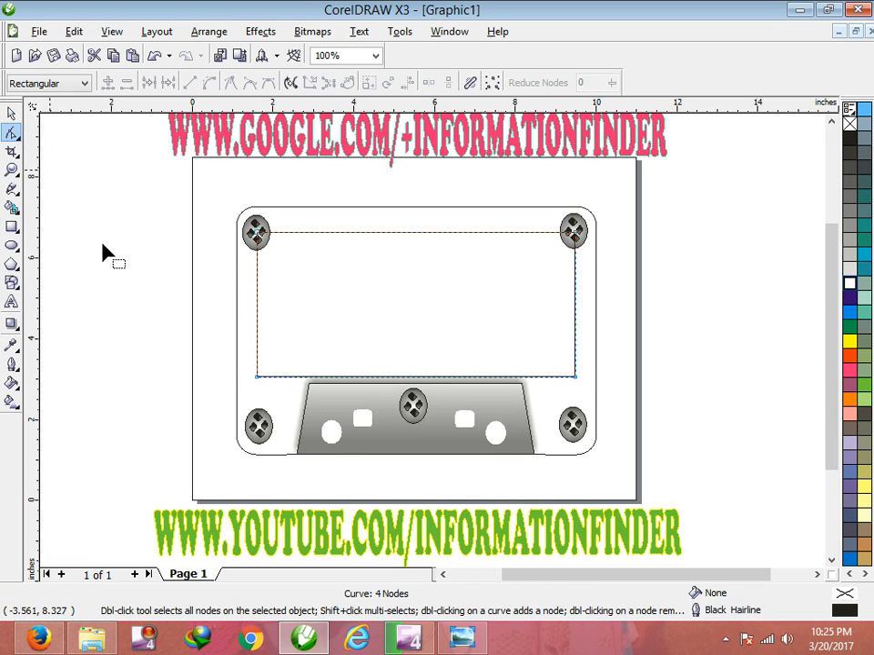
pyautogui.doubleClick(274, 233)
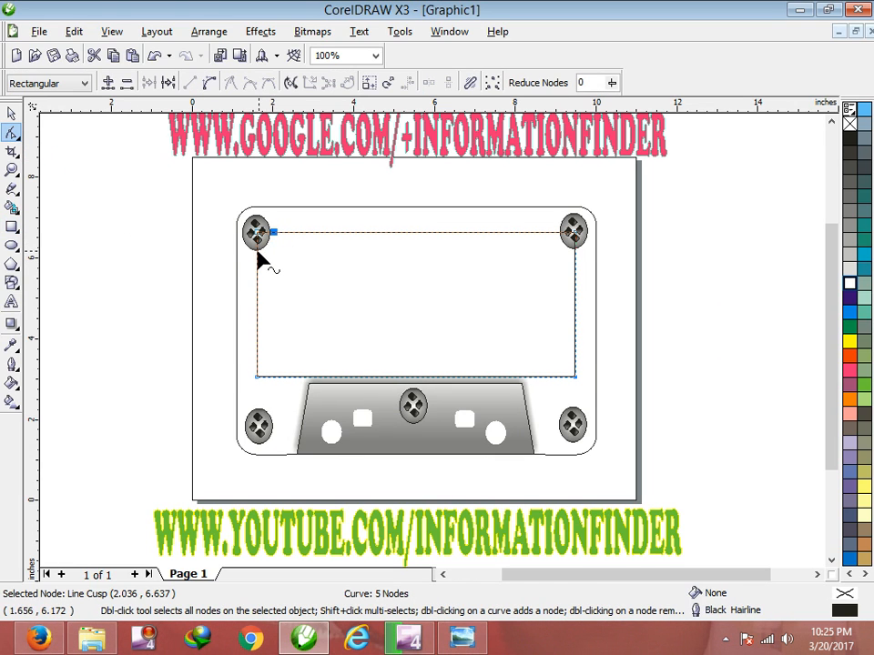
pyautogui.doubleClick(258, 254)
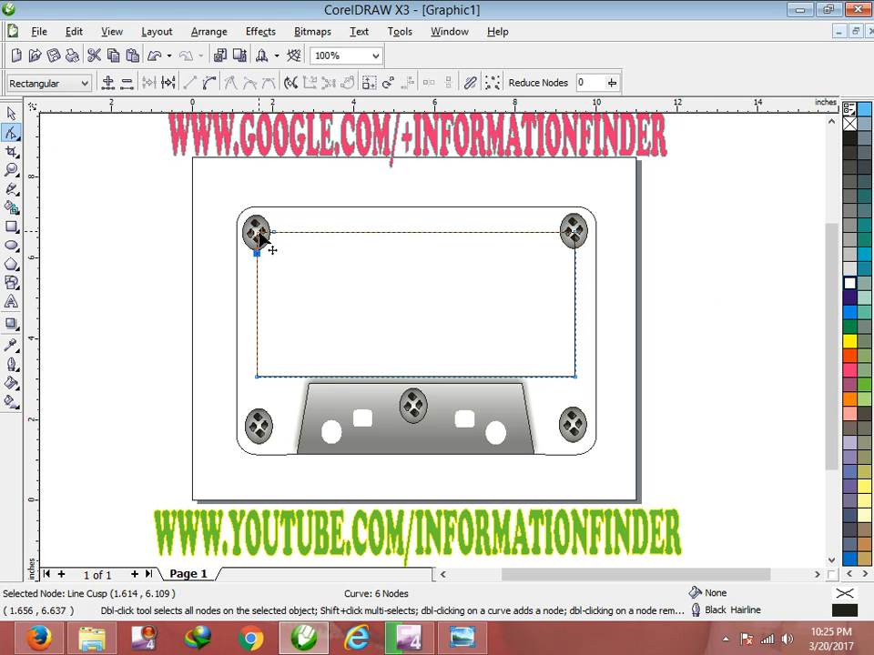
pyautogui.moveTo(259, 235); pyautogui.dragTo(259, 235)
pyautogui.press('Delete')
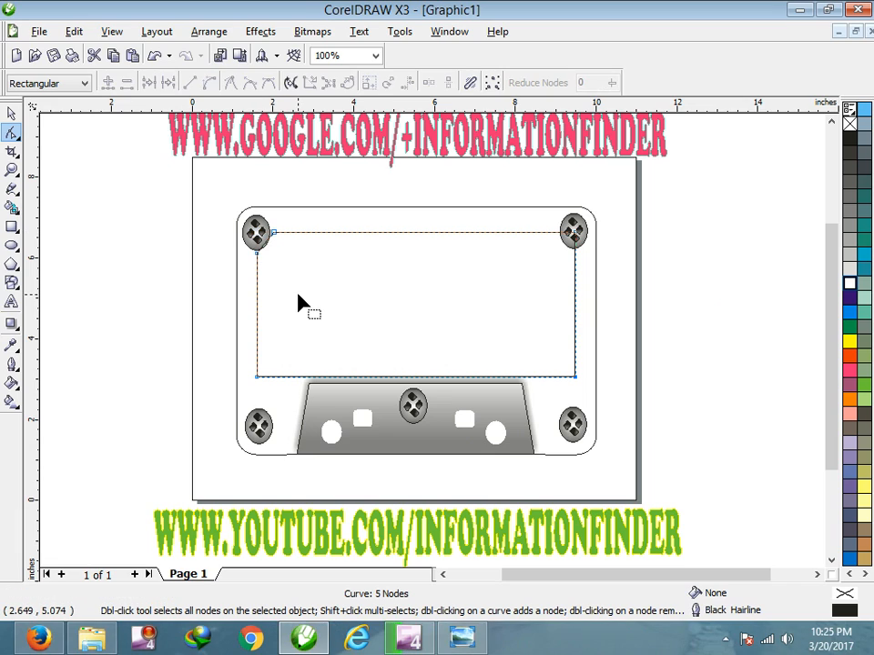
# Bevel the label rectangle's upper-right corner with a new node on each adjoining edge, removing the original corner node.
pyautogui.doubleClick(557, 235)
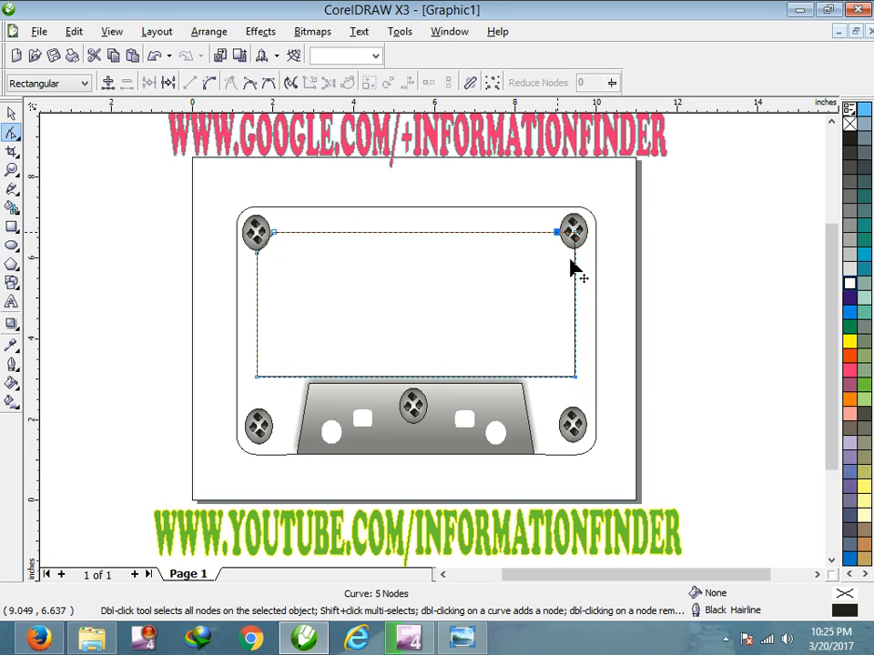
pyautogui.doubleClick(576, 256)
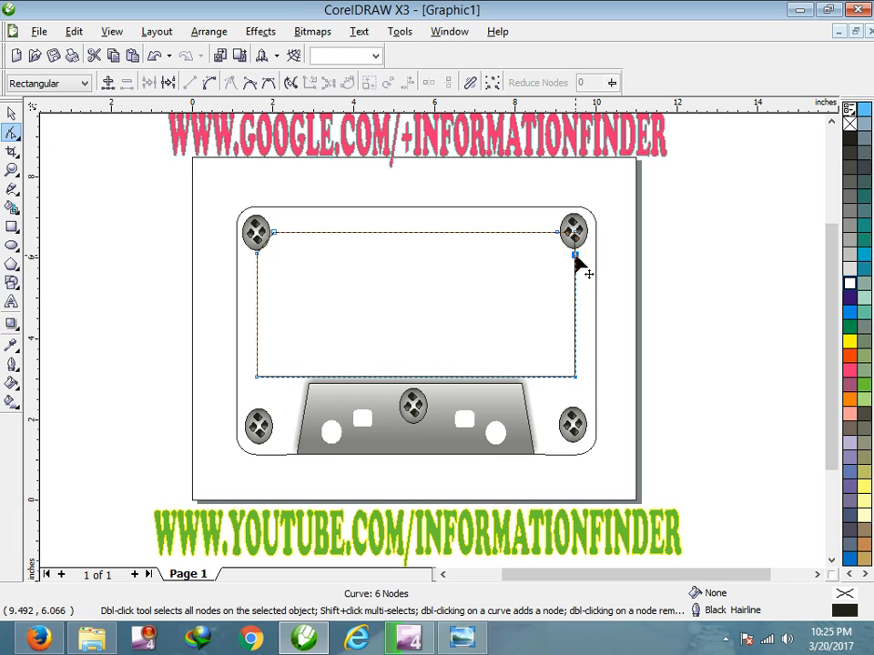
pyautogui.doubleClick(574, 233)
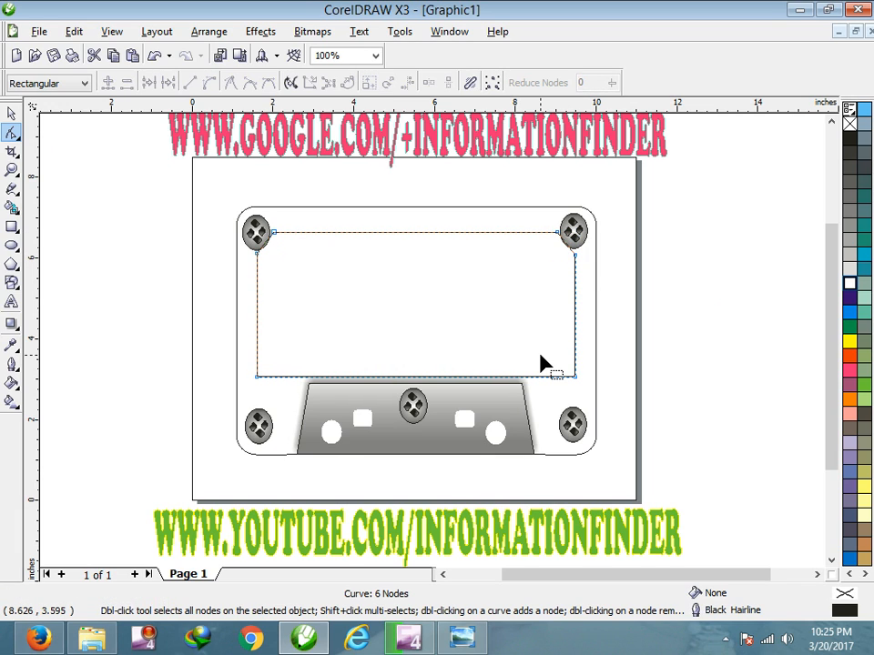
# Enlarge the label's upper-left bevel by nudging its upper node 0.2 inches right and its lower node 0.2 inches down.
pyautogui.click(275, 234)
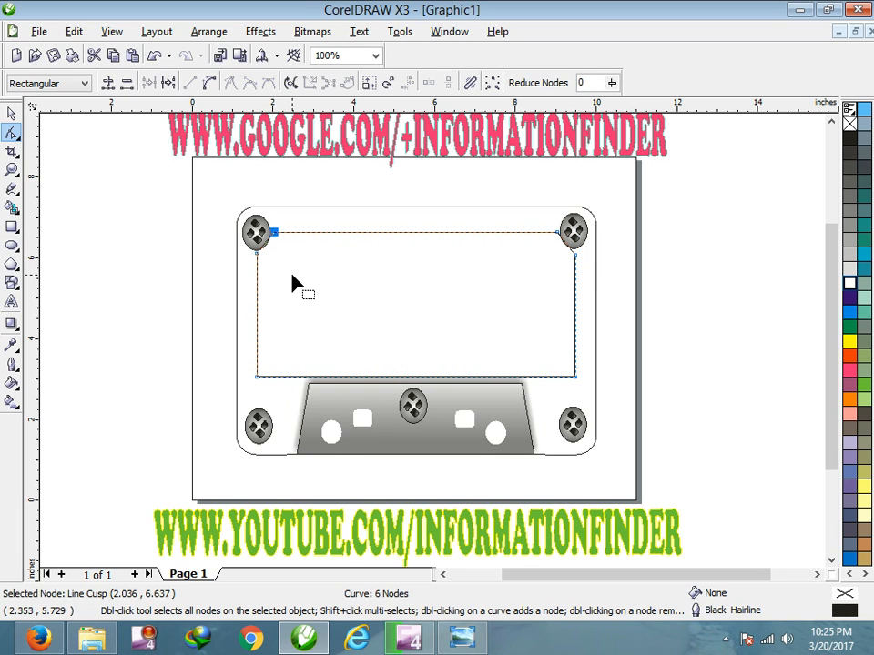
pyautogui.press('Right')
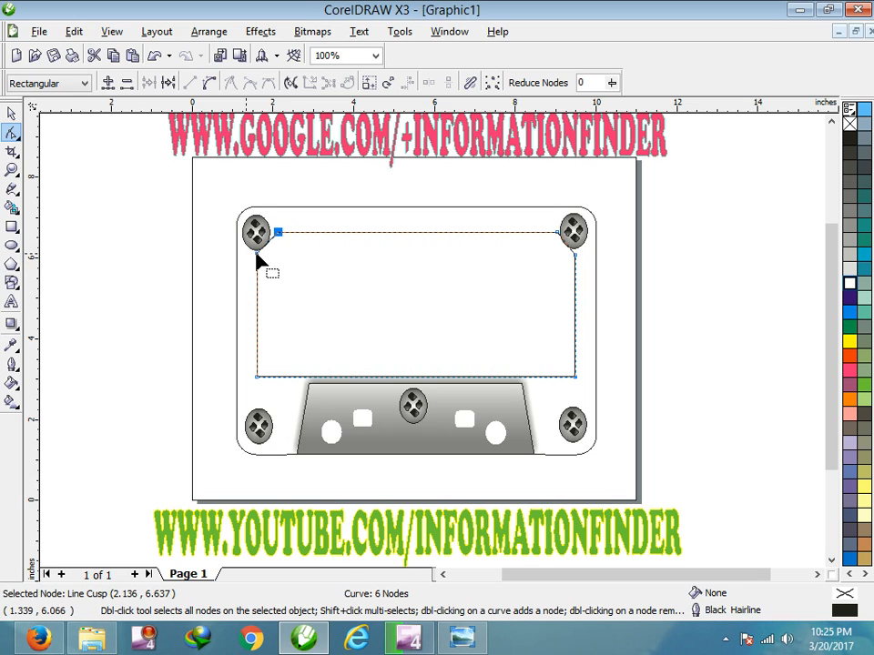
pyautogui.click(257, 254)
pyautogui.press('Down')
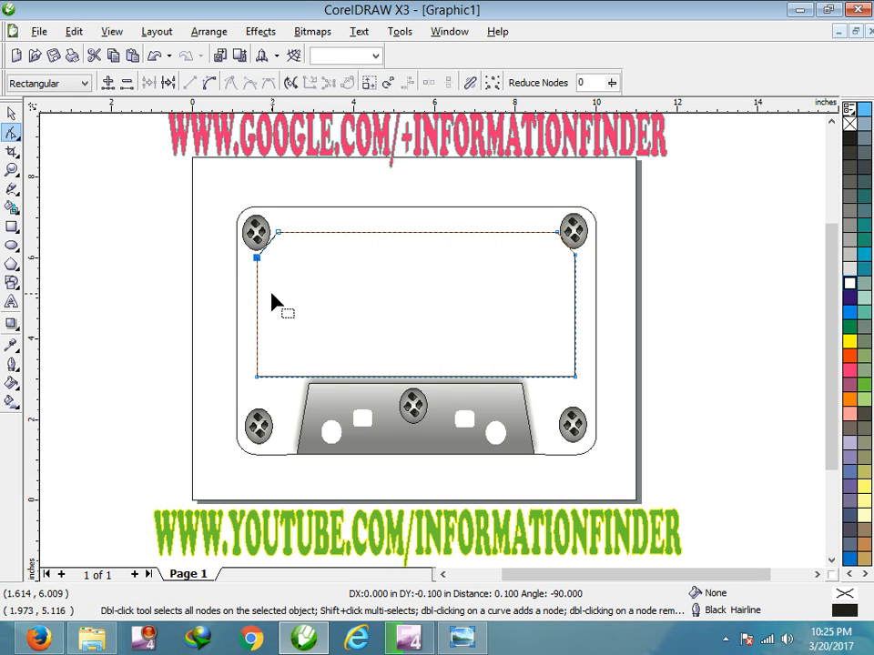
pyautogui.press('Down')
pyautogui.click(277, 233)
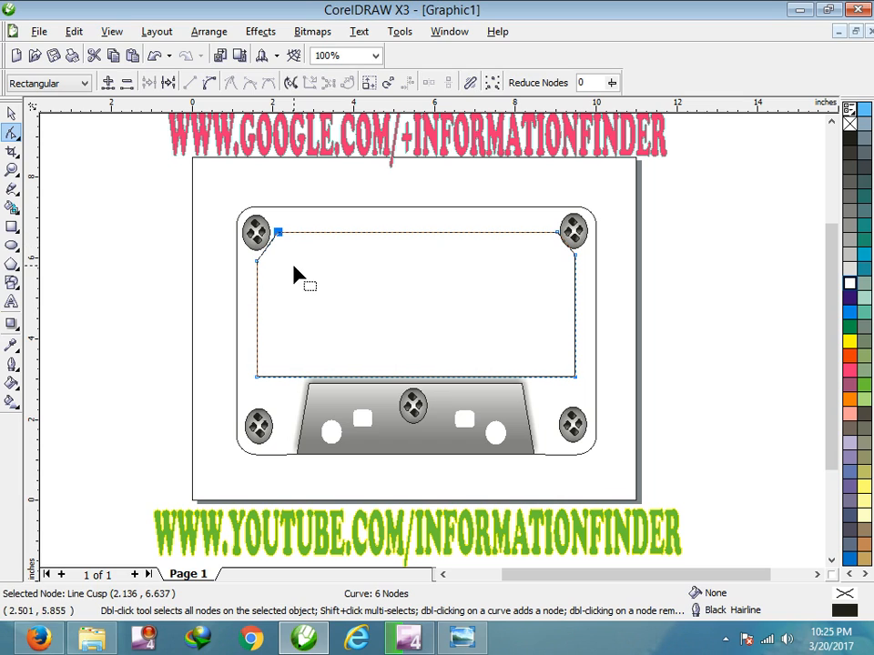
pyautogui.press('Right')
# Enlarge the label's upper-right bevel by nudging its upper node 0.2 inches left and its lower node 0.2 inches down.
pyautogui.click(558, 234)
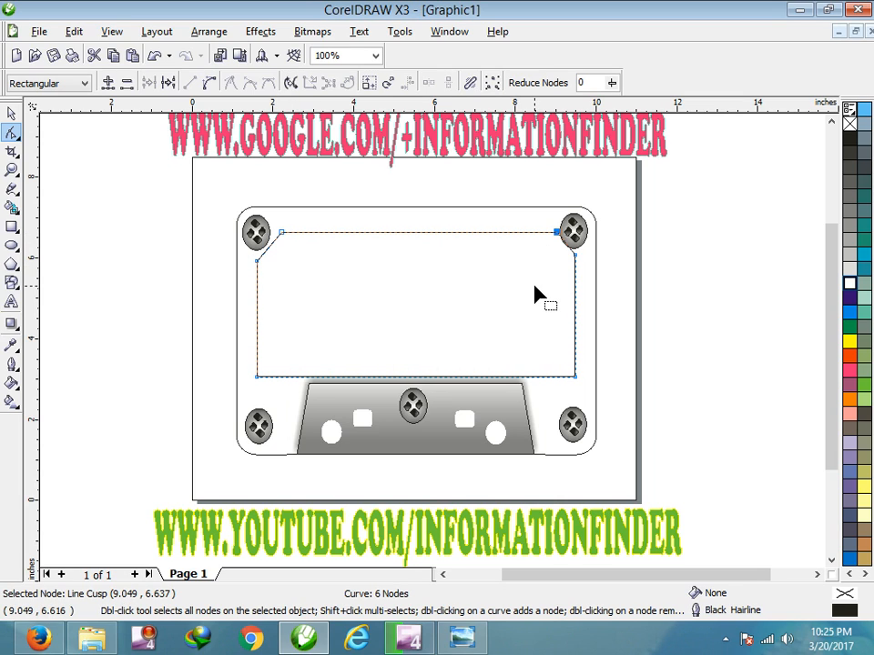
pyautogui.press('Left')
pyautogui.click(576, 256)
pyautogui.press('Down')
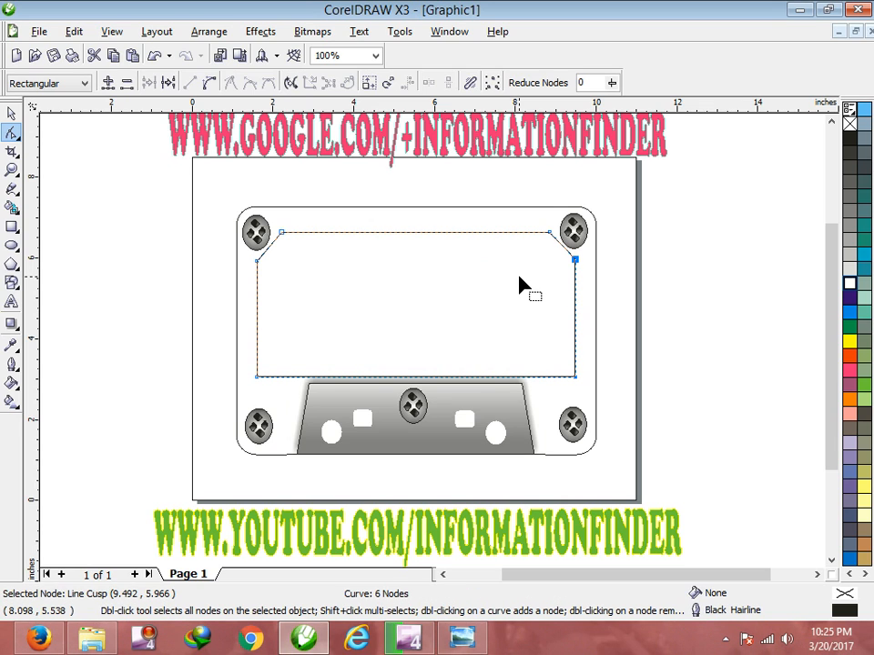
pyautogui.press('Down')
pyautogui.press('space')
pyautogui.click(80, 245)
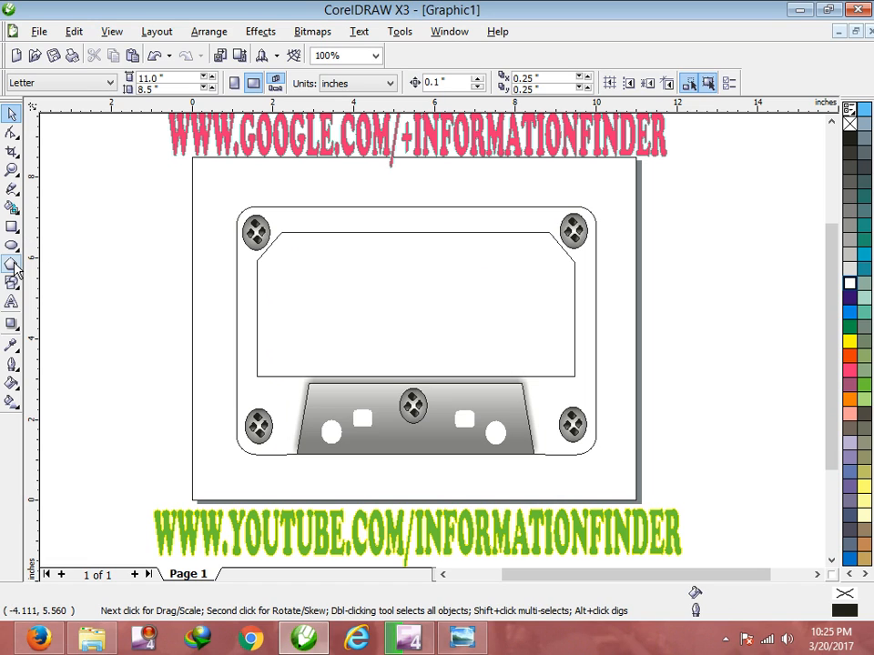
# Draw a yellow strip without outline, about 7.86 by 1.10 inches, across the full width of the label's lower part.
pyautogui.click(12, 227)
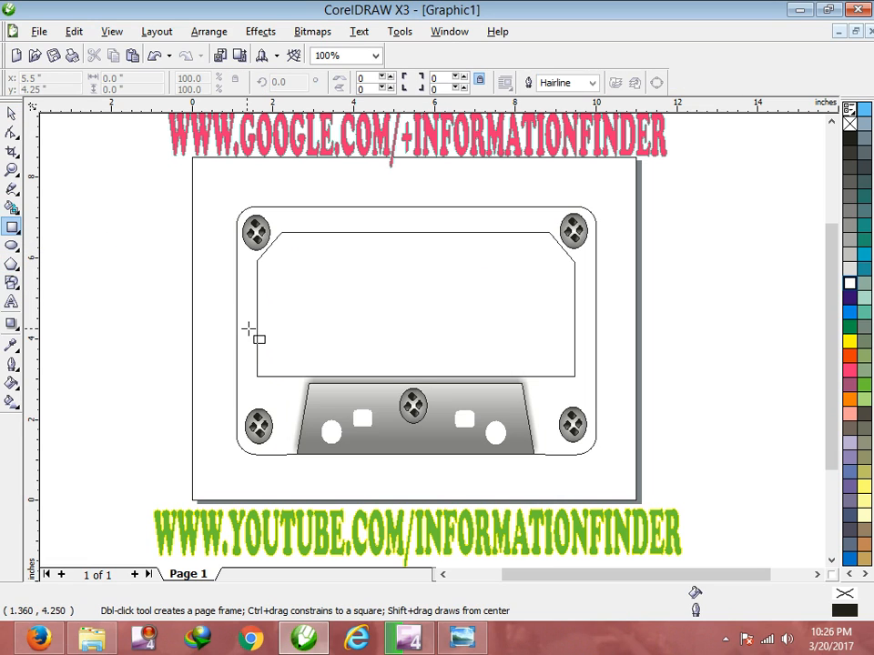
pyautogui.moveTo(257, 334); pyautogui.dragTo(575, 377)
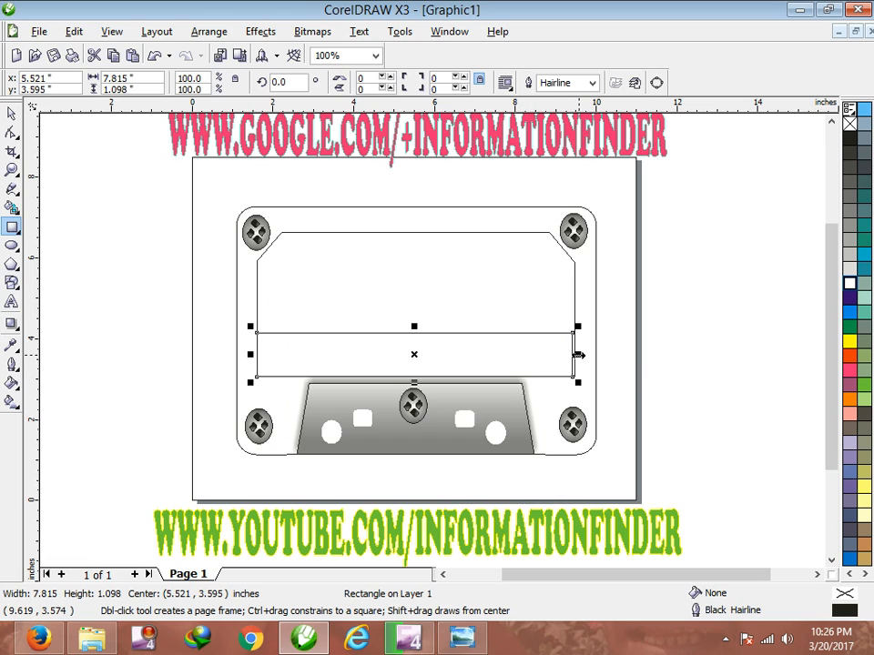
pyautogui.click(849, 340)
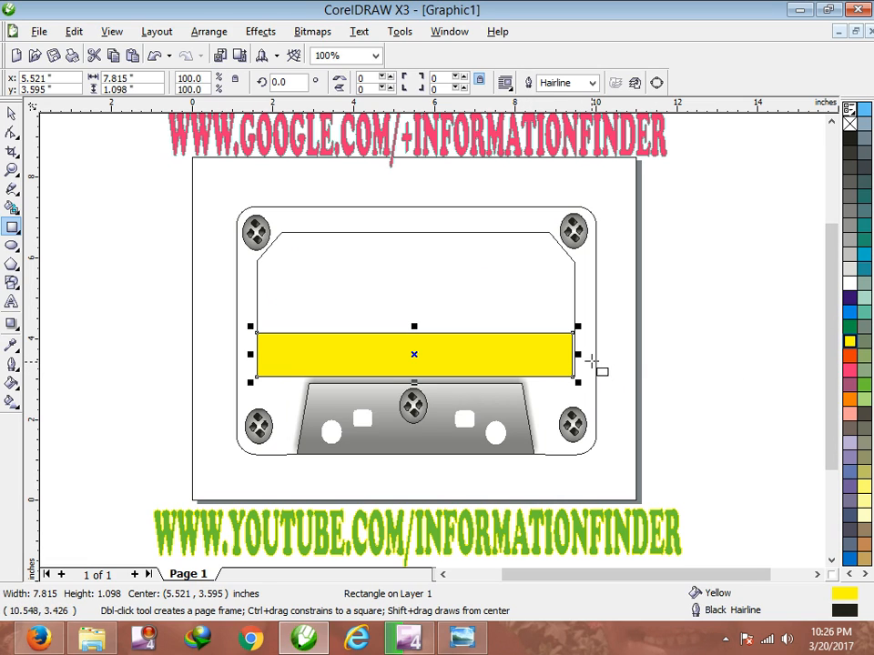
pyautogui.moveTo(578, 356); pyautogui.dragTo(579, 356)
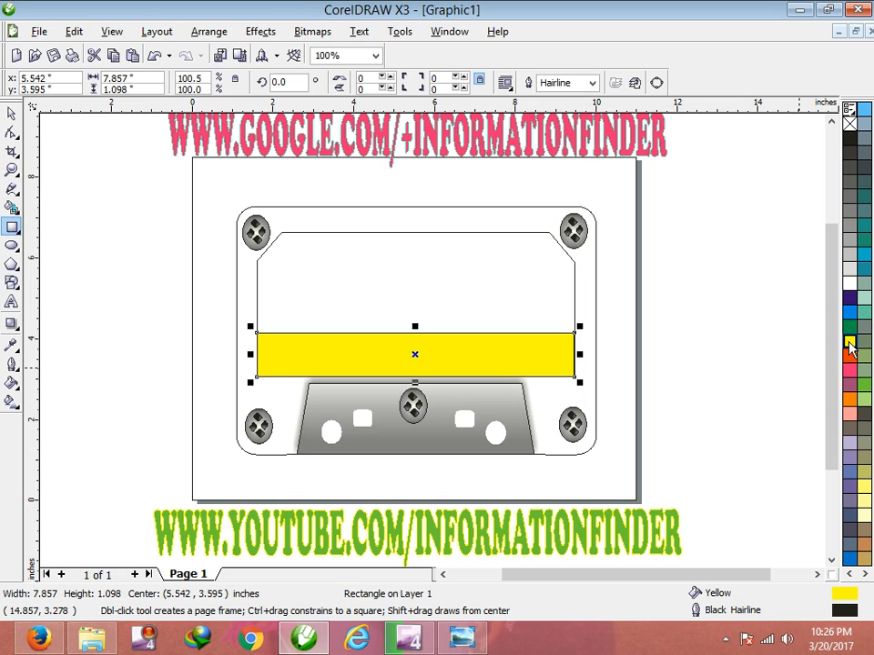
pyautogui.rightClick(850, 125)
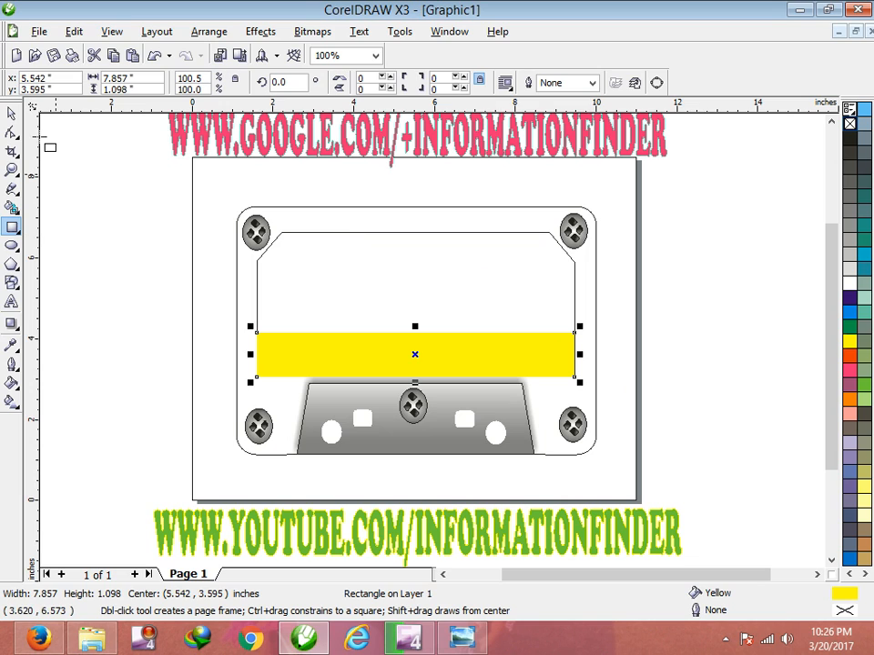
# Fill the beveled label shape with white and remove its outline.
pyautogui.click(12, 113)
pyautogui.click(302, 232)
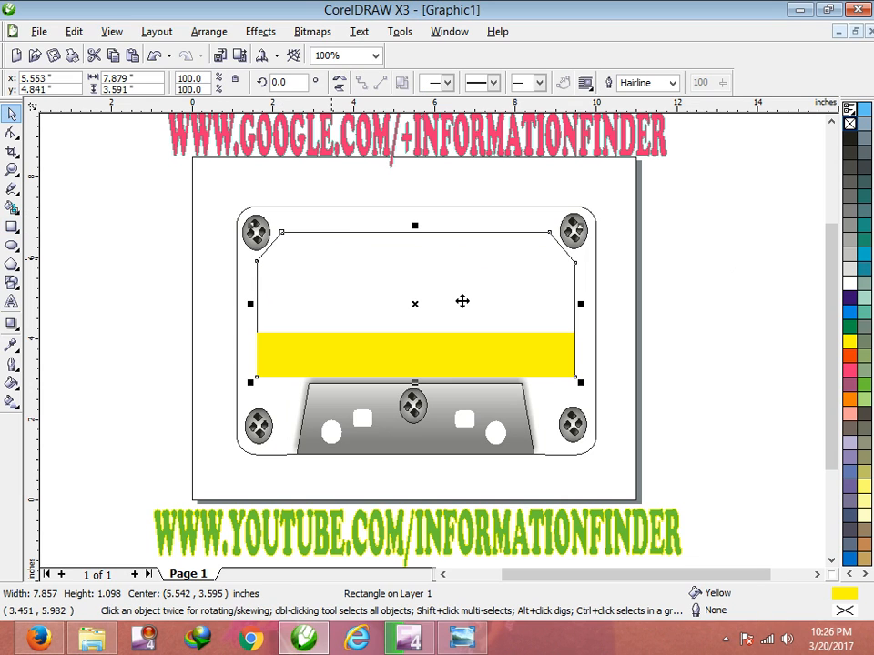
pyautogui.click(851, 284)
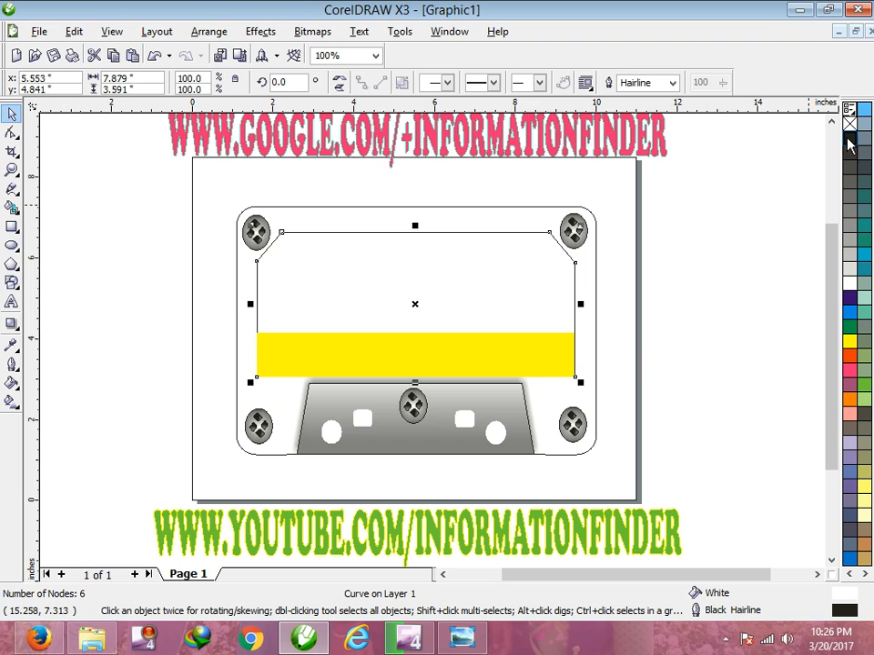
pyautogui.rightClick(850, 125)
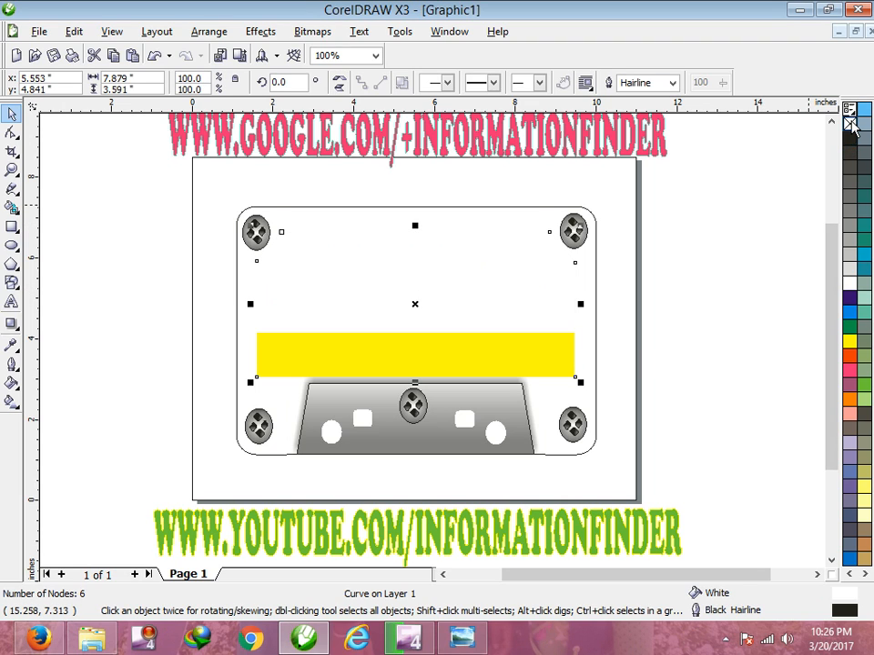
pyautogui.click(771, 301)
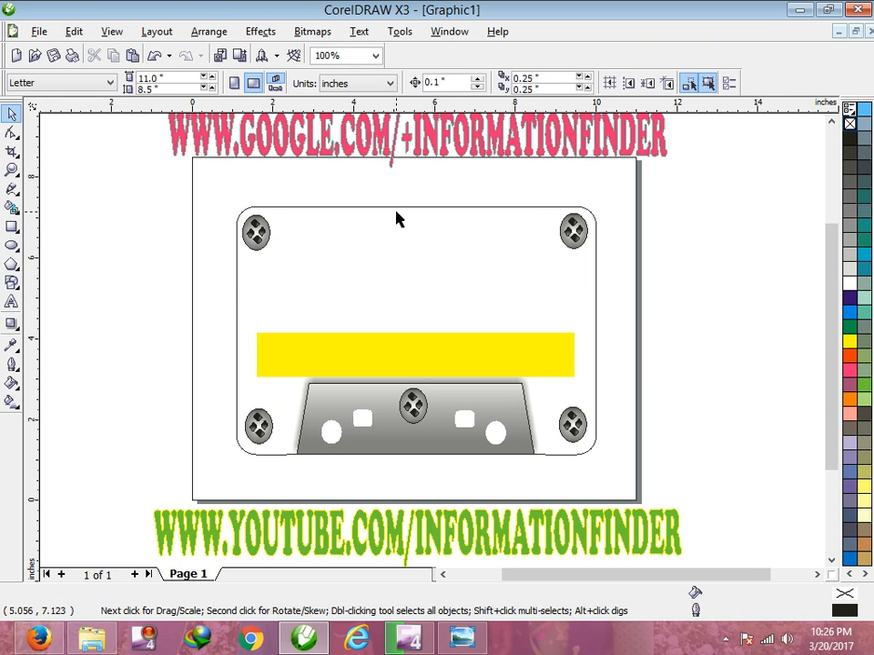
# Apply a linear black-to-white fountain fill to the large rounded rectangle, running upward from the label's middle to the page's top edge.
pyautogui.click(398, 209)
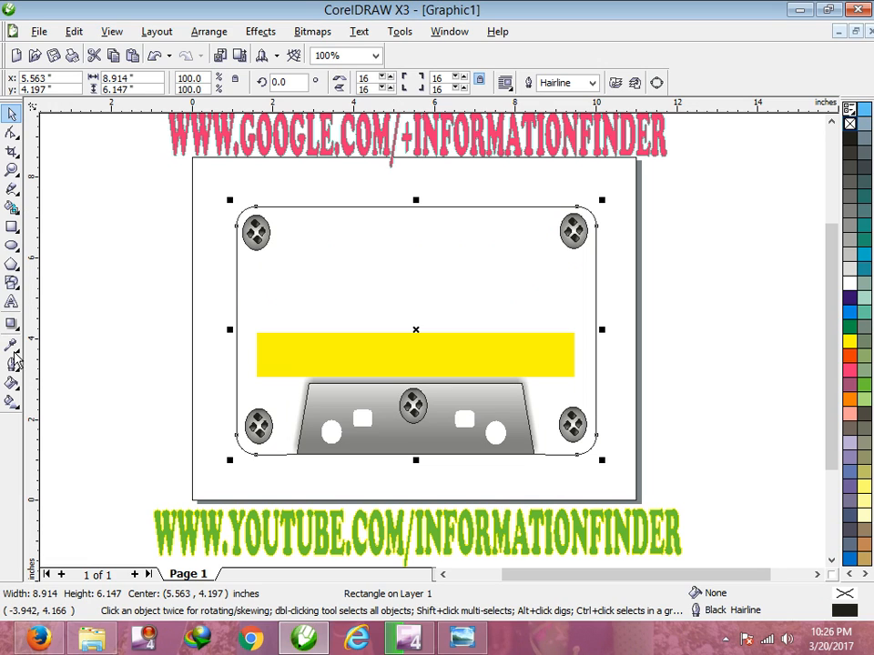
pyautogui.click(10, 402)
pyautogui.moveTo(414, 309); pyautogui.dragTo(420, 161)
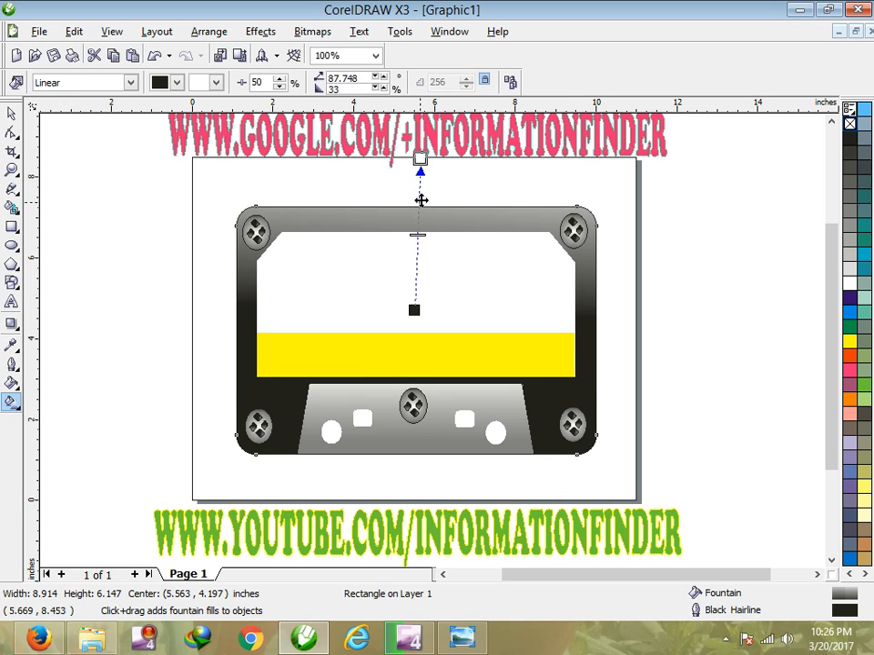
pyautogui.click(220, 251)
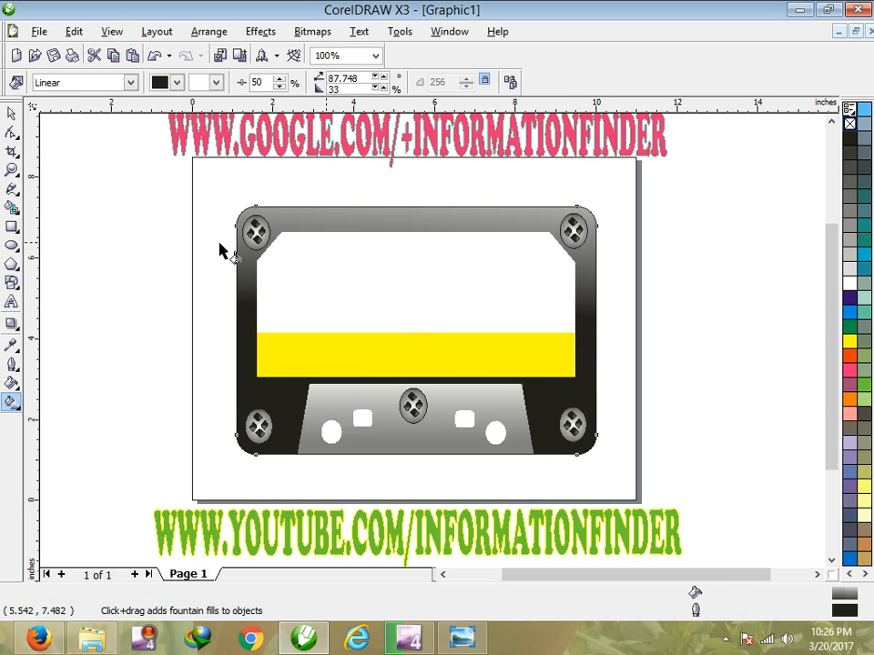
# Draw an unfilled ellipse about 1.01 by 1.29 inches in the empty area beside the page, left of the cassette.
pyautogui.click(11, 113)
pyautogui.click(96, 234)
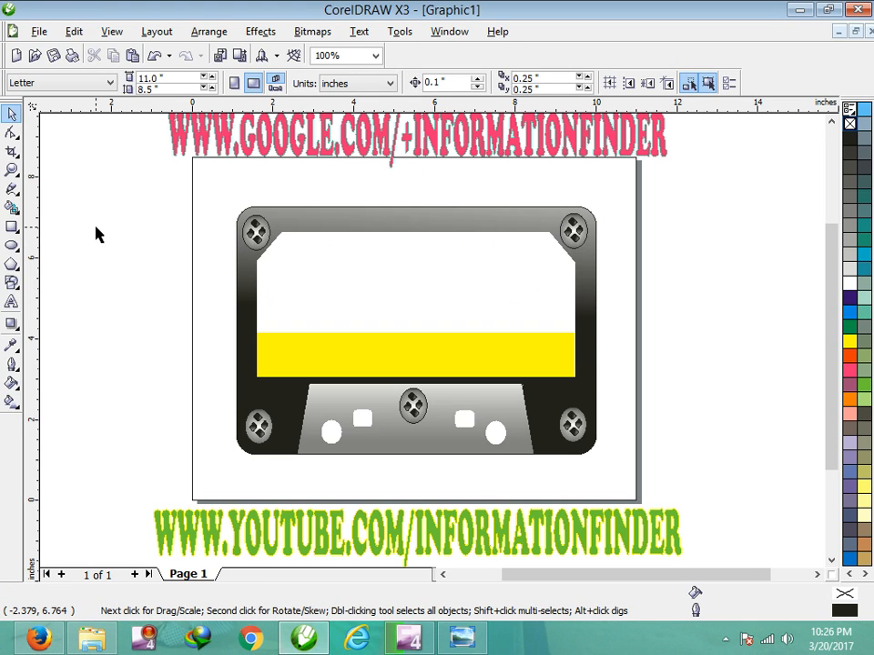
pyautogui.press('F7')
pyautogui.moveTo(88, 252); pyautogui.dragTo(129, 303)
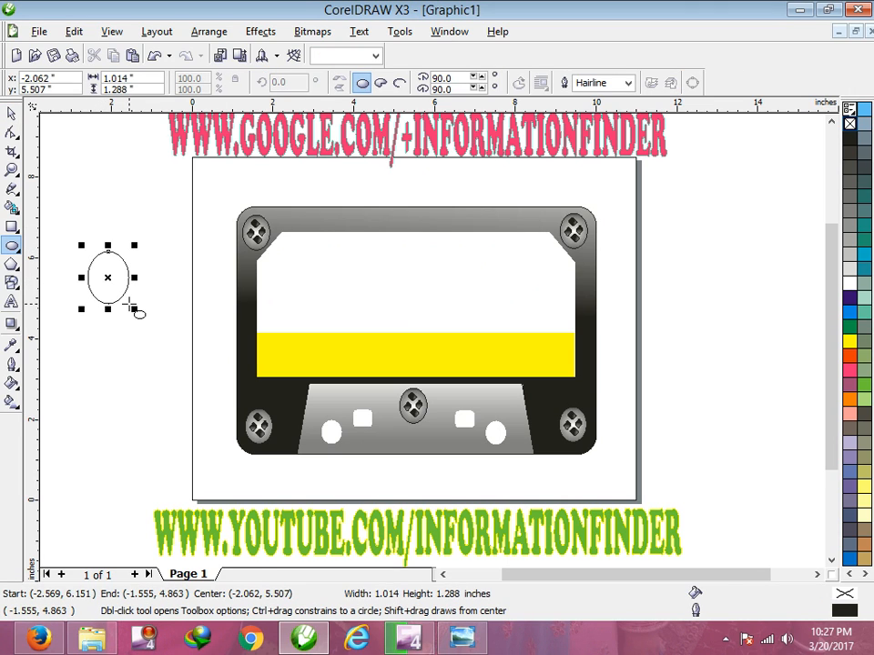
# Draw a small square about 0.13 by 0.14 inches just inside the ellipse's top edge, centred on its vertical axis.
pyautogui.click(12, 171)
pyautogui.moveTo(65, 222); pyautogui.dragTo(172, 348)
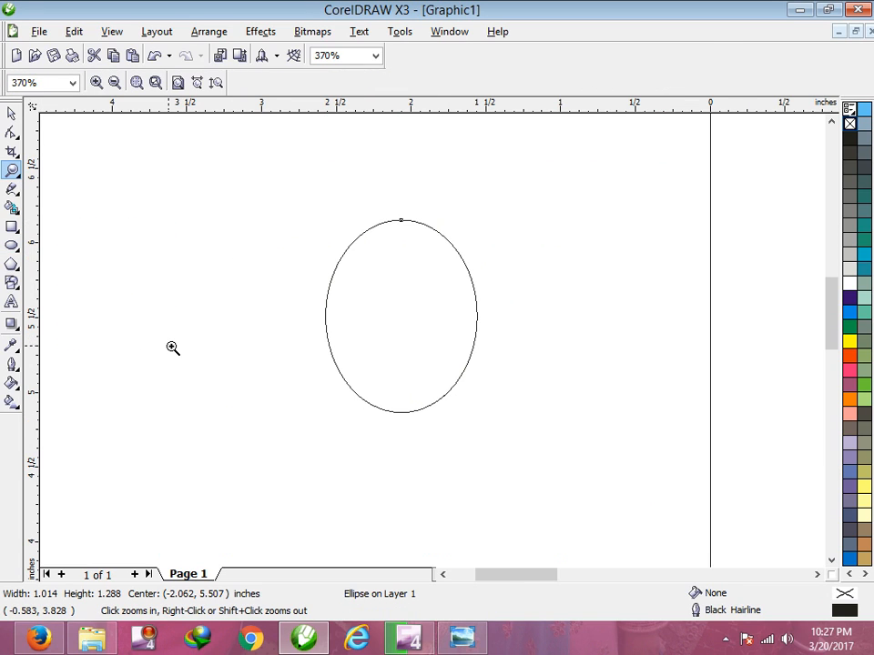
pyautogui.click(12, 226)
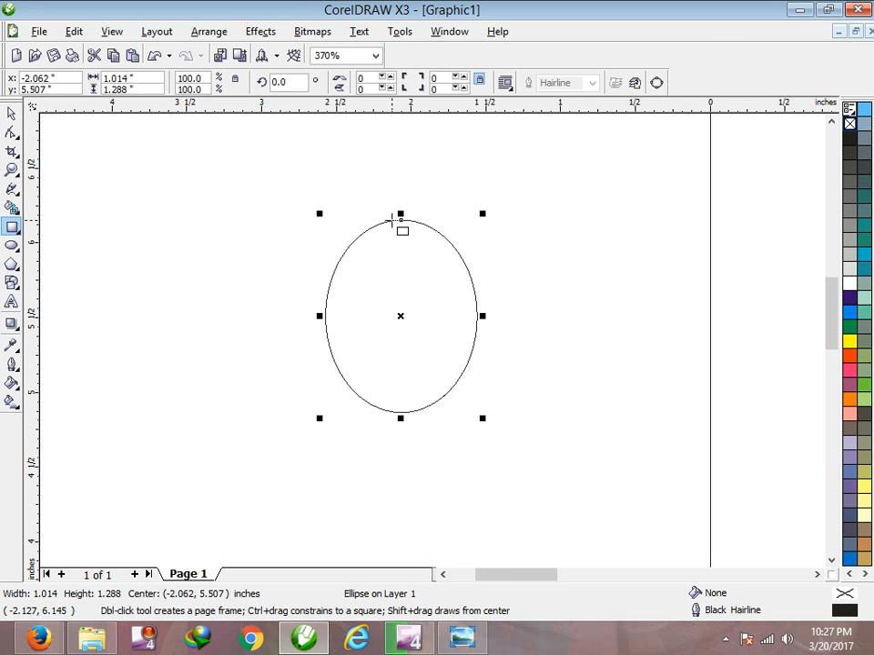
pyautogui.moveTo(391, 218); pyautogui.dragTo(411, 241)
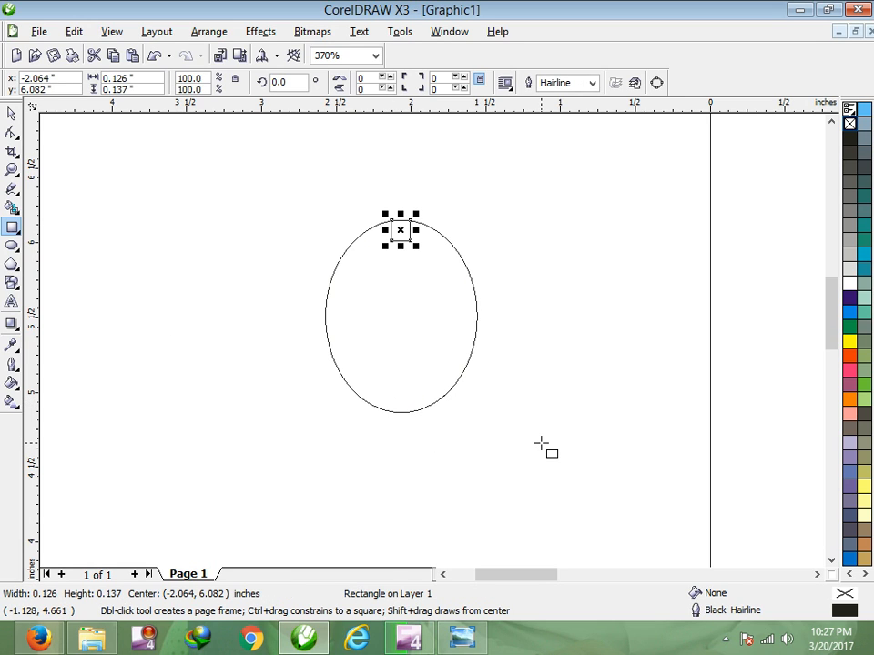
# Duplicate the small square and move the copy down until it sits just inside the ellipse's bottom edge.
pyautogui.press('space')
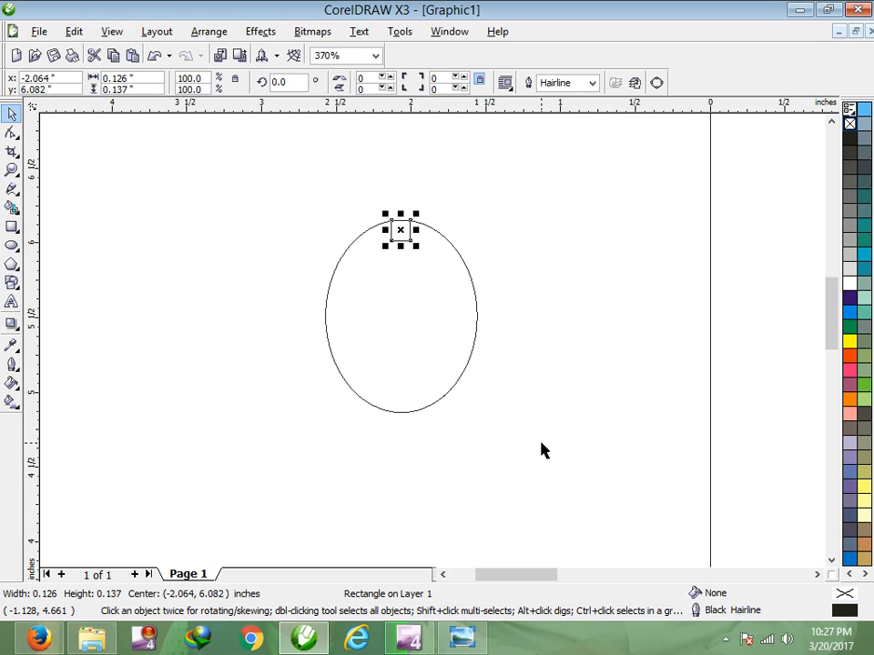
pyautogui.press('KP_Add')
pyautogui.press('Down')
pyautogui.press('Down')
pyautogui.press('Down')
pyautogui.press('Down')
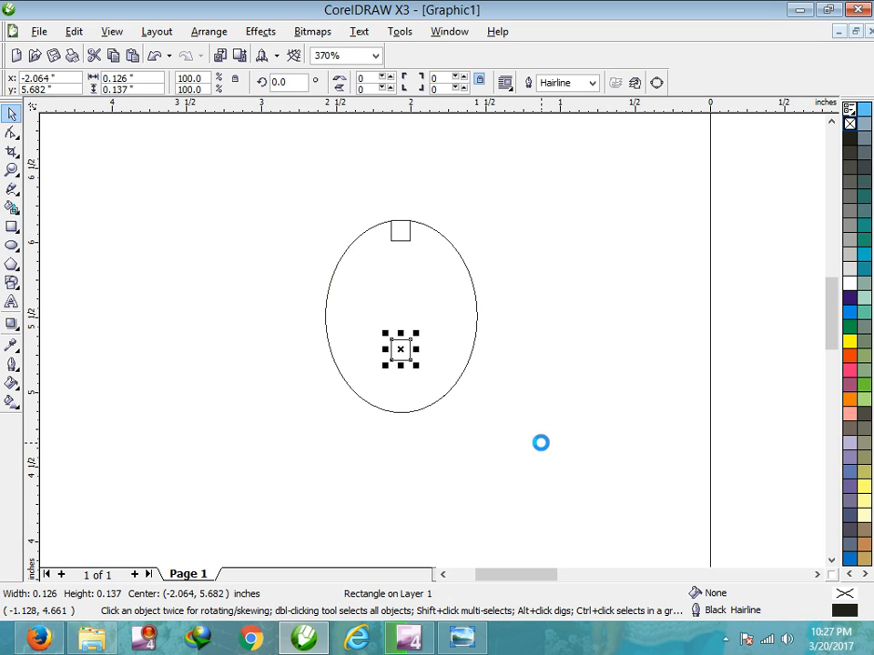
pyautogui.press('Down')
pyautogui.press('Down')
pyautogui.press('Down')
pyautogui.press('Down')
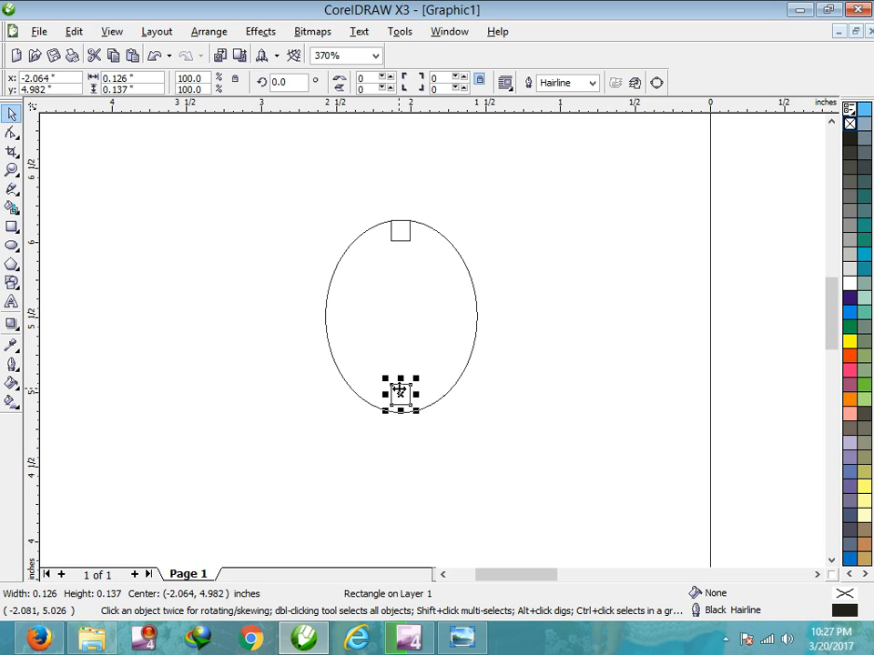
pyautogui.moveTo(399, 392); pyautogui.dragTo(399, 396)
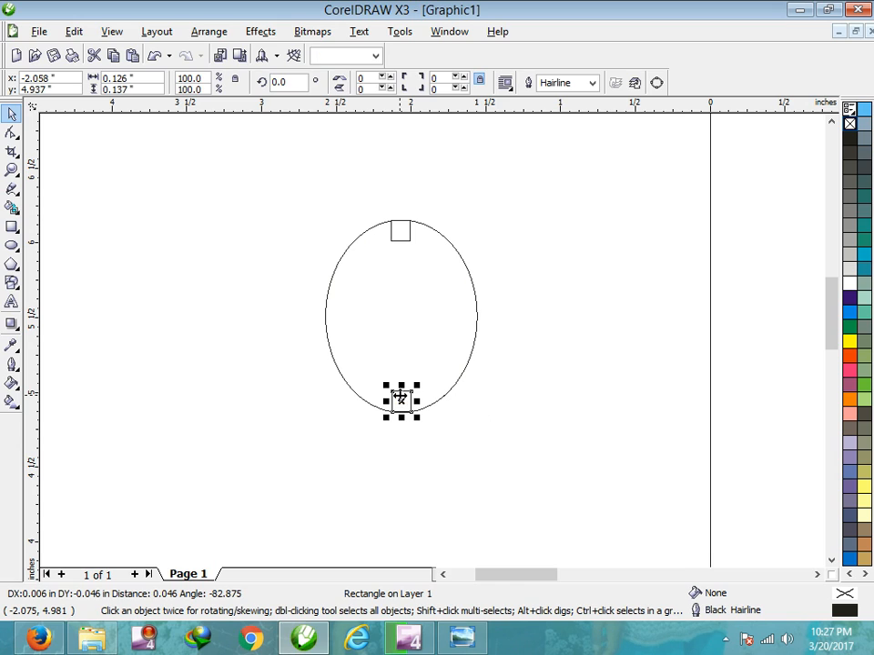
# Rotate a copy of the top and bottom squares together to about 270.8 degrees, placing a square at each side of the ellipse.
pyautogui.keyDown('shift'); pyautogui.click(407, 240); pyautogui.keyUp('shift')
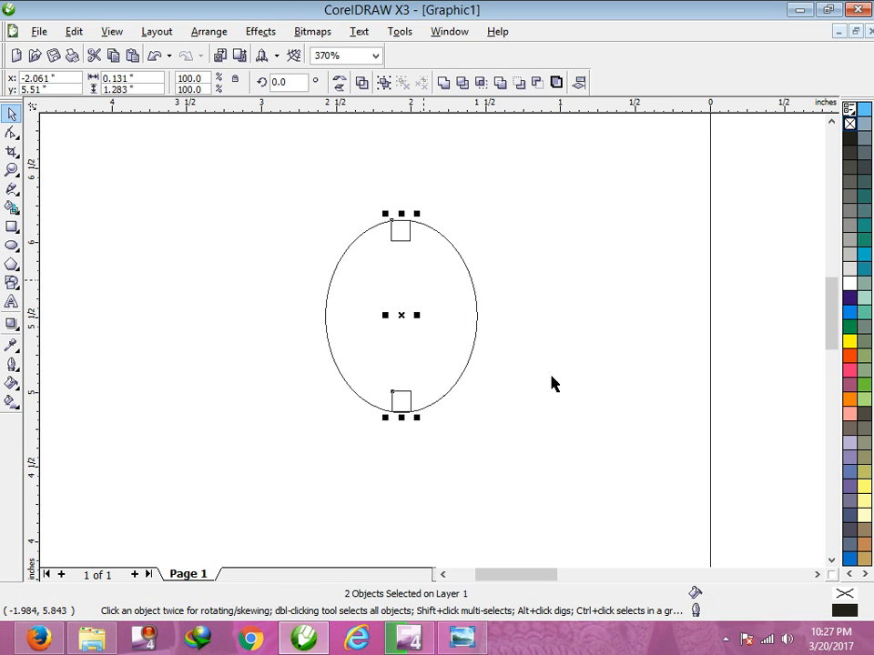
pyautogui.click(404, 236)
pyautogui.moveTo(418, 217); pyautogui.dragTo(490, 332)
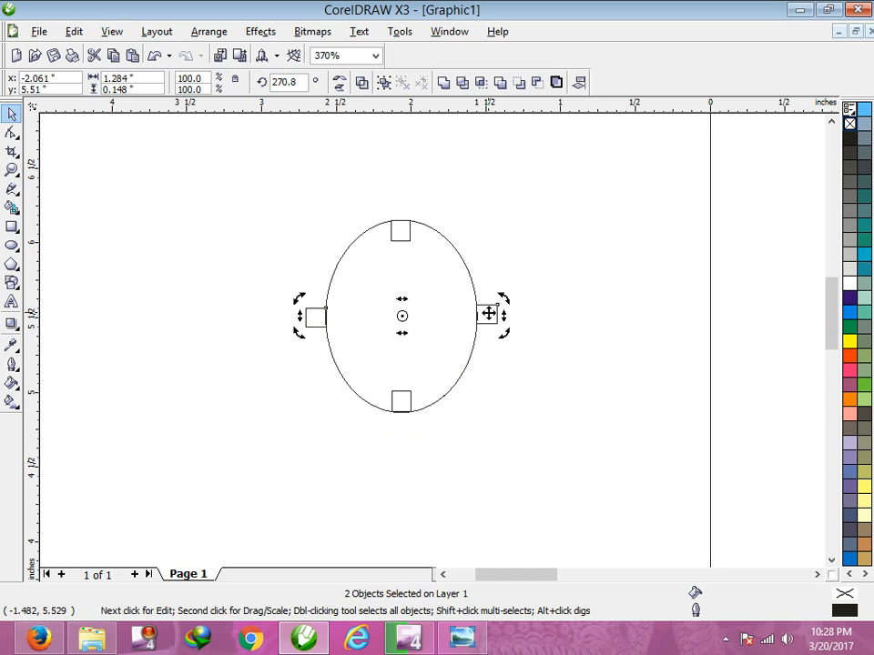
pyautogui.click(488, 313)
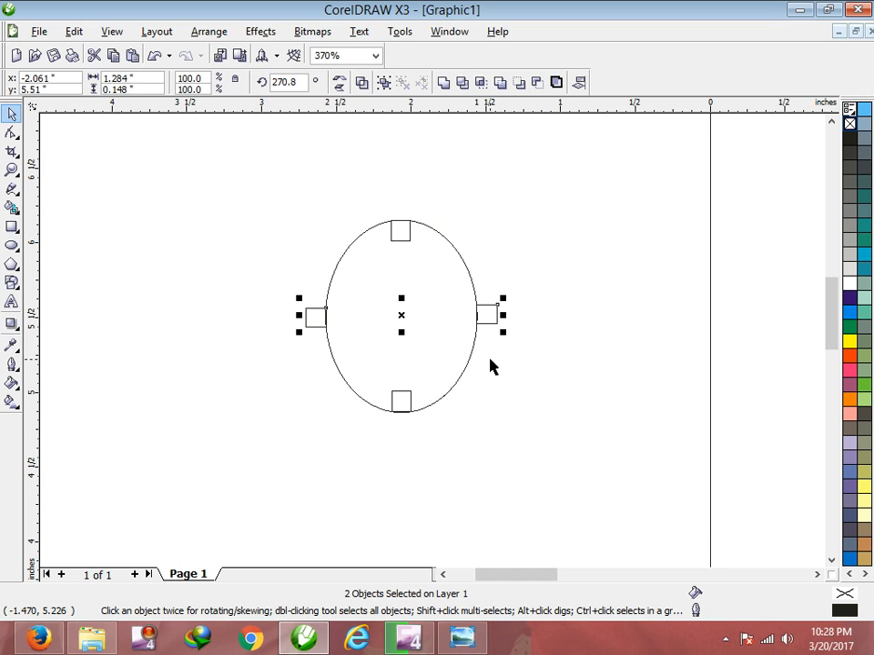
# Move the two side squares inward so each sits just inside the ellipse's right and left edges.
pyautogui.click(491, 360)
pyautogui.click(485, 321)
pyautogui.press('Left')
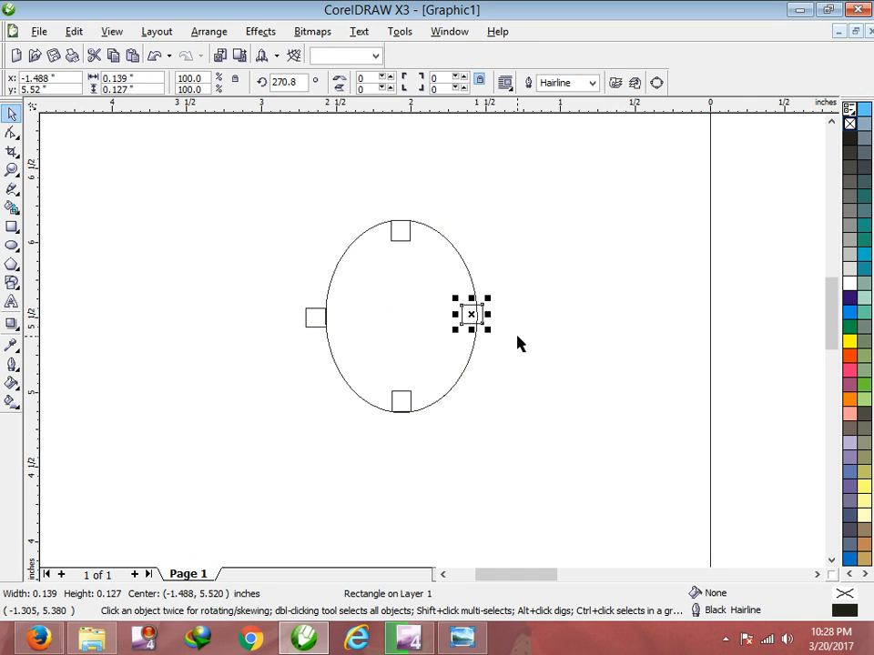
pyautogui.press('Left')
pyautogui.press('Left')
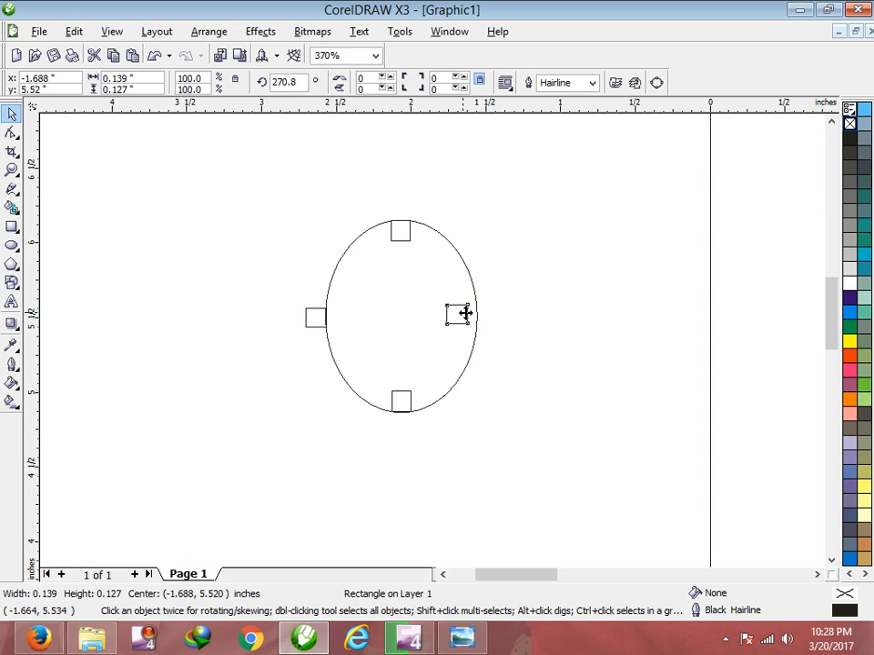
pyautogui.moveTo(464, 314); pyautogui.dragTo(472, 314)
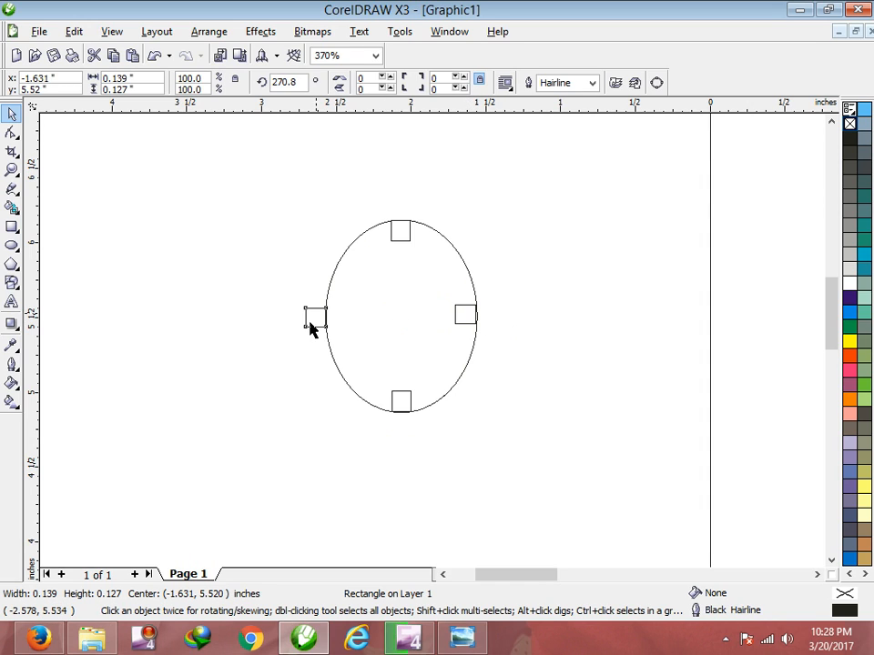
pyautogui.moveTo(311, 318); pyautogui.dragTo(340, 315)
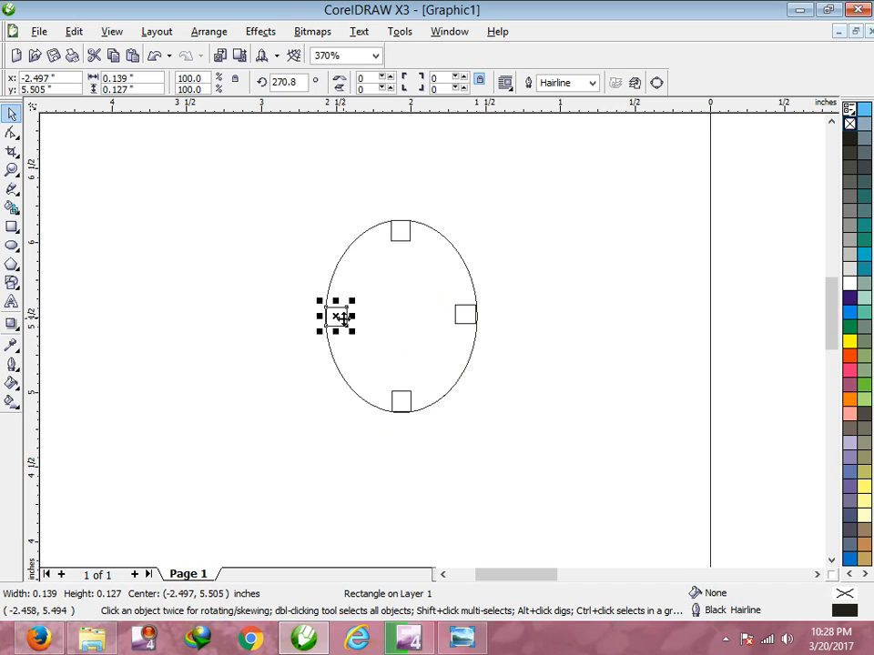
# Rotate a copy of all four squares together to about 310 degrees to add four diagonal squares.
pyautogui.keyDown('shift'); pyautogui.click(403, 241); pyautogui.keyUp('shift')
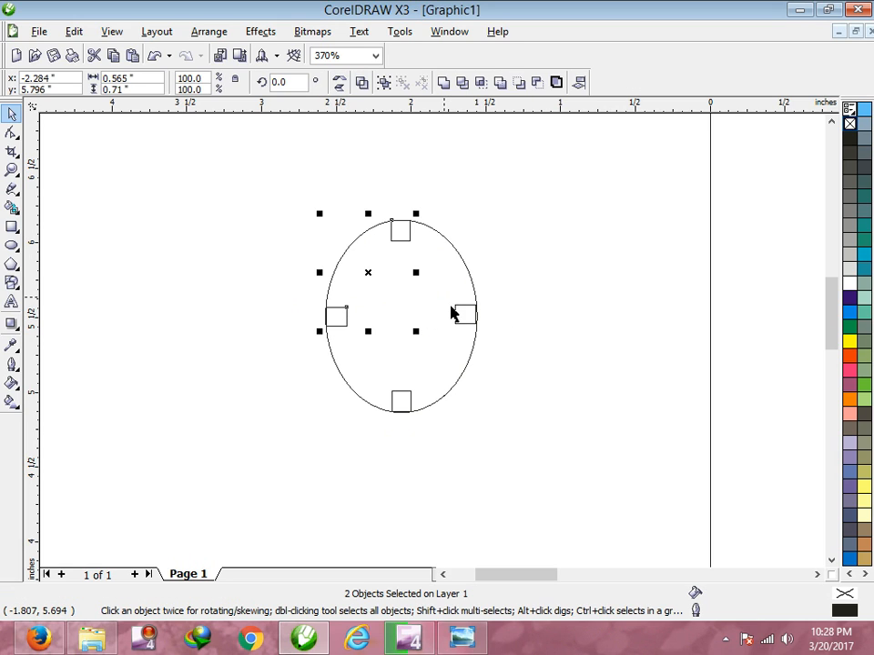
pyautogui.keyDown('shift'); pyautogui.click(455, 314); pyautogui.keyUp('shift')
pyautogui.keyDown('shift'); pyautogui.click(407, 400); pyautogui.keyUp('shift')
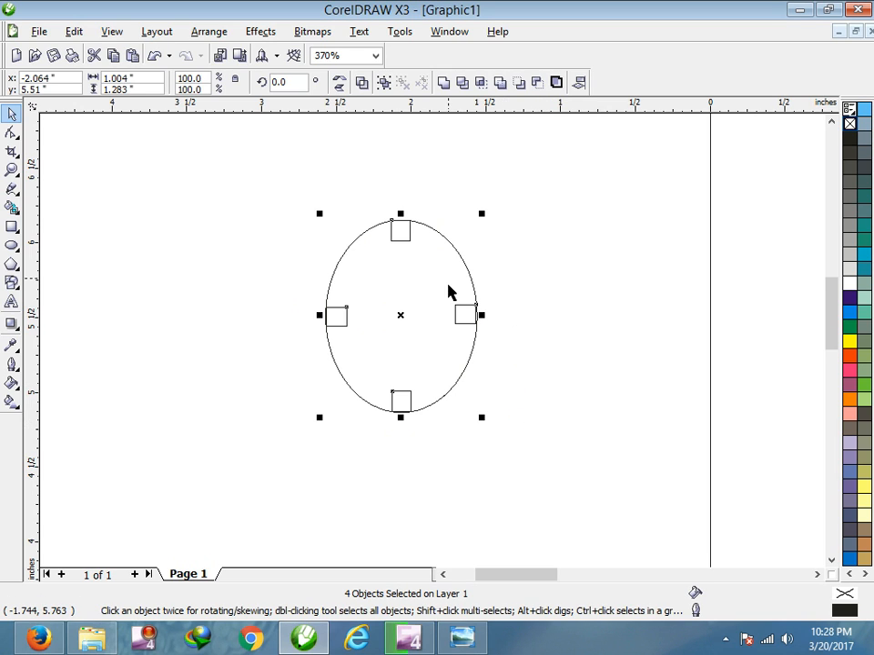
pyautogui.click(465, 310)
pyautogui.moveTo(483, 214); pyautogui.dragTo(540, 318)
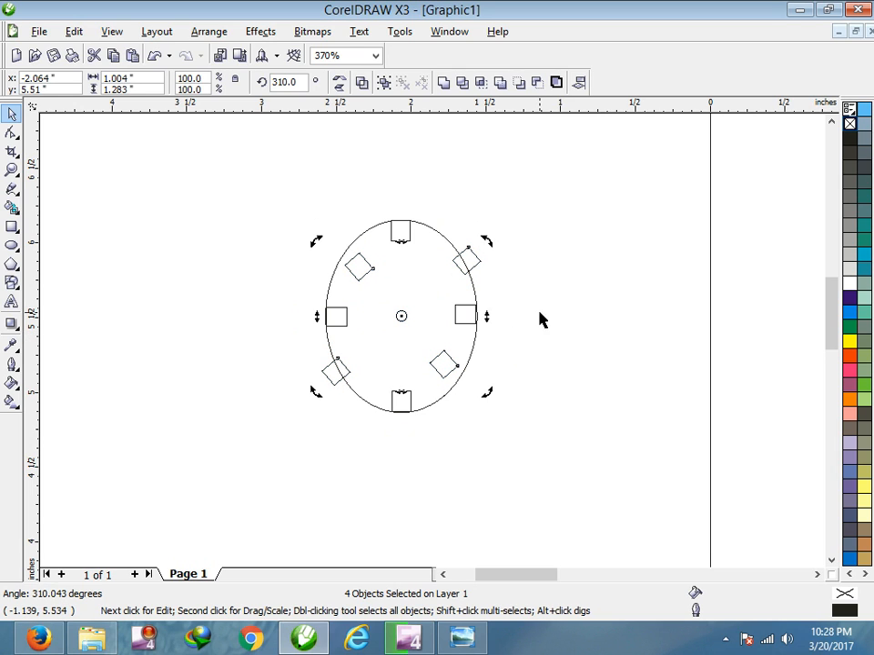
# Move the upper-left and lower-right diagonal squares outward against the inside of the ellipse's edge.
pyautogui.click(369, 280)
pyautogui.click(363, 261)
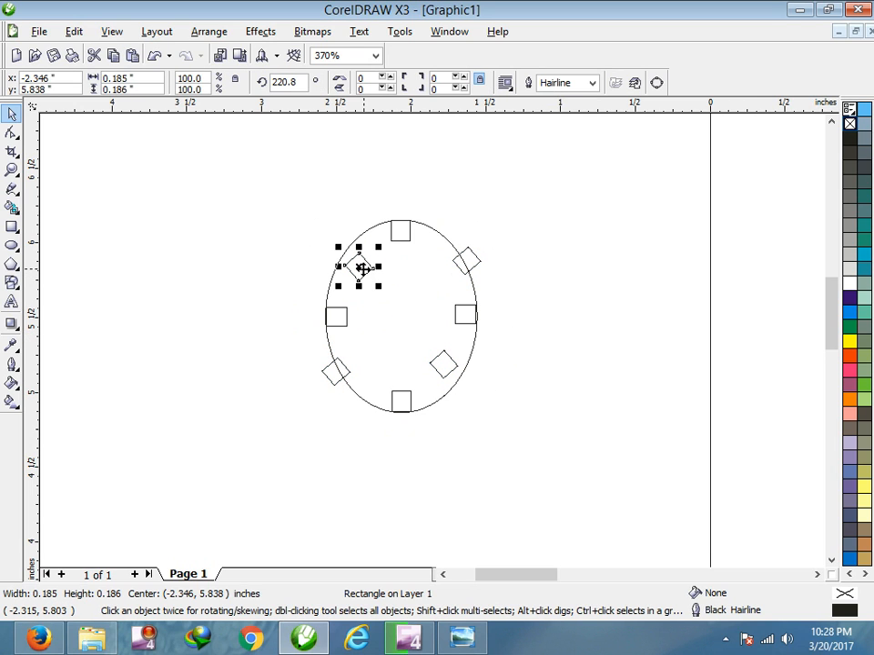
pyautogui.moveTo(364, 262); pyautogui.dragTo(357, 258)
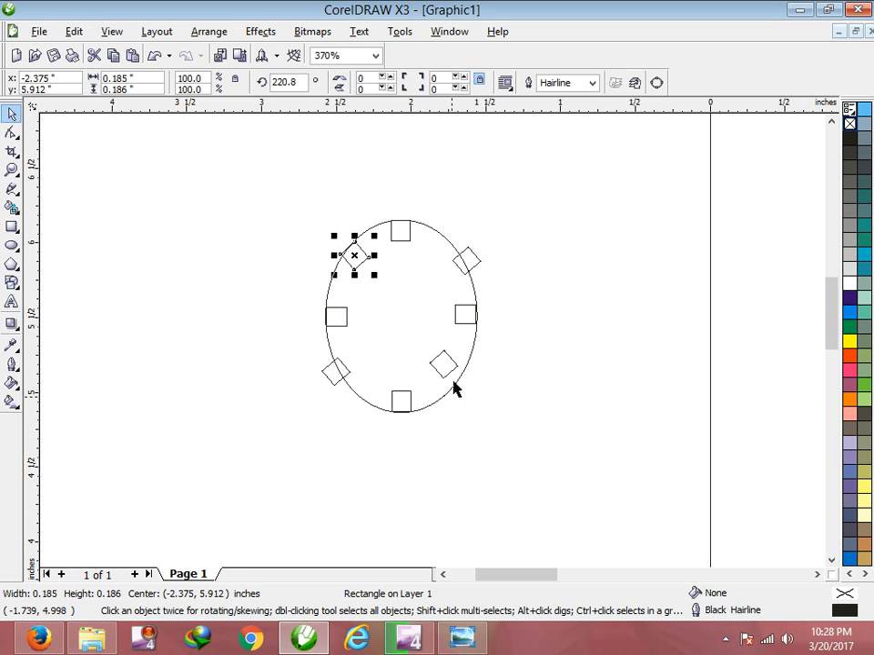
pyautogui.click(444, 364)
pyautogui.moveTo(442, 365); pyautogui.dragTo(450, 375)
# Move the lower-left and upper-right diagonal squares inward against the ellipse's edge, undoing any accidental shift of the ellipse.
pyautogui.click(343, 371)
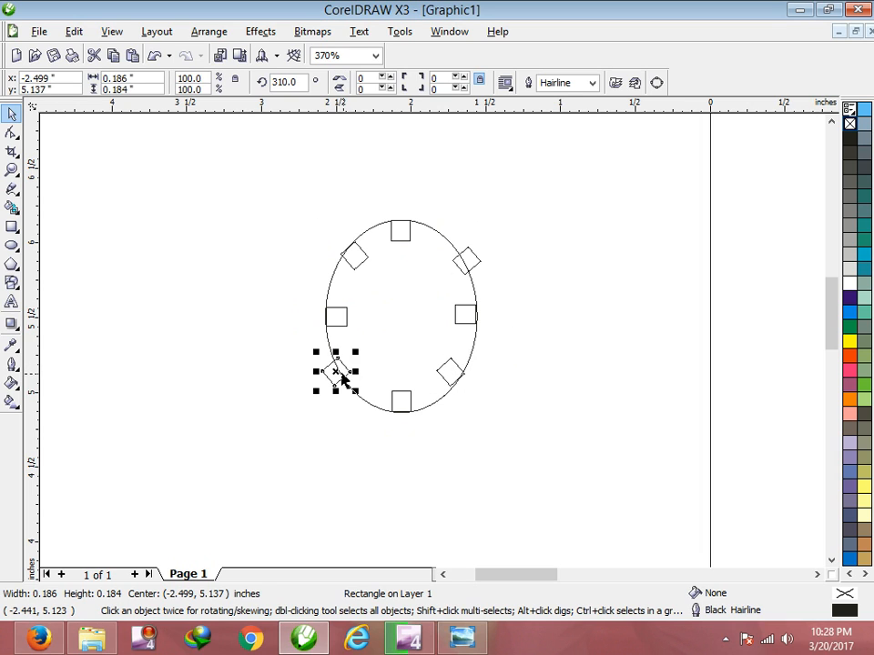
pyautogui.moveTo(343, 376); pyautogui.dragTo(350, 368)
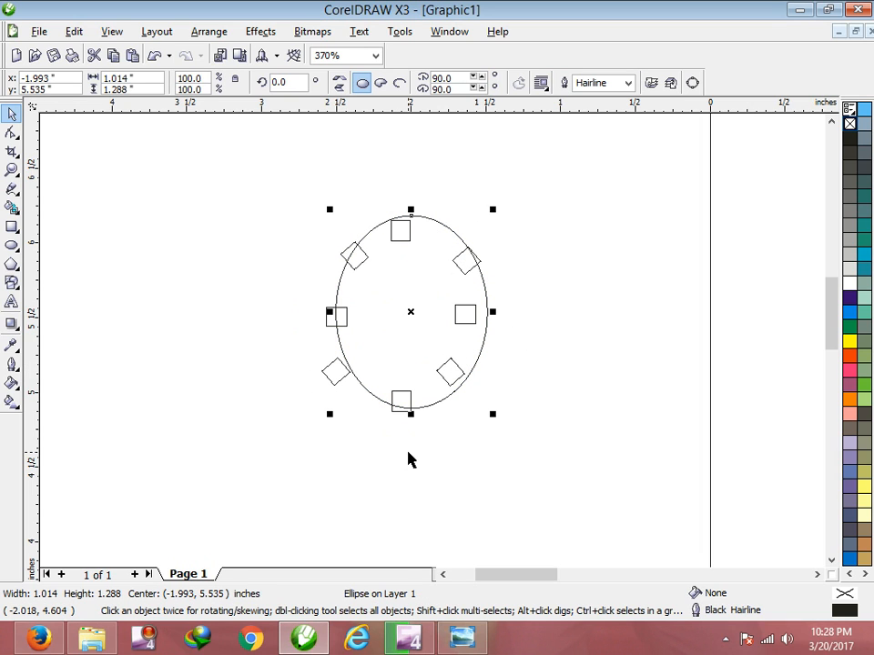
pyautogui.hotkey('ctrl', 'z')
pyautogui.click(340, 371)
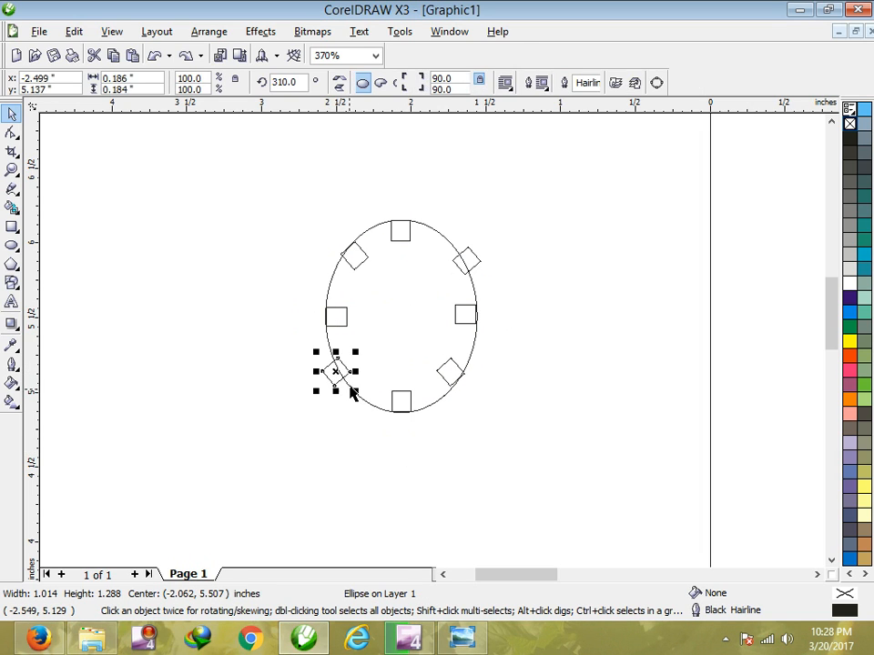
pyautogui.moveTo(338, 367); pyautogui.dragTo(354, 366)
pyautogui.click(462, 278)
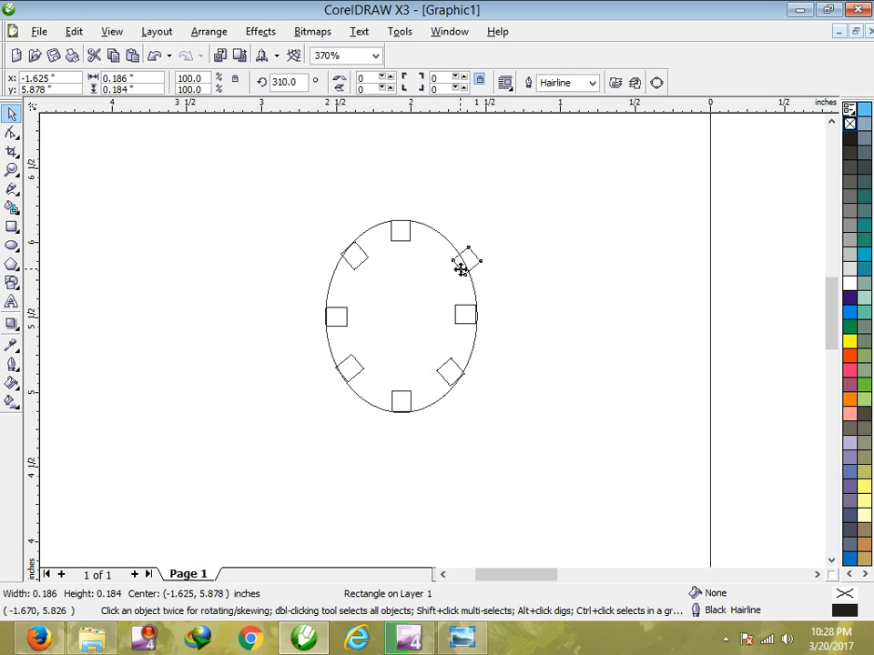
pyautogui.moveTo(463, 270); pyautogui.dragTo(447, 272)
pyautogui.click(531, 349)
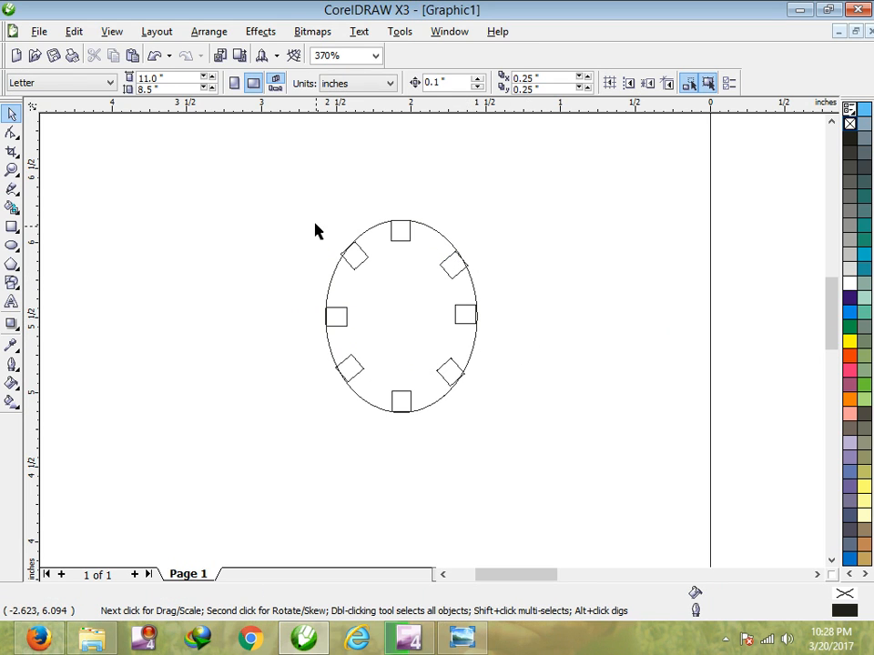
# Fill all eight small squares around the ellipse with blue.
pyautogui.click(363, 260)
pyautogui.keyDown('shift'); pyautogui.click(398, 240); pyautogui.keyUp('shift')
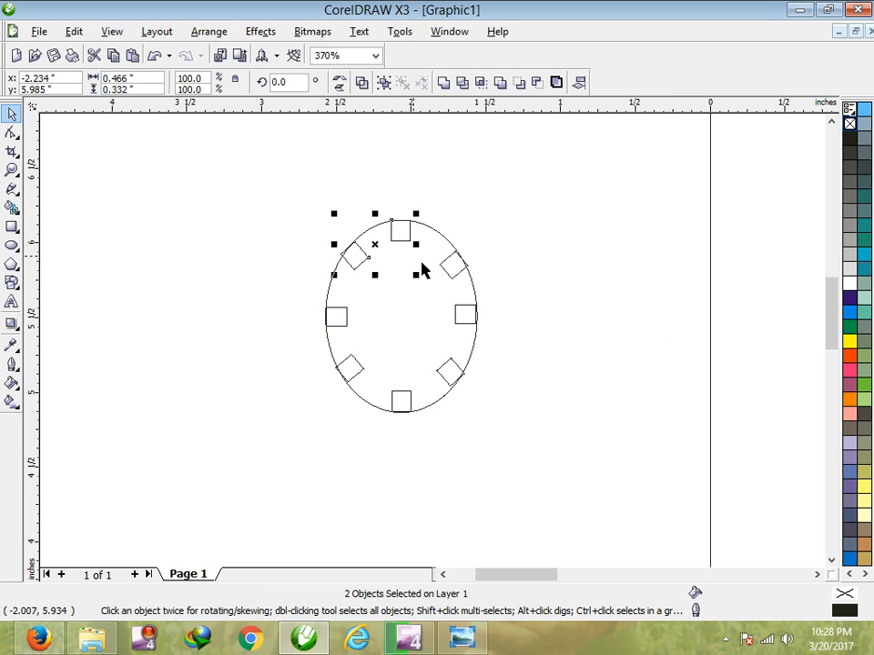
pyautogui.keyDown('shift'); pyautogui.click(456, 269); pyautogui.keyUp('shift')
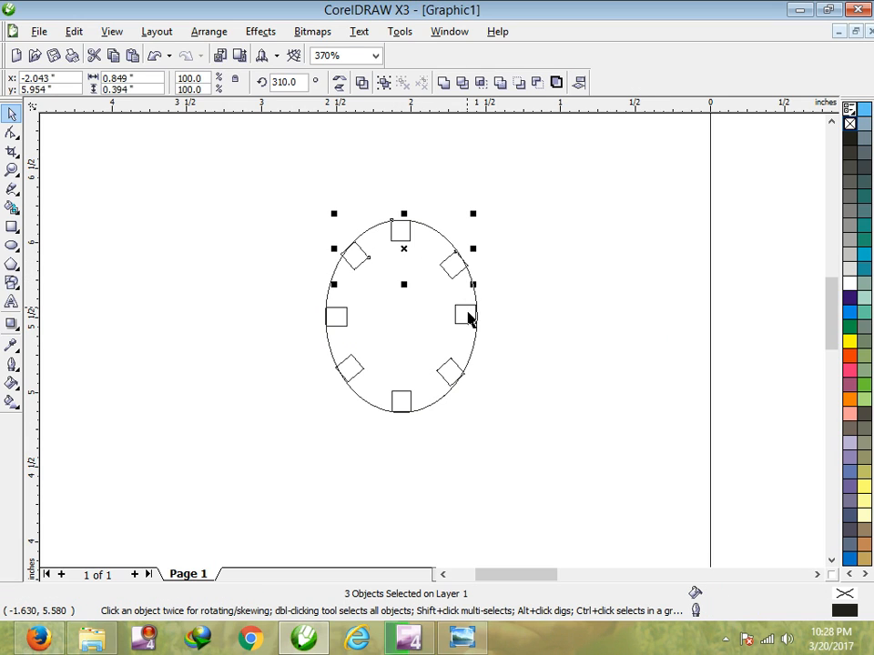
pyautogui.keyDown('shift'); pyautogui.click(467, 315); pyautogui.keyUp('shift')
pyautogui.keyDown('shift'); pyautogui.click(442, 373); pyautogui.keyUp('shift')
pyautogui.keyDown('shift'); pyautogui.click(402, 402); pyautogui.keyUp('shift')
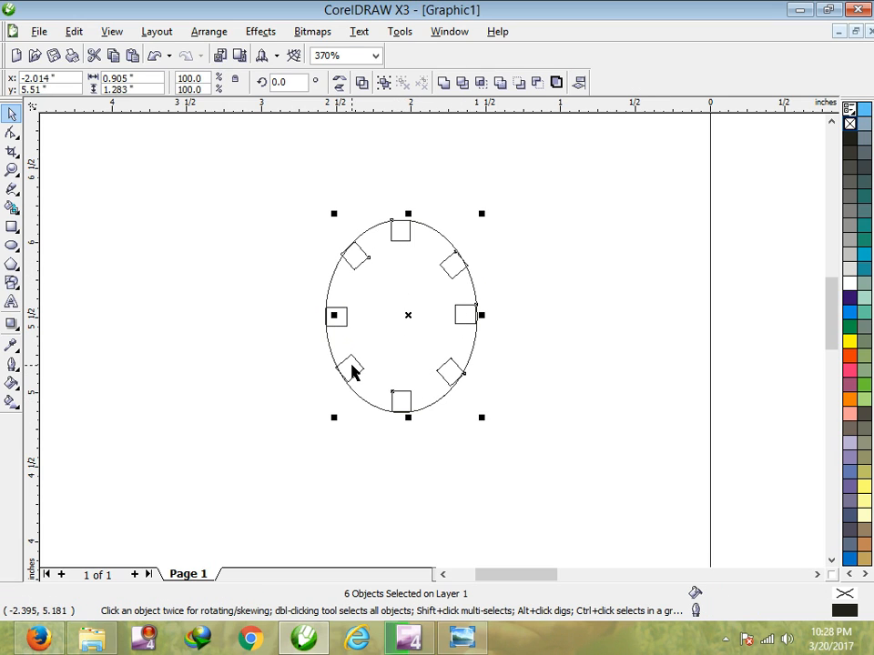
pyautogui.keyDown('shift'); pyautogui.click(342, 318); pyautogui.keyUp('shift')
pyautogui.keyDown('shift'); pyautogui.click(342, 323); pyautogui.keyUp('shift')
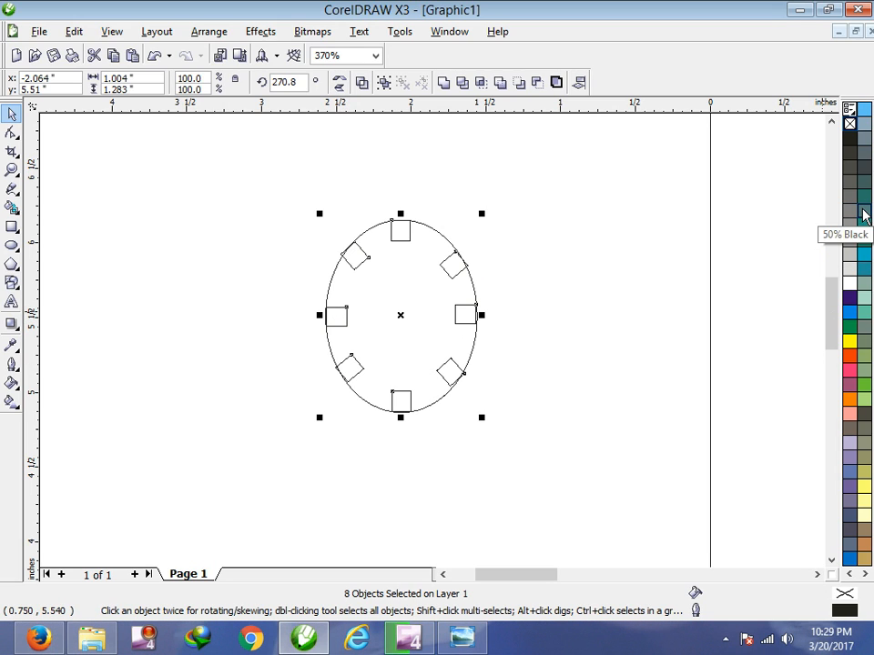
pyautogui.click(863, 212)
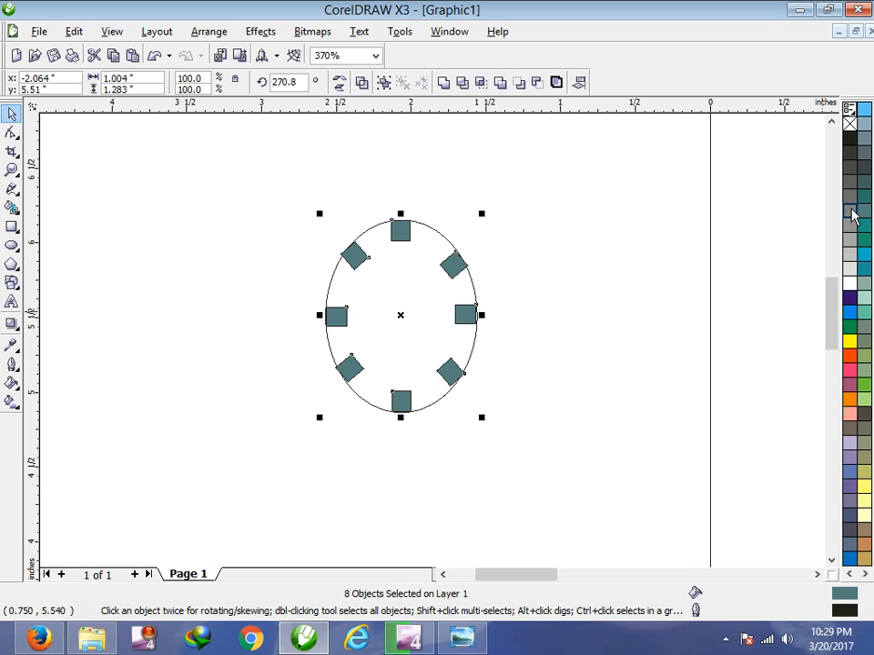
pyautogui.click(853, 213)
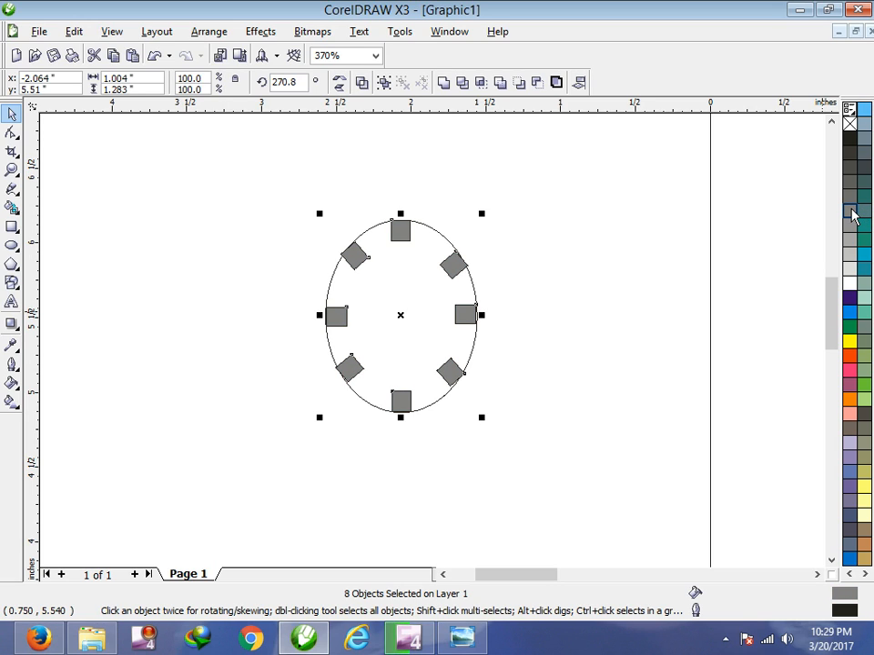
pyautogui.click(863, 255)
# Duplicate the large ellipse in place and scale the copy concentrically to about 85 percent.
pyautogui.click(351, 230)
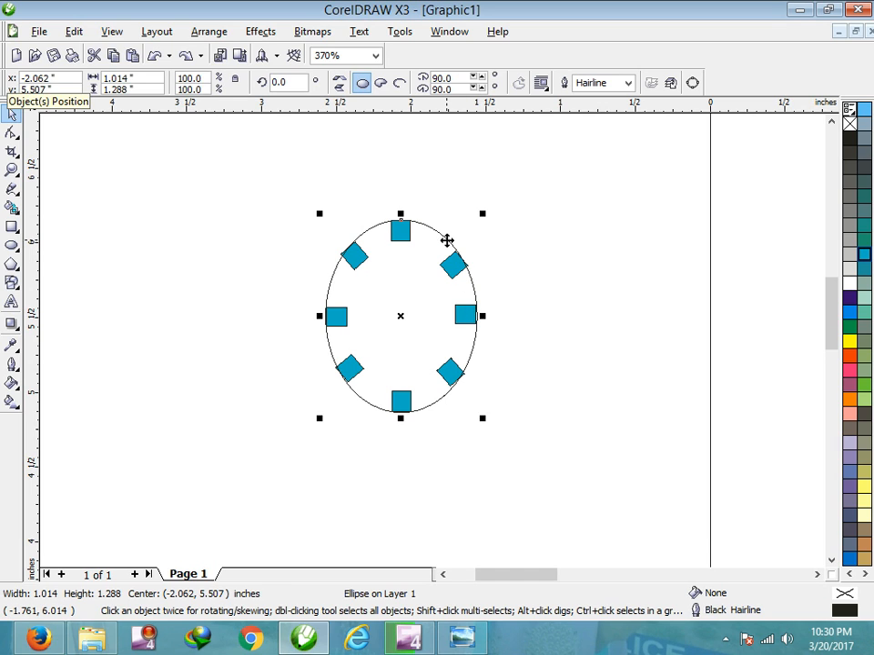
pyautogui.click(447, 240)
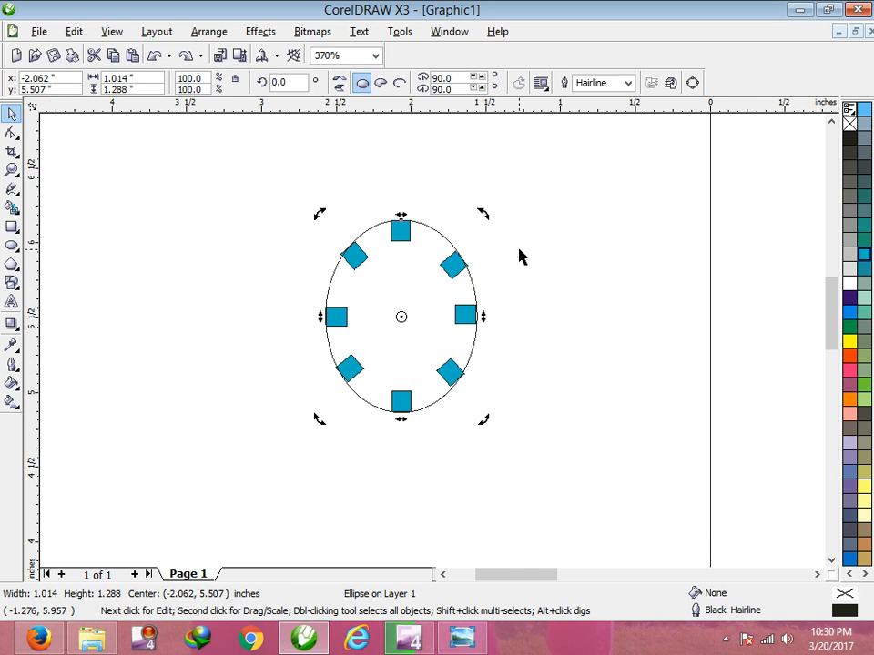
pyautogui.click(519, 251)
pyautogui.click(445, 239)
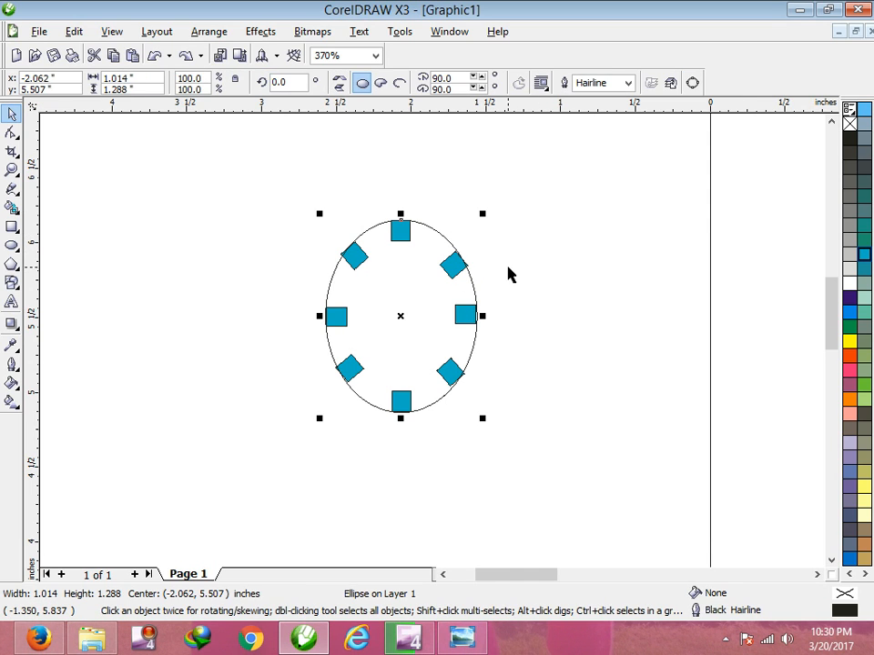
pyautogui.hotkey('ctrl', 'c')
pyautogui.hotkey('ctrl', 'v')
pyautogui.moveTo(482, 215); pyautogui.dragTo(473, 230)
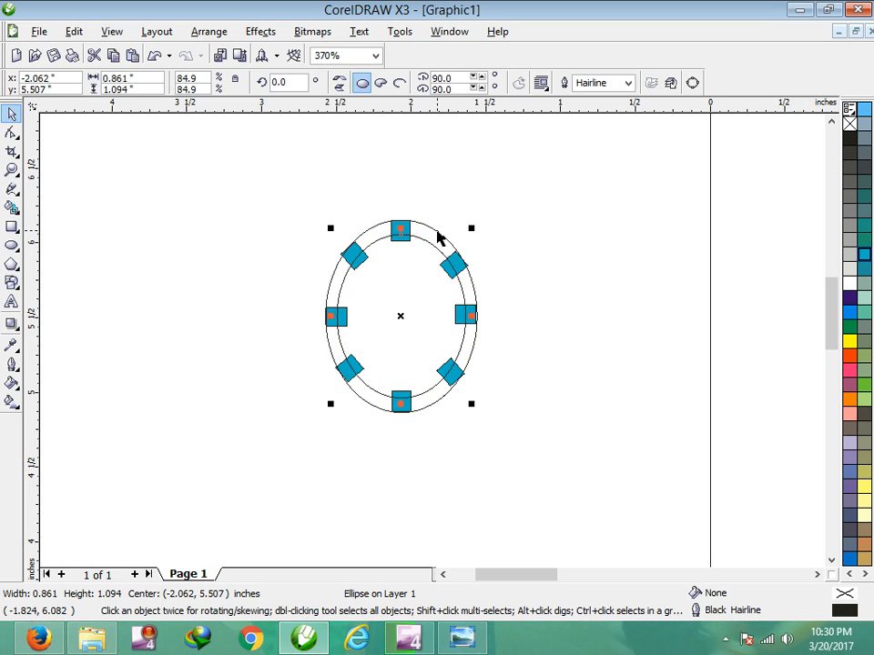
# Trim the large ellipse with the smaller one to form a ring, and delete the leftover inner ellipse.
pyautogui.keyDown('shift'); pyautogui.click(439, 231); pyautogui.keyUp('shift')
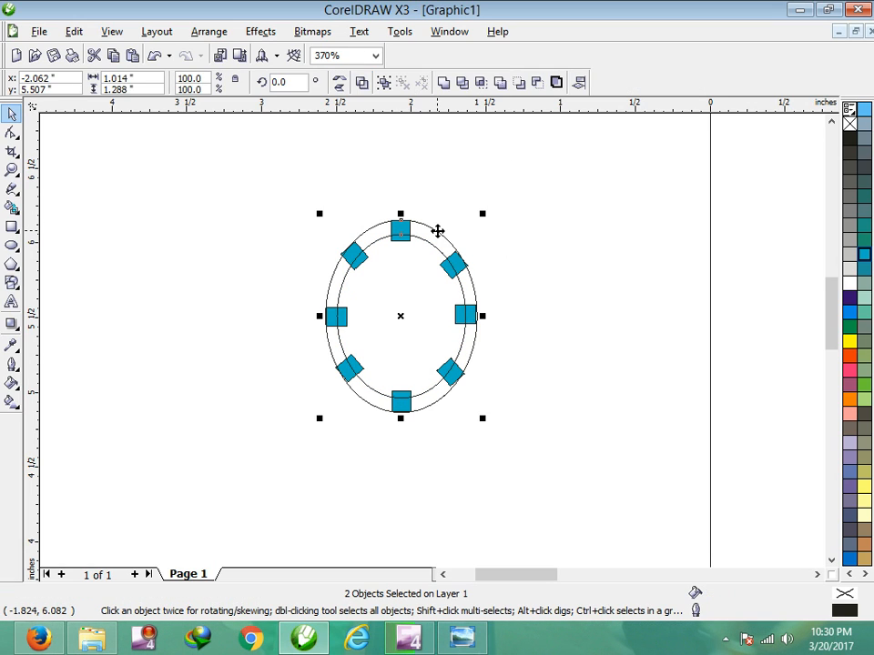
pyautogui.click(462, 85)
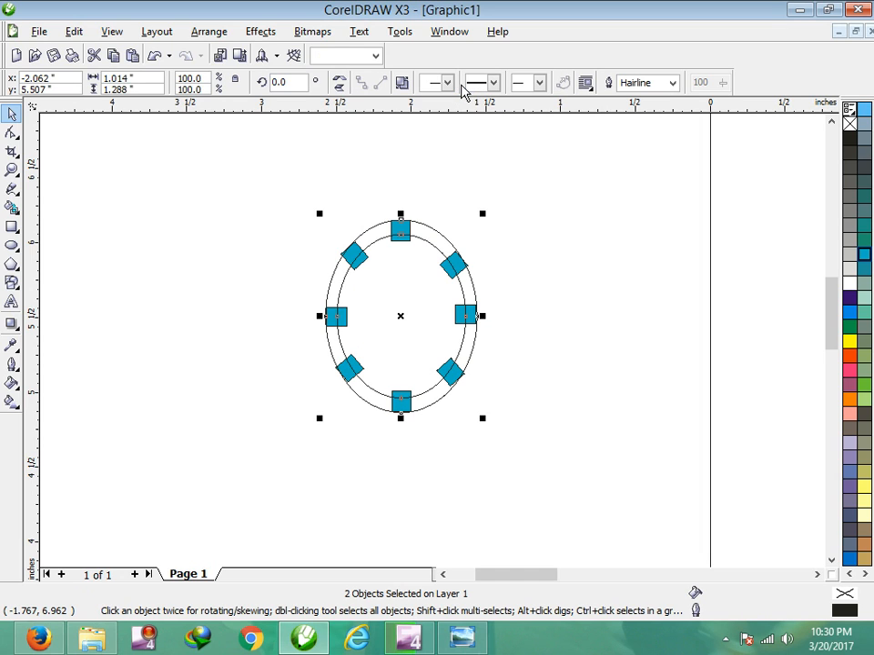
pyautogui.click(486, 266)
pyautogui.click(430, 243)
pyautogui.moveTo(424, 241); pyautogui.dragTo(601, 246)
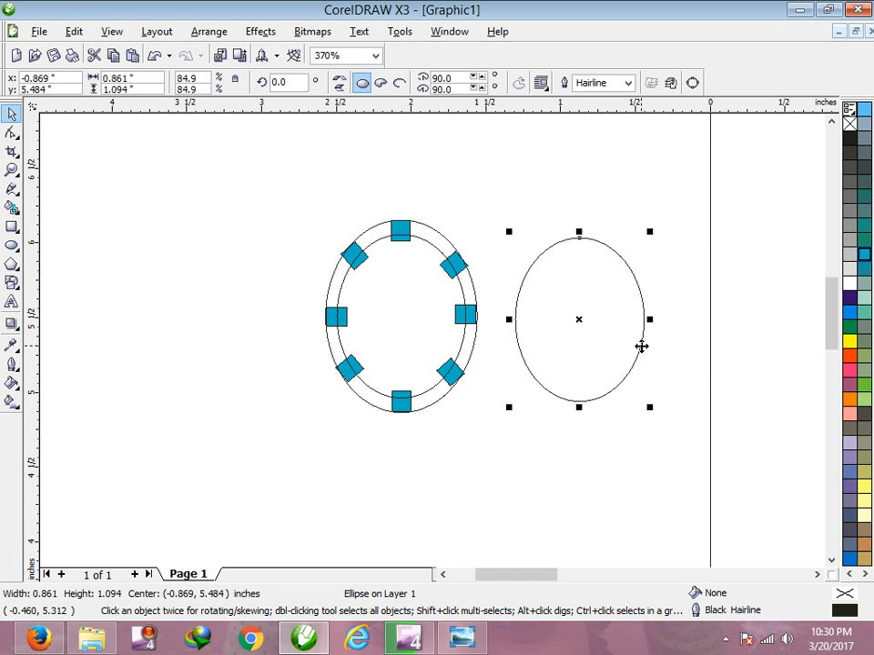
pyautogui.press('Delete')
# Fill the elliptical ring with Turquoise to match the small squares.
pyautogui.click(440, 248)
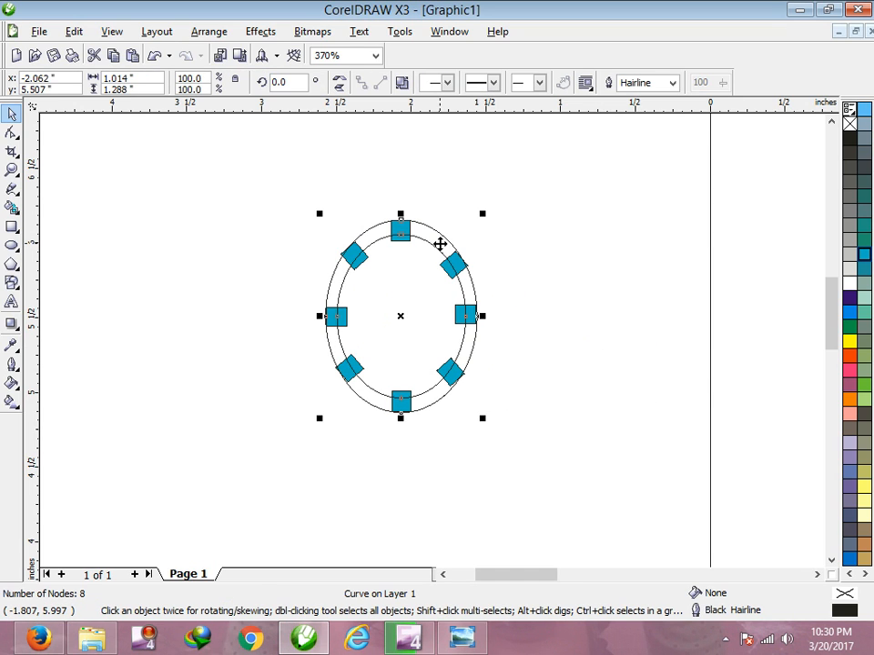
pyautogui.click(850, 309)
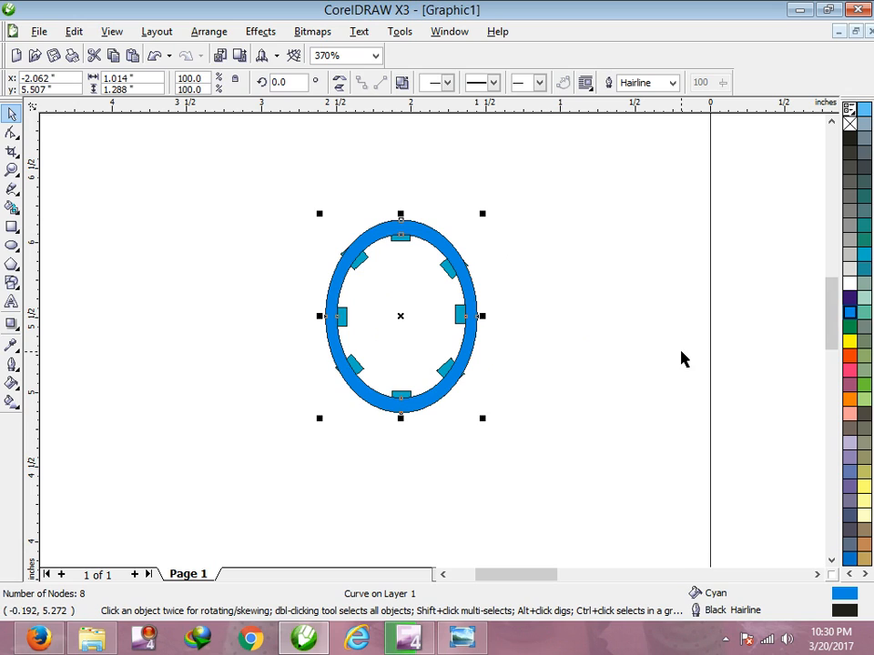
pyautogui.click(863, 254)
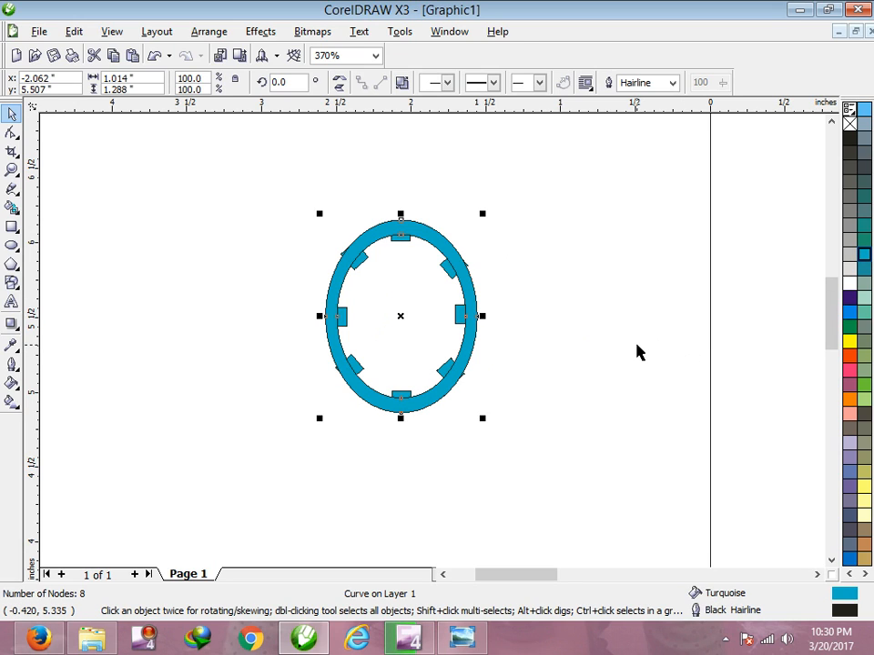
pyautogui.click(637, 353)
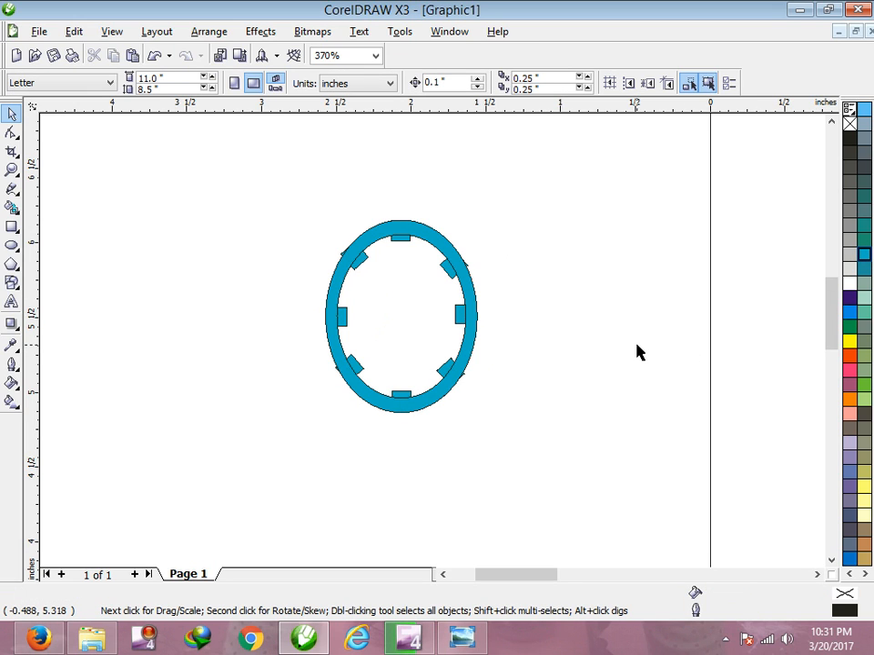
# Shift the four diagonal squares slightly inward so none of their corners stick out beyond the ring's outer edge.
pyautogui.click(361, 264)
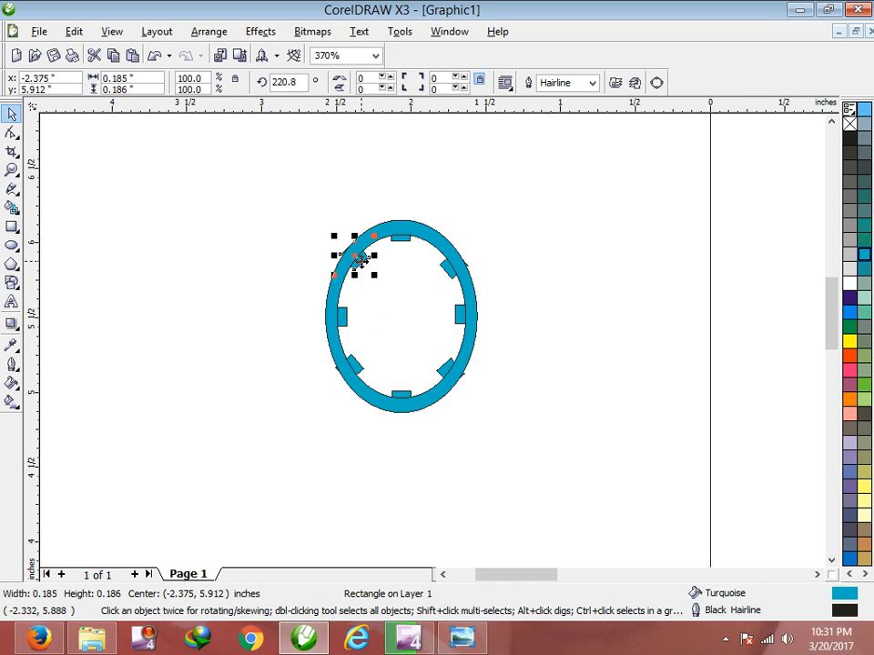
pyautogui.moveTo(361, 264); pyautogui.dragTo(365, 264)
pyautogui.click(356, 365)
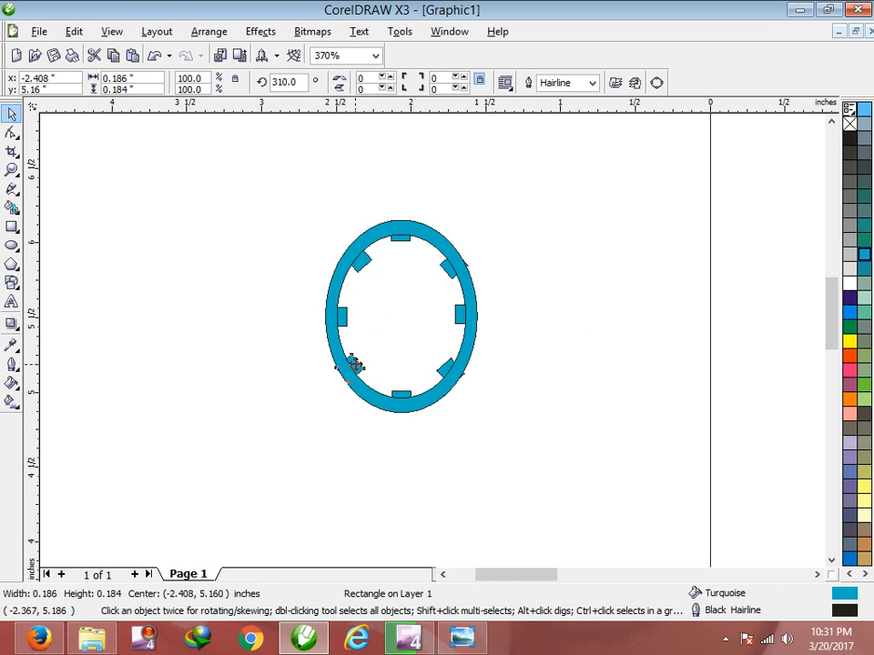
pyautogui.moveTo(356, 365); pyautogui.dragTo(355, 360)
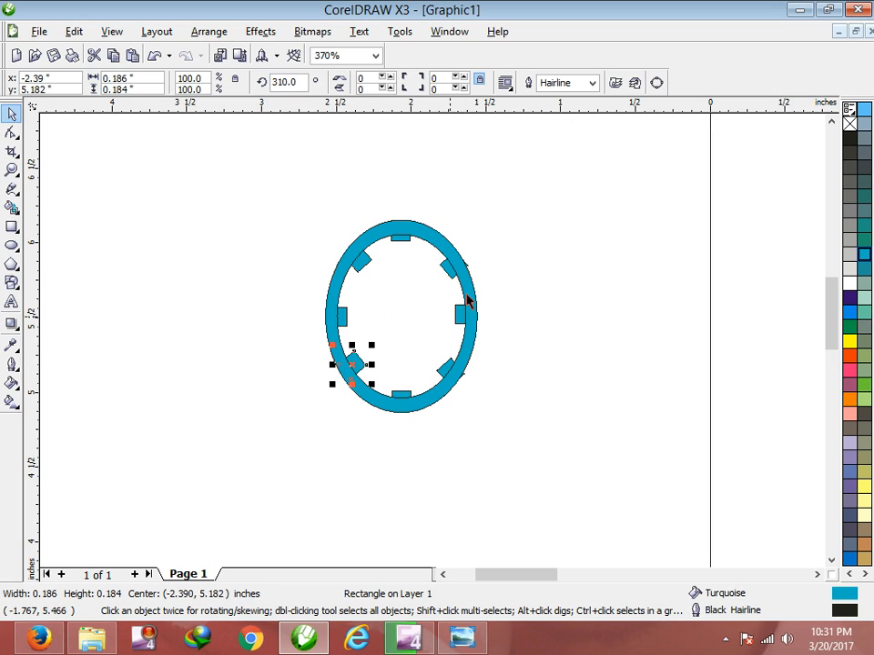
pyautogui.click(446, 365)
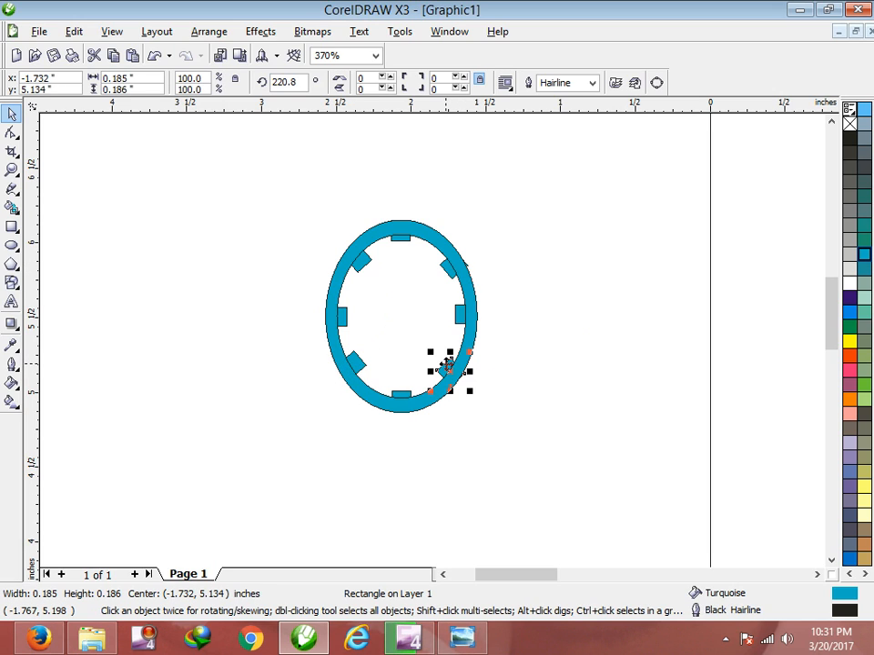
pyautogui.moveTo(446, 365); pyautogui.dragTo(445, 363)
pyautogui.click(449, 276)
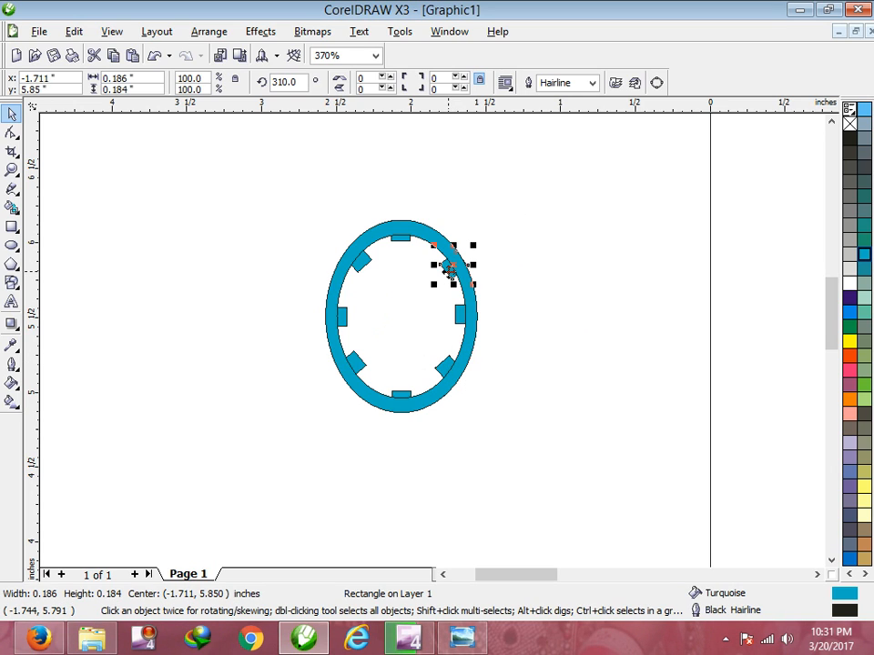
pyautogui.moveTo(449, 276); pyautogui.dragTo(446, 277)
pyautogui.click(486, 189)
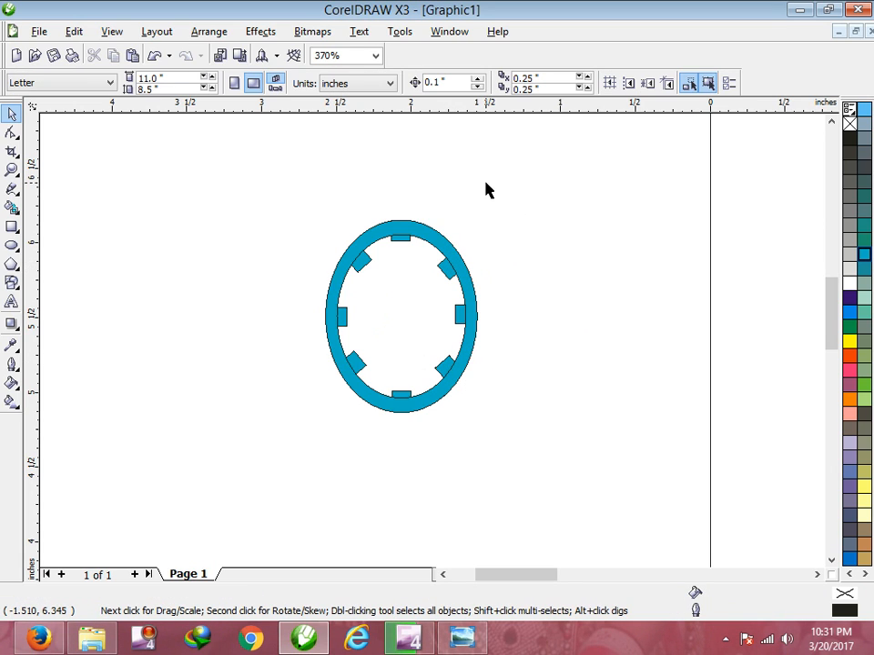
# Group the ring with all its teeth and place the hub on the left half of the white label, above the yellow strip.
pyautogui.moveTo(521, 172); pyautogui.dragTo(278, 436)
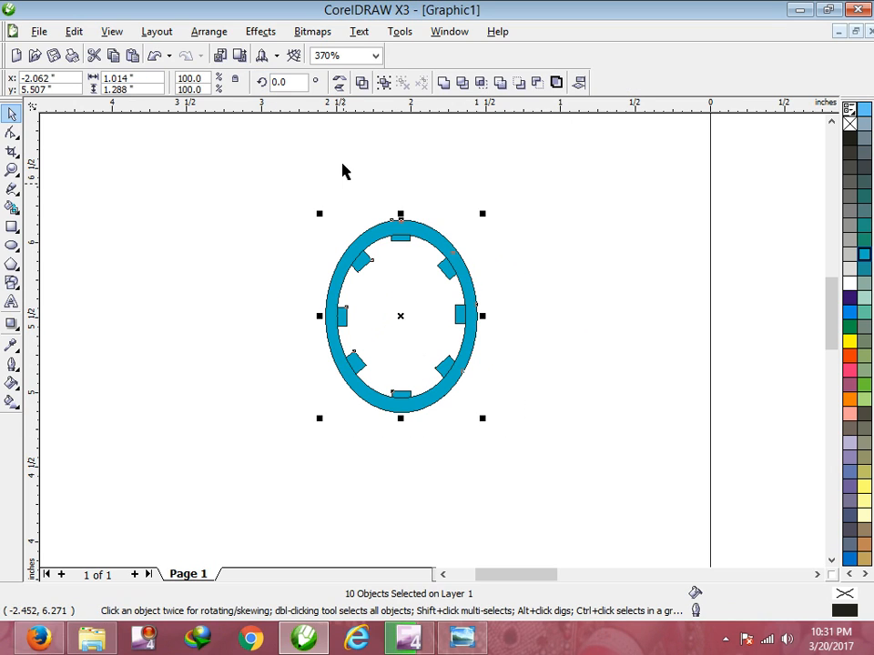
pyautogui.click(383, 83)
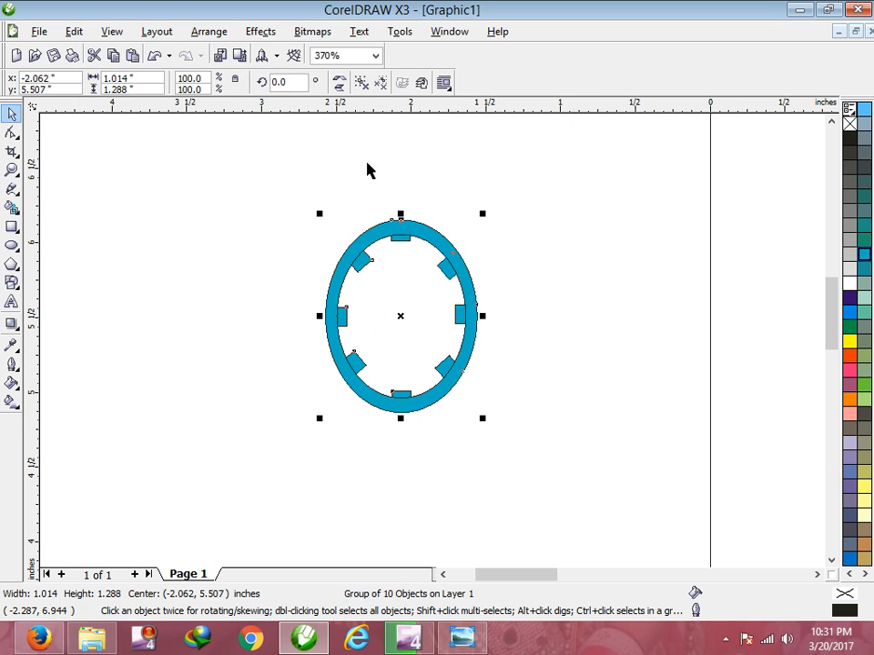
pyautogui.click(375, 55)
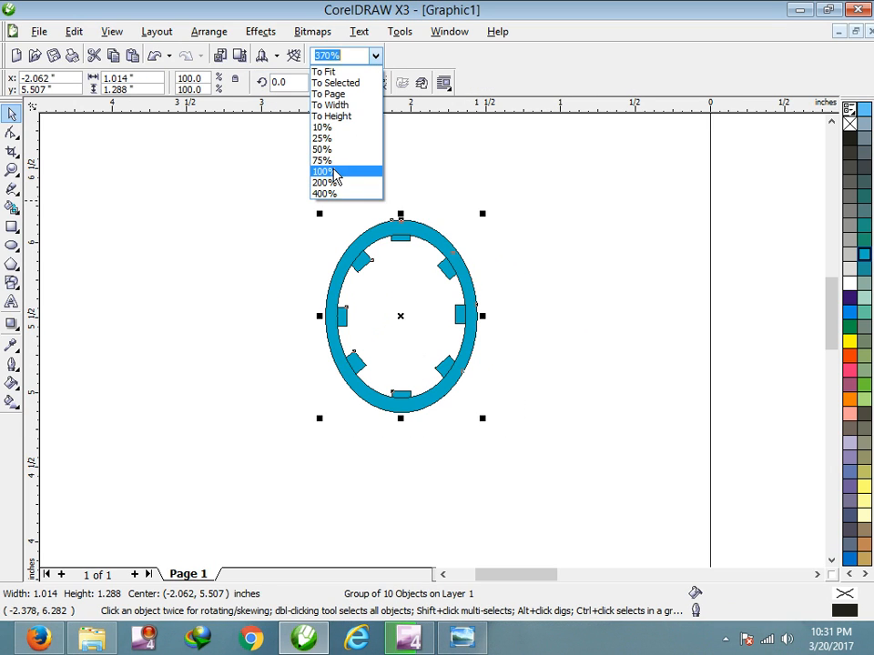
pyautogui.click(335, 172)
pyautogui.click(337, 292)
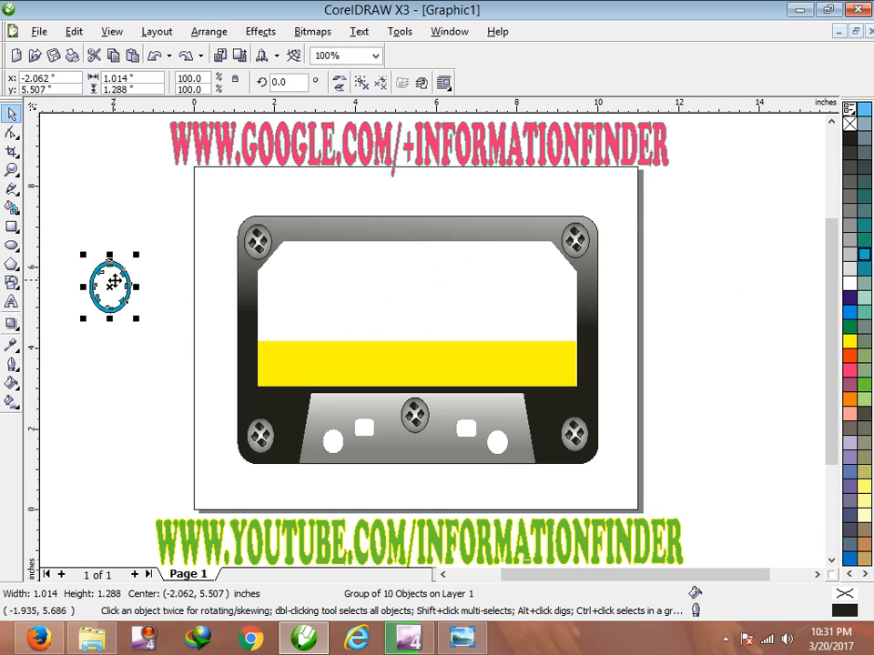
pyautogui.moveTo(116, 281); pyautogui.dragTo(326, 299)
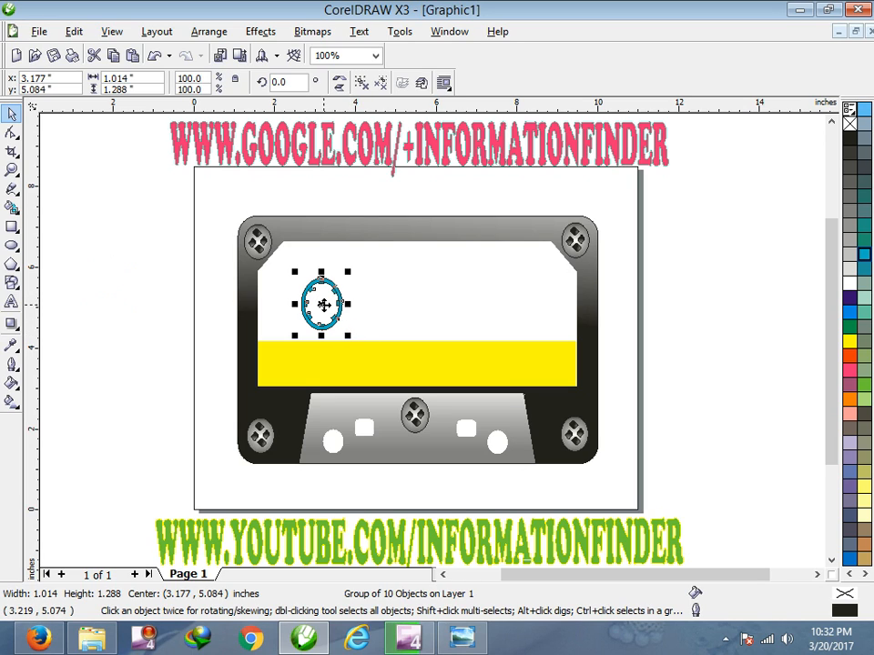
# Place a copy of the hub level on the label's right half and shift the left hub slightly toward the centre.
pyautogui.moveTo(321, 305); pyautogui.dragTo(503, 306)
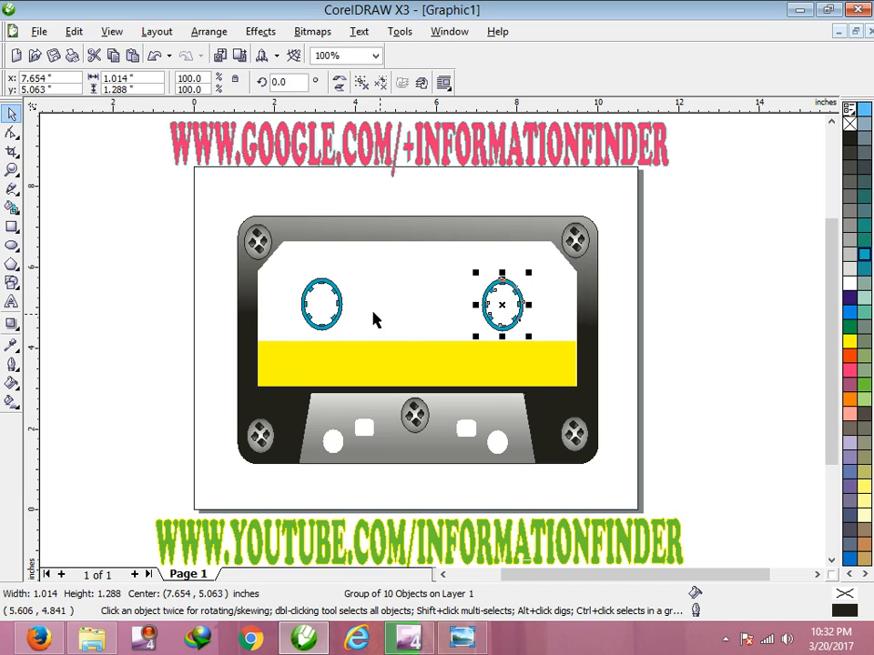
pyautogui.click(323, 306)
pyautogui.moveTo(325, 305); pyautogui.dragTo(334, 307)
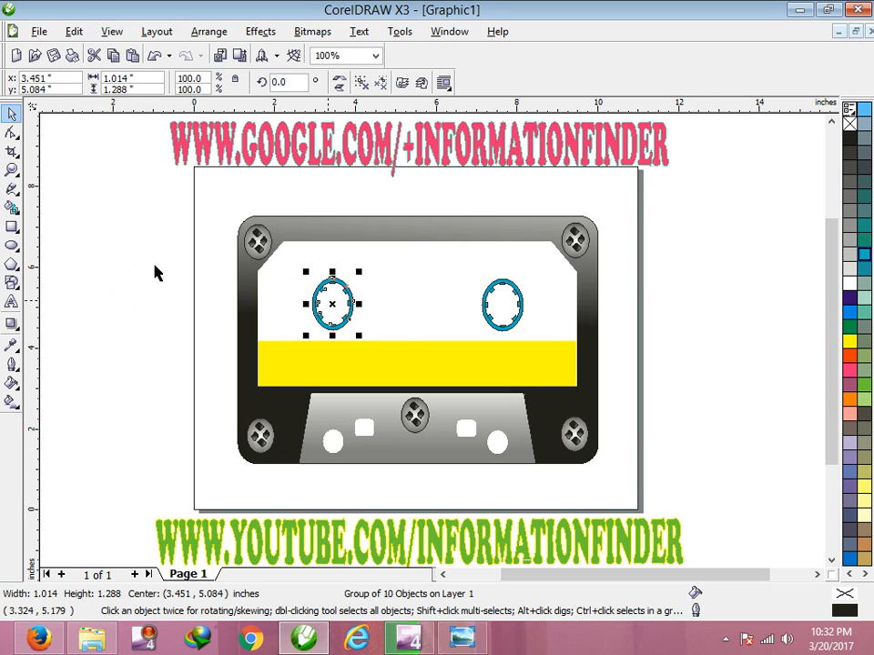
# Draw a rectangle about 4.27 by 1.27 inches spanning from the left hub's centre to the right hub's centre, and convert it to curves.
pyautogui.click(12, 226)
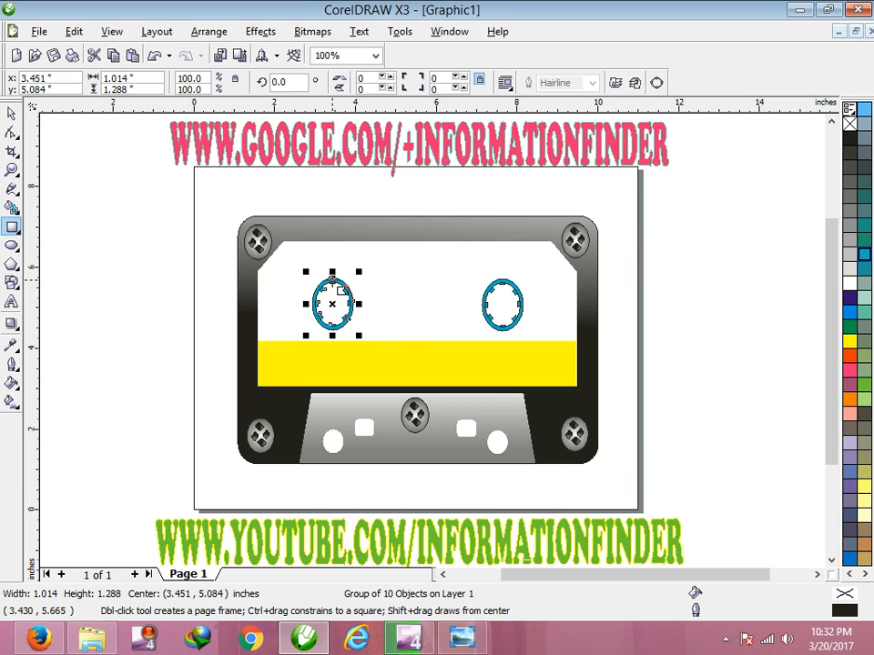
pyautogui.moveTo(333, 281); pyautogui.dragTo(506, 332)
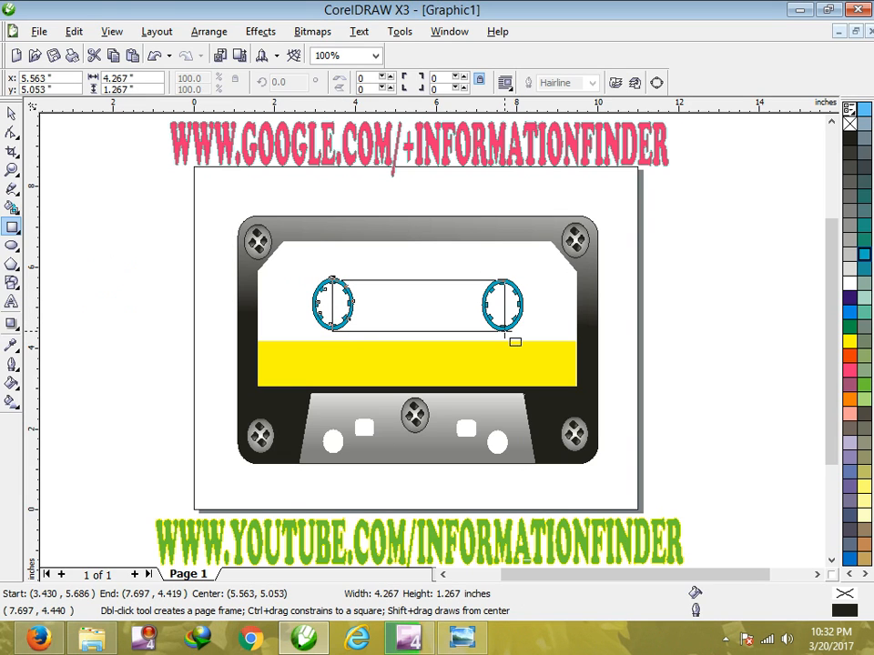
pyautogui.moveTo(506, 333); pyautogui.dragTo(506, 334)
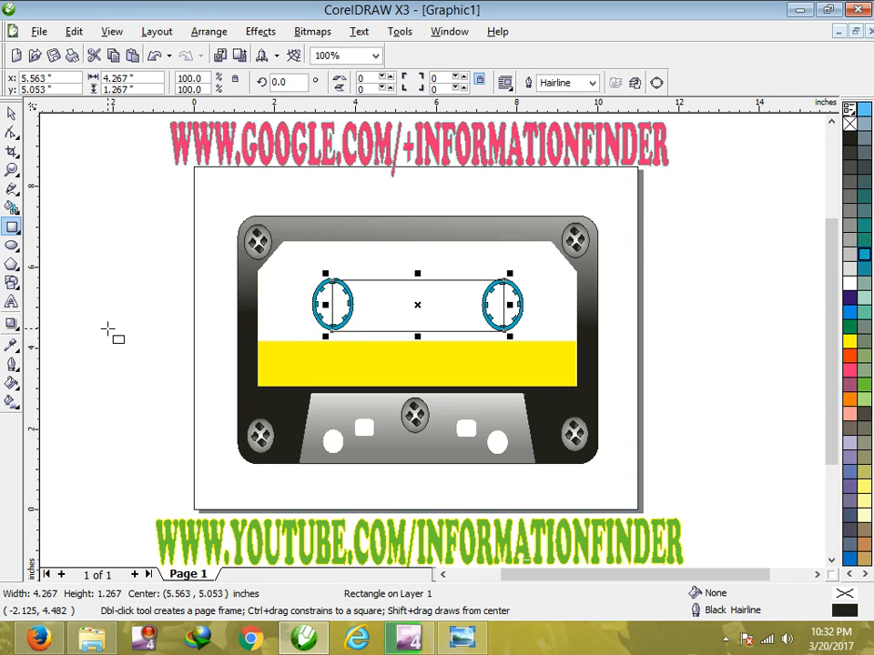
pyautogui.hotkey('ctrl', 'q')
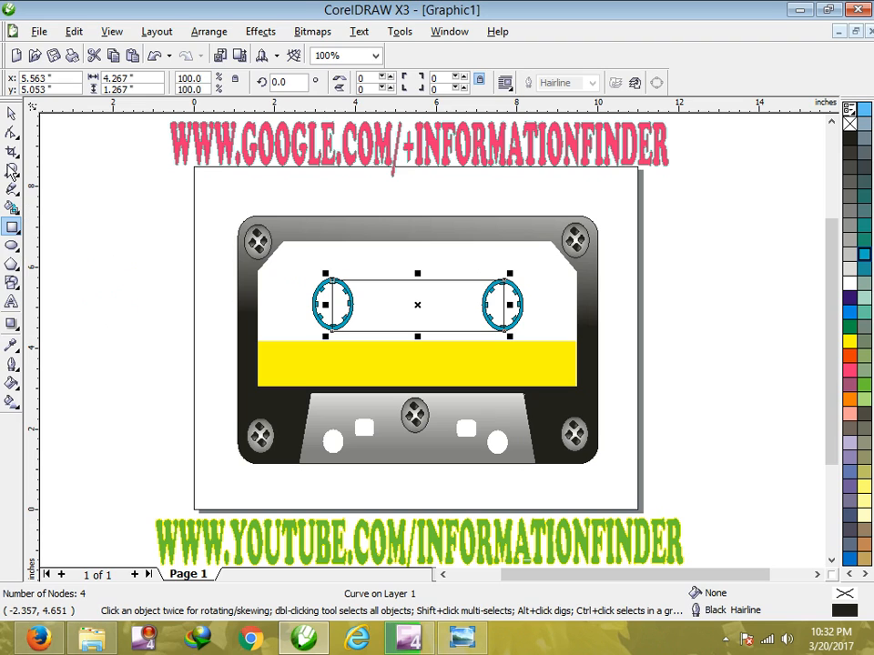
# Convert the rectangle's left side to a curve and bend it outward into an arc around the left hub.
pyautogui.click(11, 171)
pyautogui.moveTo(285, 247); pyautogui.dragTo(567, 356)
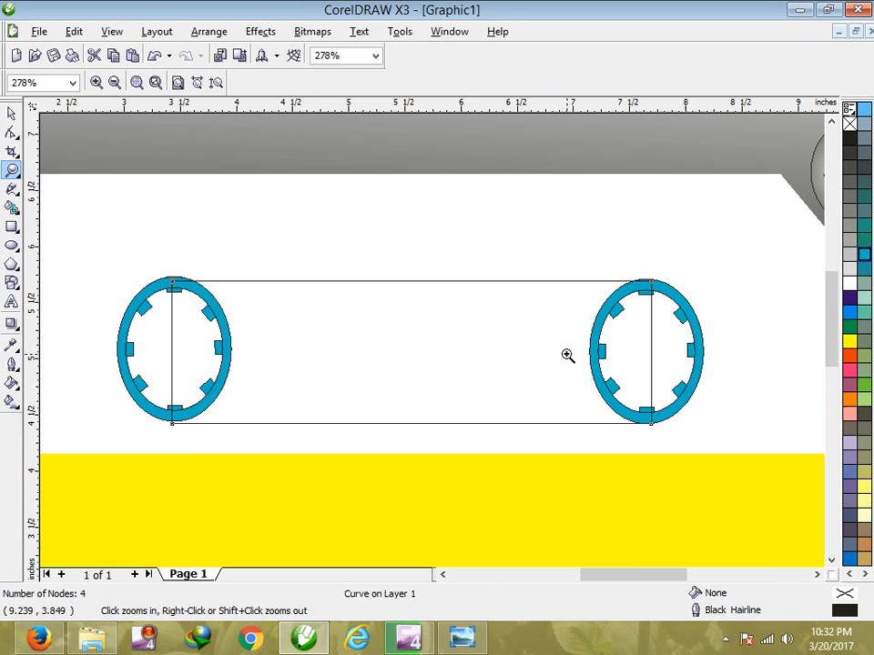
pyautogui.click(11, 132)
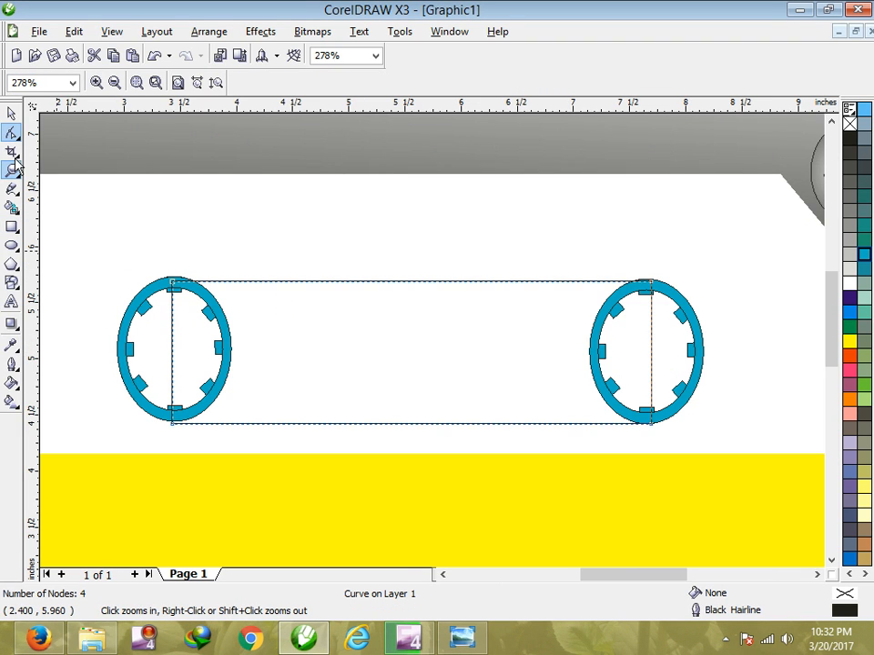
pyautogui.click(175, 286)
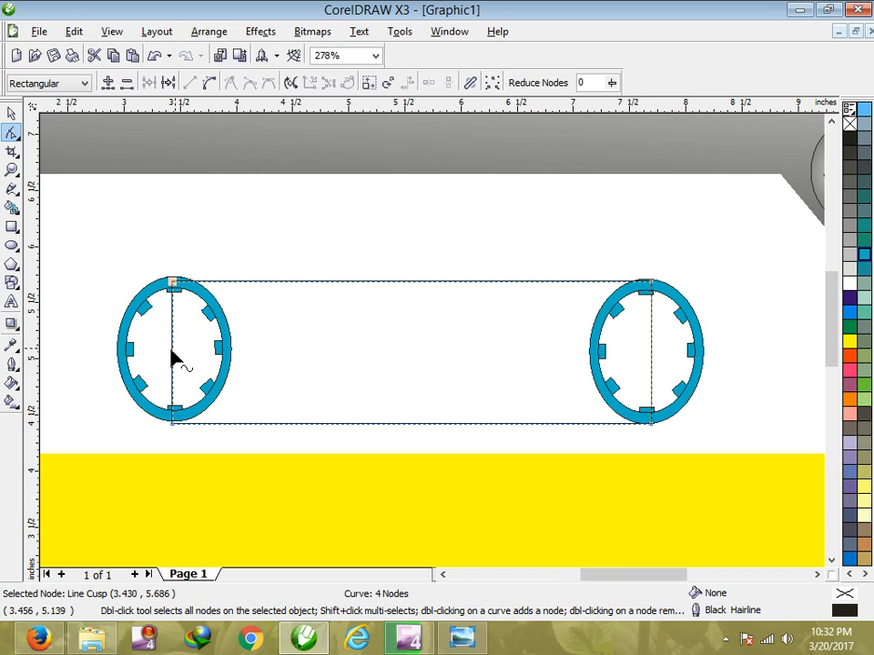
pyautogui.moveTo(176, 359); pyautogui.dragTo(177, 288)
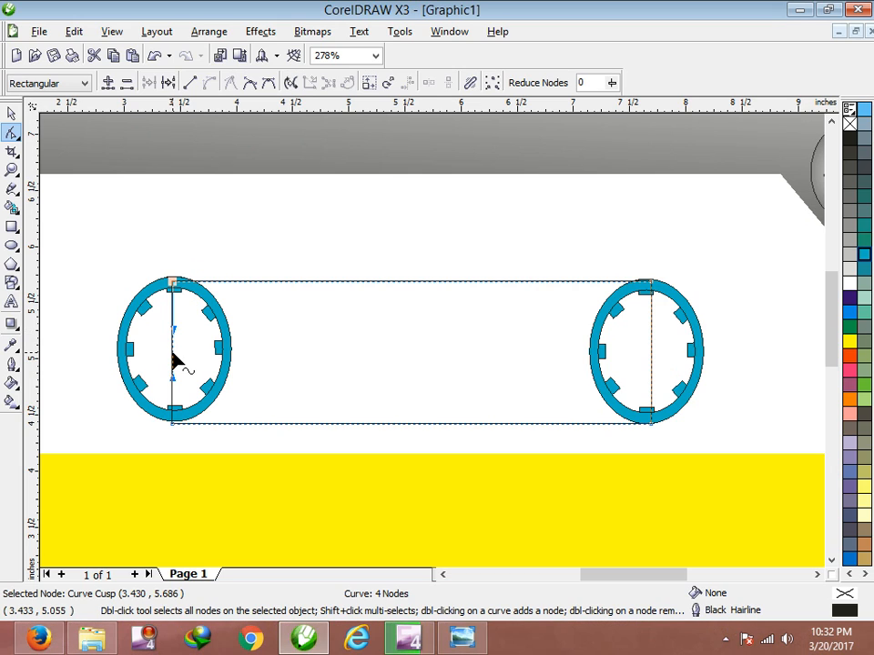
pyautogui.moveTo(176, 359); pyautogui.dragTo(95, 339)
pyautogui.moveTo(87, 319); pyautogui.dragTo(84, 285)
pyautogui.moveTo(93, 380); pyautogui.dragTo(87, 417)
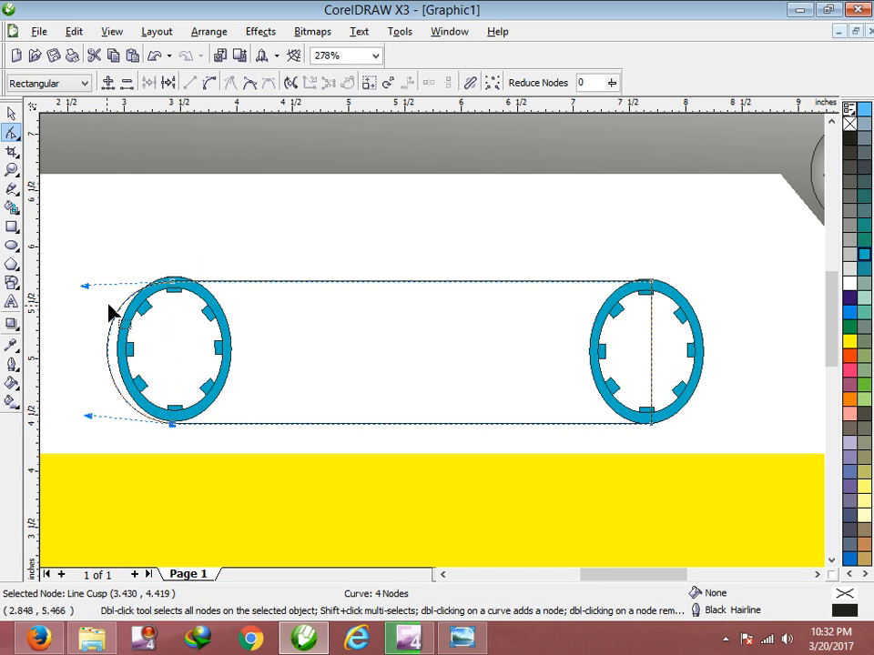
# Raise the outline's upper-left node above the left hub and adjust the left arc's handles to round it evenly around the hub.
pyautogui.click(174, 285)
pyautogui.press('Up')
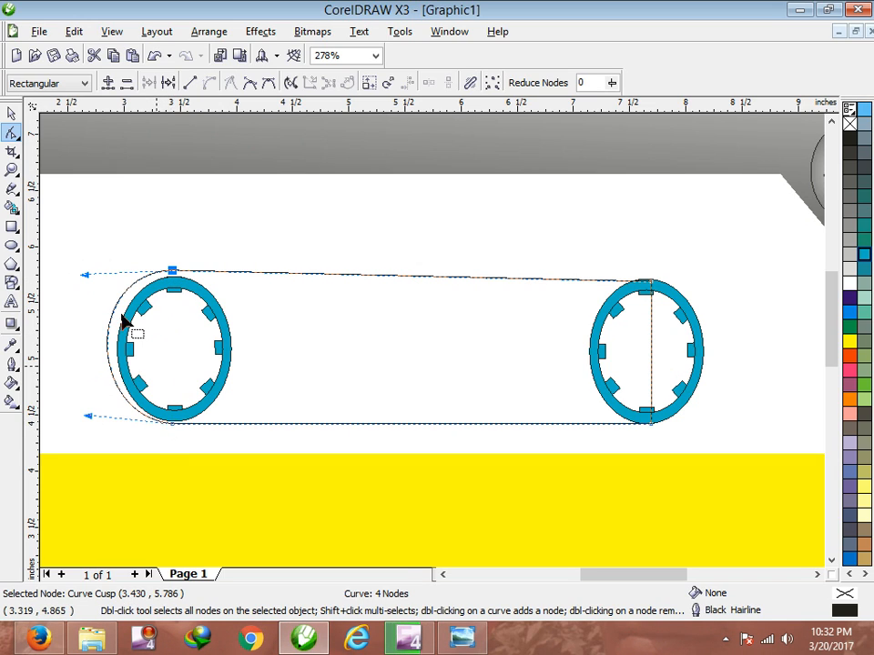
pyautogui.moveTo(84, 275); pyautogui.dragTo(82, 285)
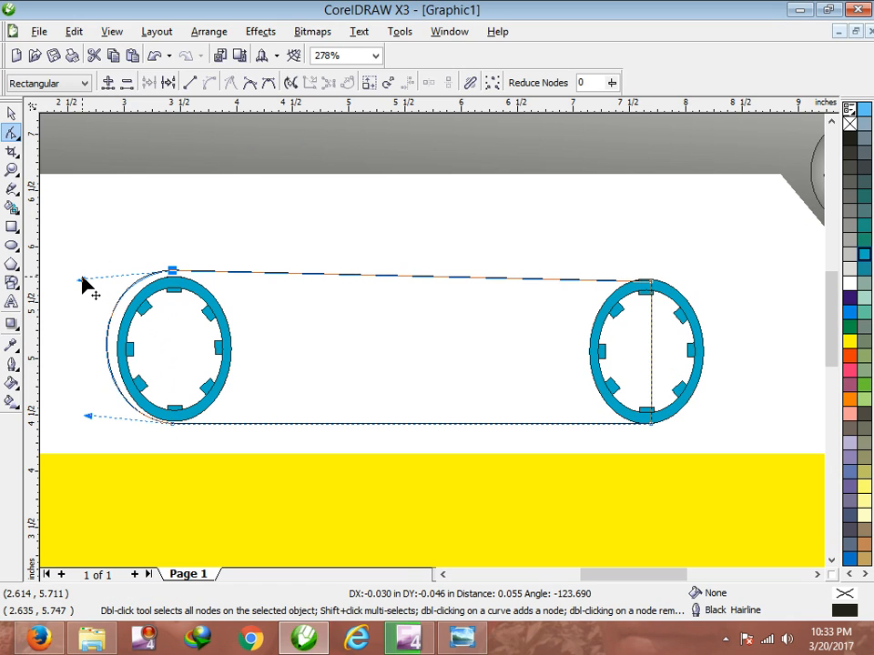
pyautogui.moveTo(87, 417)
pyautogui.mouseDown()
pyautogui.moveTo(88, 426)
pyautogui.moveTo(92, 421)
pyautogui.mouseUp()
pyautogui.moveTo(81, 281); pyautogui.dragTo(87, 282)
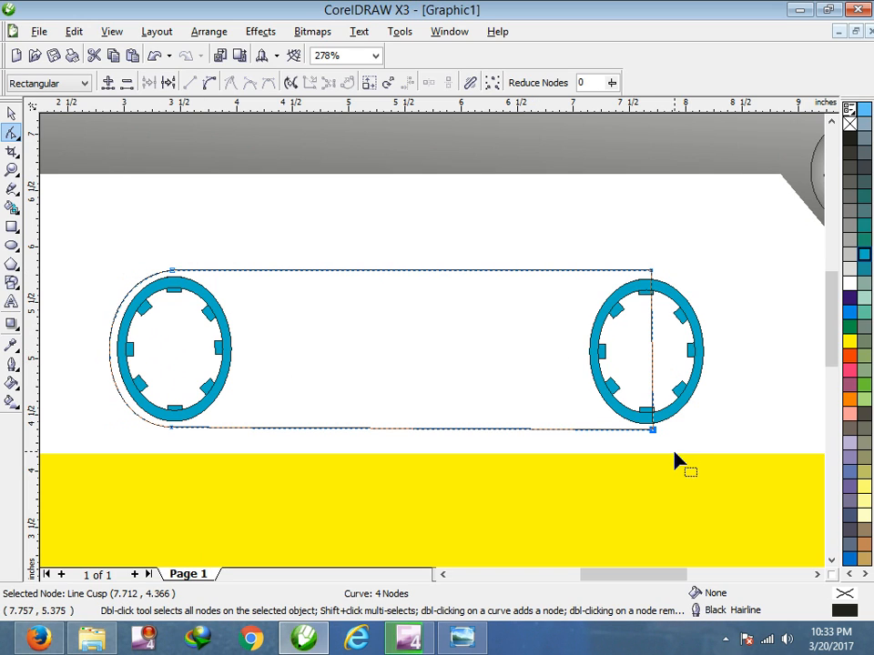
# Convert the outline's right side to a curve and bend it outward into a rounded arc around the right hub.
pyautogui.click(210, 82)
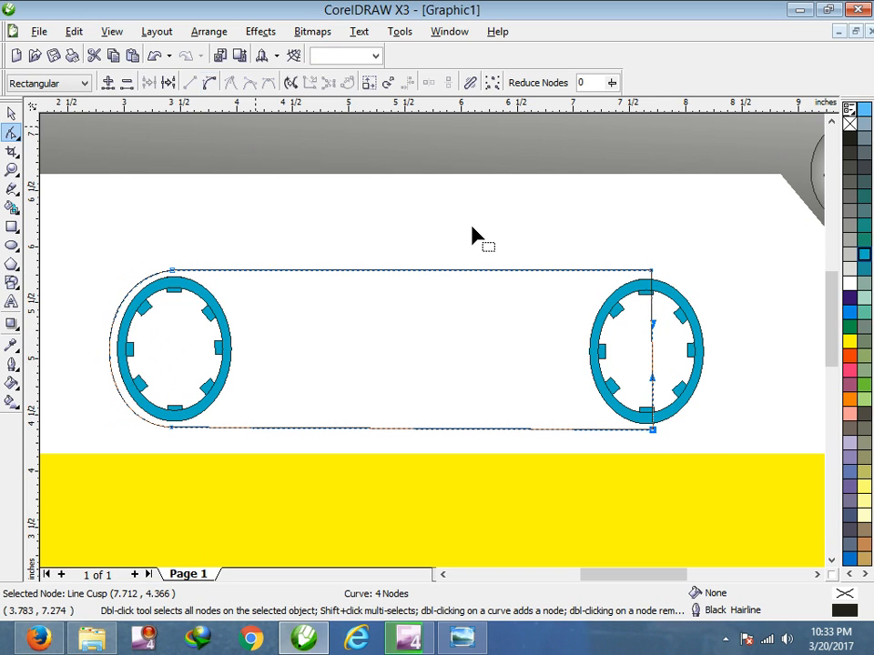
pyautogui.moveTo(665, 357); pyautogui.dragTo(746, 299)
pyautogui.click(747, 320)
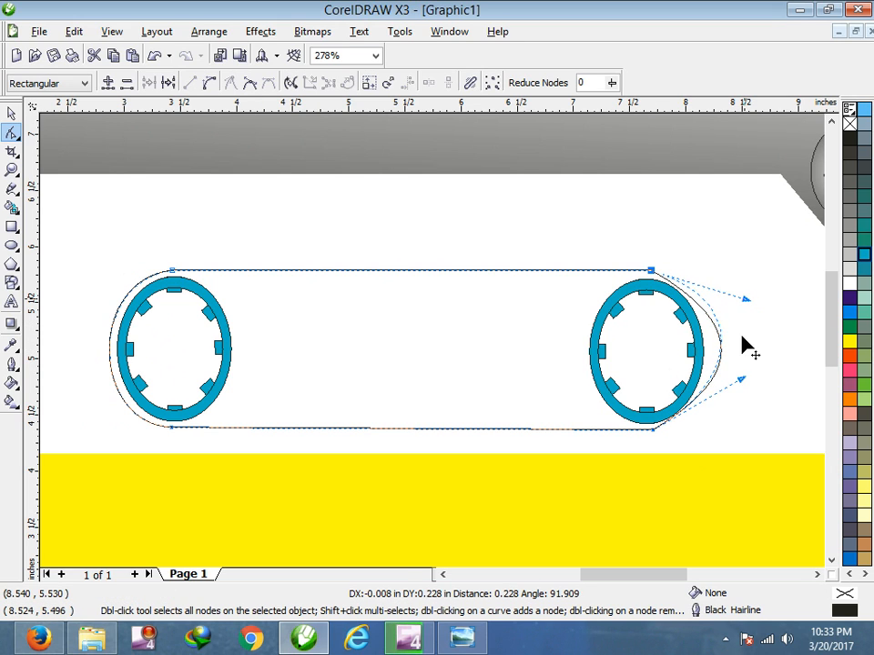
pyautogui.moveTo(742, 380); pyautogui.dragTo(746, 410)
pyautogui.moveTo(741, 299); pyautogui.dragTo(726, 274)
pyautogui.moveTo(747, 411); pyautogui.dragTo(744, 416)
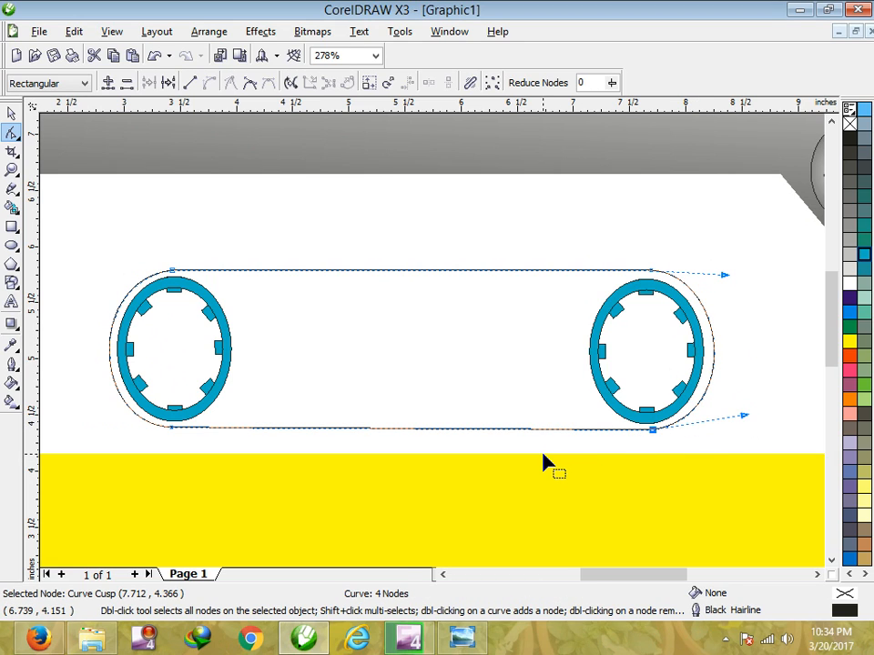
# Draw a rectangle about 2.90 by 1.08 inches between the hubs and a strip about 0.13 inch wide inside its left end.
pyautogui.click(13, 229)
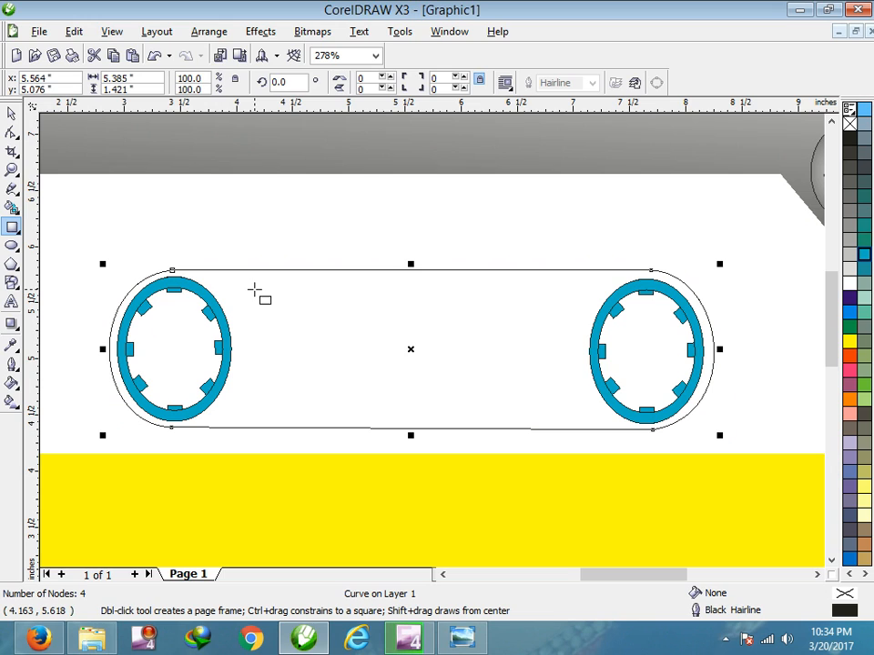
pyautogui.moveTo(247, 287); pyautogui.dragTo(573, 409)
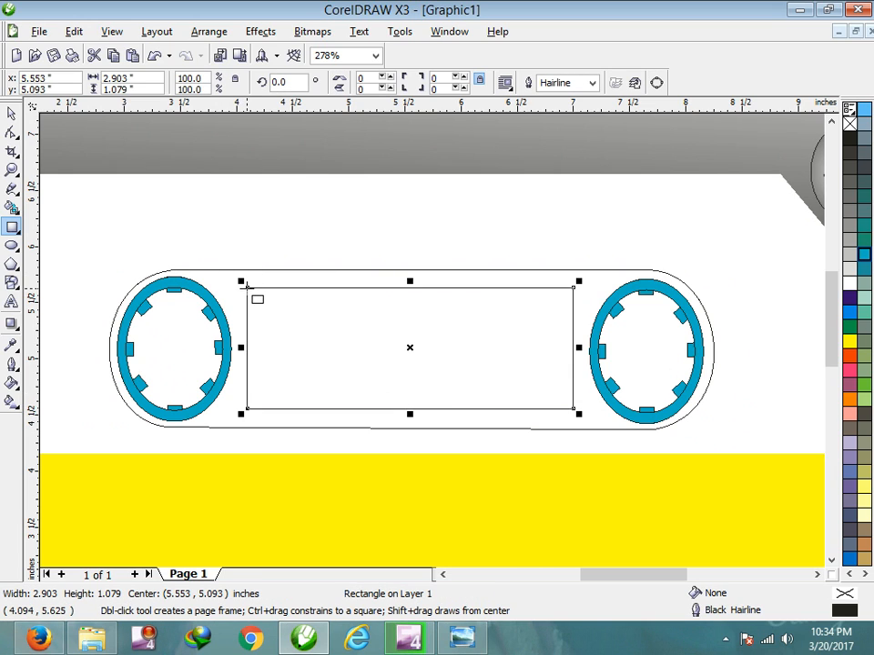
pyautogui.moveTo(248, 288); pyautogui.dragTo(261, 412)
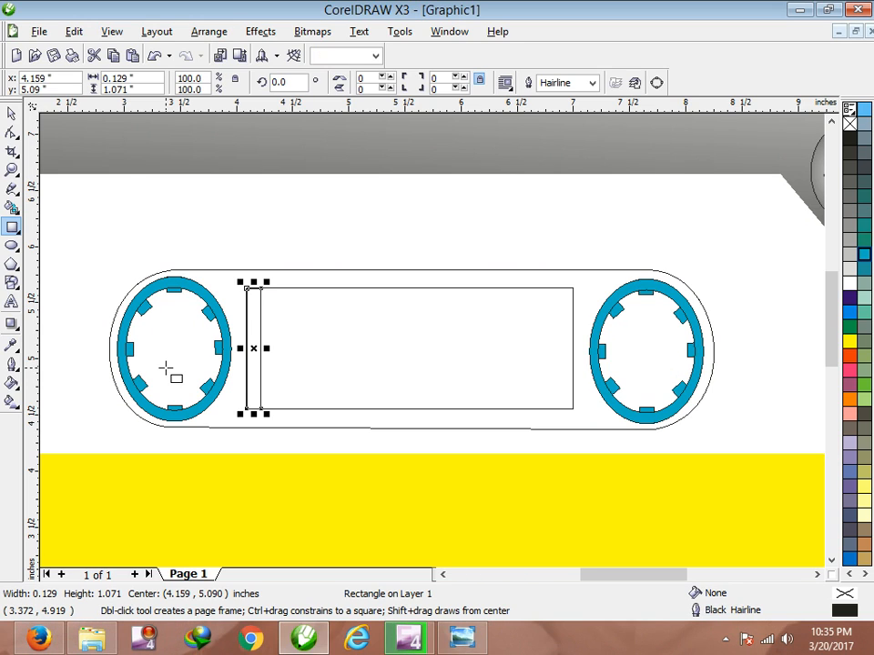
# Convert the narrow strip to curves and bow its right side toward the middle of the window.
pyautogui.hotkey('ctrl', 'q')
pyautogui.click(11, 133)
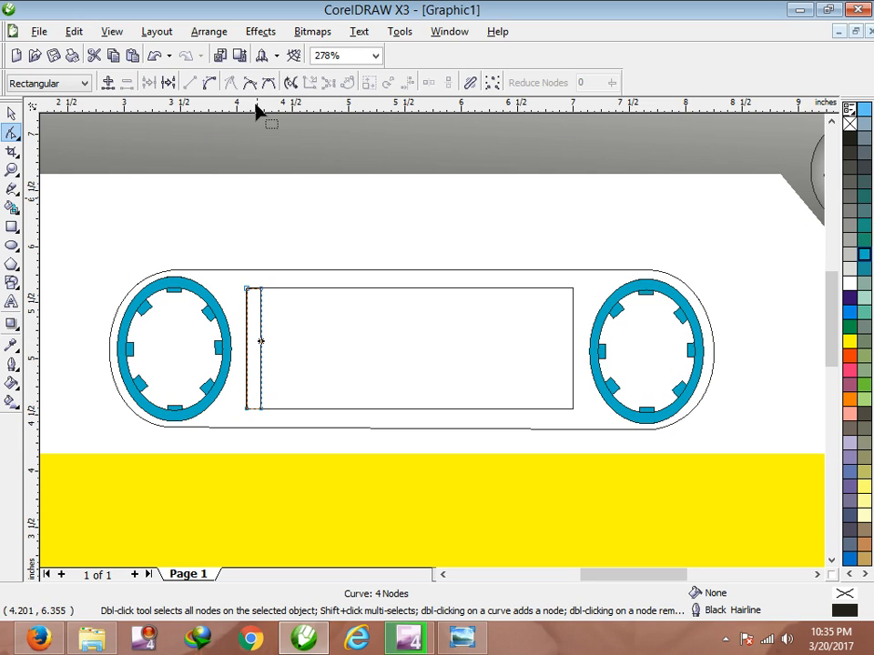
pyautogui.click(207, 84)
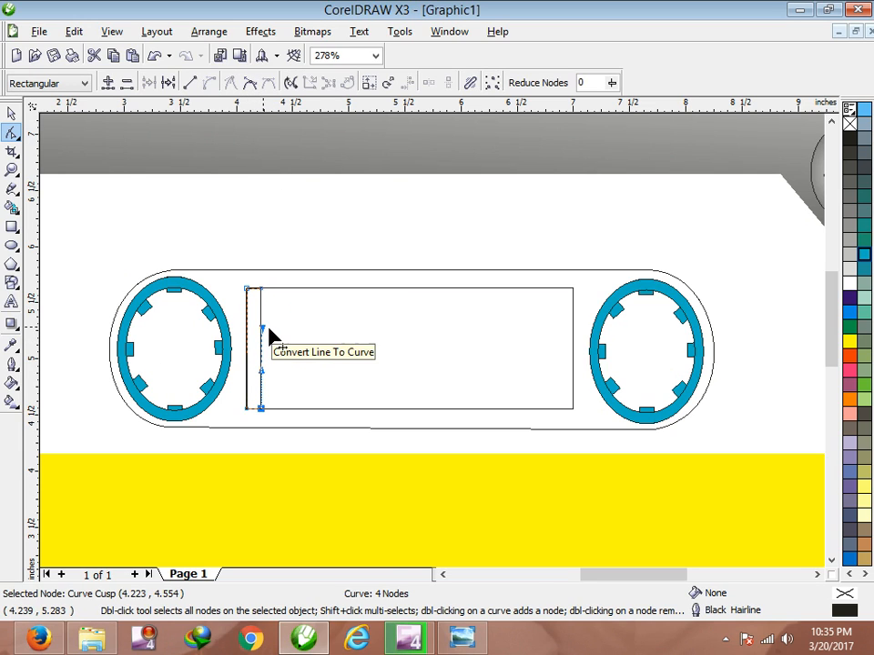
pyautogui.moveTo(266, 337); pyautogui.dragTo(283, 328)
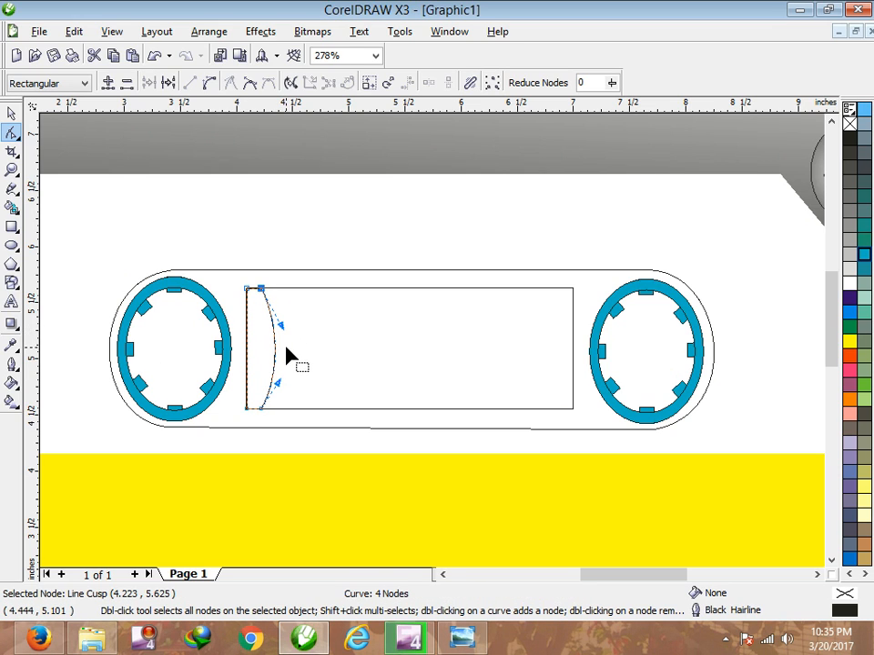
# Copy the curved strip to the window rectangle's right end, mirror it horizontally and align it with the right edge.
pyautogui.click(12, 113)
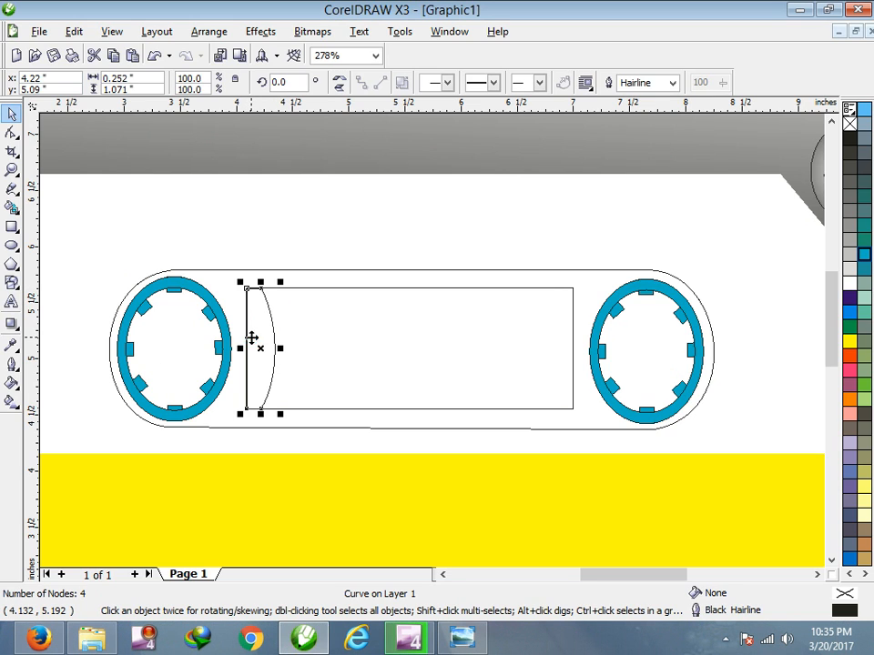
pyautogui.moveTo(261, 338); pyautogui.dragTo(548, 333)
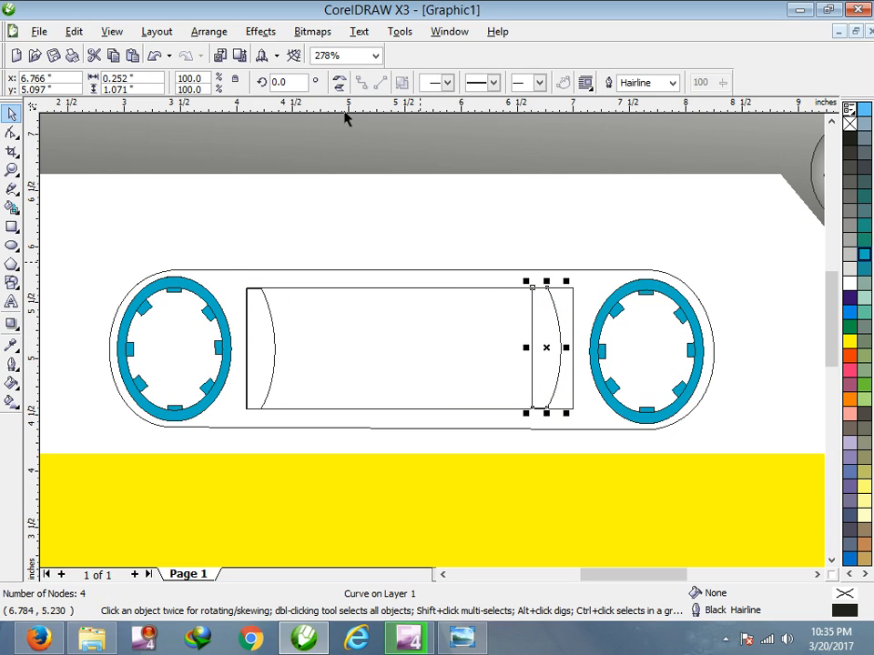
pyautogui.click(338, 84)
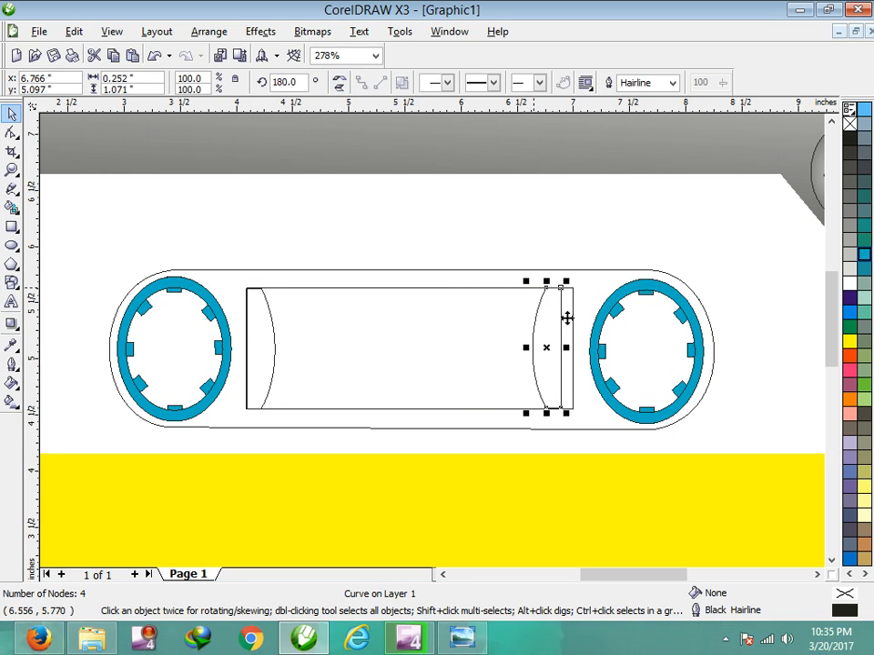
pyautogui.moveTo(551, 327); pyautogui.dragTo(561, 328)
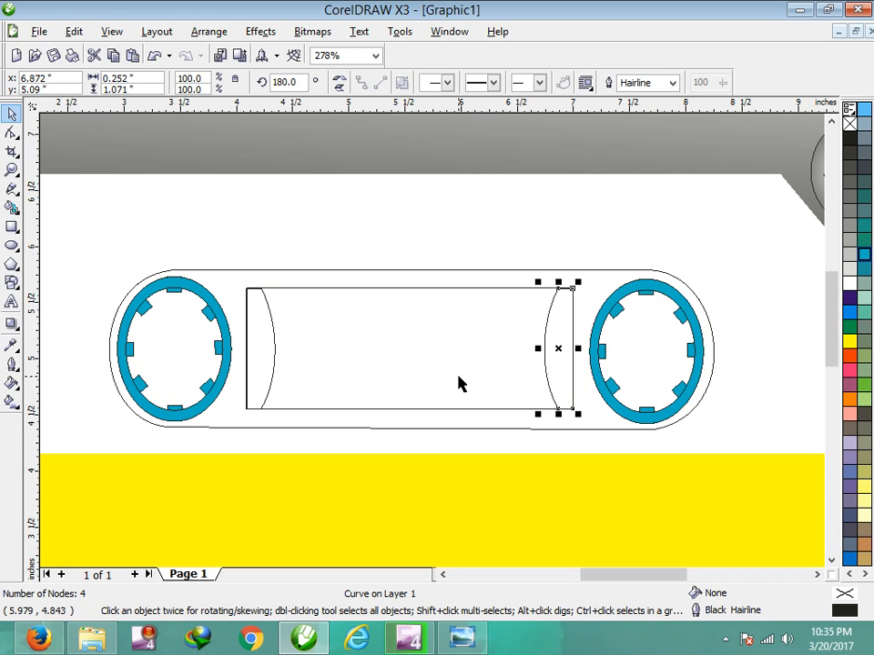
# Draw a rectangle about 1.05 by 1.08 inches beside the left strip and one about 0.47 by 1.07 inches at the window's right end.
pyautogui.click(12, 227)
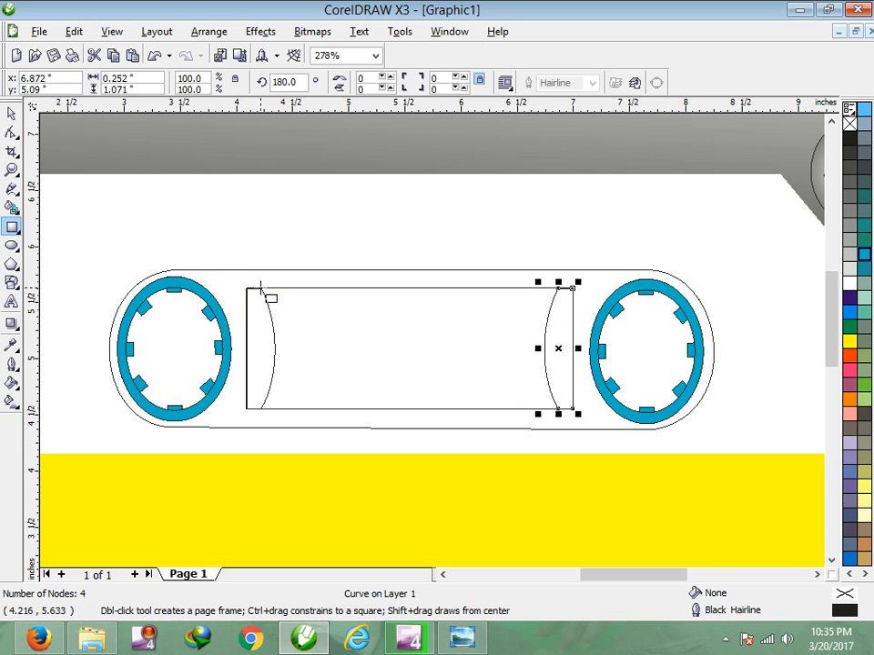
pyautogui.moveTo(262, 288); pyautogui.dragTo(379, 410)
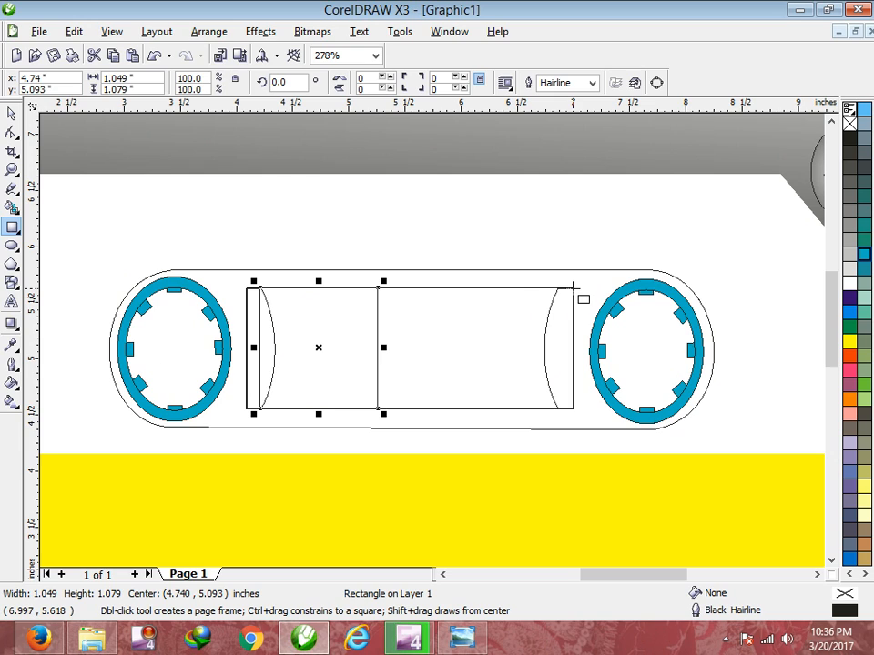
pyautogui.moveTo(573, 288); pyautogui.dragTo(521, 412)
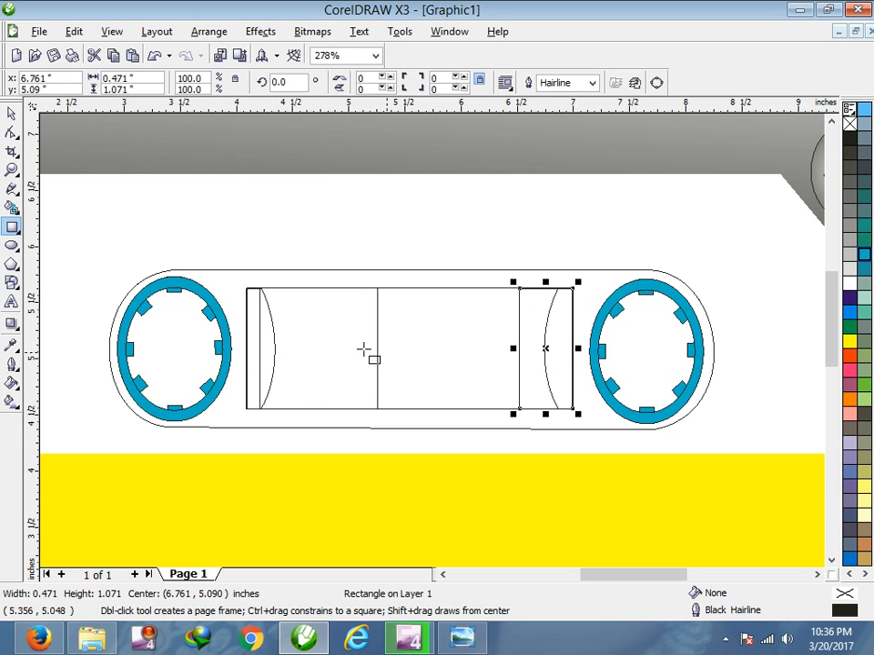
# Convert both new rectangles to curves and bend the left one's left side to follow the left strip's arc.
pyautogui.click(12, 114)
pyautogui.keyDown('shift'); pyautogui.click(358, 336); pyautogui.keyUp('shift')
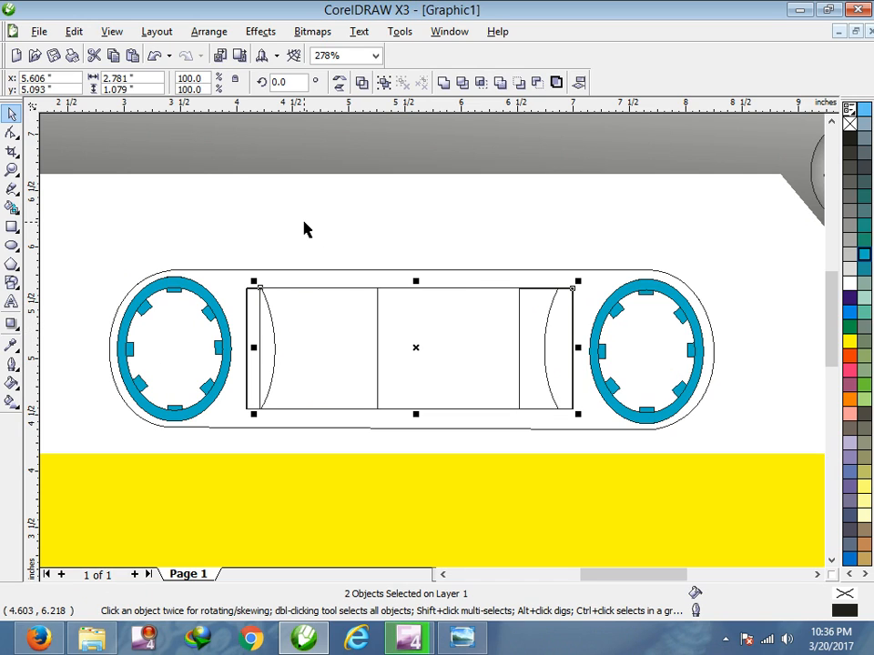
pyautogui.hotkey('ctrl', 'l')
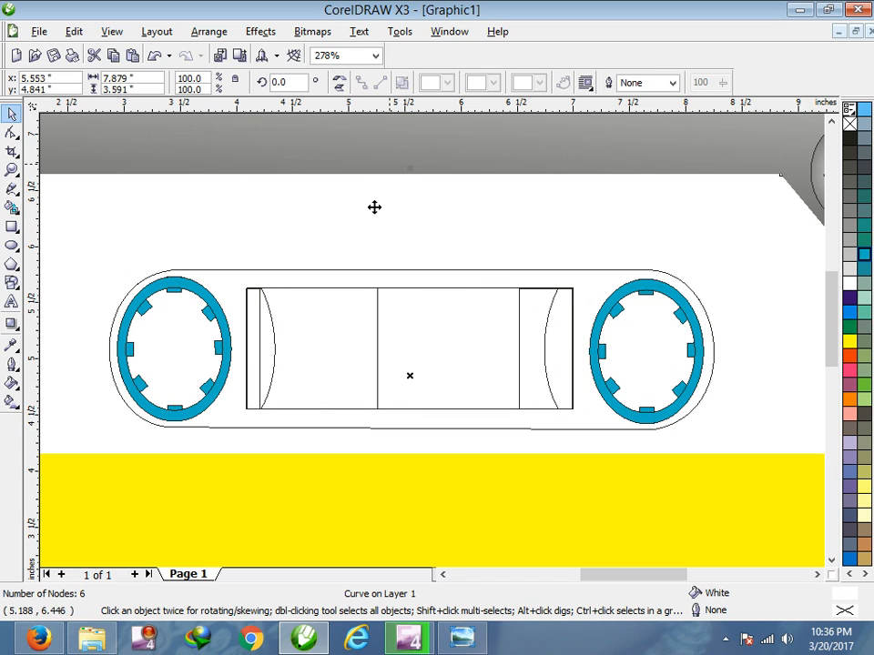
pyautogui.click(322, 355)
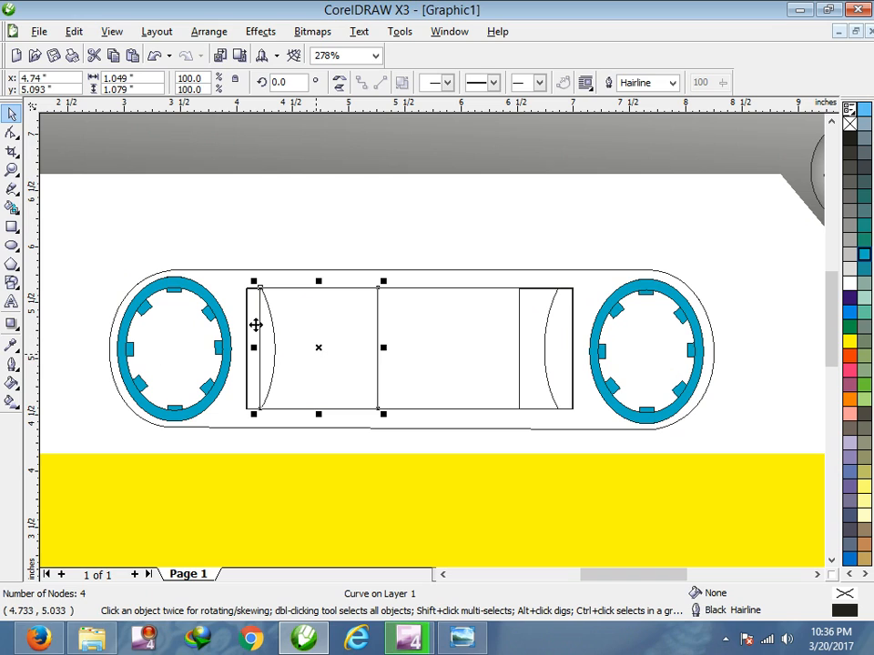
pyautogui.click(11, 132)
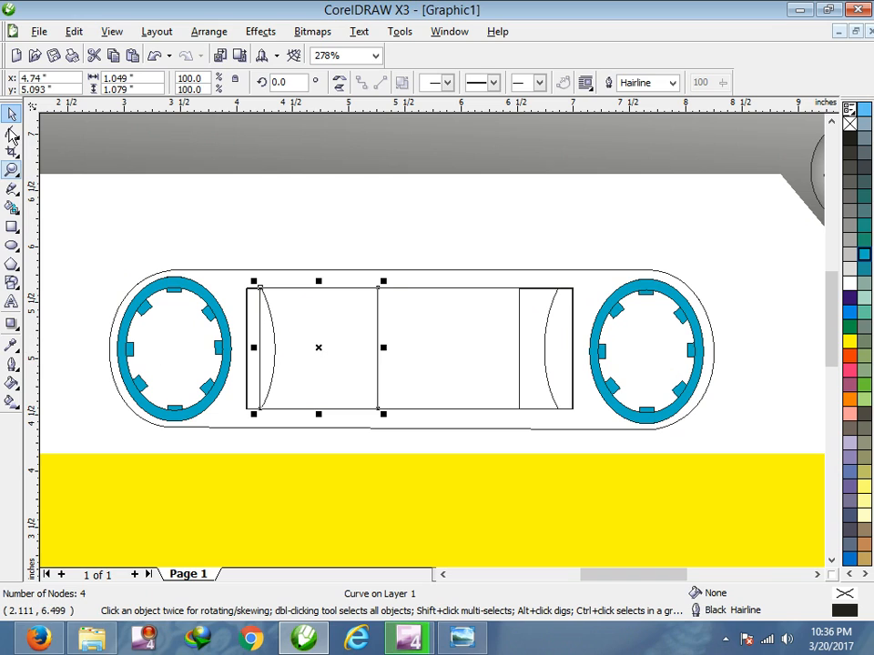
pyautogui.click(261, 352)
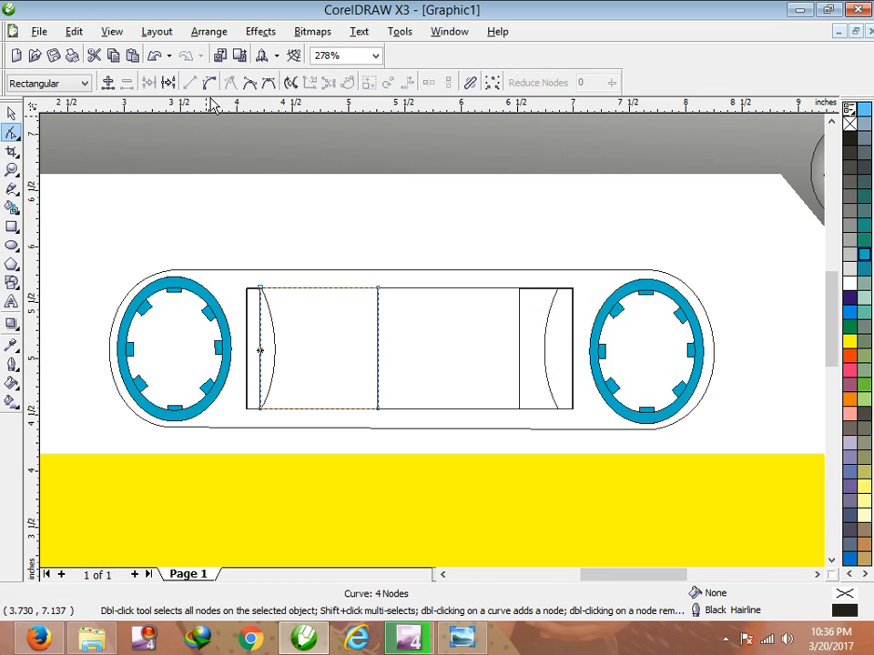
pyautogui.moveTo(263, 356)
pyautogui.mouseDown()
pyautogui.moveTo(283, 362)
pyautogui.moveTo(278, 356)
pyautogui.mouseUp()
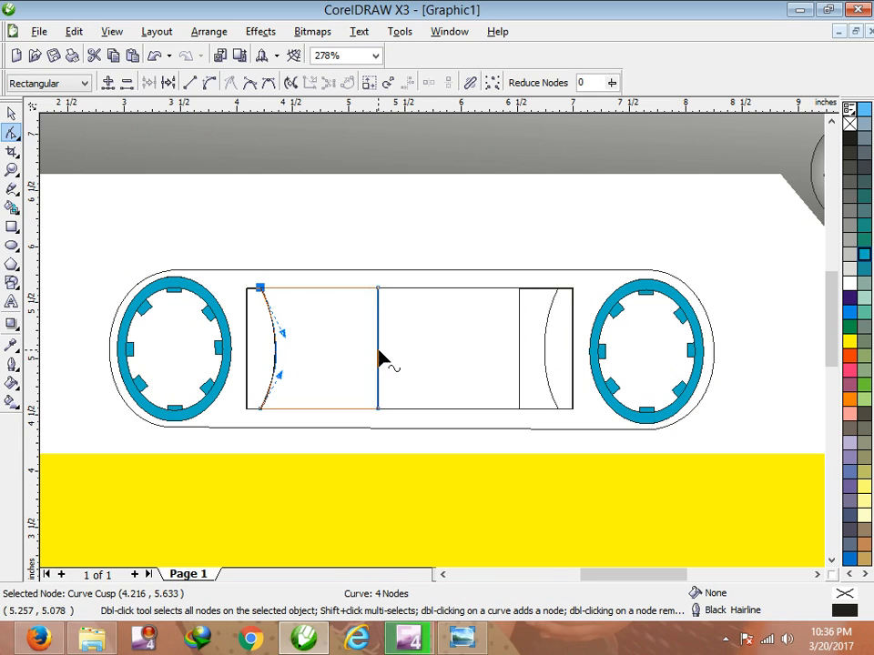
# Convert the left tape shape's right side to a curve and bow it outward toward the window's centre.
pyautogui.click(378, 350)
pyautogui.click(210, 82)
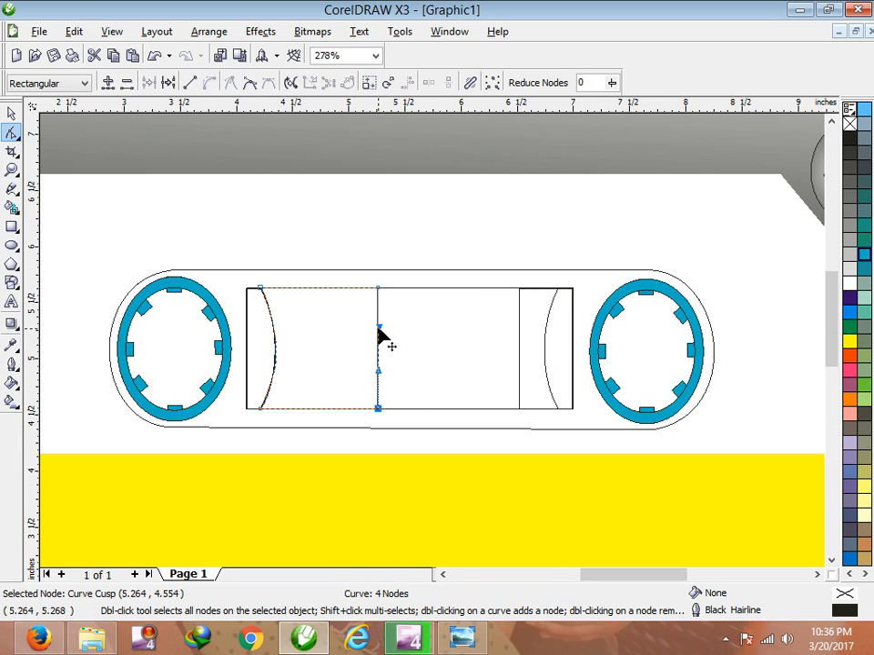
pyautogui.moveTo(381, 329); pyautogui.dragTo(402, 379)
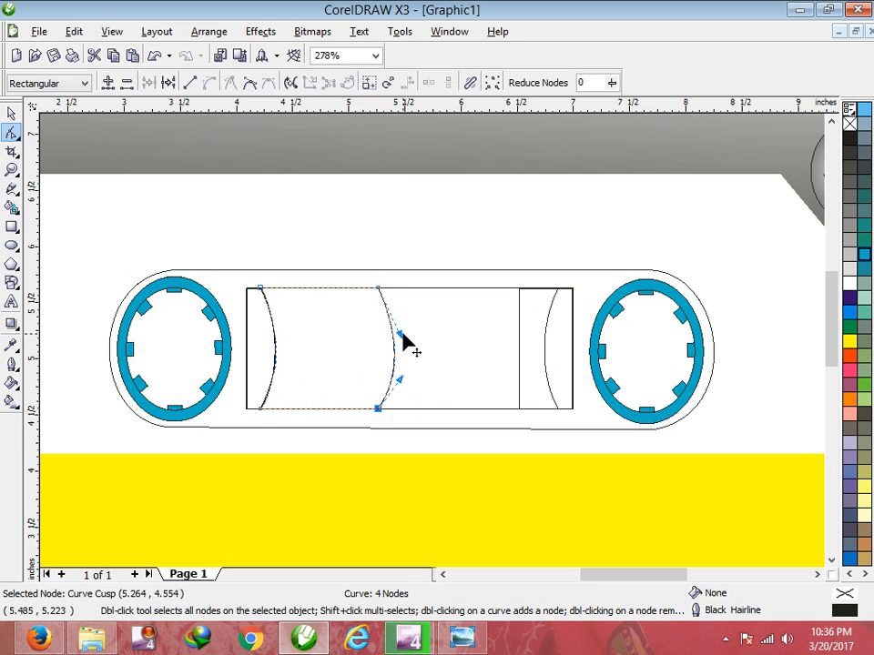
pyautogui.moveTo(403, 335); pyautogui.dragTo(409, 333)
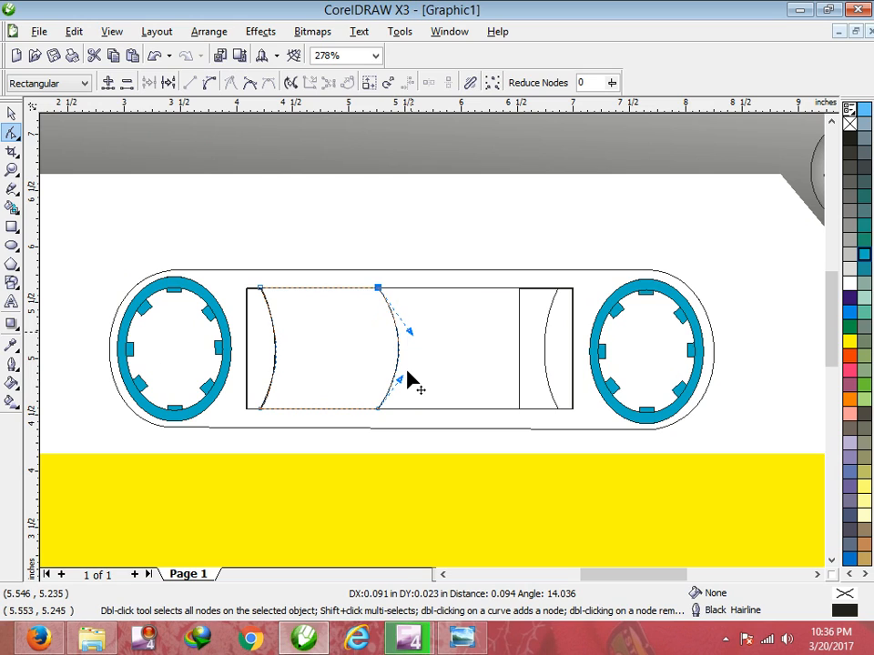
pyautogui.moveTo(405, 387); pyautogui.dragTo(398, 353)
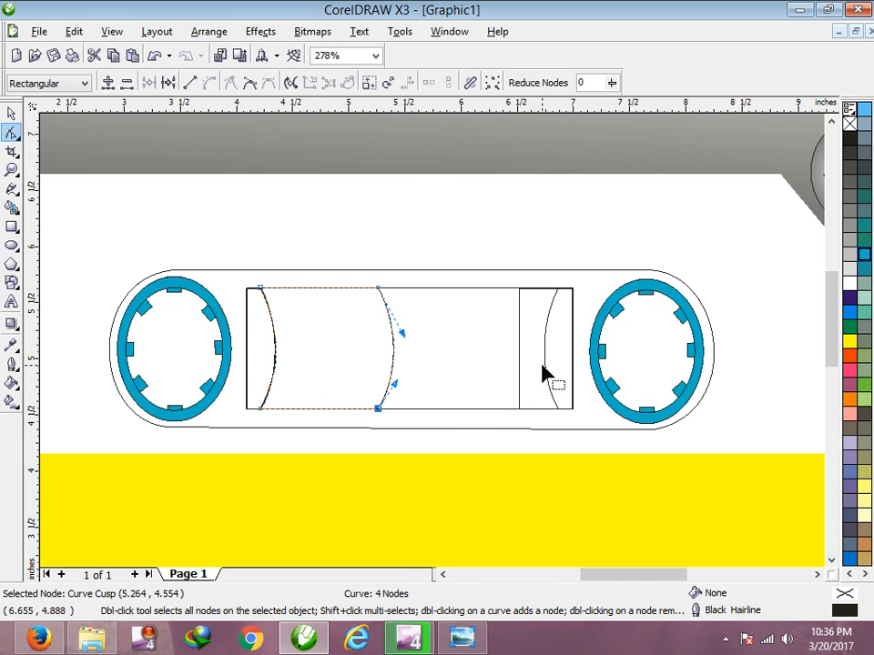
# Convert the right tape shape's right side to a curve, pull its end nodes inward and fit it to the right strip's arc.
pyautogui.click(522, 392)
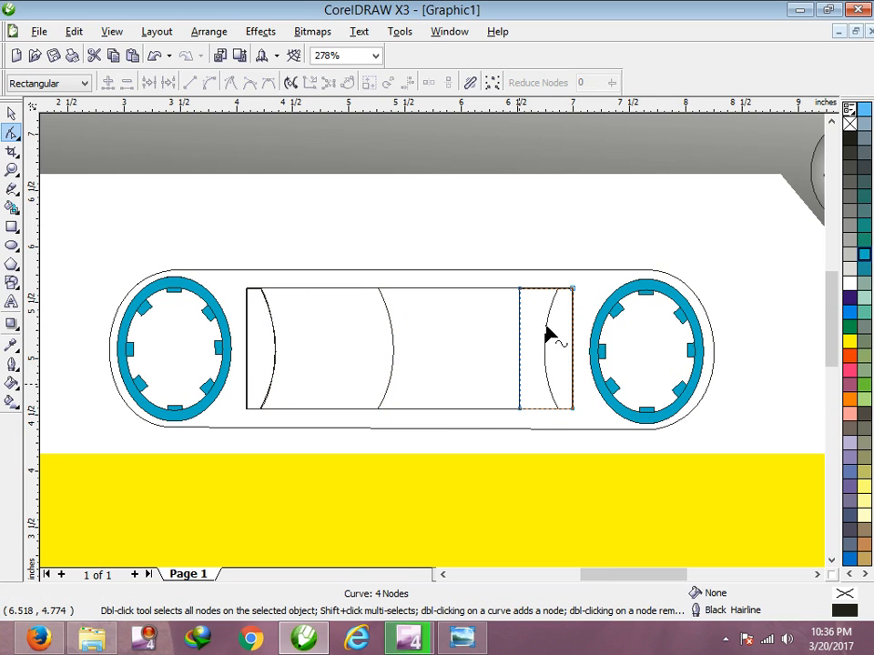
pyautogui.click(572, 344)
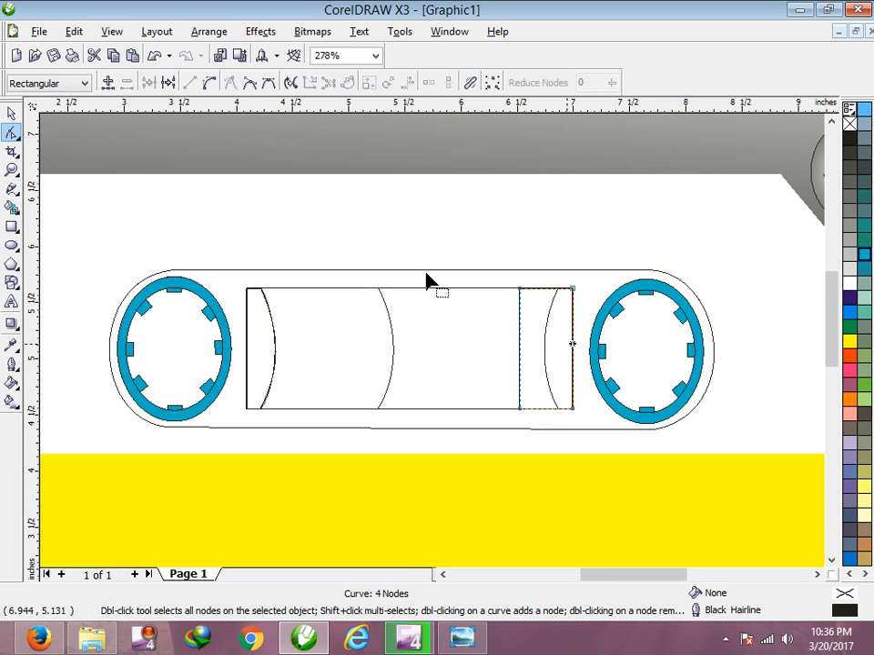
pyautogui.click(573, 352)
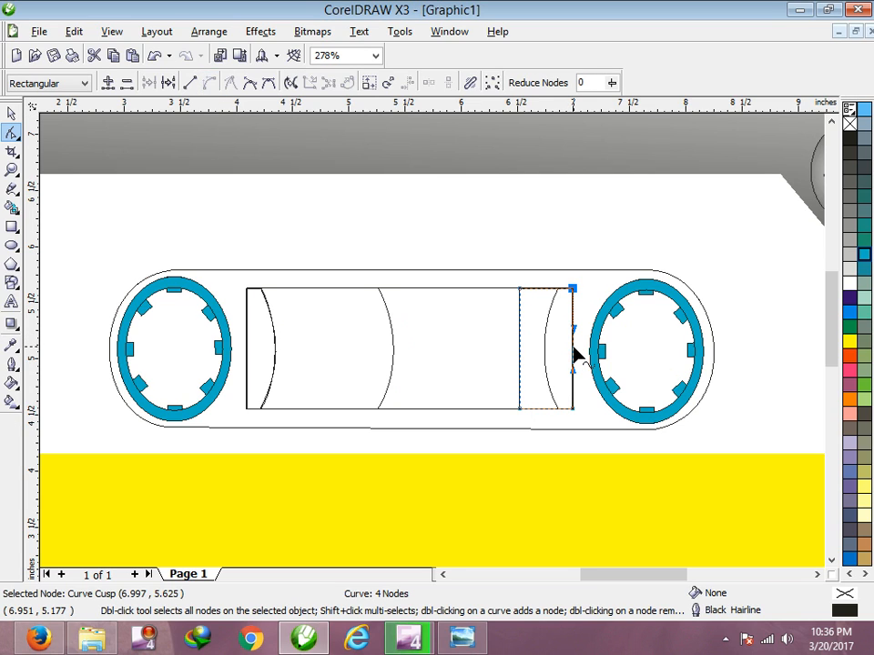
pyautogui.moveTo(562, 356); pyautogui.dragTo(560, 297)
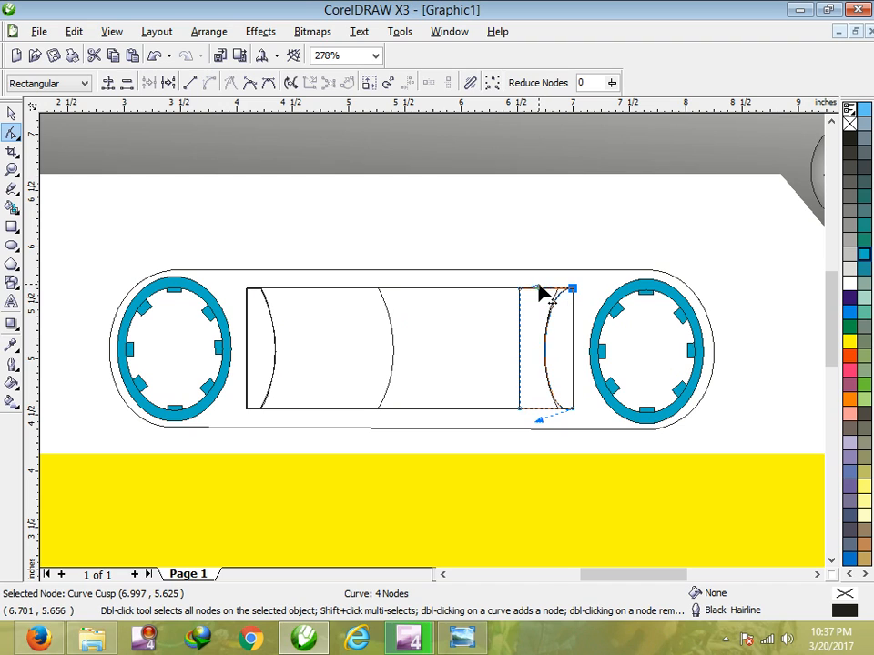
pyautogui.moveTo(548, 289)
pyautogui.mouseDown()
pyautogui.moveTo(572, 296)
pyautogui.moveTo(559, 292)
pyautogui.mouseUp()
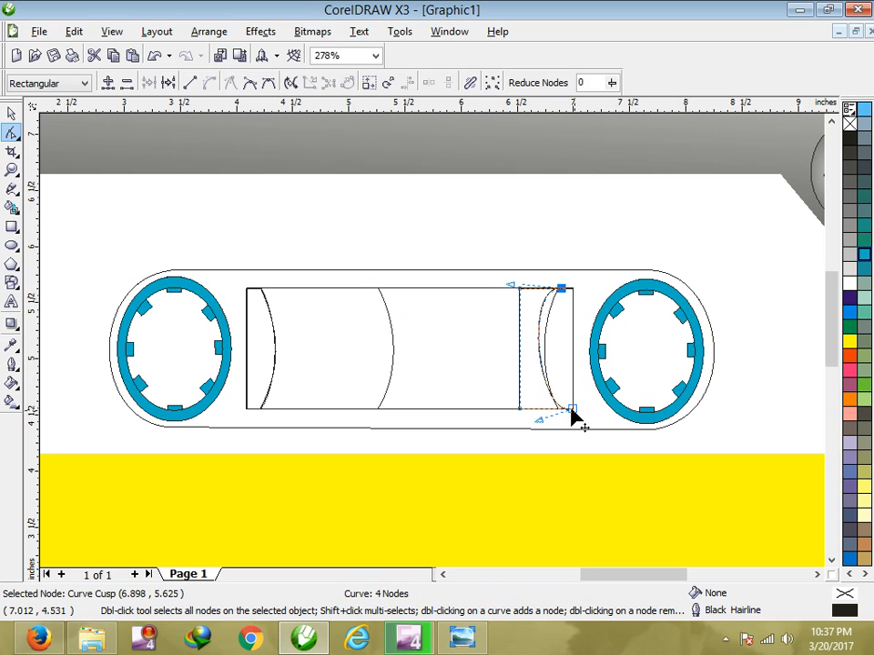
pyautogui.moveTo(571, 408); pyautogui.dragTo(554, 415)
pyautogui.moveTo(517, 292); pyautogui.dragTo(523, 310)
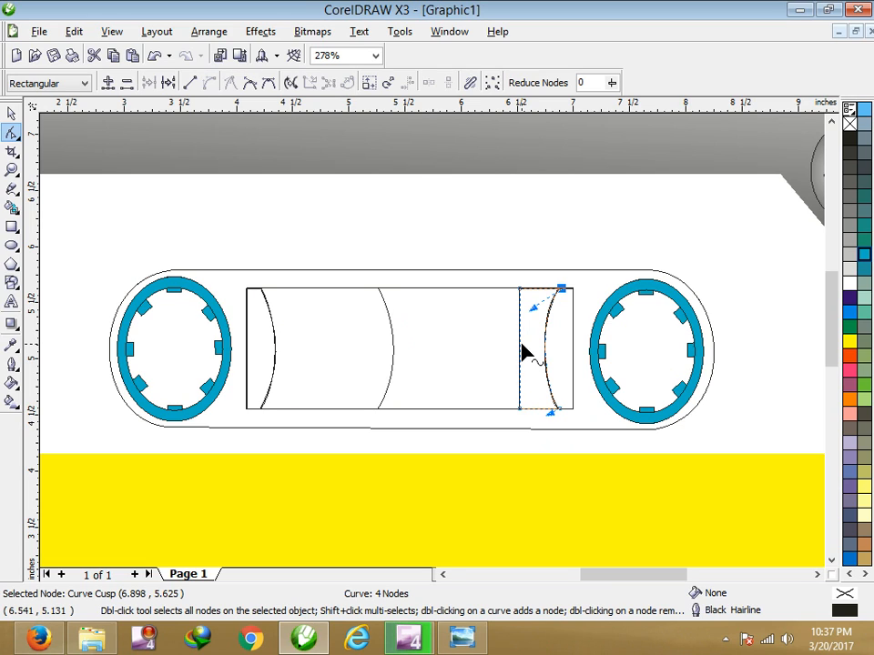
# Convert the right tape shape's left side to a curve and bow it outward toward the window's centre.
pyautogui.click(521, 350)
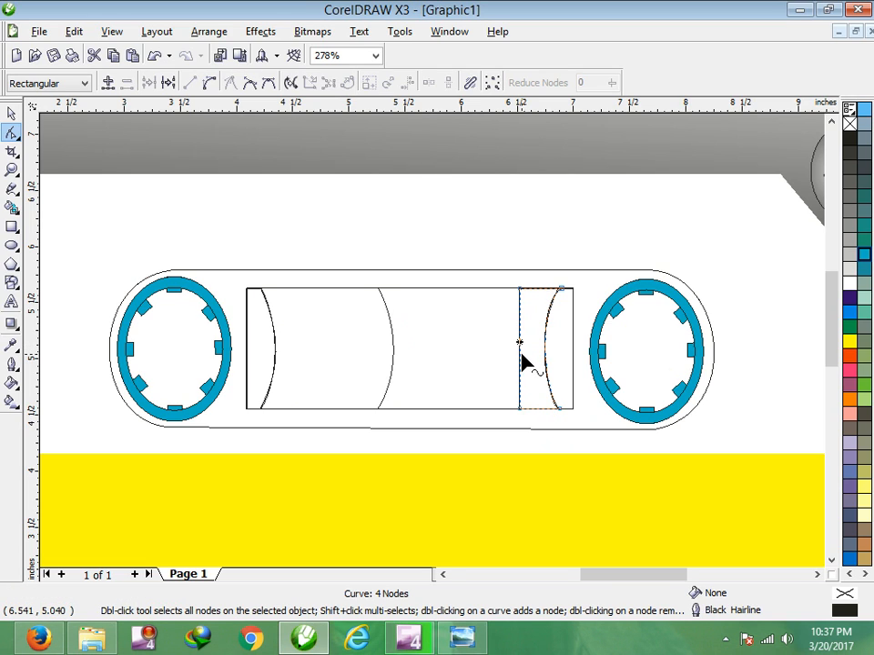
pyautogui.moveTo(520, 357); pyautogui.dragTo(514, 358)
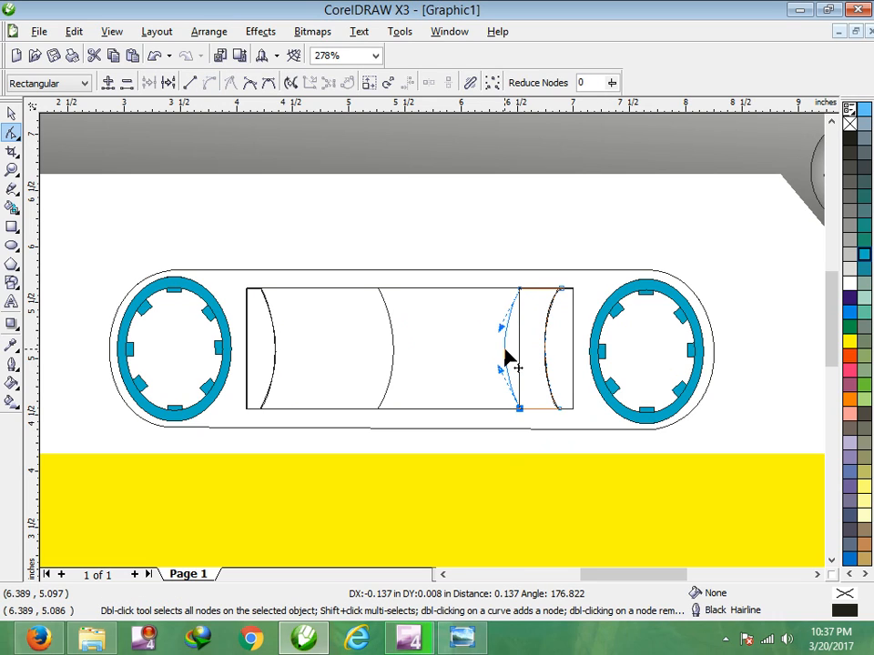
pyautogui.moveTo(505, 349); pyautogui.dragTo(506, 350)
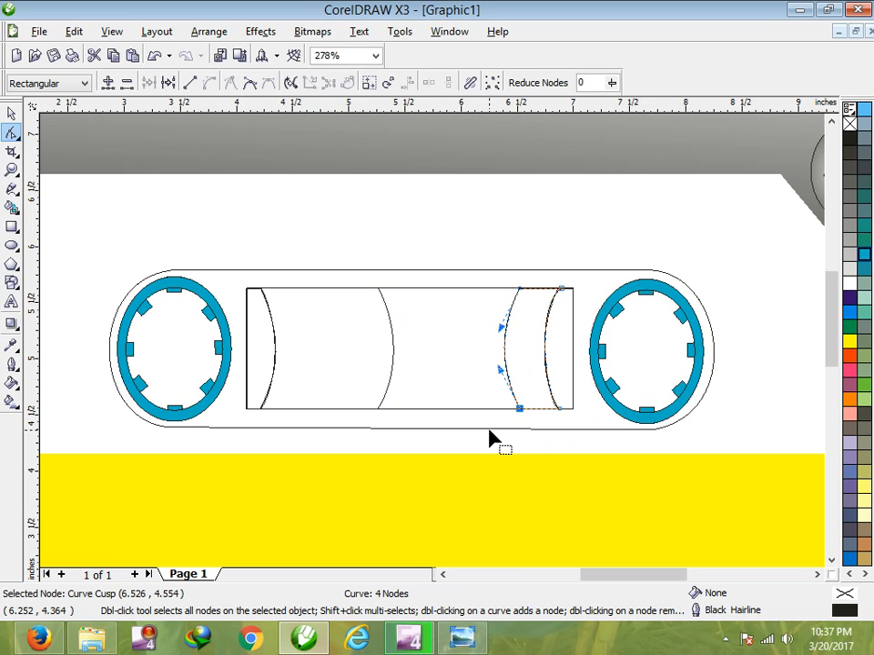
# Fill both the left and right curved tape shapes in the window with Pastel Blue.
pyautogui.click(11, 117)
pyautogui.click(331, 345)
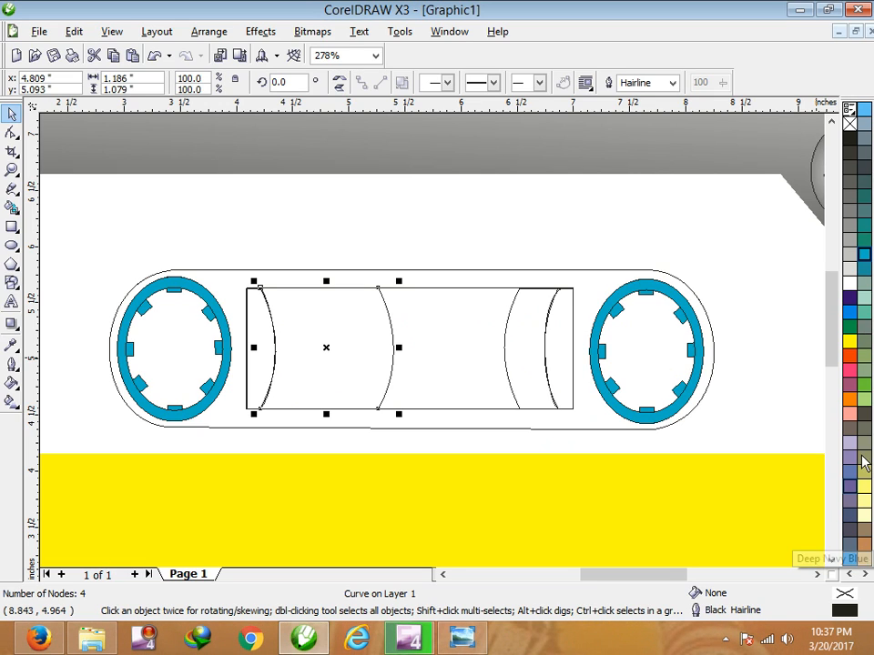
pyautogui.click(864, 544)
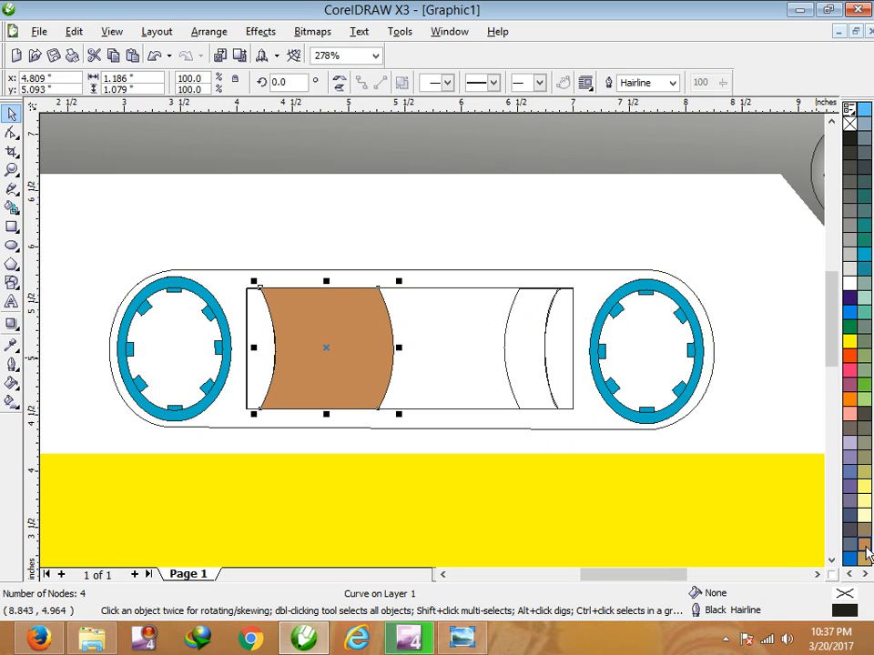
pyautogui.click(849, 517)
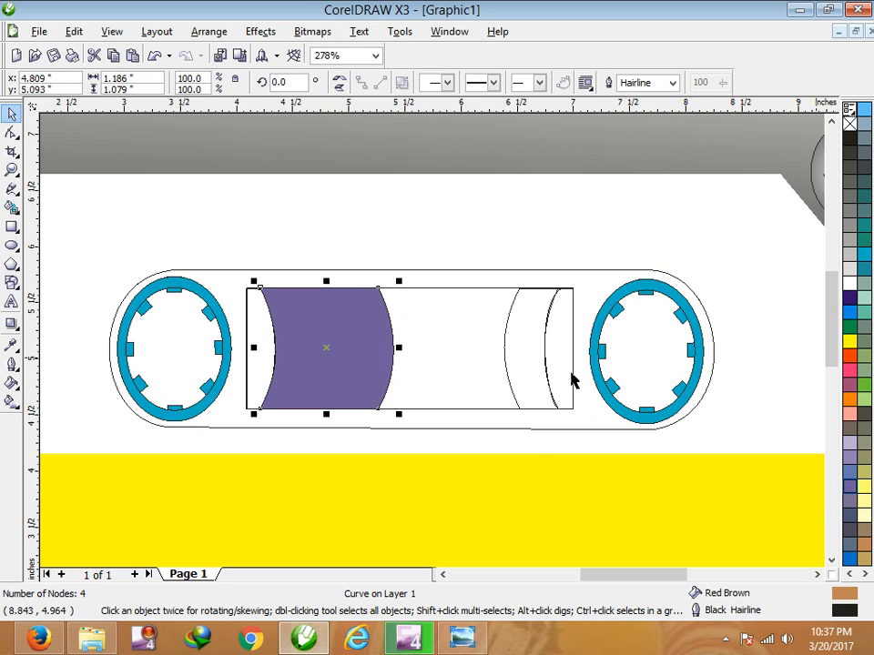
pyautogui.click(517, 346)
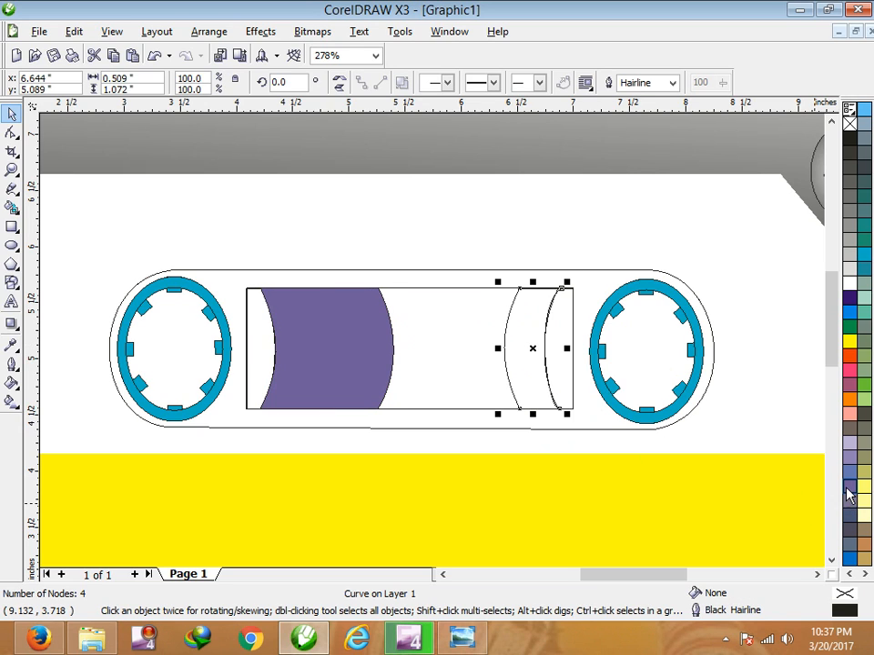
pyautogui.click(849, 458)
pyautogui.click(380, 349)
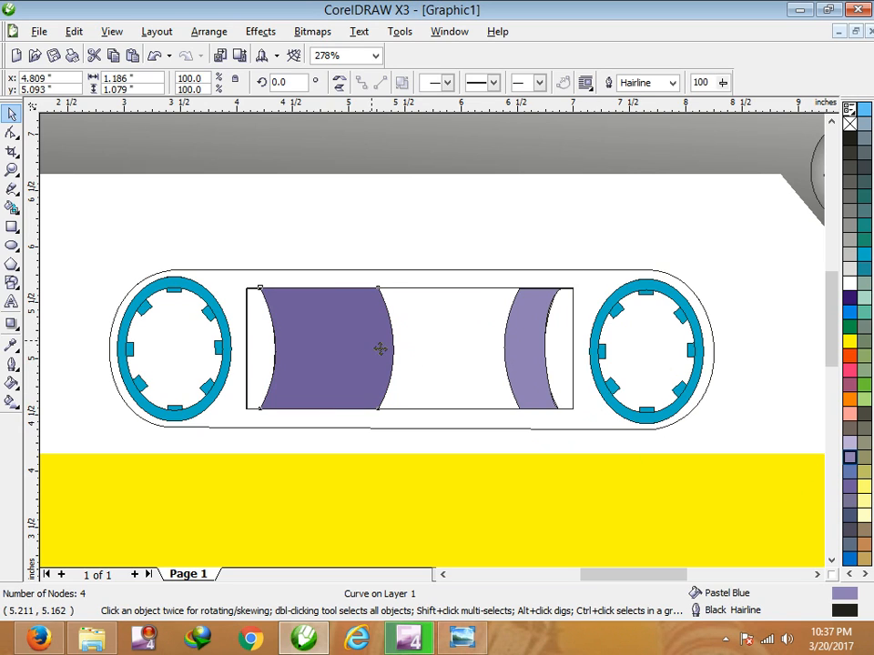
pyautogui.click(850, 458)
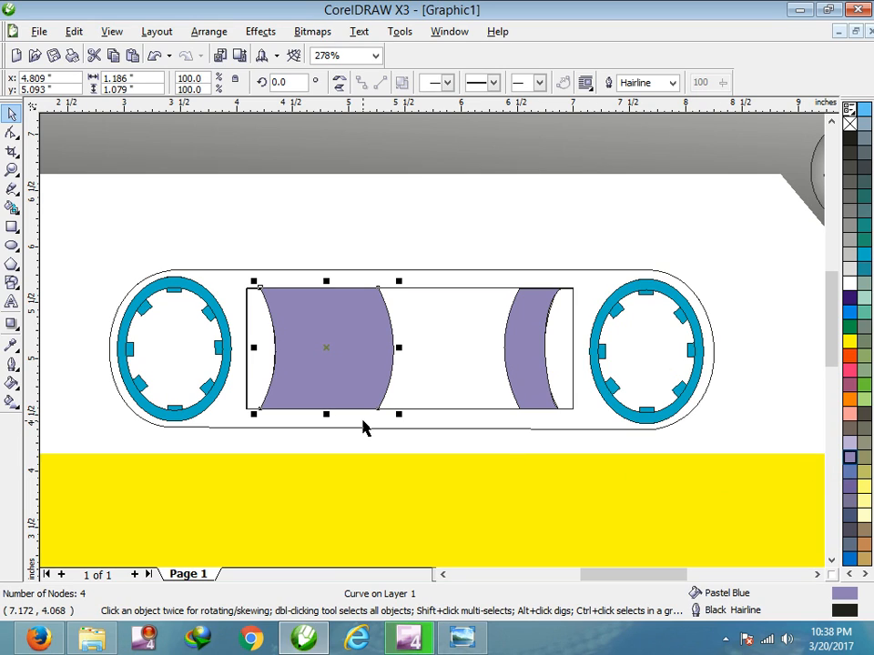
# Fill the two narrow strips at the window's left and right ends with Ghost Green.
pyautogui.click(255, 337)
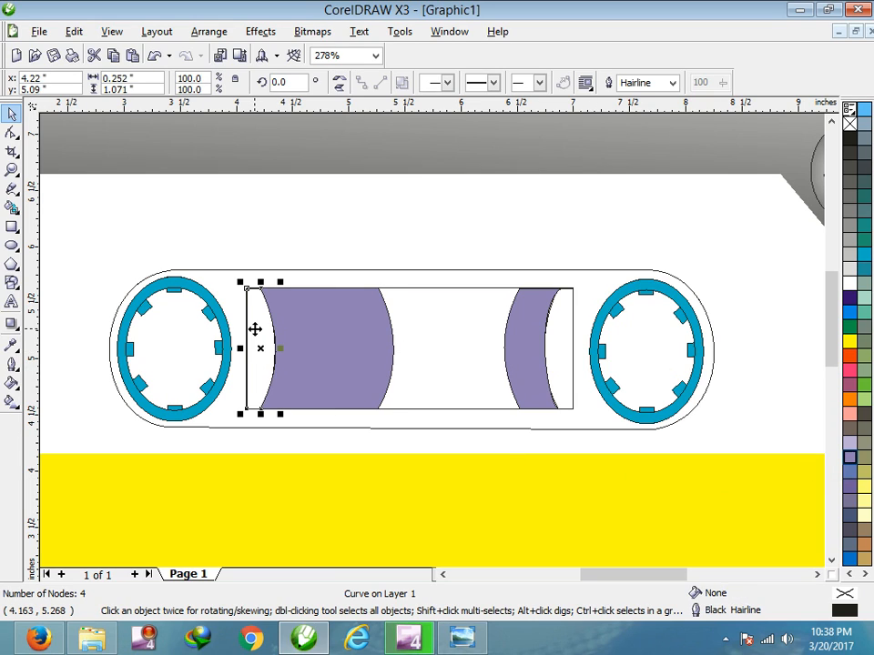
pyautogui.keyDown('shift'); pyautogui.click(552, 351); pyautogui.keyUp('shift')
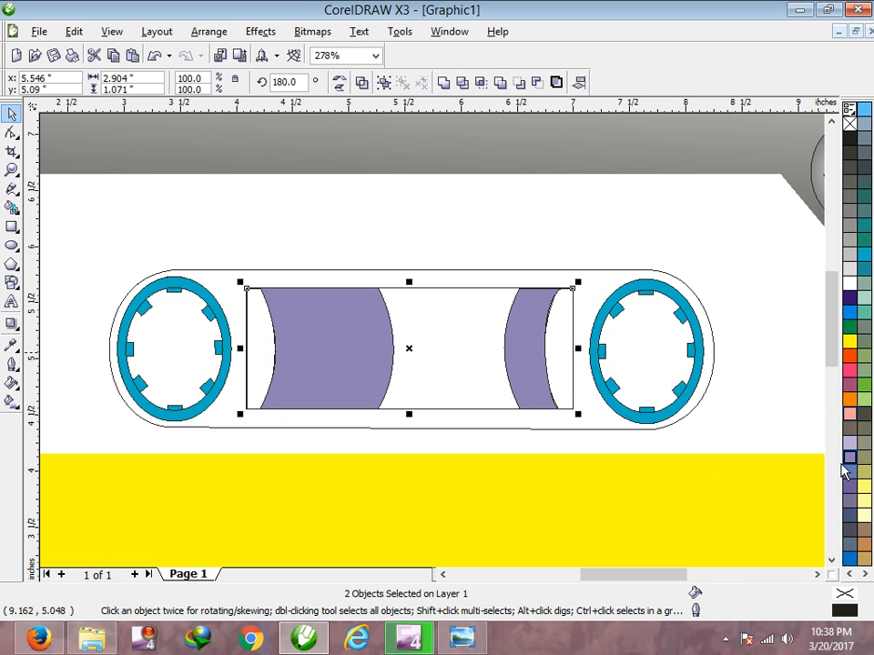
pyautogui.click(867, 513)
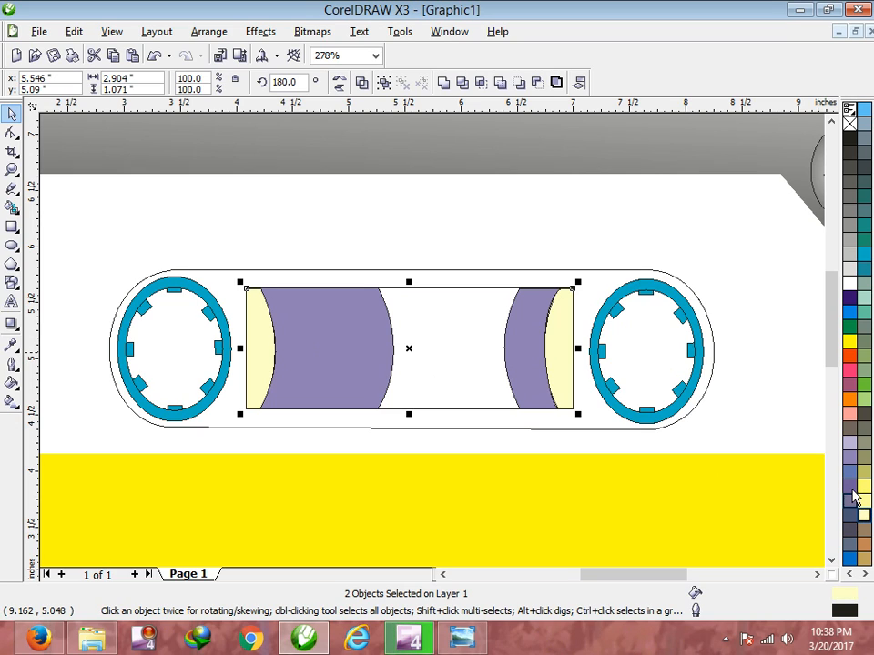
pyautogui.click(865, 288)
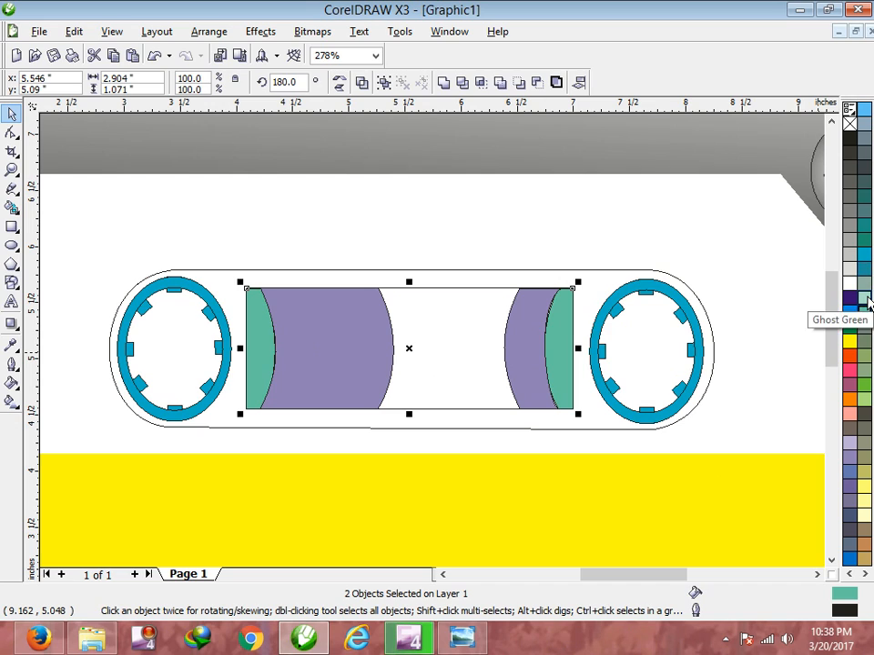
pyautogui.click(865, 298)
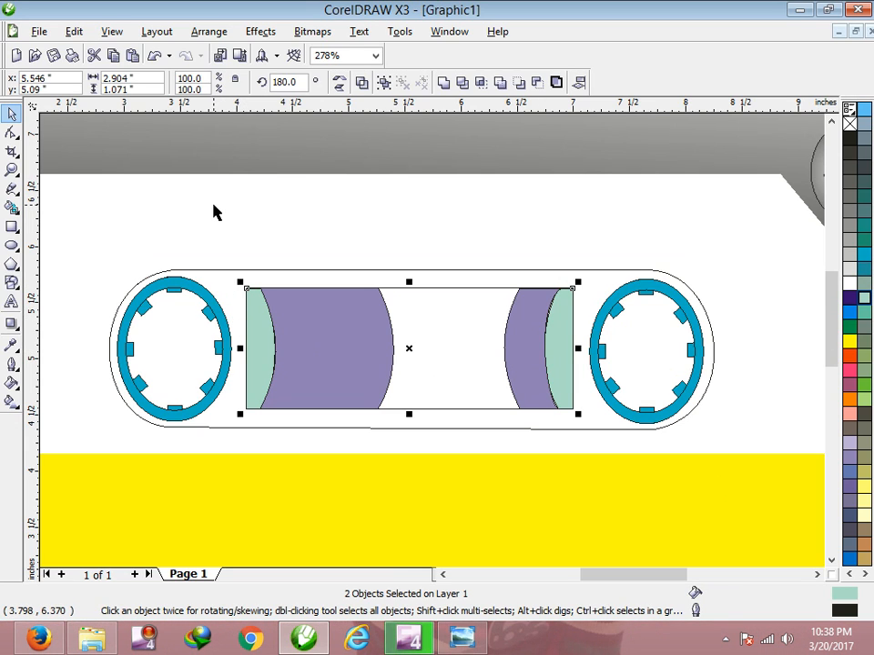
pyautogui.moveTo(214, 206); pyautogui.dragTo(273, 355)
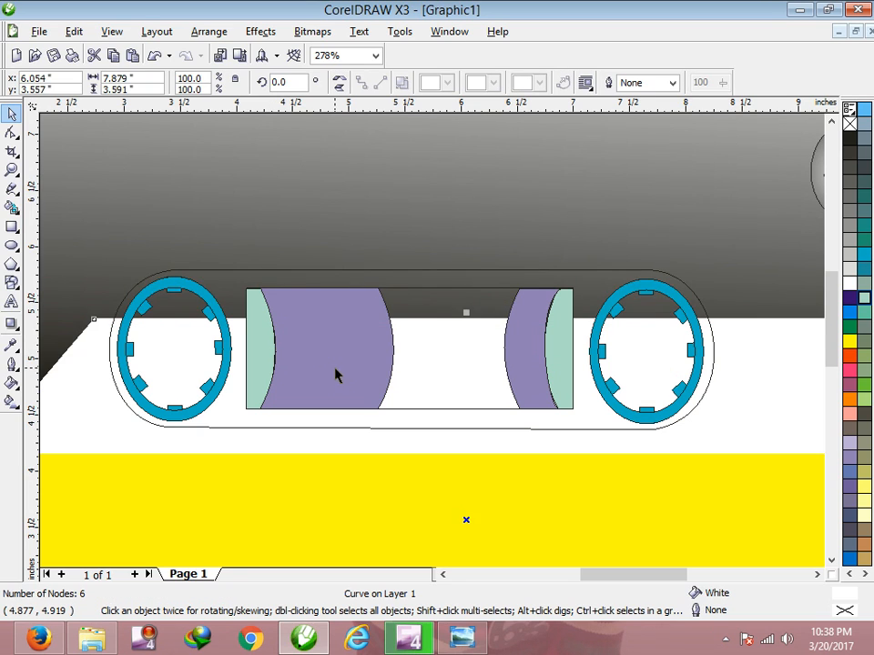
pyautogui.hotkey('ctrl', 'z')
# Fill the rounded outline surrounding the reel hubs and window with 40% Black.
pyautogui.click(376, 55)
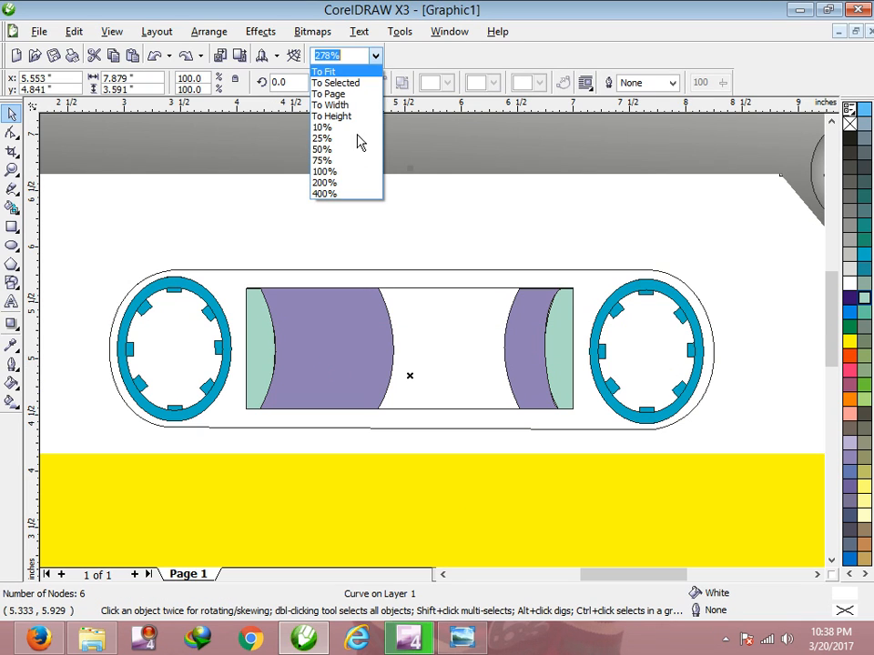
pyautogui.click(332, 172)
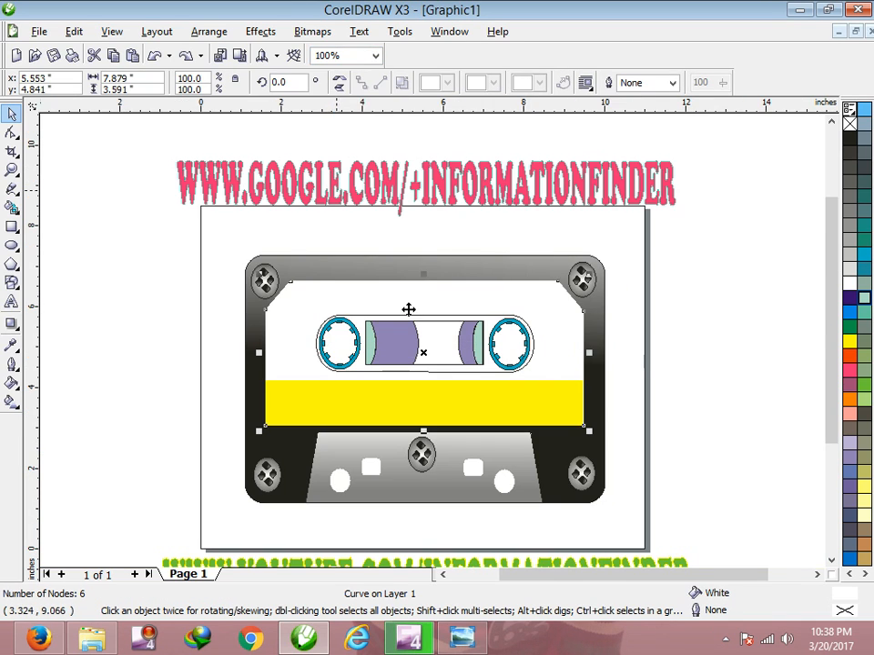
pyautogui.click(710, 392)
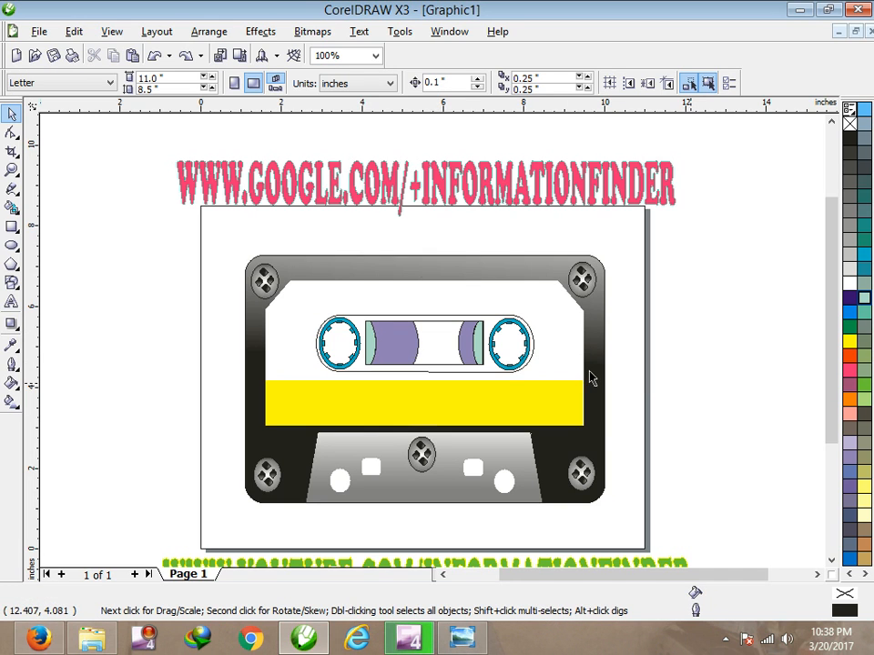
pyautogui.moveTo(296, 224); pyautogui.dragTo(561, 390)
pyautogui.click(681, 400)
pyautogui.click(360, 317)
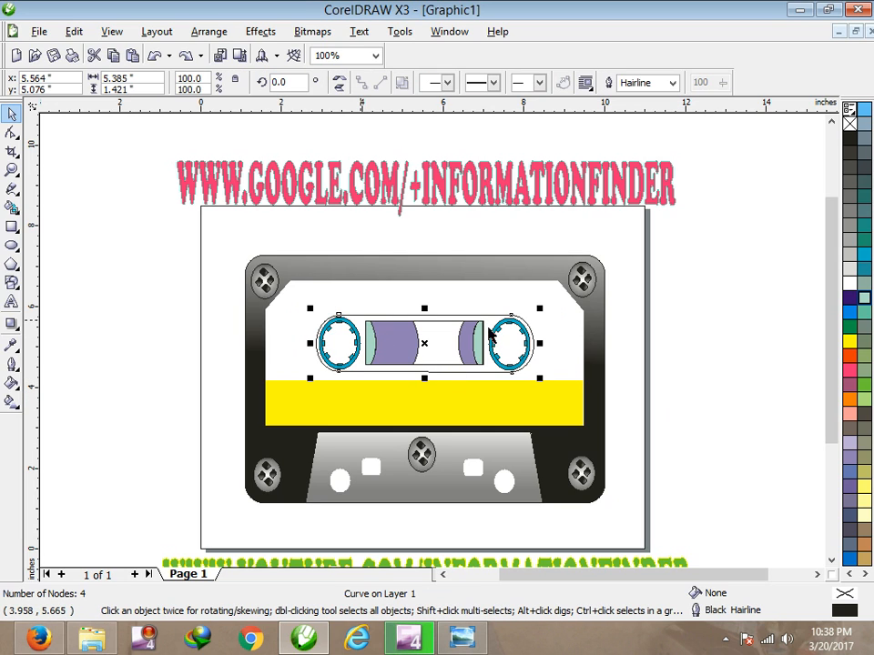
pyautogui.click(848, 230)
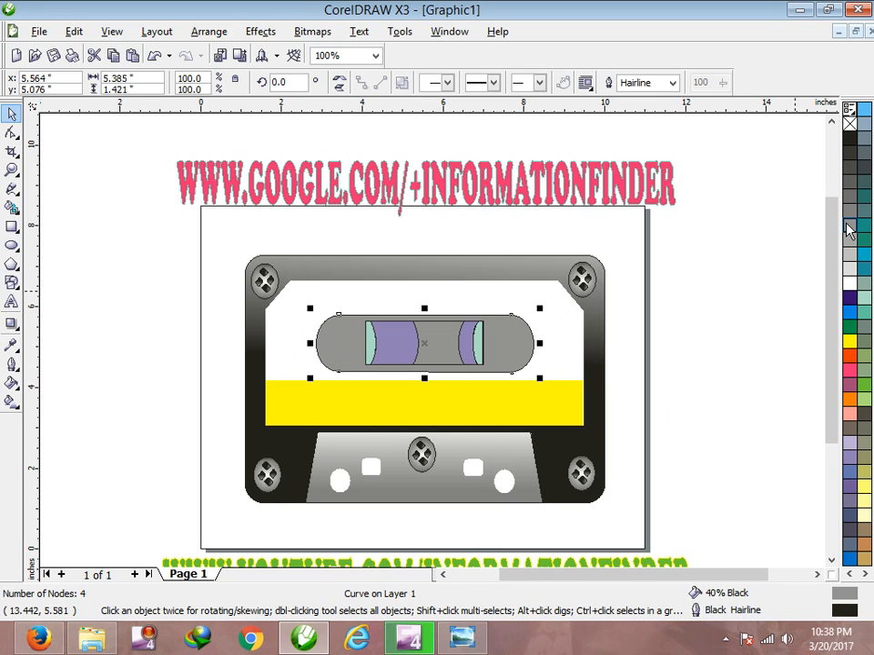
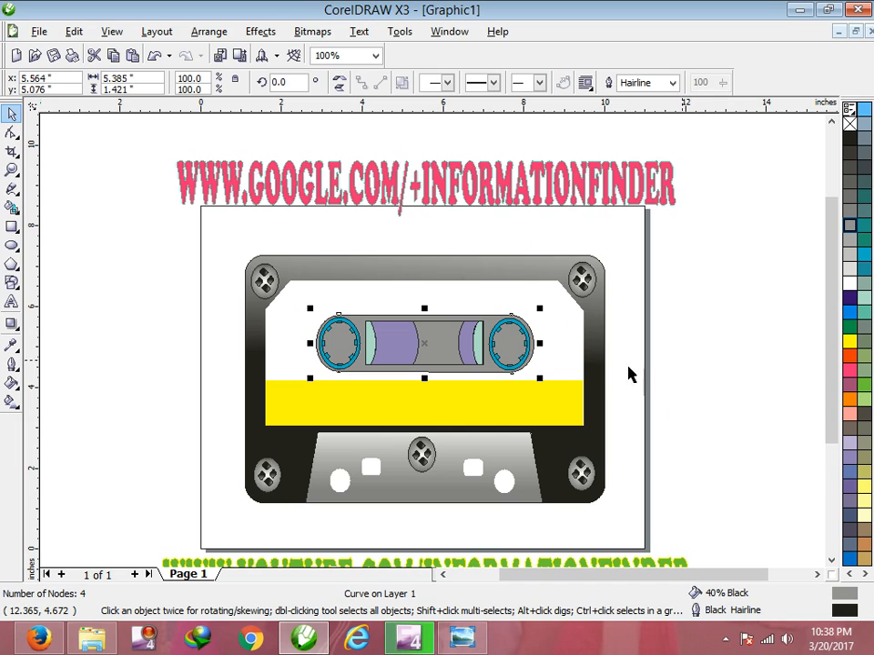
pyautogui.click(342, 330)
pyautogui.click(855, 284)
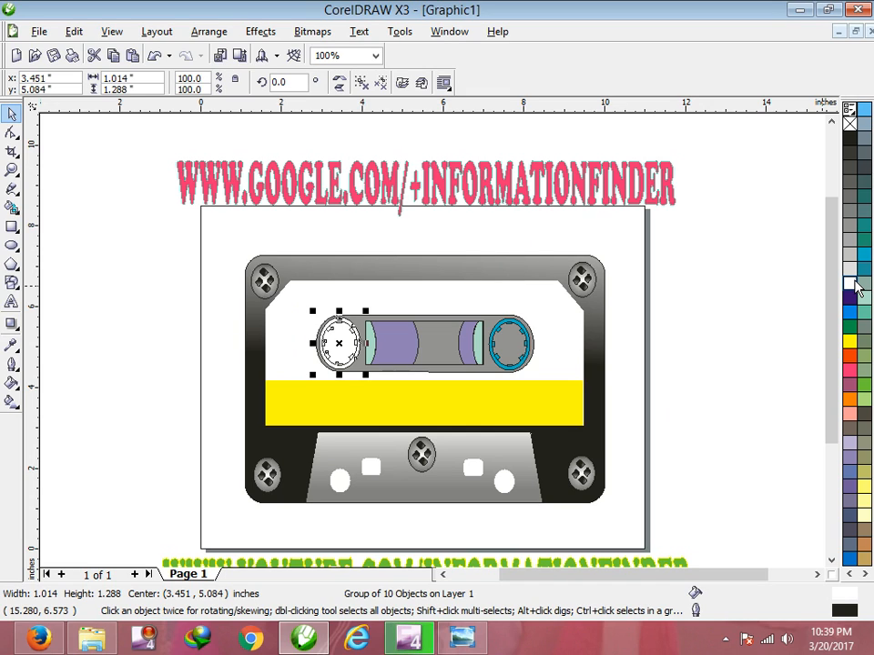
pyautogui.hotkey('ctrl', 'z')
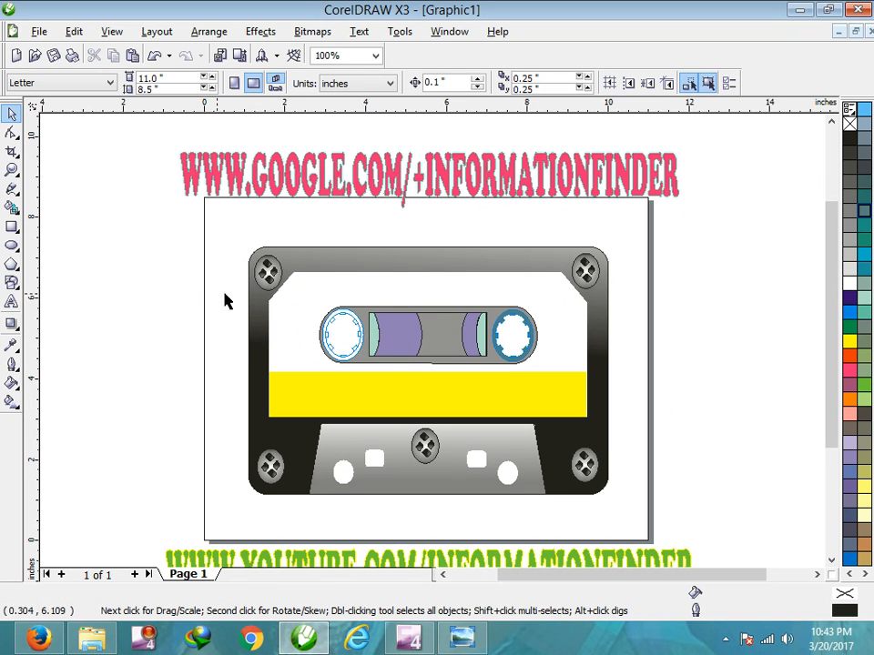
# Ungroup all of the left reel hub's objects into a separate ring, teeth and centre.
pyautogui.moveTo(219, 294); pyautogui.dragTo(365, 384)
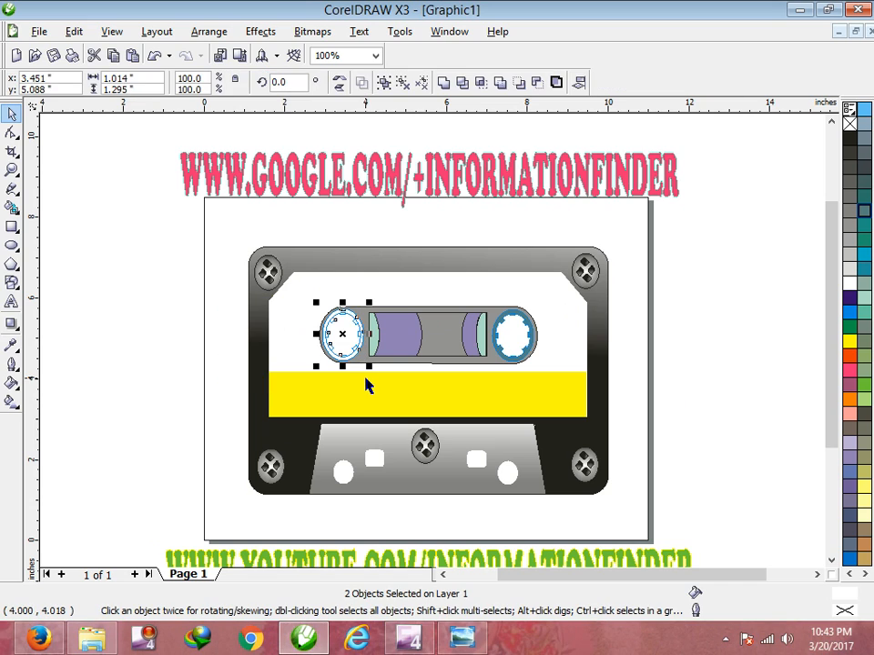
pyautogui.click(404, 85)
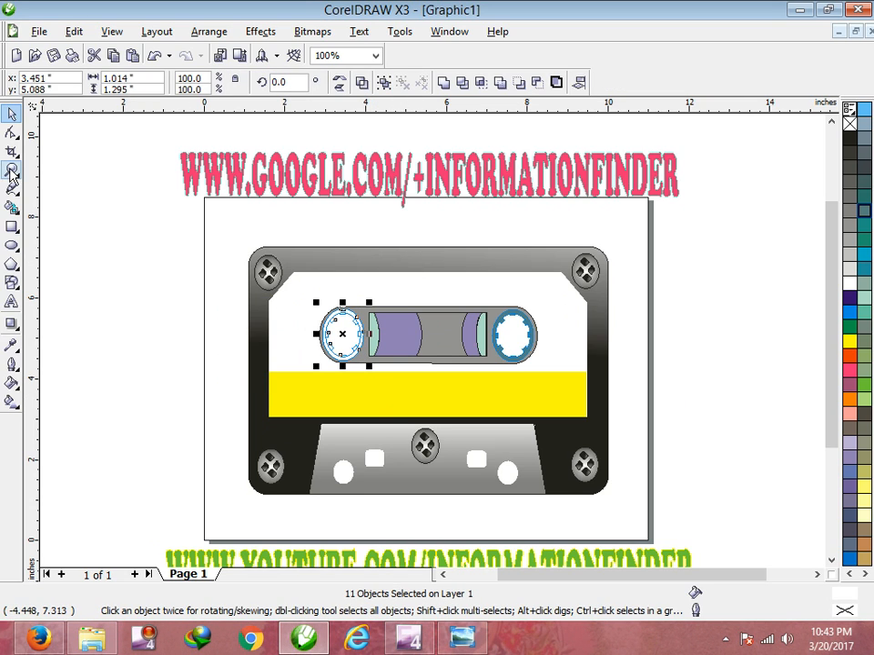
pyautogui.click(12, 170)
pyautogui.click(341, 336)
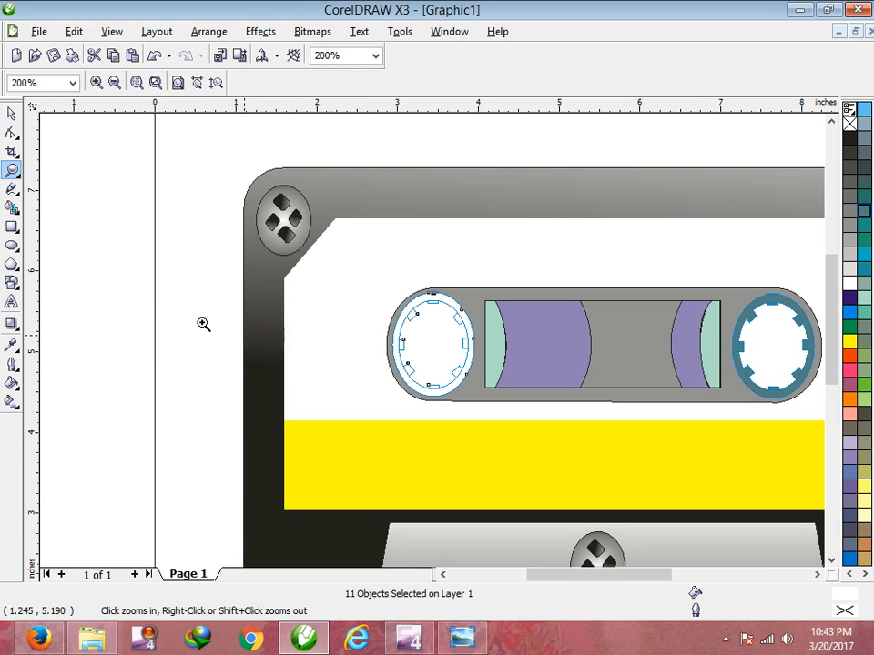
pyautogui.click(12, 113)
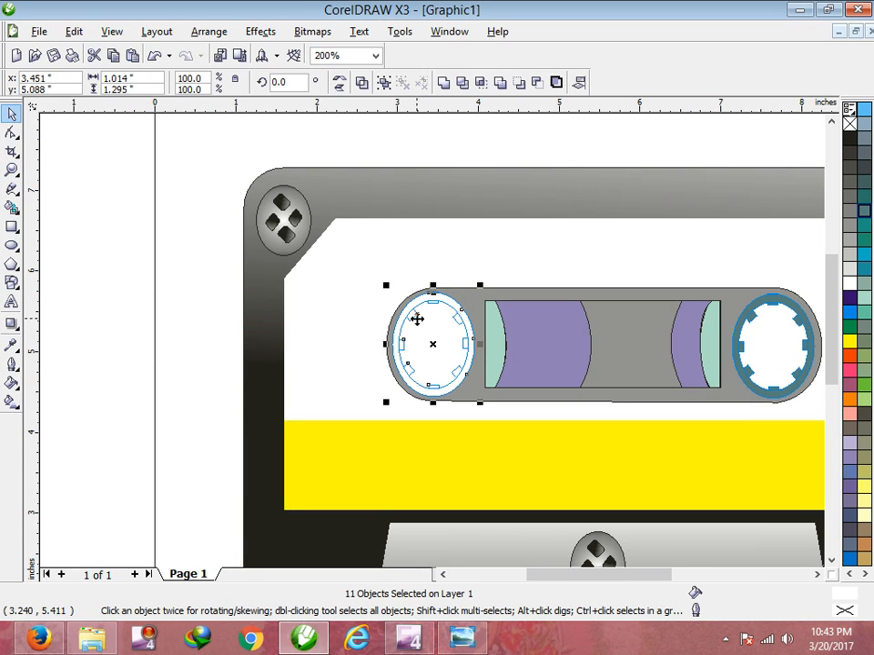
pyautogui.click(136, 343)
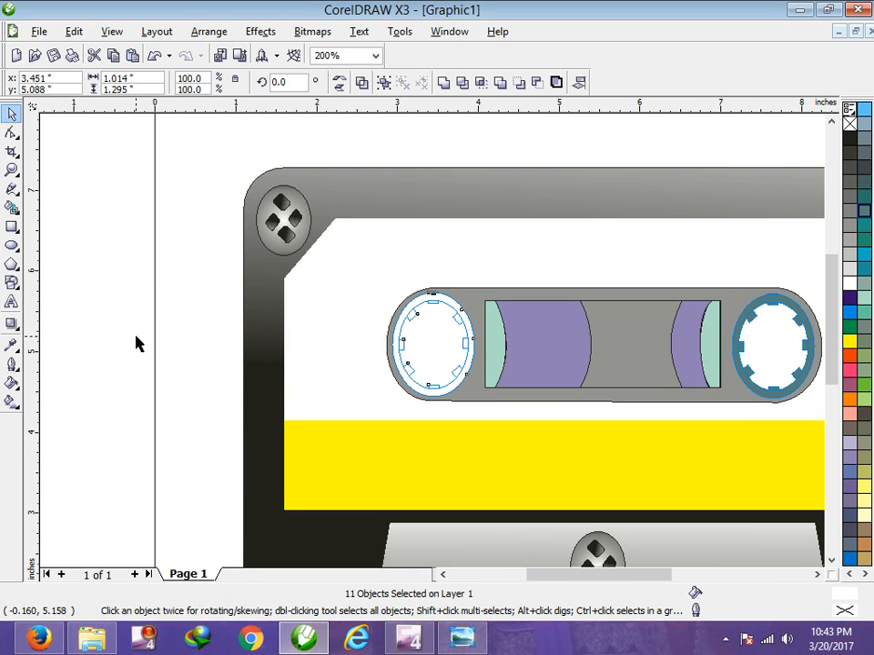
# Fill the left reel hub's ring with Kentucky Green, matching the right hub.
pyautogui.click(414, 325)
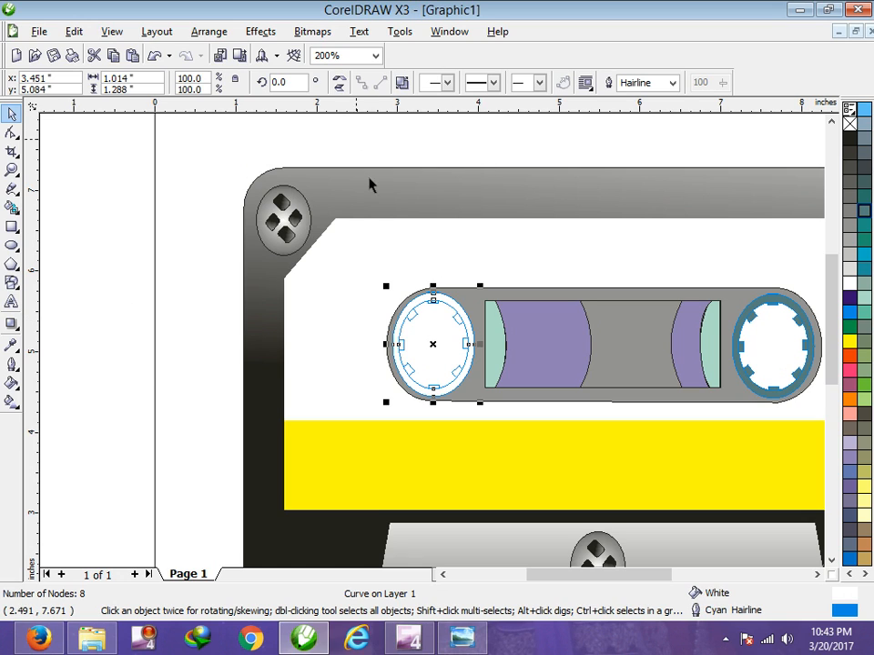
pyautogui.moveTo(186, 275); pyautogui.dragTo(483, 428)
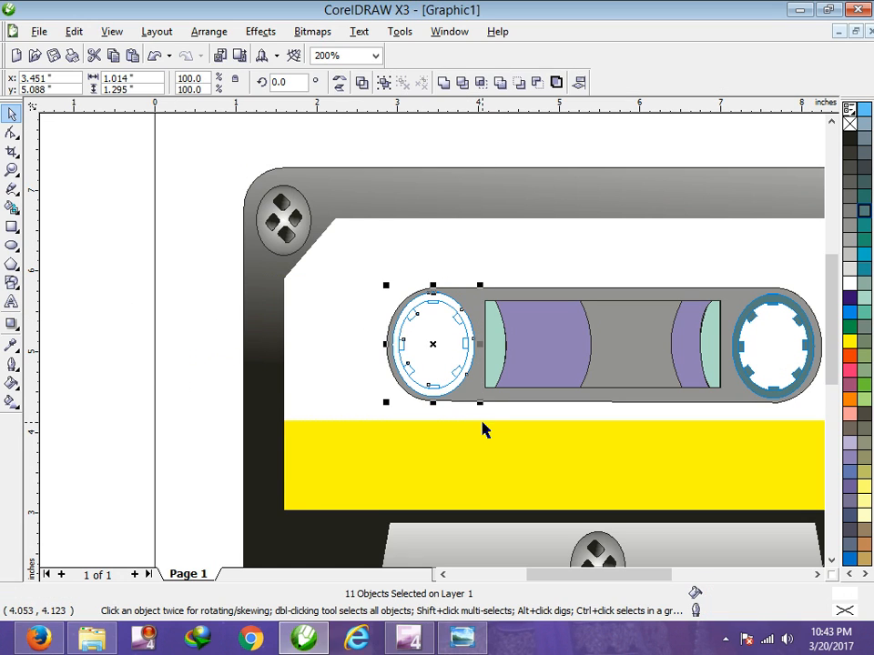
pyautogui.click(221, 321)
pyautogui.click(412, 315)
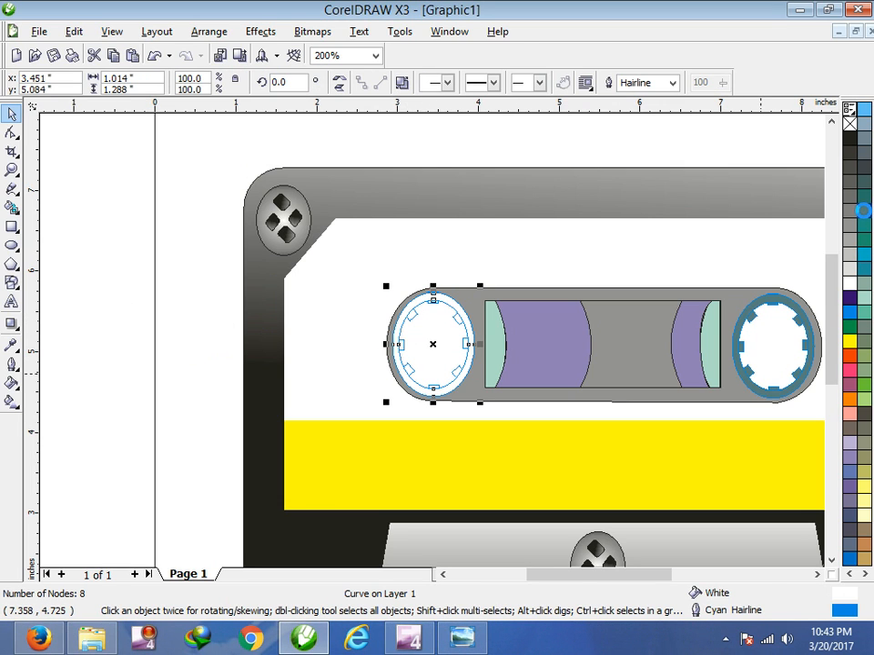
pyautogui.click(863, 211)
pyautogui.click(148, 382)
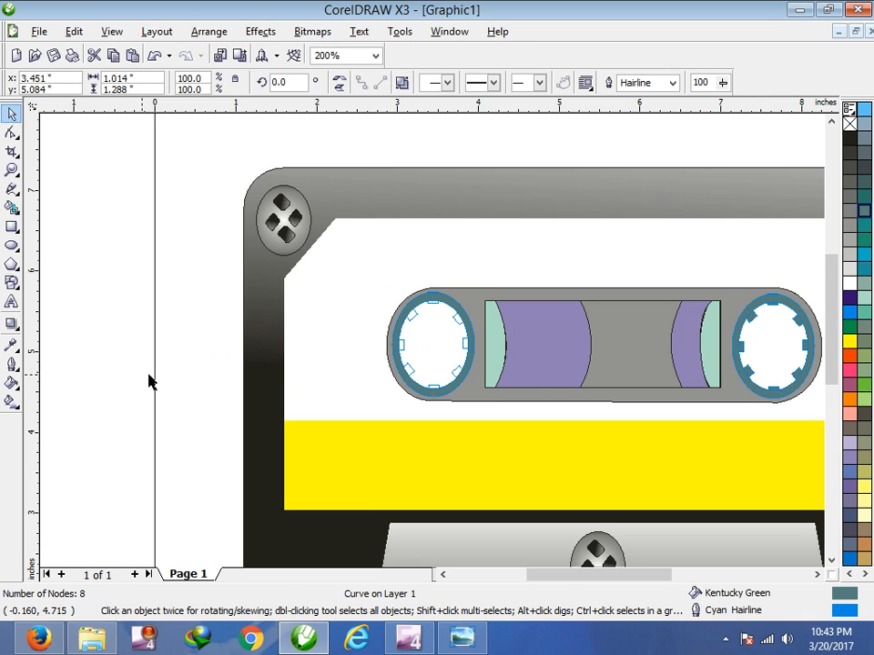
# Fill seven of the left reel hub's teeth, all except the top one, with Kentucky Green.
pyautogui.click(416, 319)
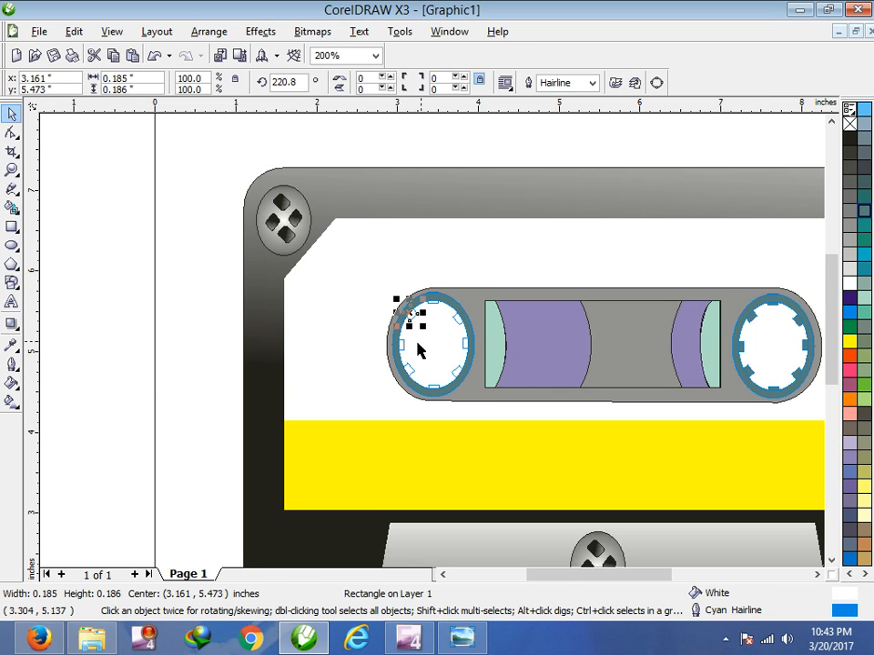
pyautogui.keyDown('shift'); pyautogui.click(403, 346); pyautogui.keyUp('shift')
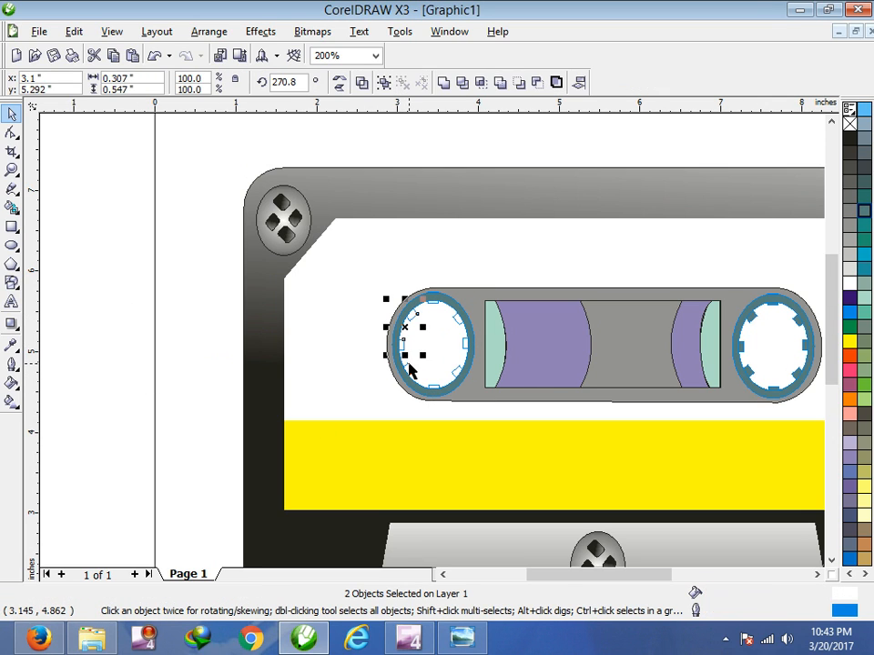
pyautogui.keyDown('shift'); pyautogui.click(407, 366); pyautogui.keyUp('shift')
pyautogui.keyDown('shift'); pyautogui.click(436, 386); pyautogui.keyUp('shift')
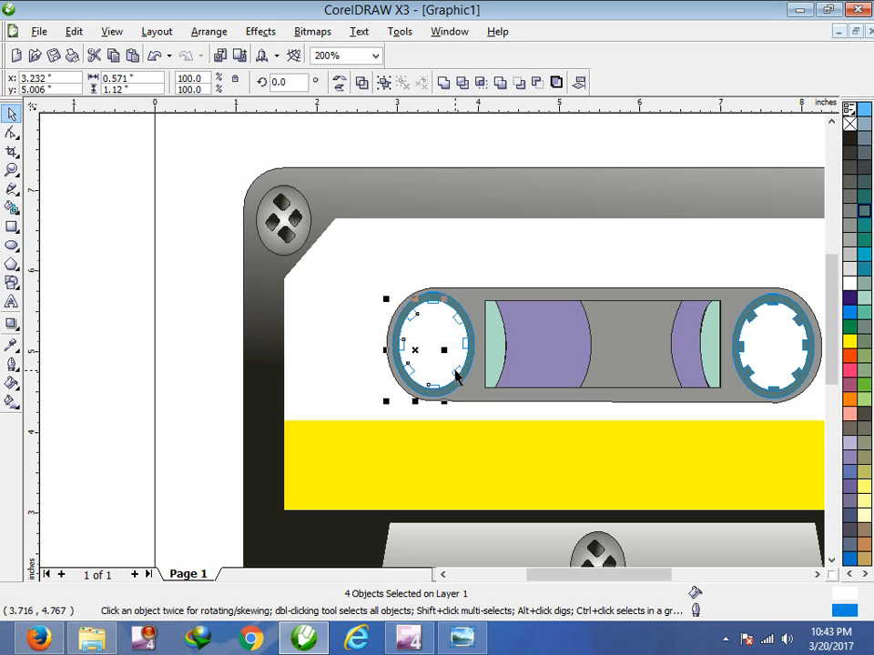
pyautogui.keyDown('shift'); pyautogui.click(465, 353); pyautogui.keyUp('shift')
pyautogui.keyDown('shift'); pyautogui.click(465, 344); pyautogui.keyUp('shift')
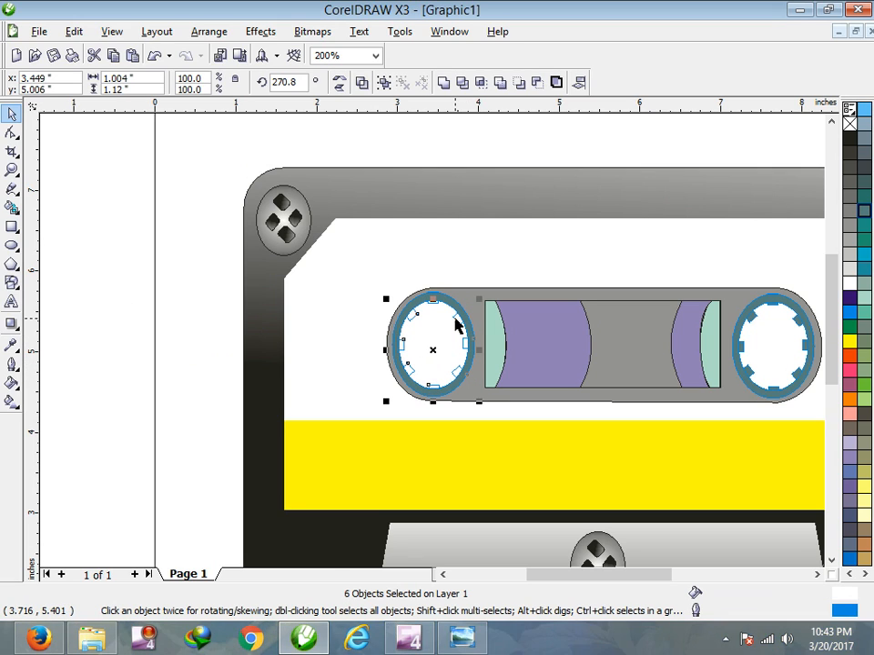
pyautogui.keyDown('shift'); pyautogui.click(455, 320); pyautogui.keyUp('shift')
pyautogui.click(867, 215)
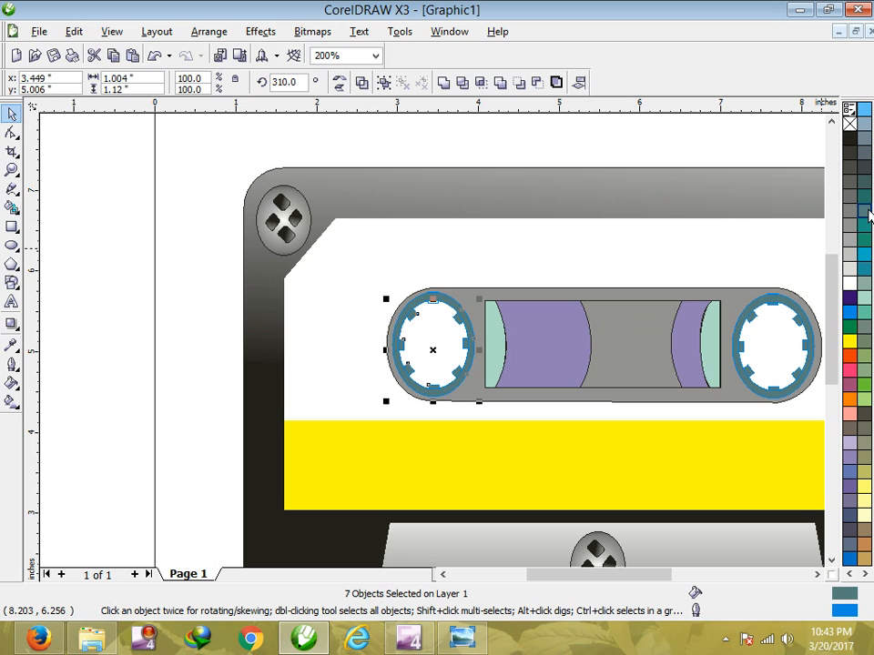
pyautogui.click(160, 359)
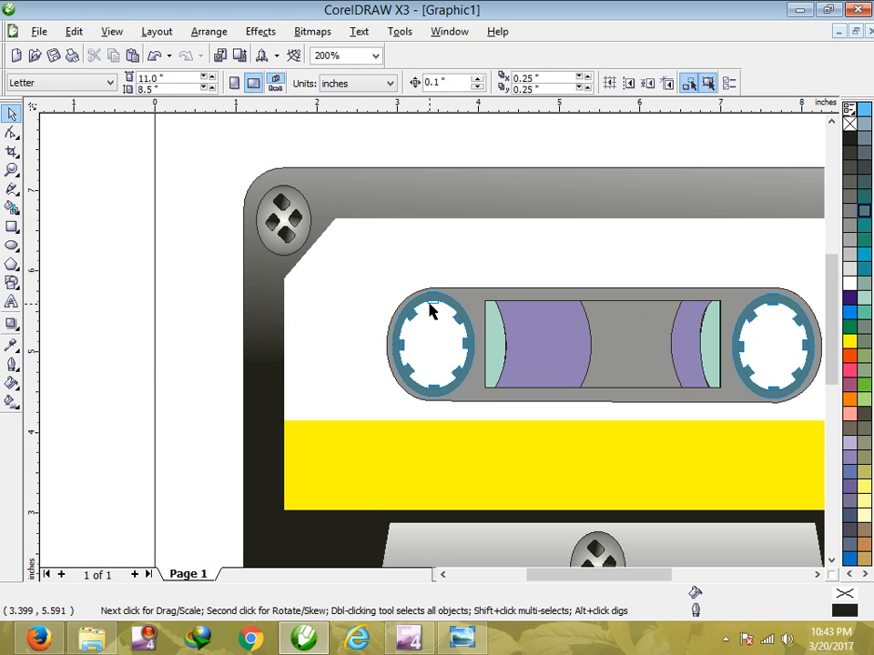
# Fill the left reel hub's remaining top tooth with Kentucky Green.
pyautogui.click(433, 310)
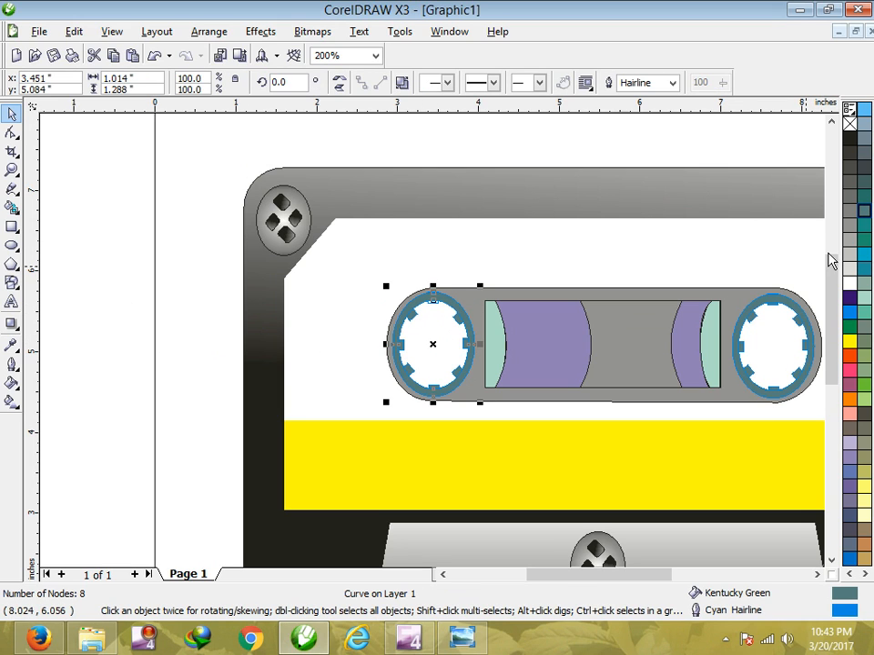
pyautogui.click(74, 388)
pyautogui.click(436, 308)
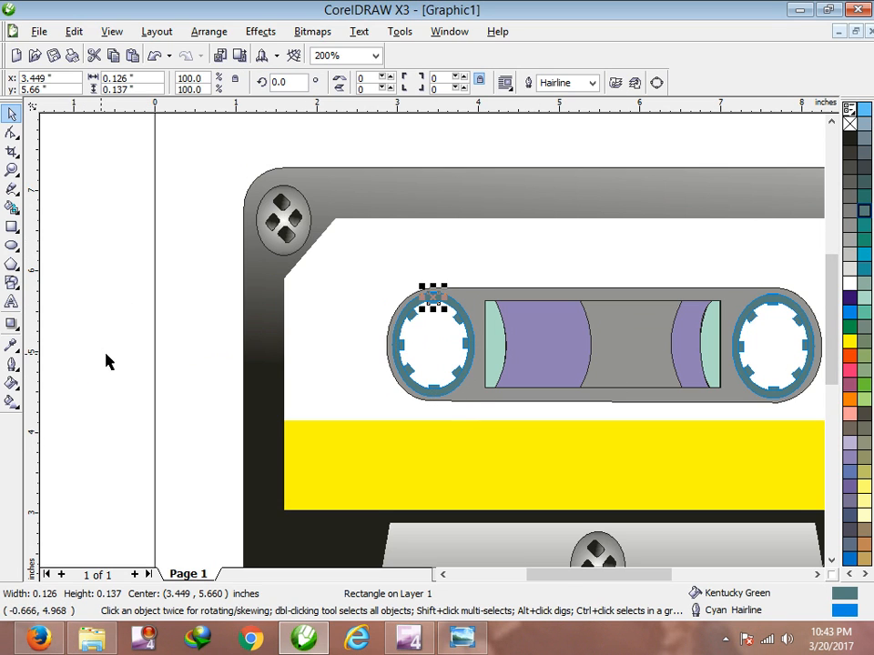
# Group the ring, teeth and centre of the left reel hub into one object.
pyautogui.moveTo(188, 261); pyautogui.dragTo(481, 428)
pyautogui.click(383, 83)
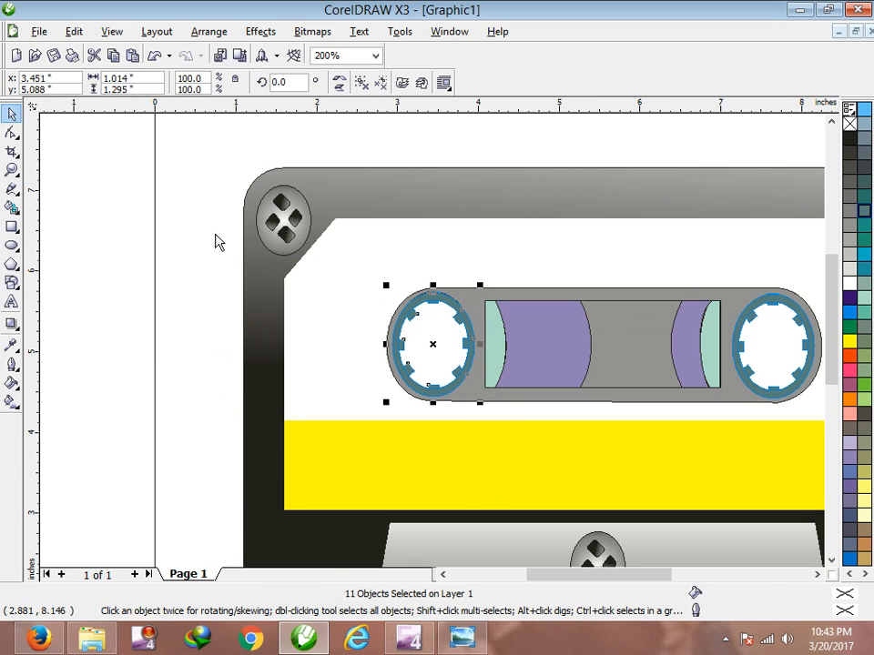
pyautogui.click(312, 119)
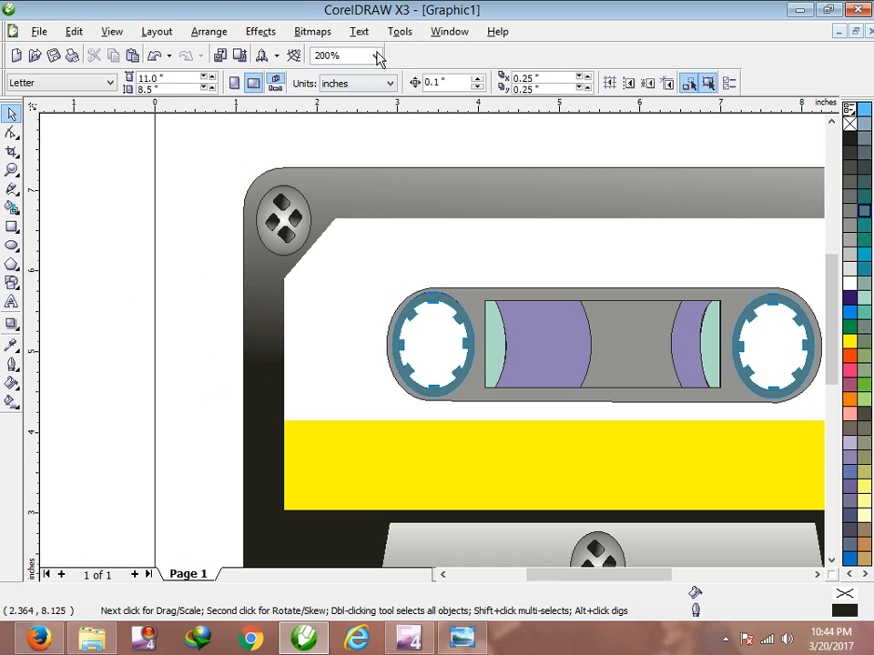
# Group both reel hubs, the tape window's pieces and the surrounding rounded outline together.
pyautogui.click(375, 56)
pyautogui.click(333, 161)
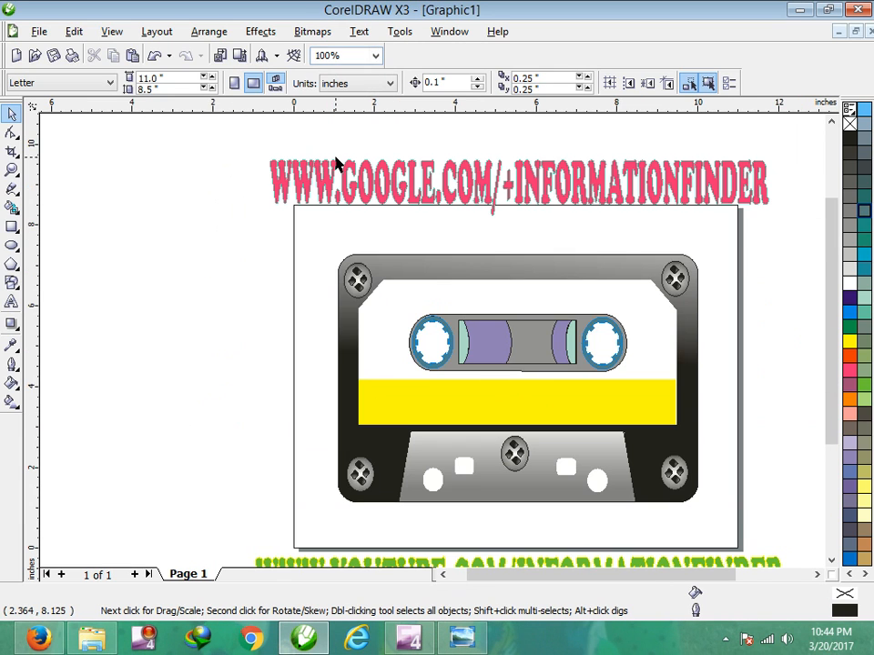
pyautogui.moveTo(832, 341); pyautogui.dragTo(832, 360)
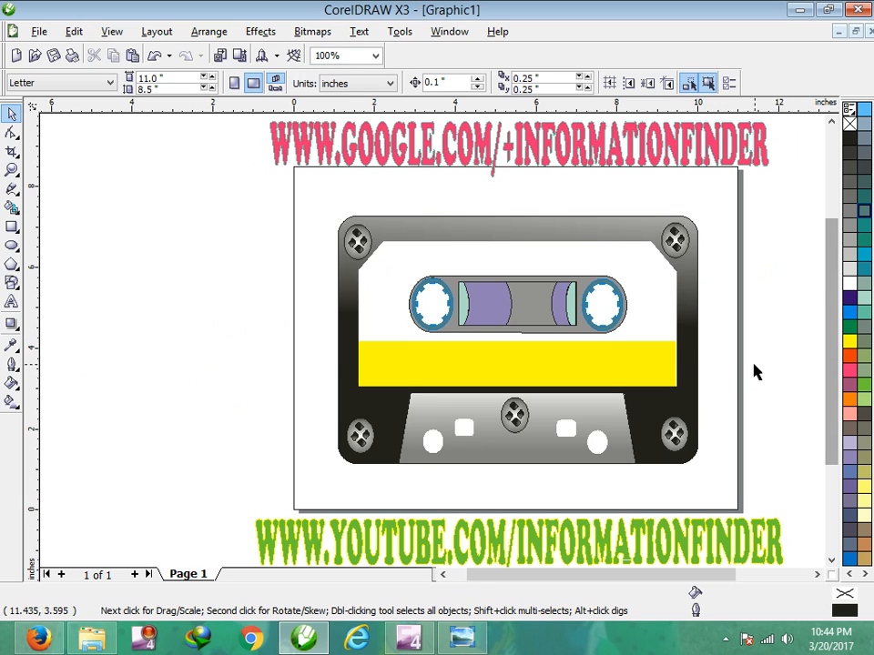
pyautogui.moveTo(274, 255); pyautogui.dragTo(648, 358)
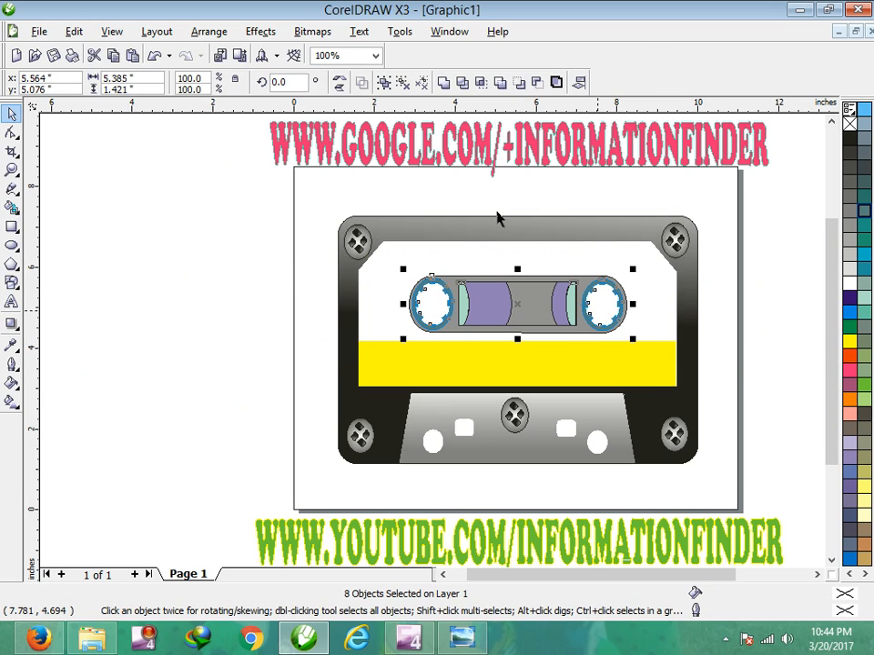
pyautogui.click(384, 82)
pyautogui.click(195, 273)
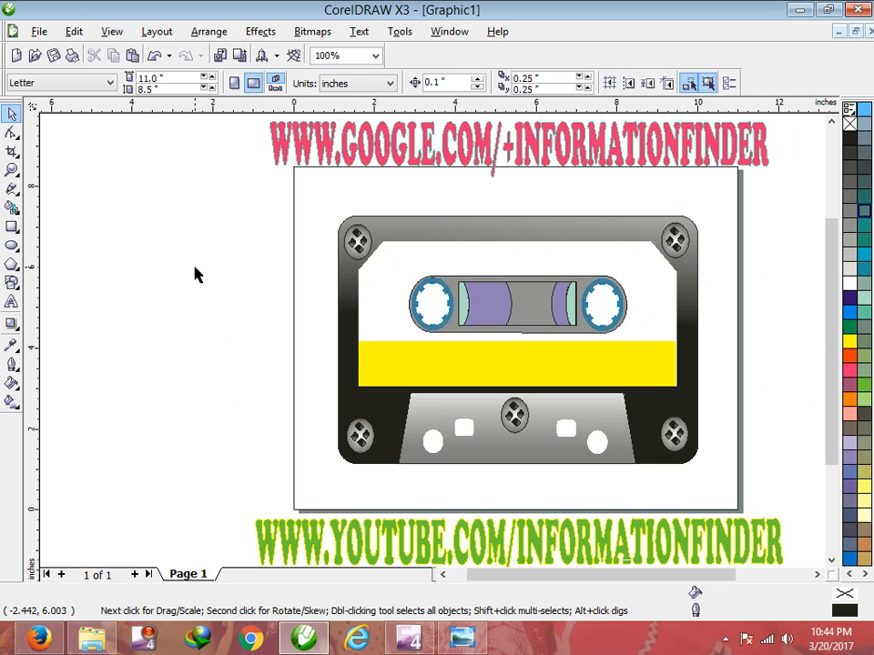
# Draw a straight horizontal Bezier line through the middle of the tape window, end to end, with a white outline.
pyautogui.click(12, 188)
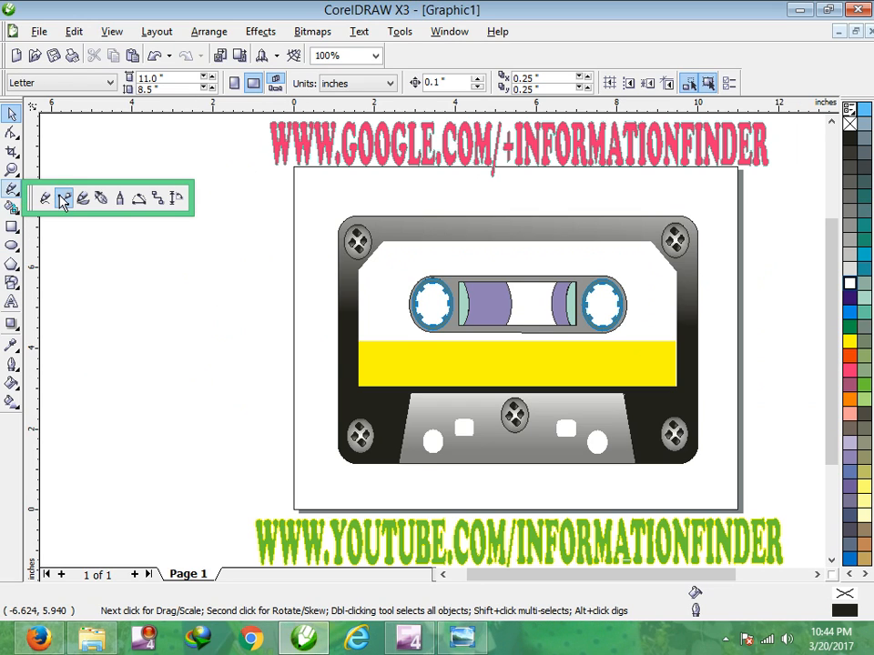
pyautogui.click(63, 198)
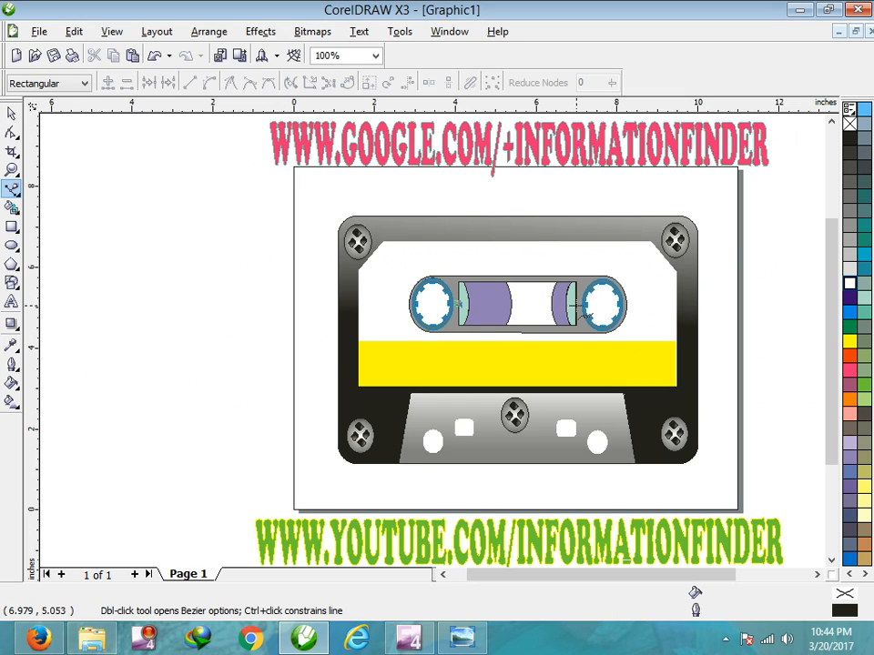
pyautogui.click(575, 305)
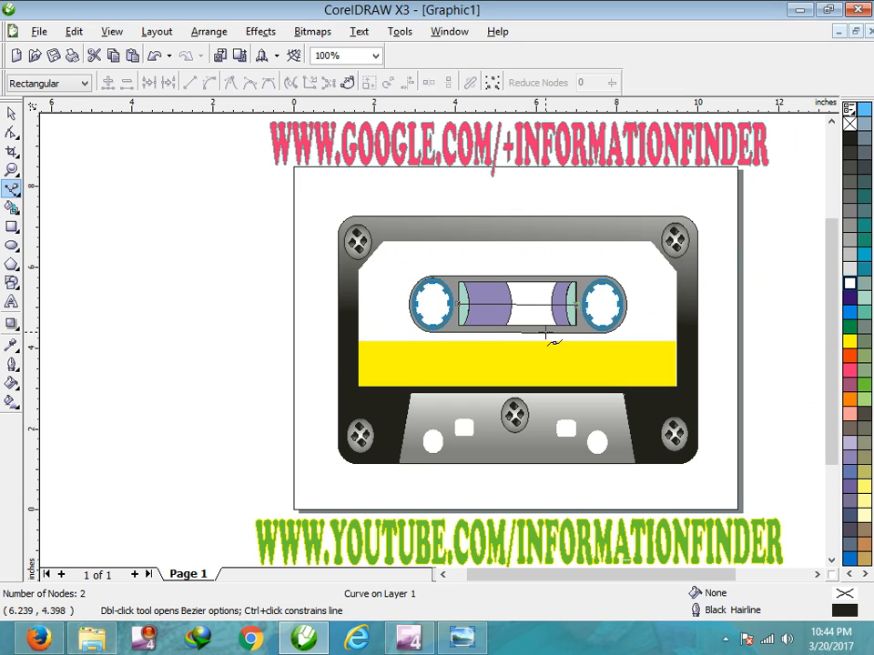
pyautogui.rightClick(849, 284)
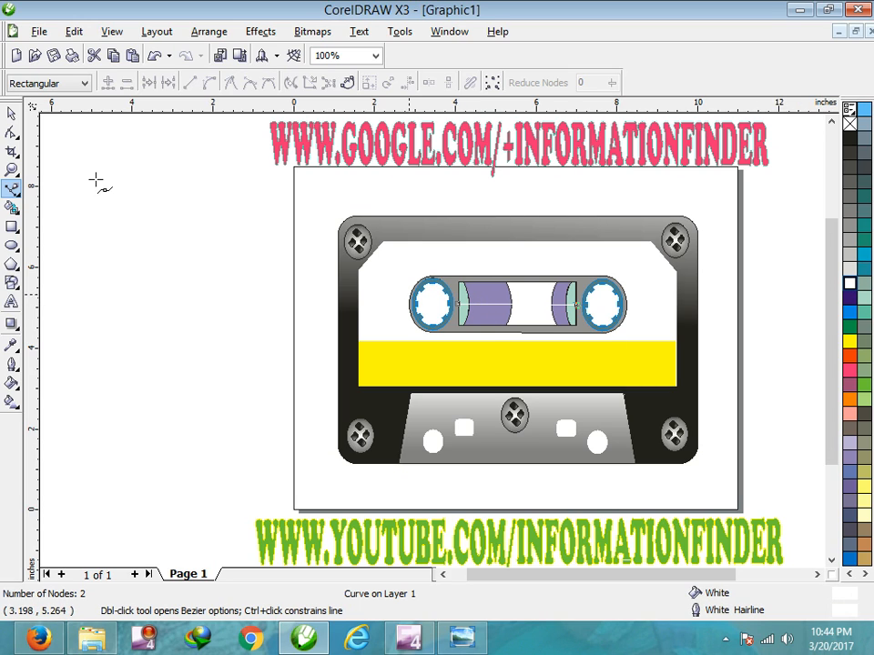
pyautogui.click(11, 114)
# Draw a vertical Bezier tick about 0.61 inches tall across the line on the left purple area and colour it white.
pyautogui.click(12, 188)
pyautogui.moveTo(478, 296); pyautogui.dragTo(478, 320)
pyautogui.click(478, 319)
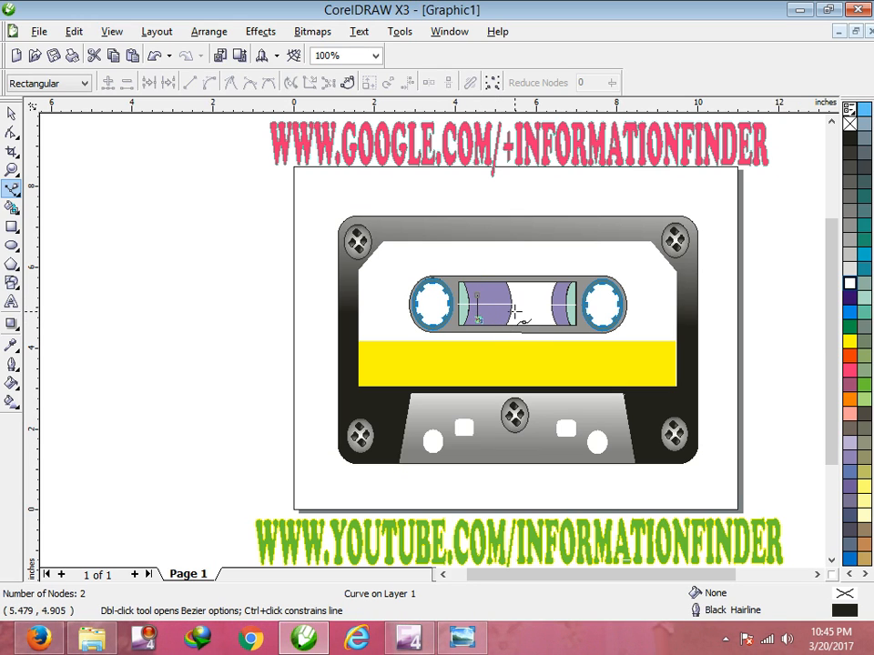
pyautogui.click(14, 119)
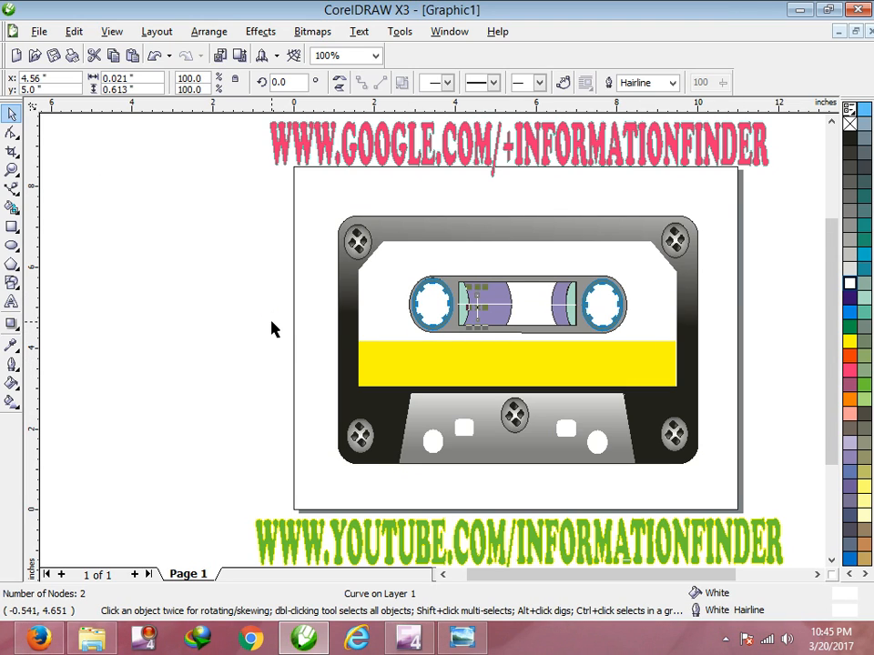
# Place two copies of the white tick further right on the left purple area, spaced 0.3 inches apart.
pyautogui.press('Right')
pyautogui.press('Right')
pyautogui.press('Right')
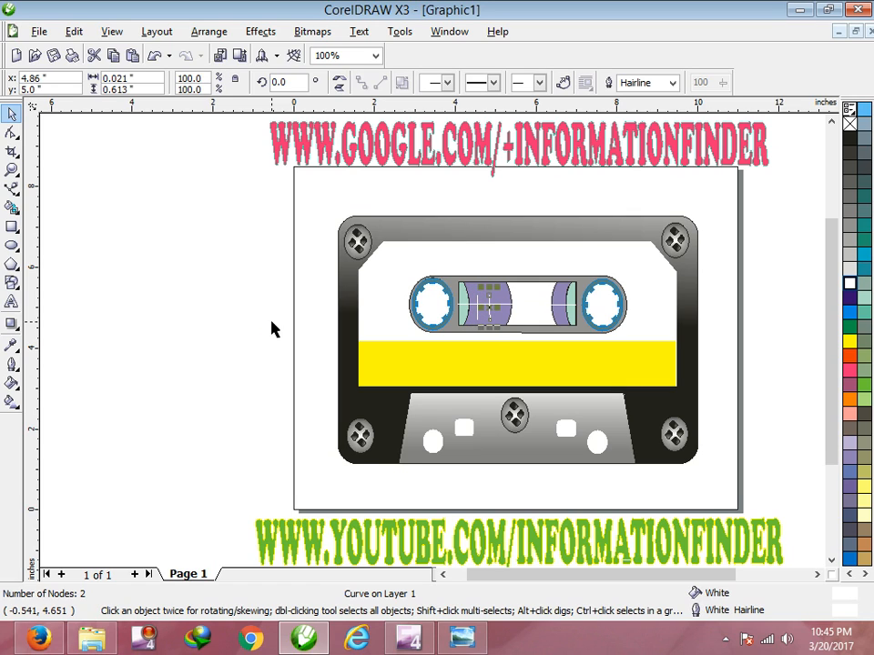
pyautogui.press('Right')
pyautogui.press('Right')
pyautogui.press('Right')
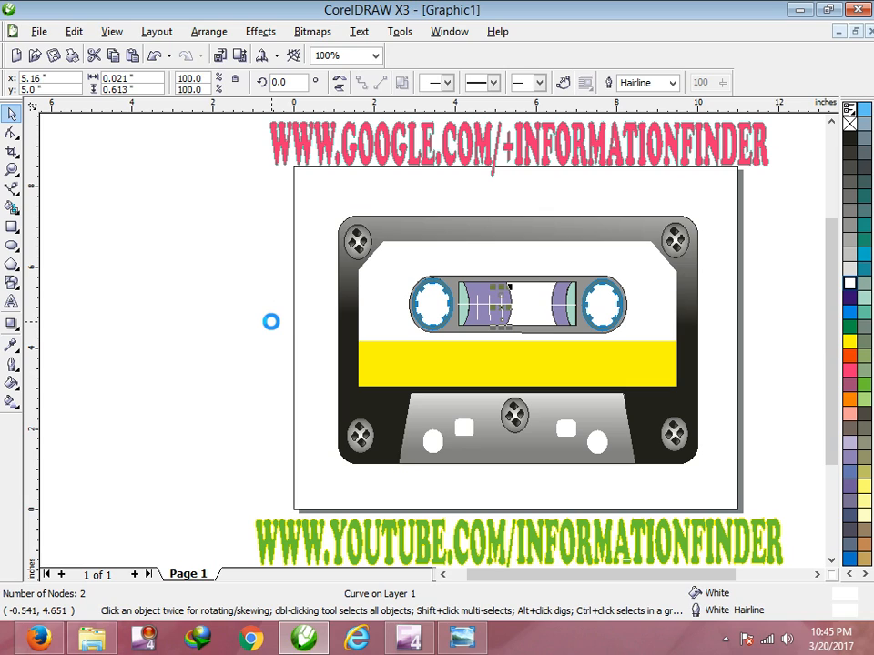
# Carry further copies of the white tick across the window and place them over the right purple area.
pyautogui.press('Right')
pyautogui.press('Right')
pyautogui.press('Right')
pyautogui.press('Right')
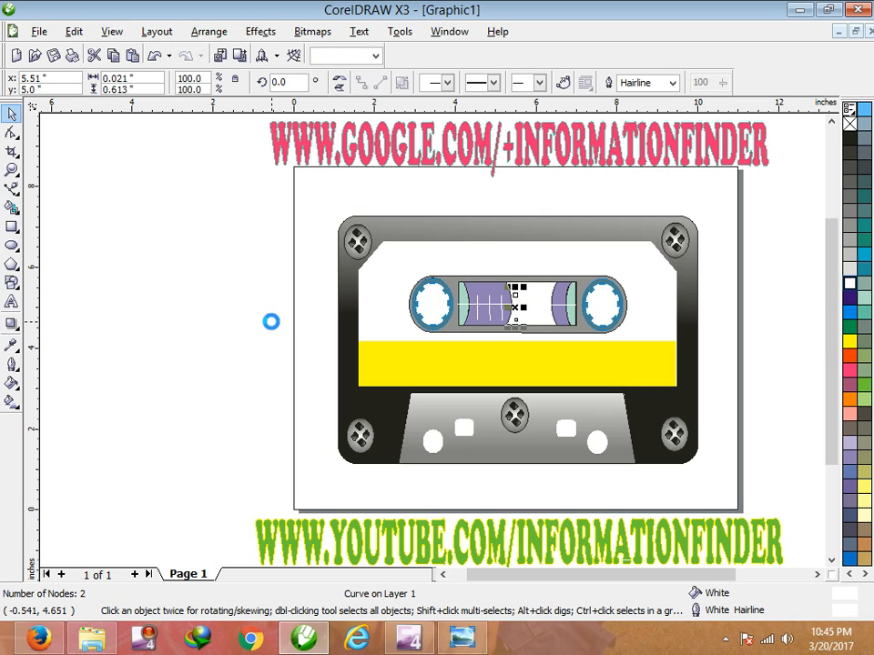
pyautogui.press('Right')
pyautogui.press('Right')
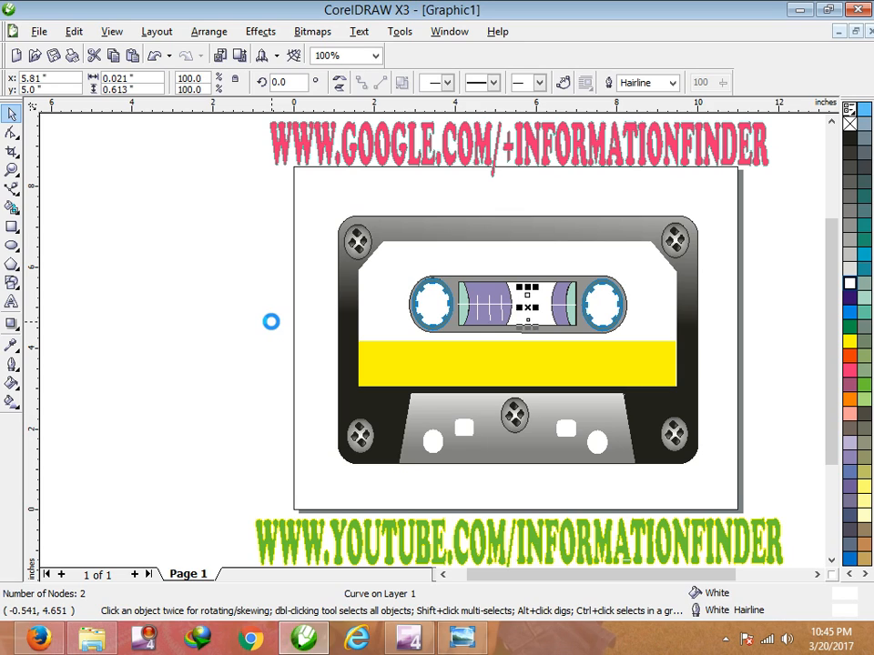
pyautogui.press('Right')
pyautogui.press('Right')
pyautogui.press('Right')
pyautogui.press('Right')
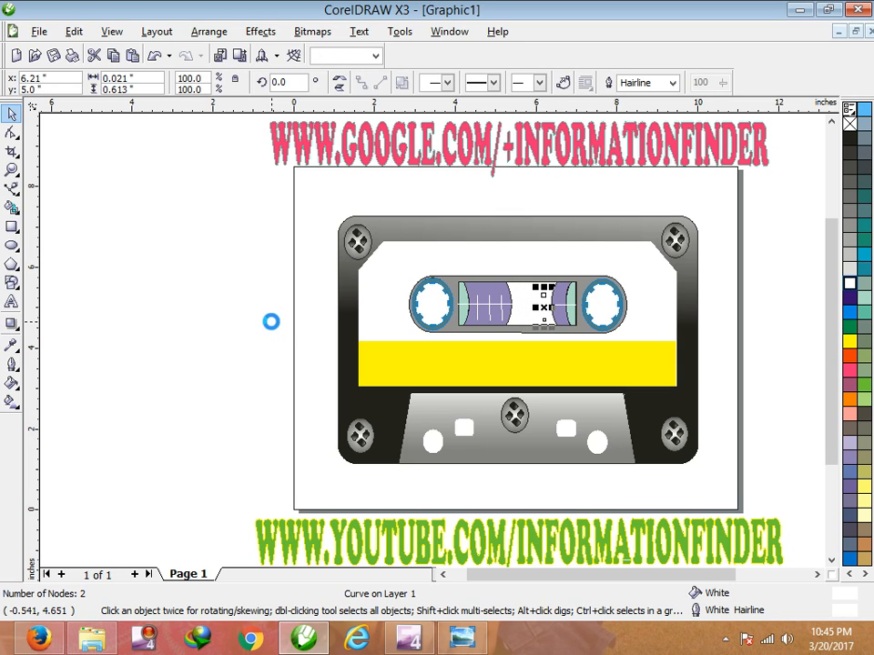
pyautogui.press('Right')
pyautogui.press('Right')
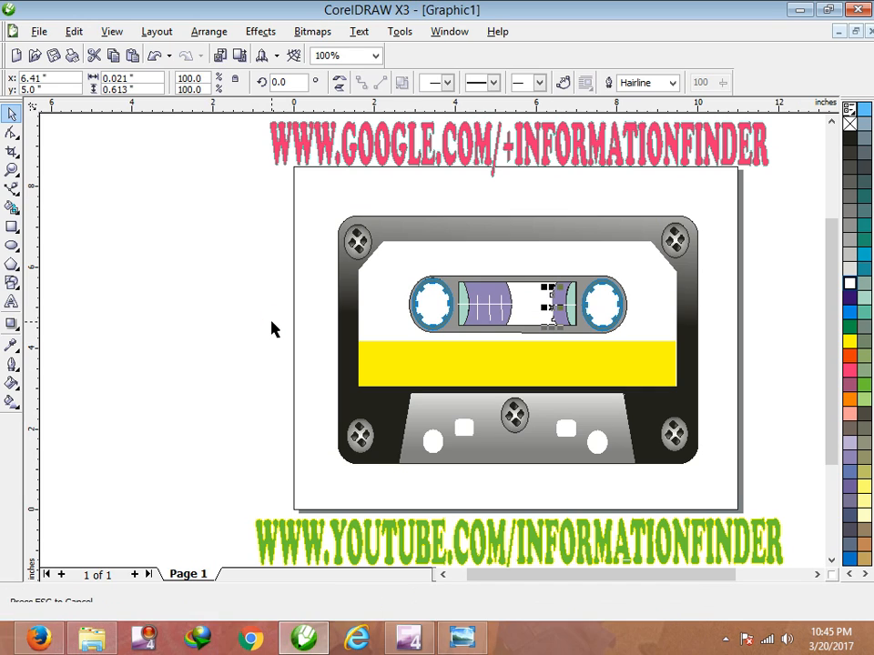
pyautogui.press('Right')
pyautogui.press('Right')
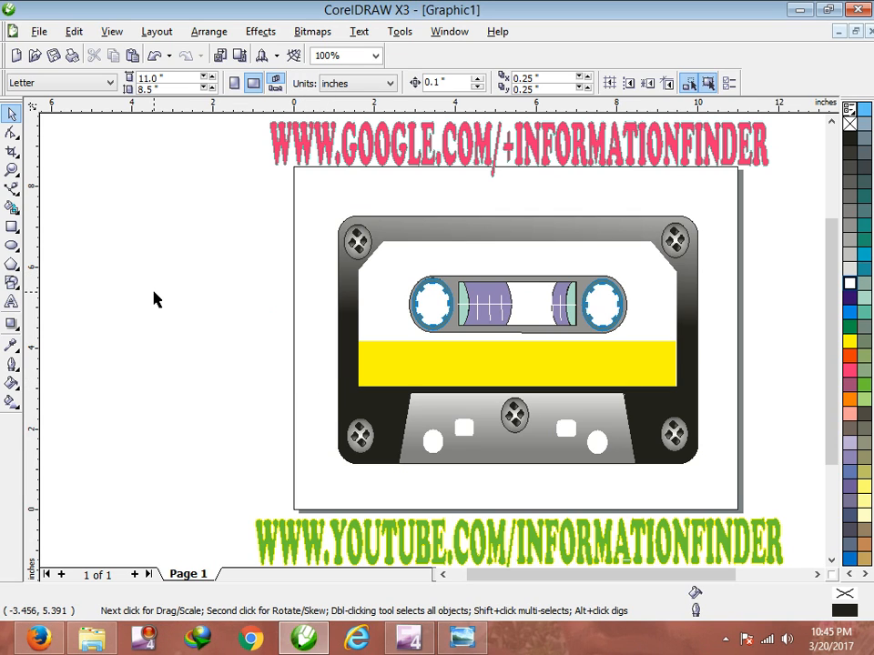
# Add the artistic text "AUDIO CASSTE" in Arial 24 pt on the yellow band.
pyautogui.click(12, 302)
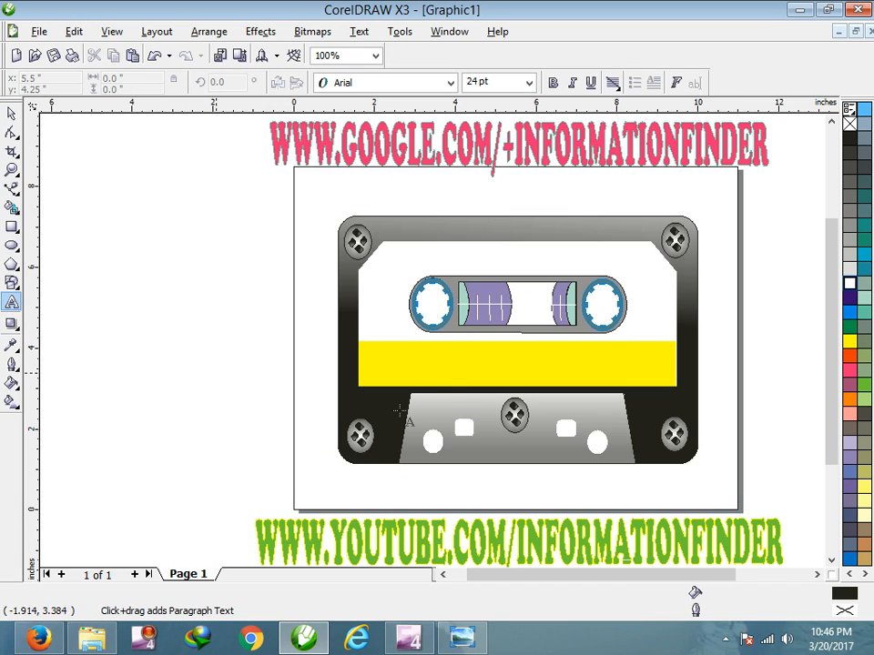
pyautogui.click(430, 362)
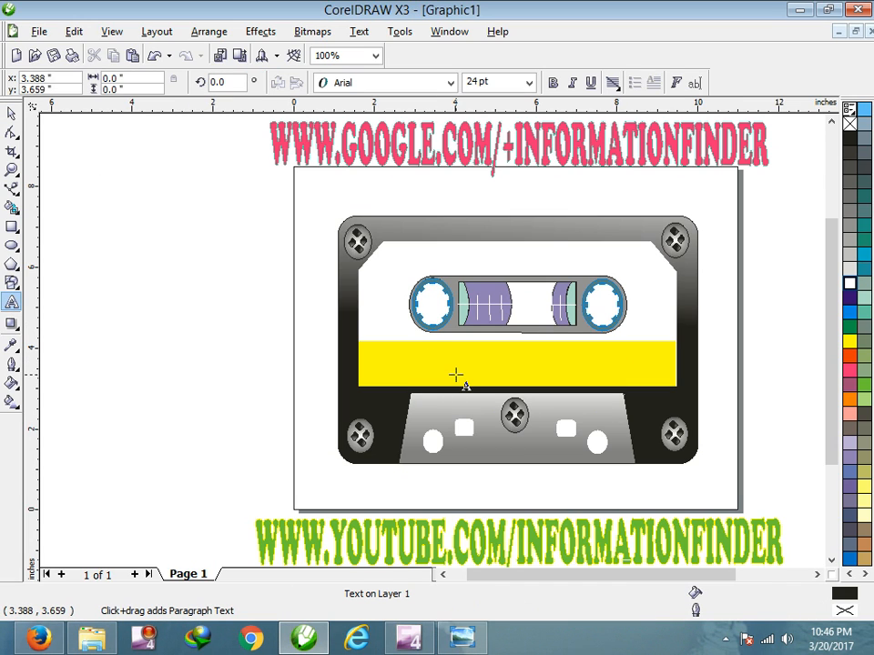
pyautogui.write('AUDIO')
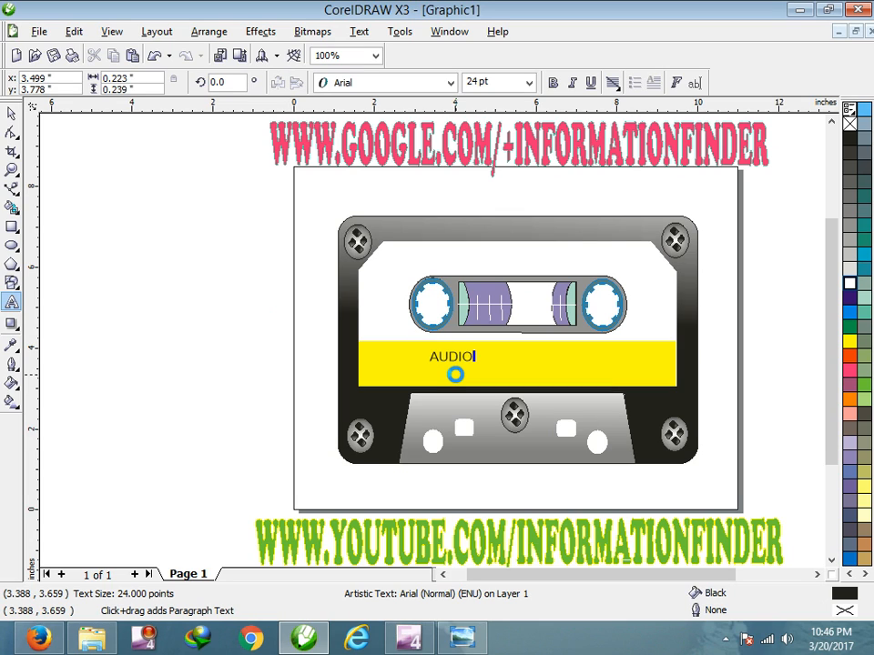
pyautogui.write(' CASSTE')
pyautogui.click(455, 374)
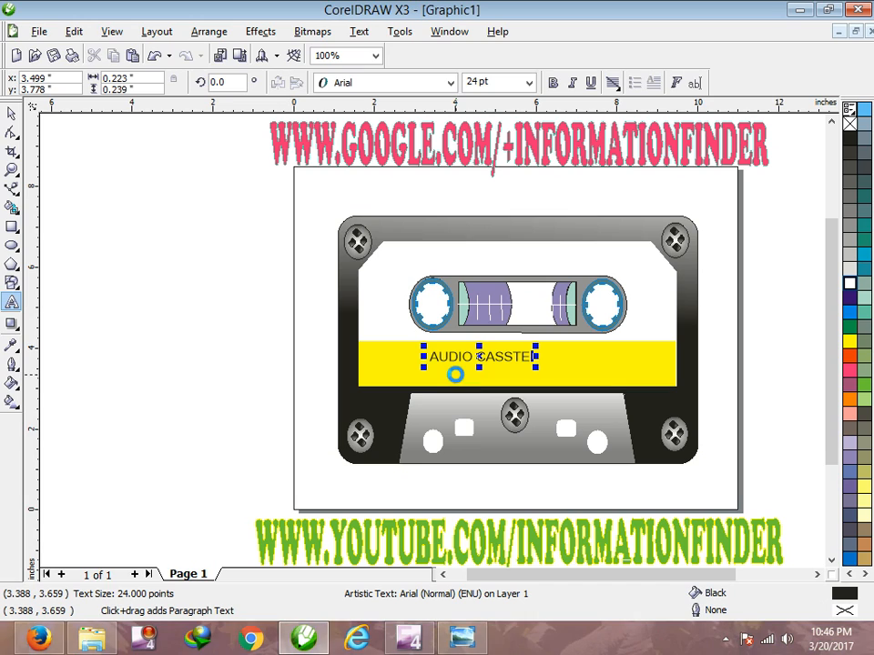
# Correct the misspelled label word to CASSITE and extend the text to read "AUDIO CASSITE IN COREL DRAW".
pyautogui.rightClick(506, 359)
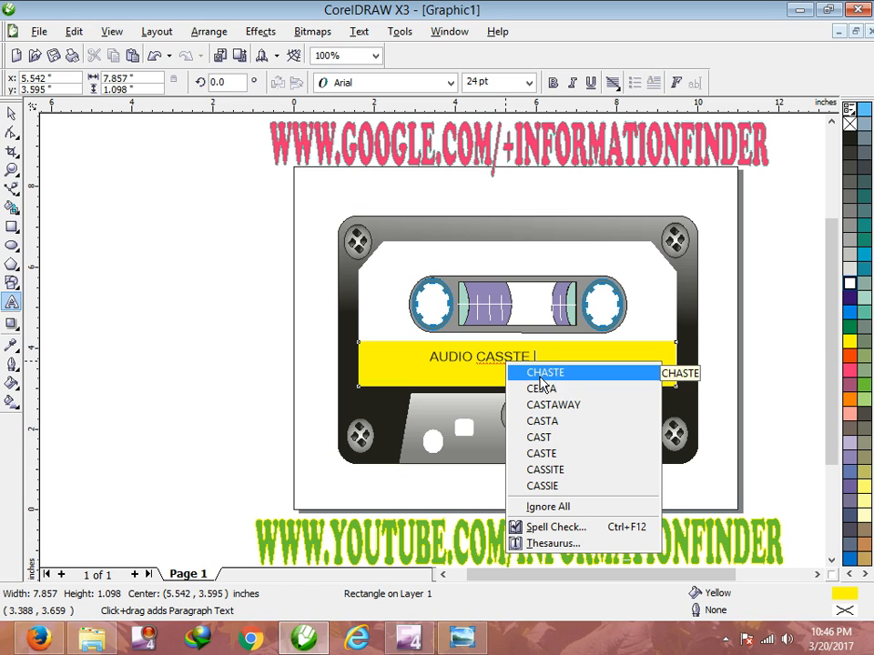
pyautogui.click(557, 471)
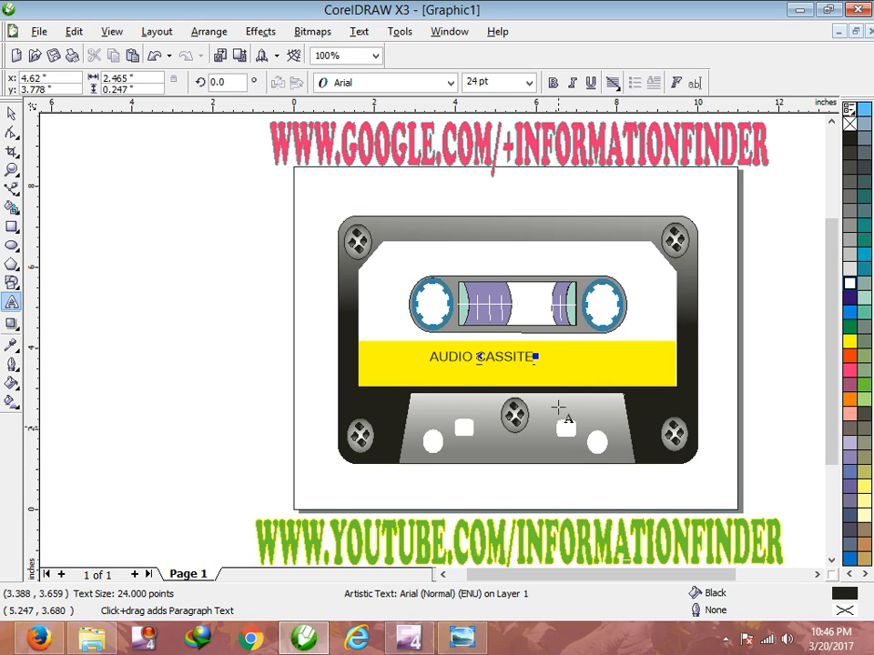
pyautogui.click(555, 372)
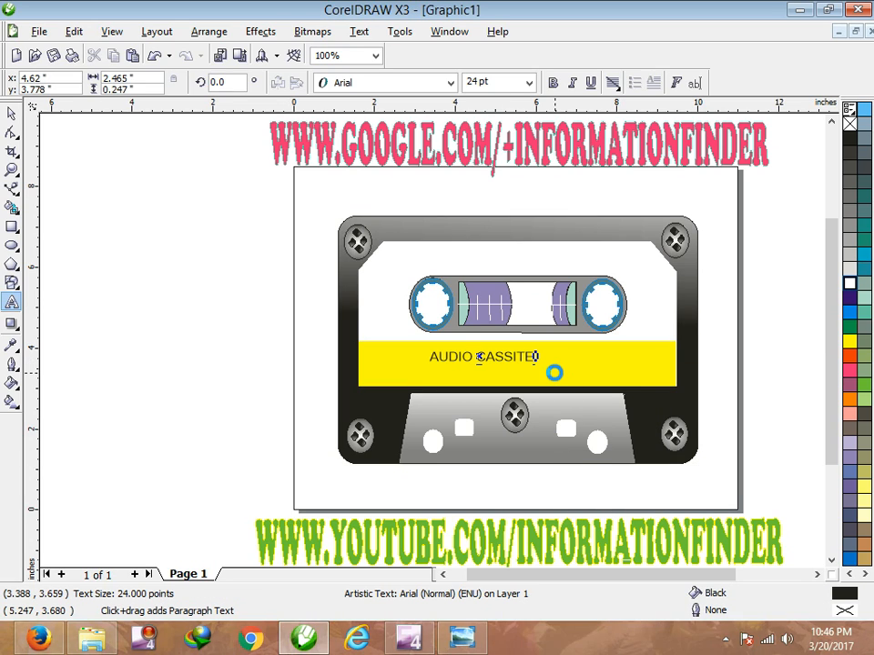
pyautogui.write('IN CORE')
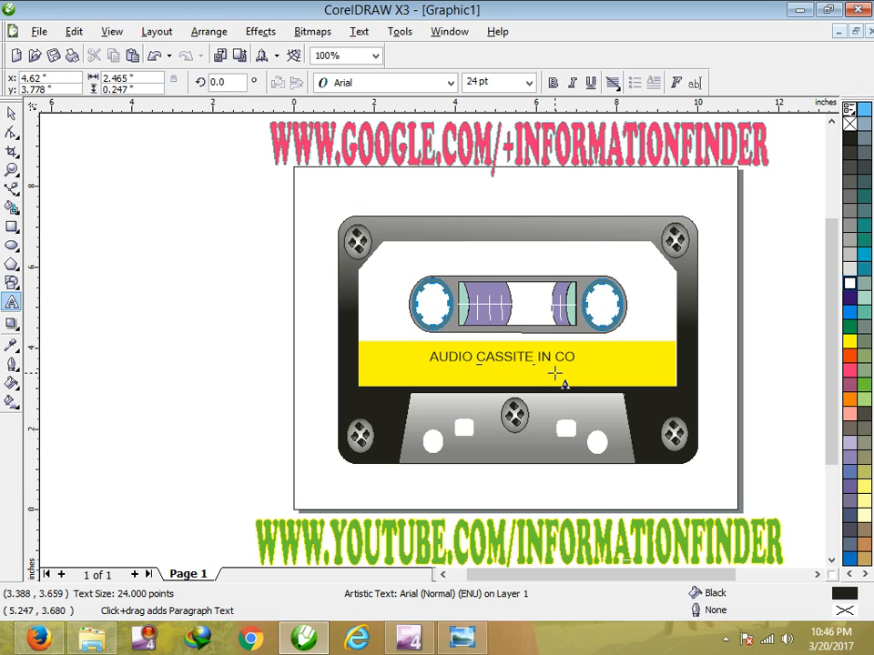
pyautogui.write('L DRAW')
# Colour the label text red, centre it on the yellow band and make it bold.
pyautogui.click(849, 355)
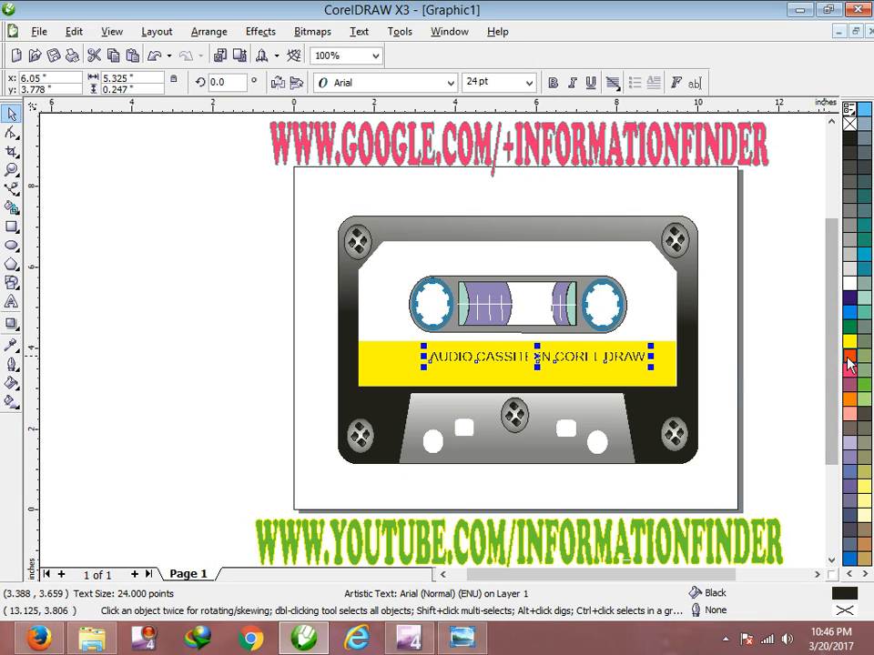
pyautogui.click(850, 356)
pyautogui.moveTo(577, 355); pyautogui.dragTo(559, 360)
pyautogui.click(553, 83)
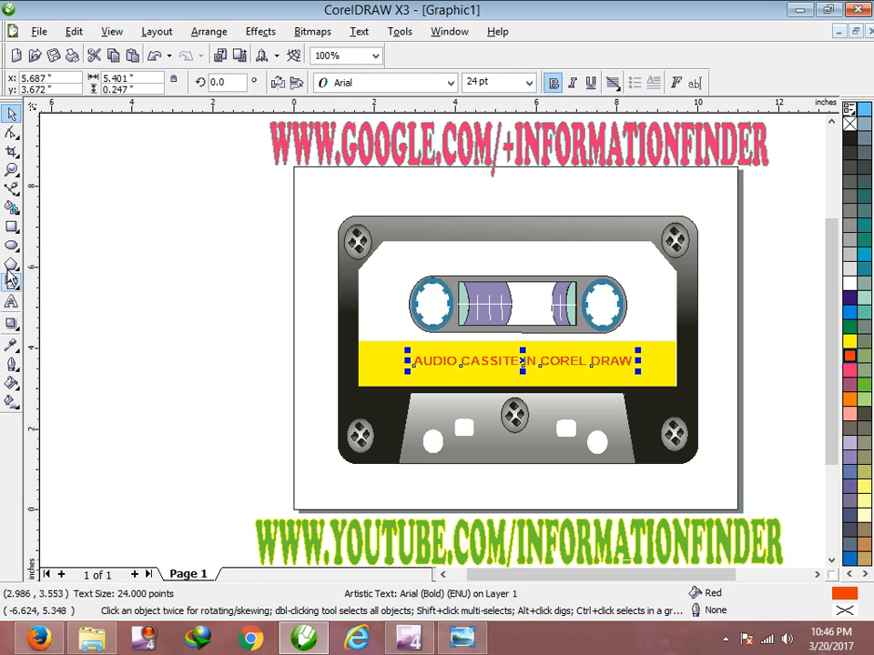
# Draw a horizontal Bezier line about 7.88 inches long across the white panel, just above the yellow band.
pyautogui.click(12, 190)
pyautogui.click(63, 197)
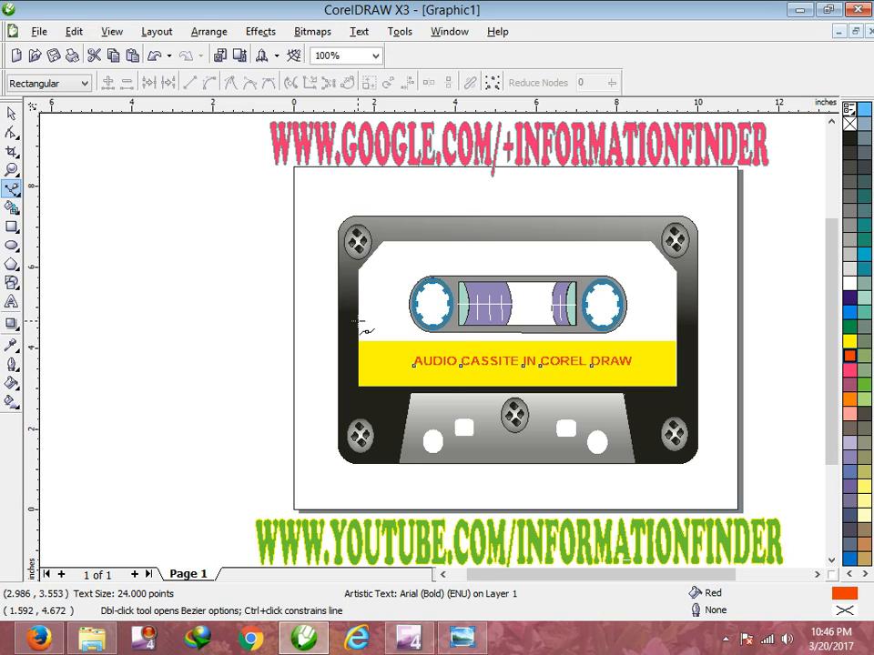
pyautogui.click(359, 320)
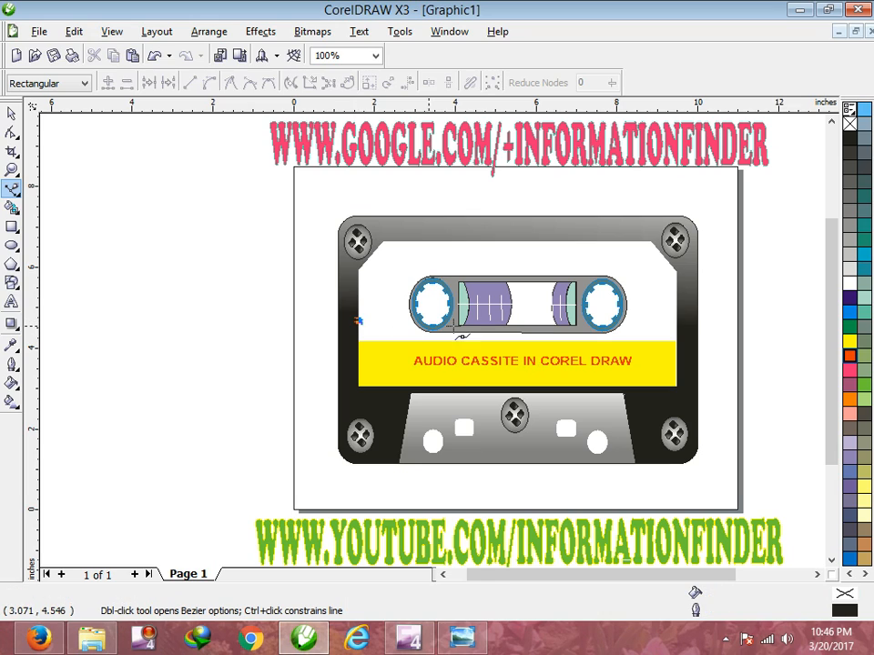
pyautogui.click(675, 322)
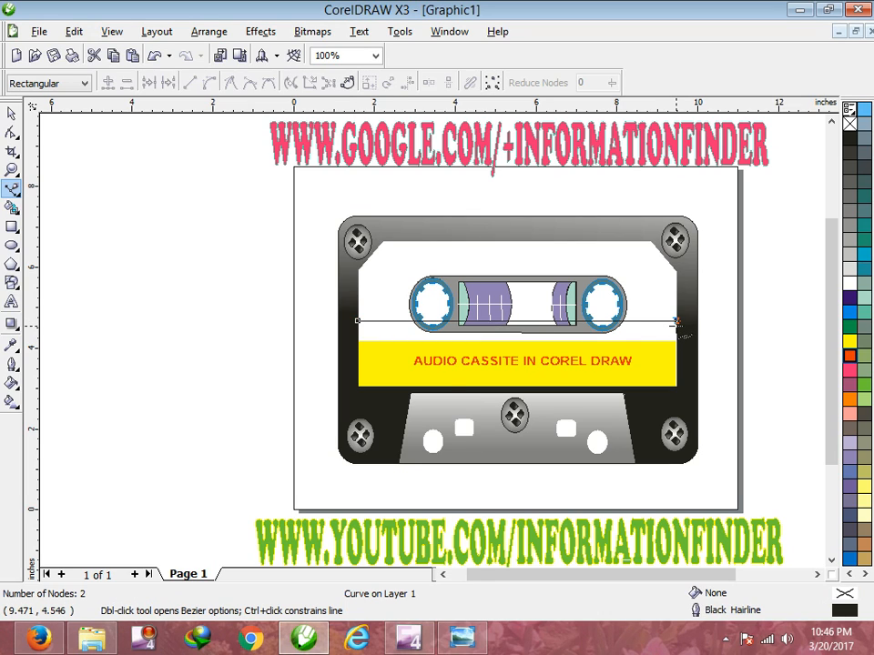
# Give the horizontal line a 16-point outline in yellow.
pyautogui.click(12, 364)
pyautogui.click(217, 374)
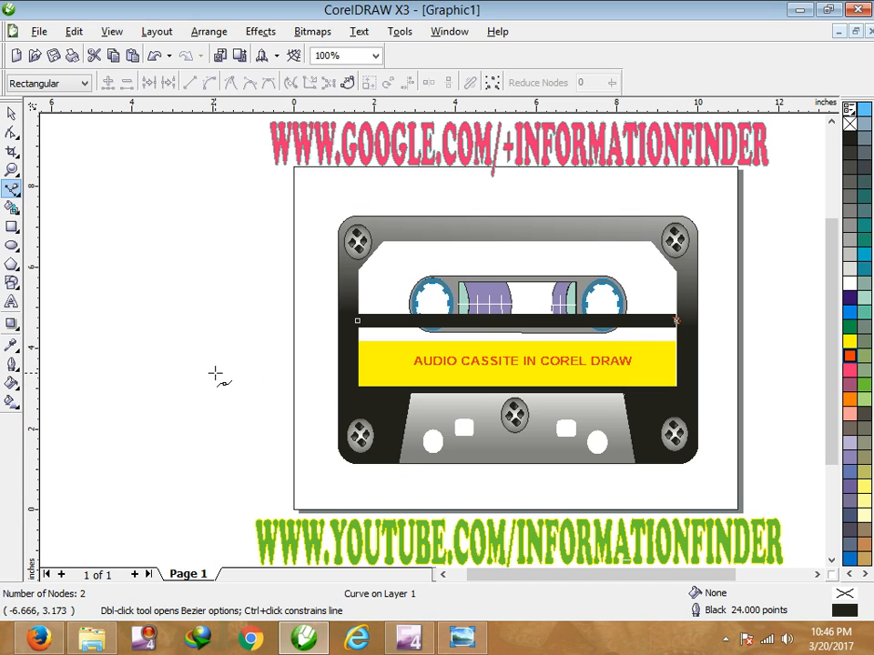
pyautogui.click(12, 364)
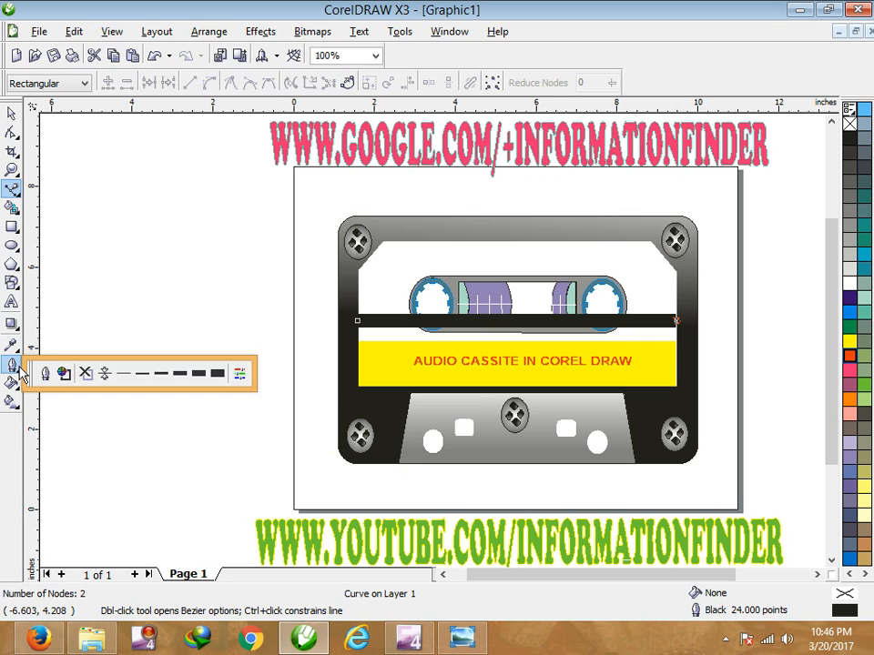
pyautogui.click(198, 375)
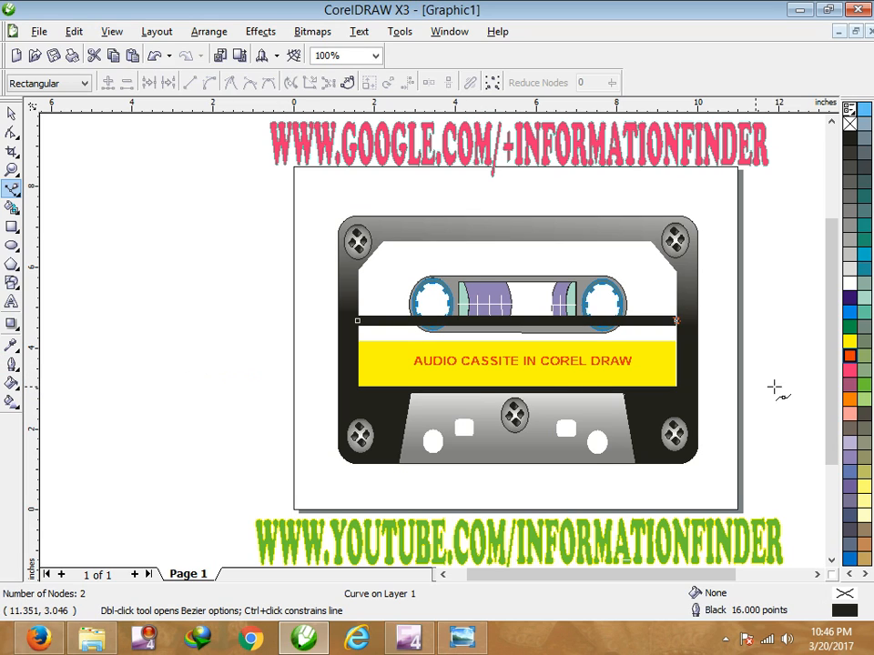
pyautogui.rightClick(849, 343)
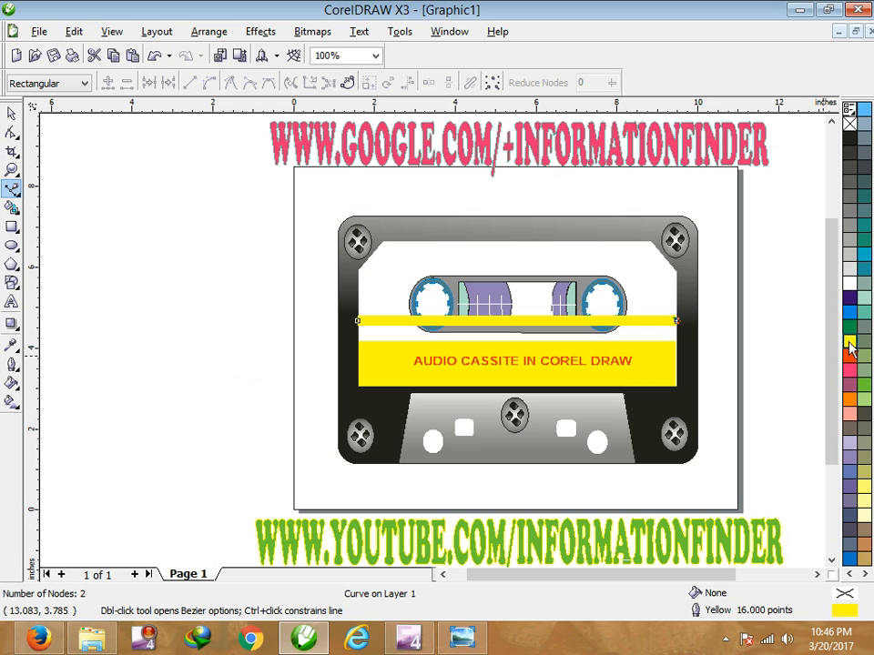
# Move the yellow stripe slightly closer to the yellow band and place two copies above it, spaced 0.3 inches apart.
pyautogui.press('space')
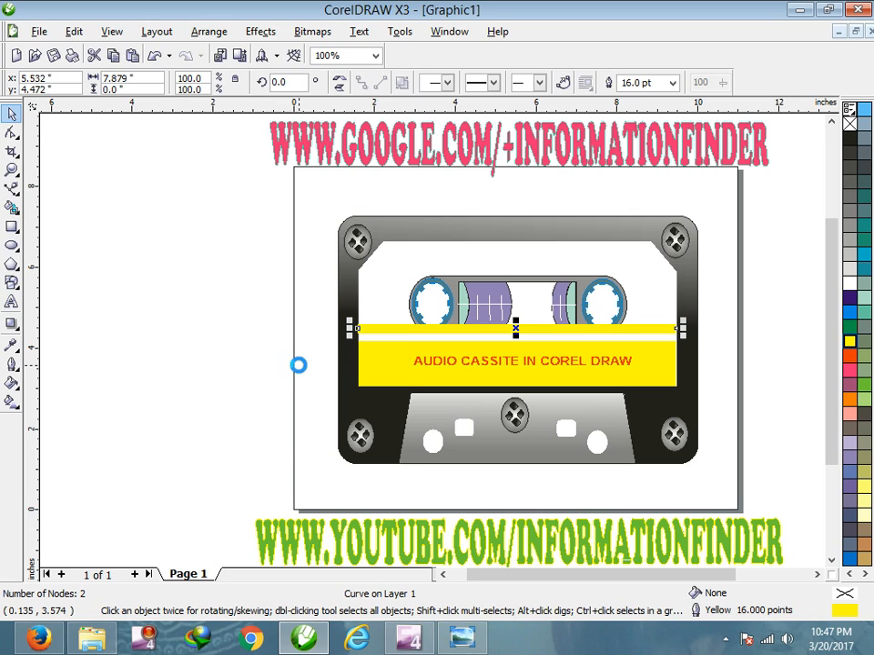
pyautogui.press('Up')
pyautogui.press('Up')
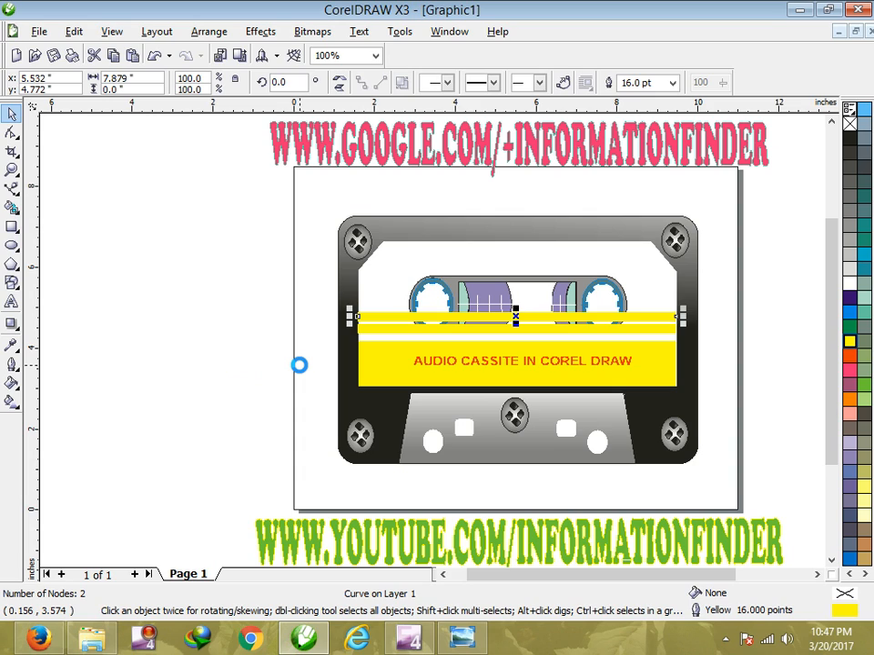
pyautogui.press('Up')
pyautogui.press('Up')
pyautogui.press('Up')
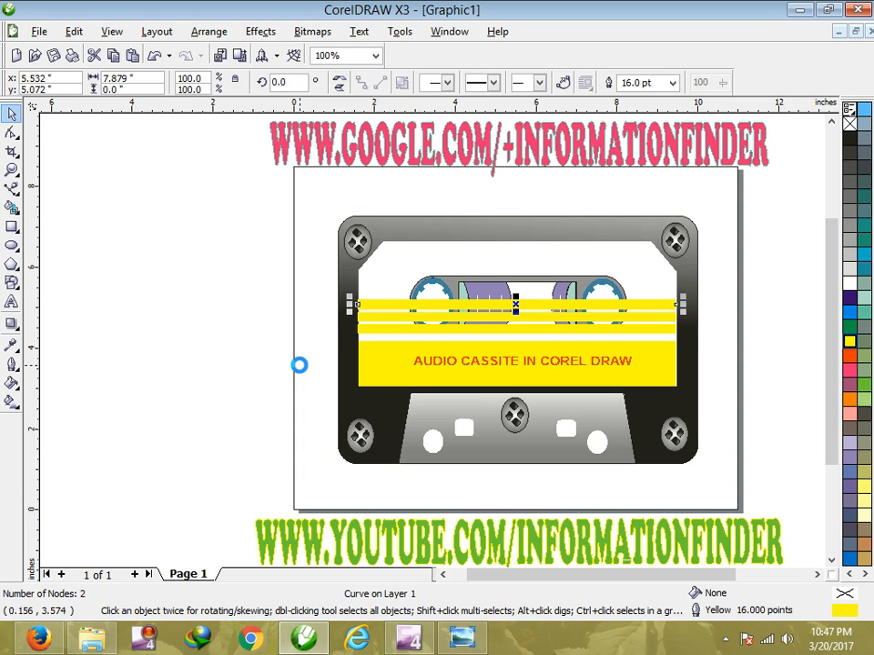
# Select all three yellow stripes and move them back in the stacking order behind the reel window.
pyautogui.keyDown('shift'); pyautogui.click(374, 326); pyautogui.keyUp('shift')
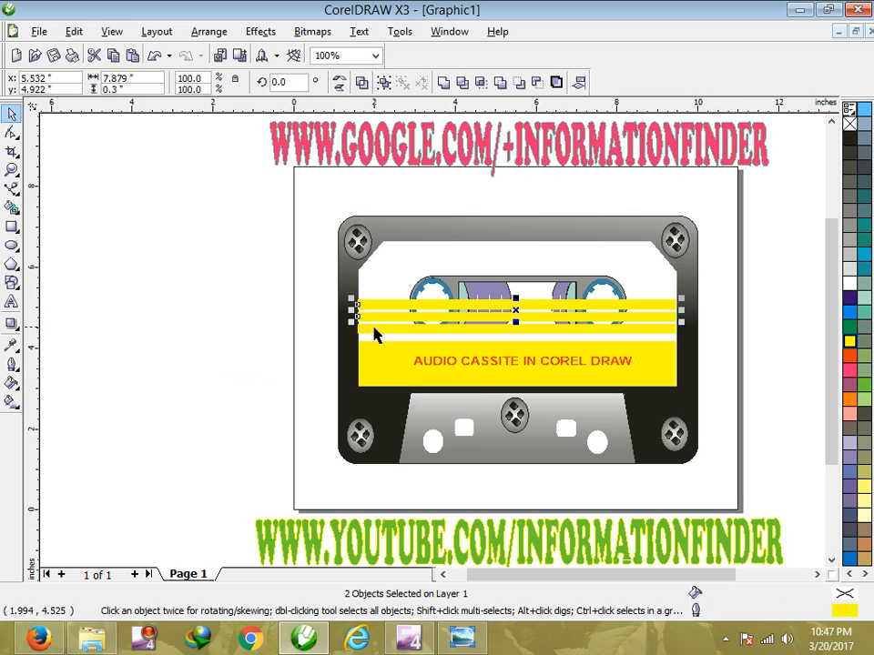
pyautogui.keyDown('shift'); pyautogui.click(376, 335); pyautogui.keyUp('shift')
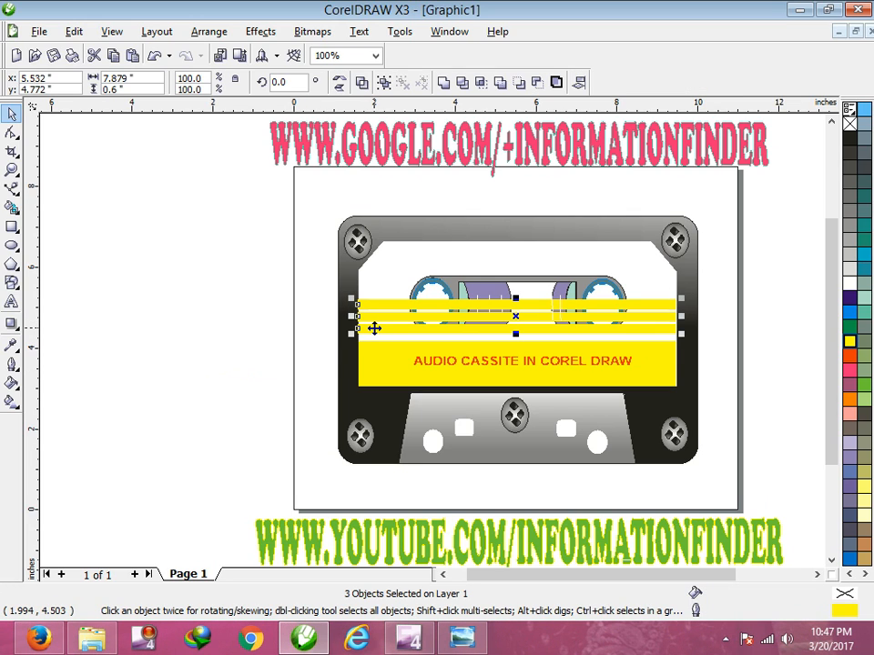
pyautogui.click(375, 328)
pyautogui.hotkey('ctrl', 'pagedown')
pyautogui.hotkey('ctrl', 'pagedown')
pyautogui.hotkey('ctrl', 'pagedown')
pyautogui.hotkey('ctrl', 'pagedown')
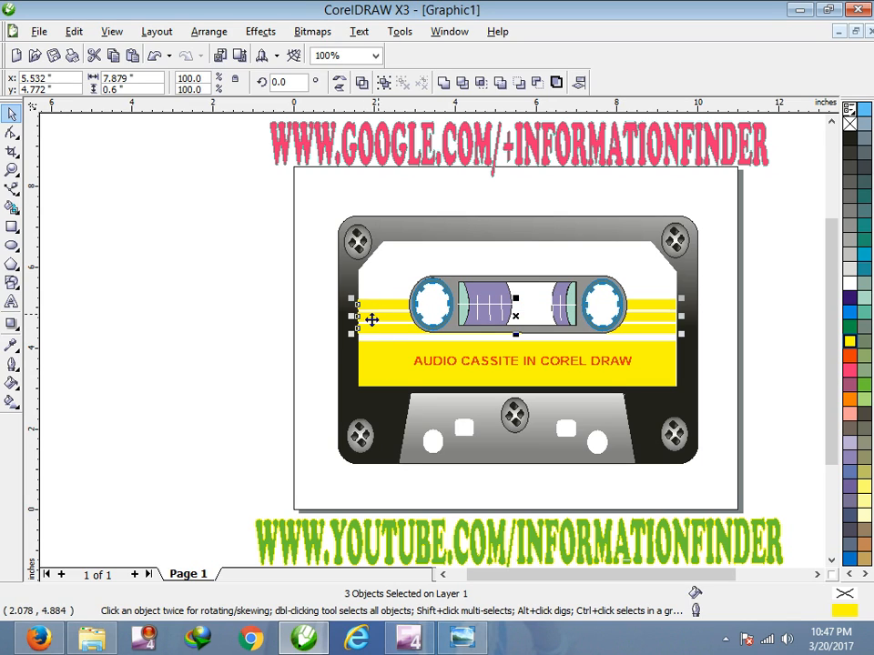
pyautogui.click(233, 324)
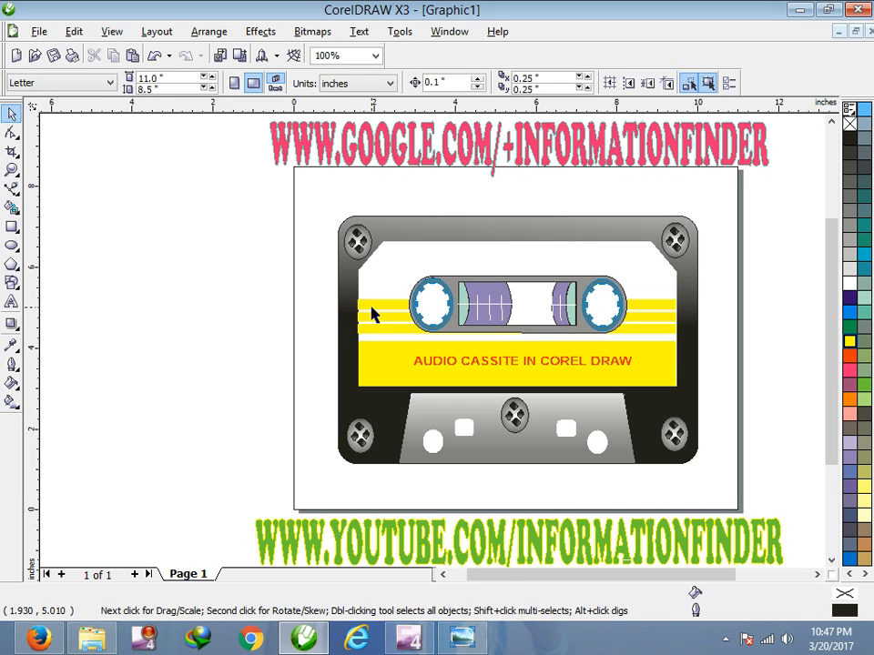
# Place a copy of the uppermost yellow stripe 0.4 inches above it, behind the reel window.
pyautogui.click(369, 305)
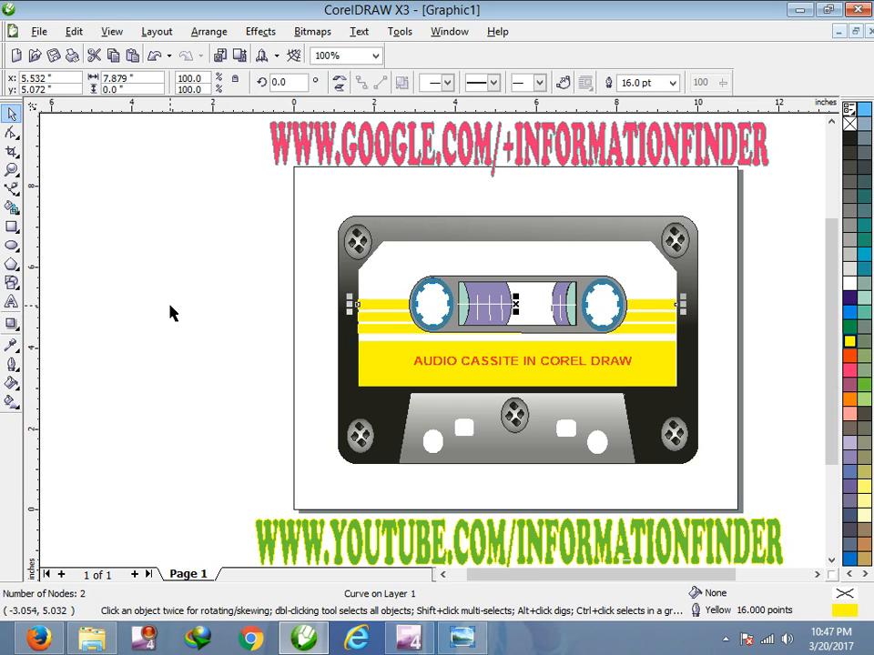
pyautogui.hotkey('shift', 'pageup')
pyautogui.press('Up')
pyautogui.press('Up')
pyautogui.press('Up')
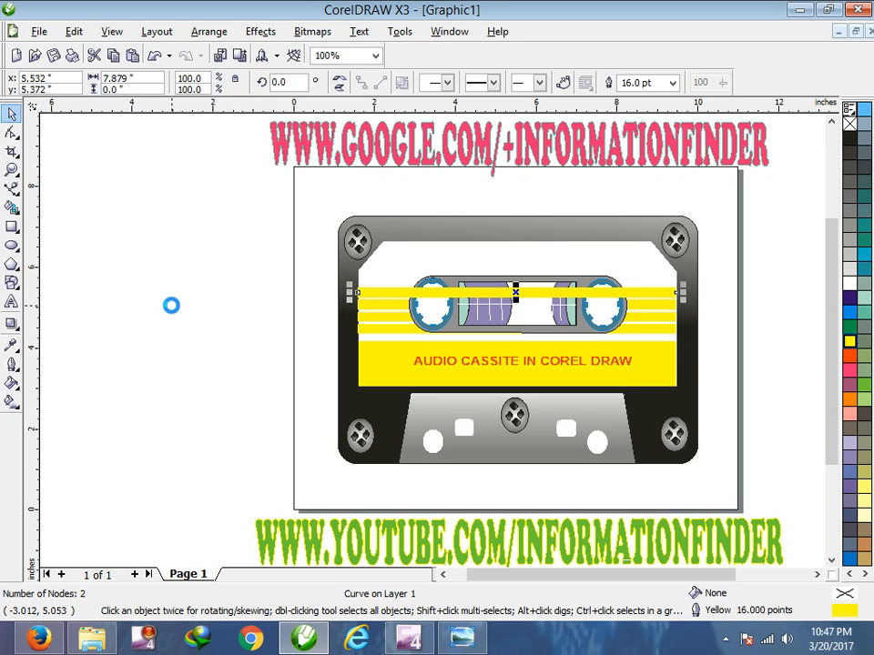
pyautogui.press('Up')
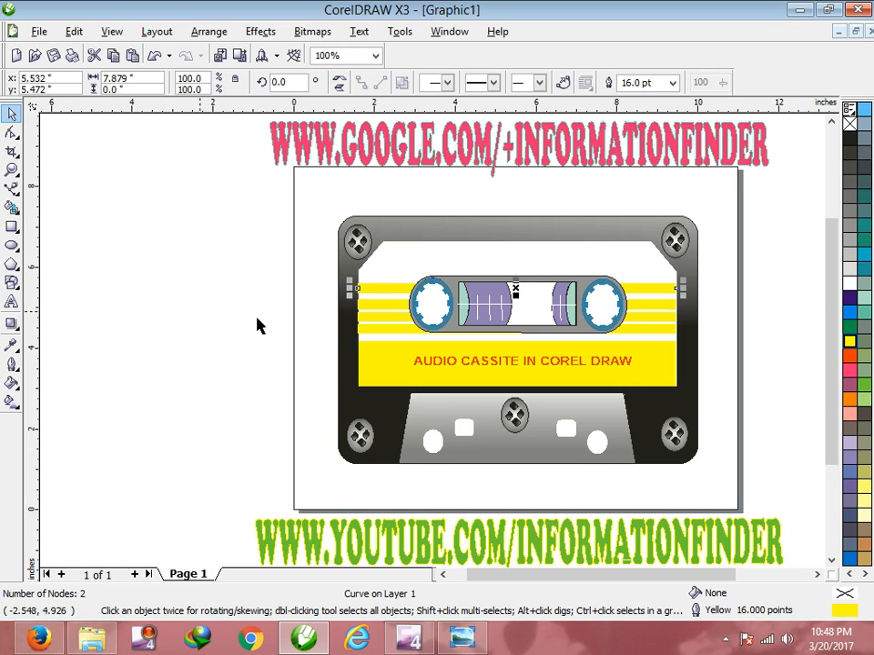
# Draw a rectangle about 6.59 by 0.59 inches along the white panel's upper edge with yellow fill and outline.
pyautogui.click(12, 227)
pyautogui.moveTo(386, 243); pyautogui.dragTo(652, 265)
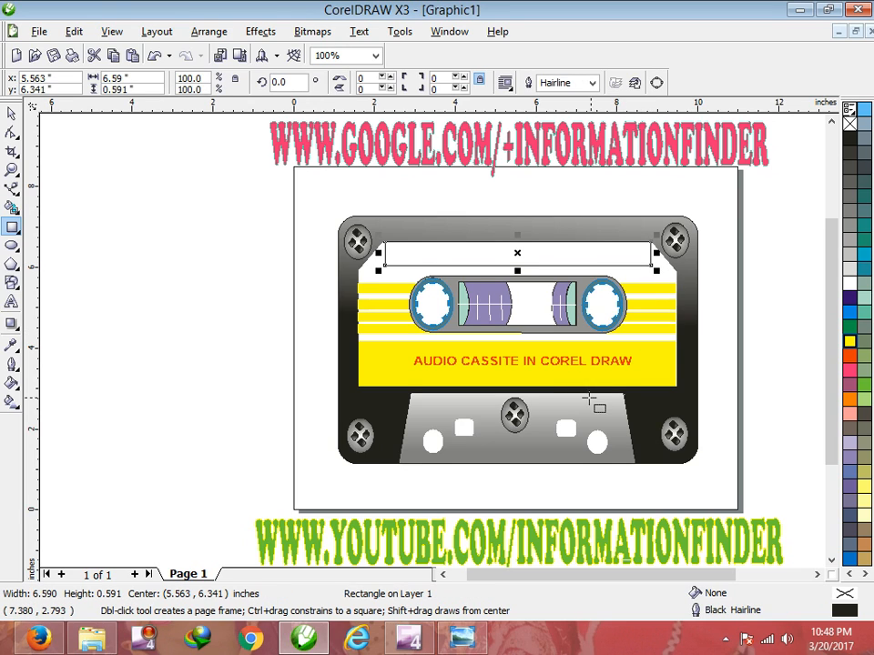
pyautogui.click(849, 342)
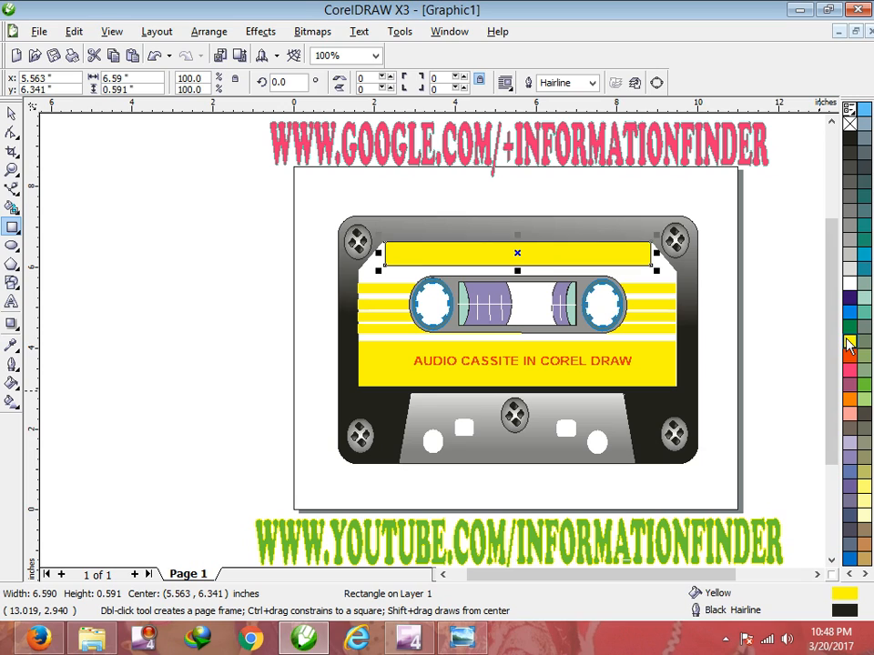
pyautogui.rightClick(849, 342)
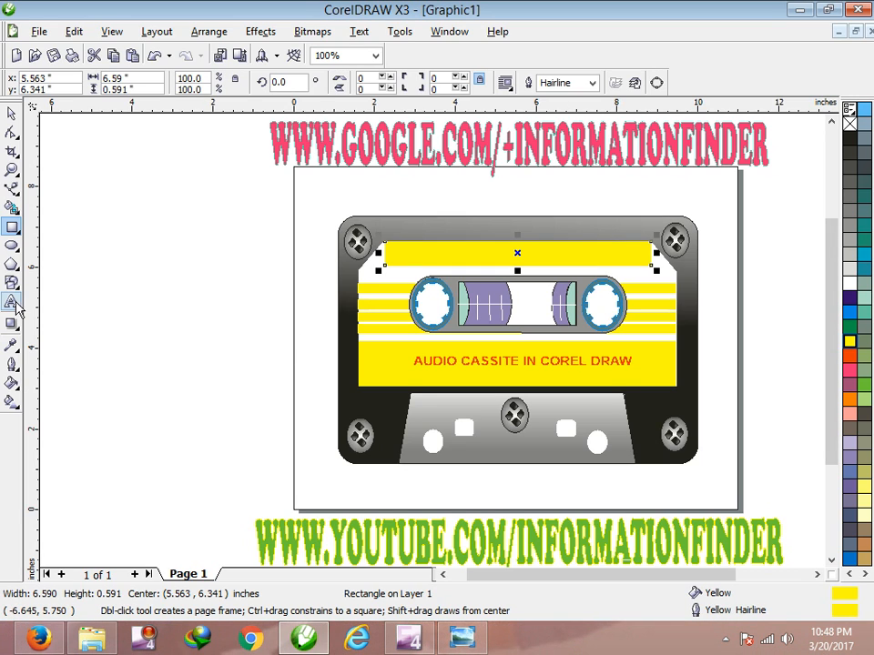
pyautogui.click(12, 301)
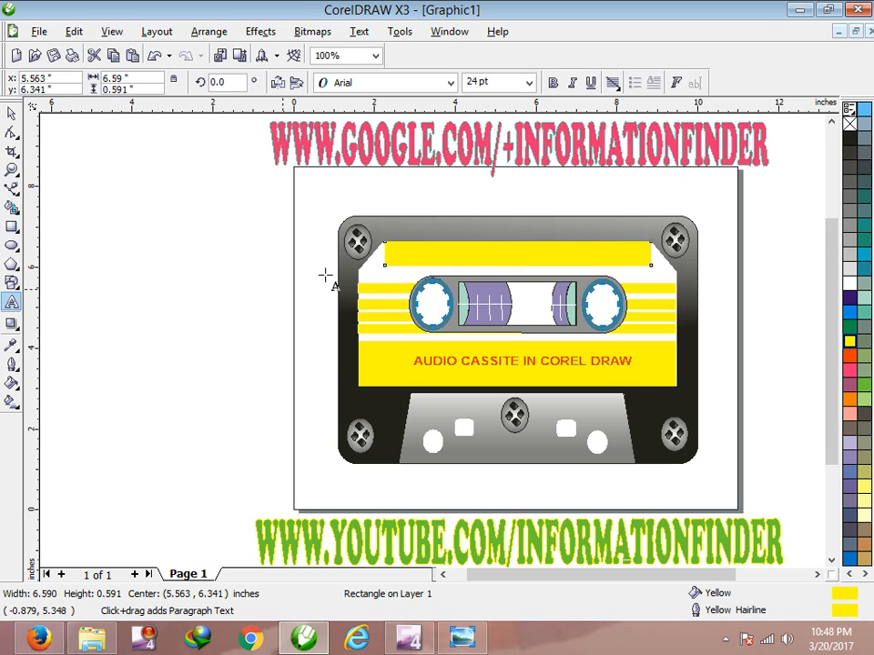
pyautogui.click(393, 255)
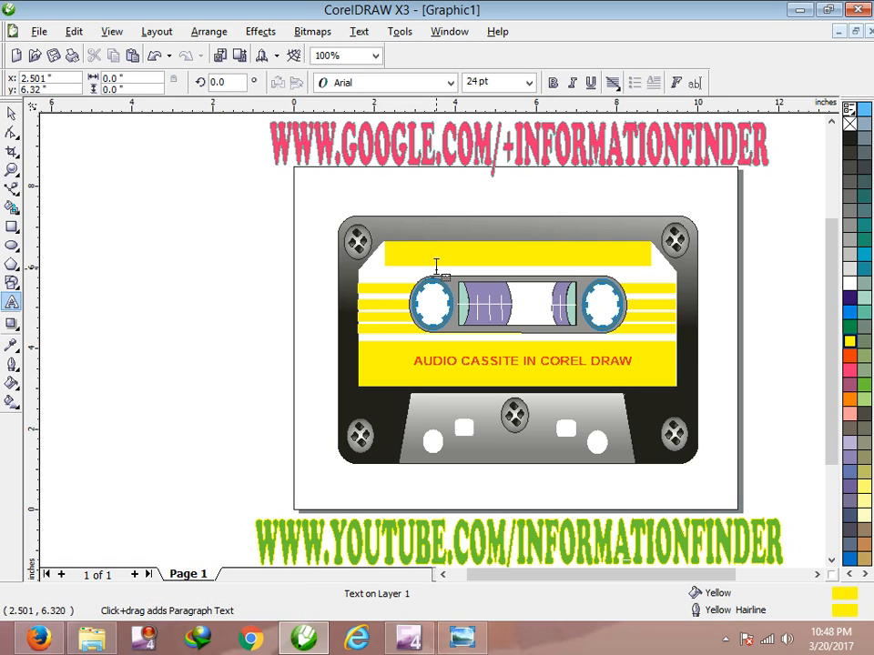
pyautogui.write('WWW')
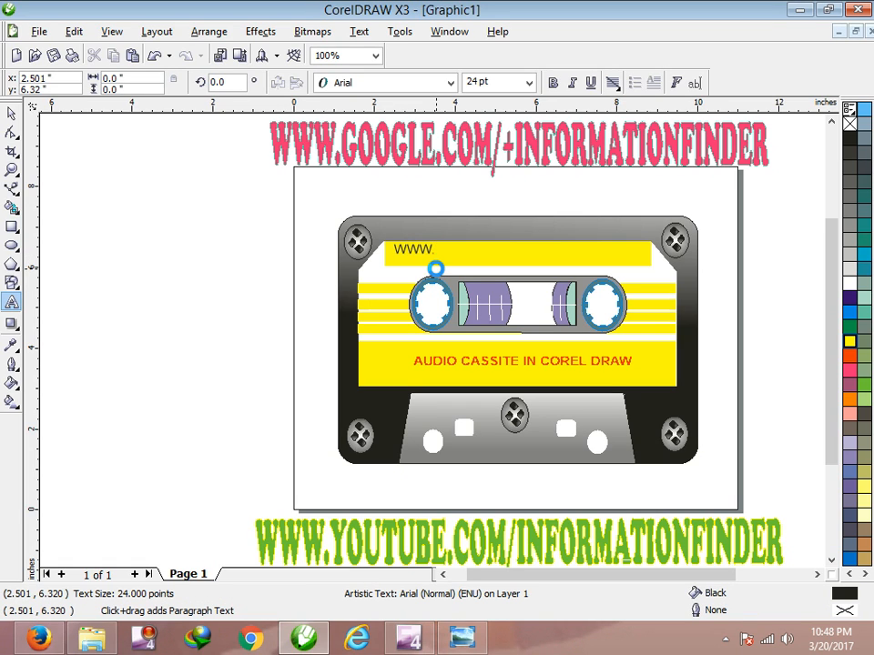
pyautogui.write('.YOUTU')
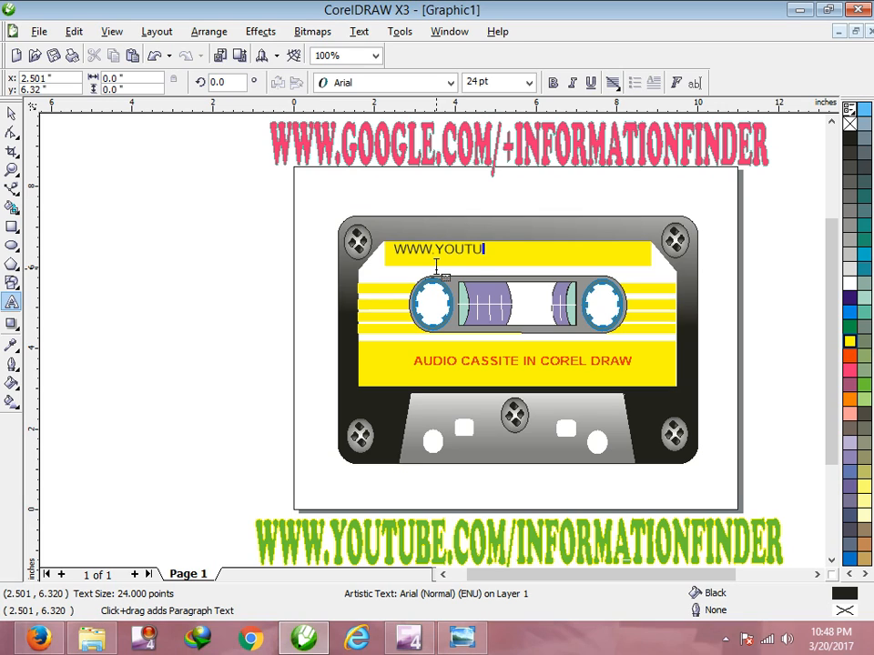
pyautogui.write('BE')
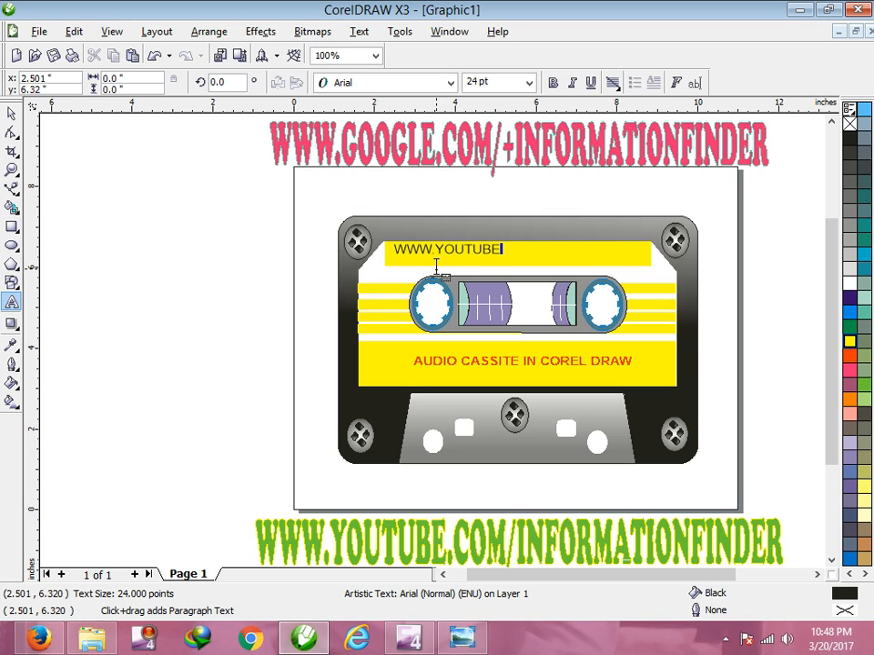
pyautogui.write('.COM/INFORMATIOM')
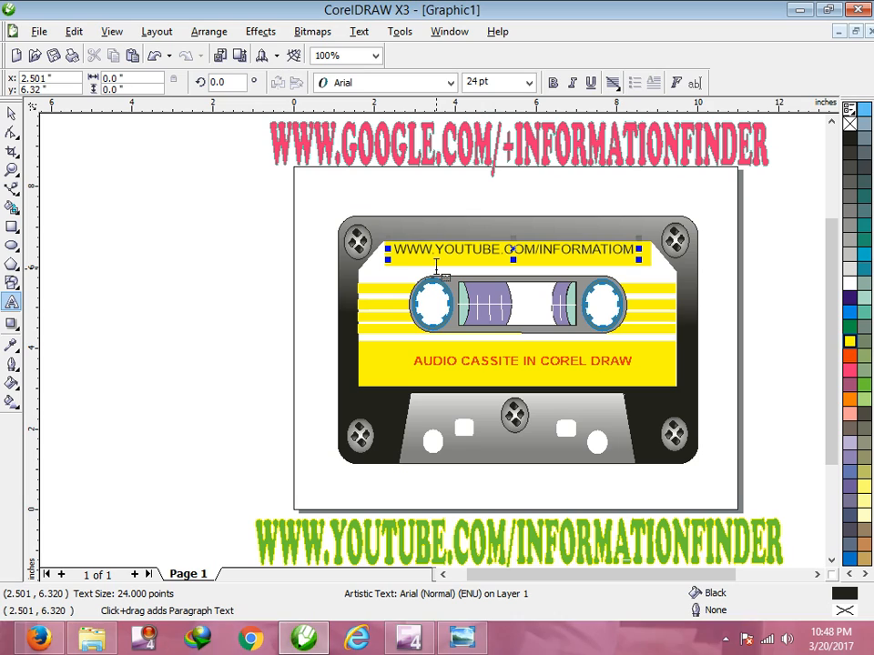
pyautogui.press('BackSpace')
pyautogui.write('N')
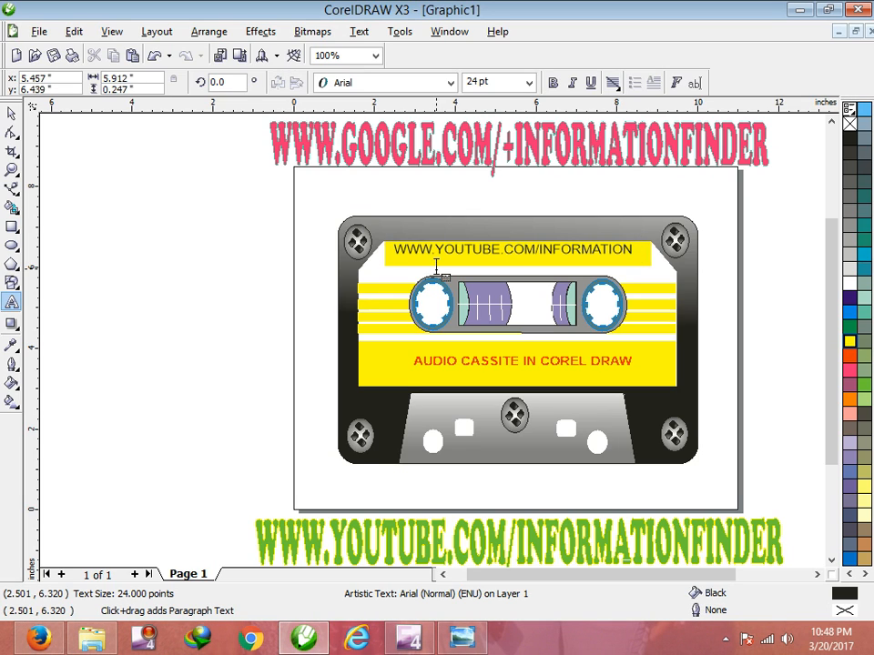
pyautogui.write('FINDER')
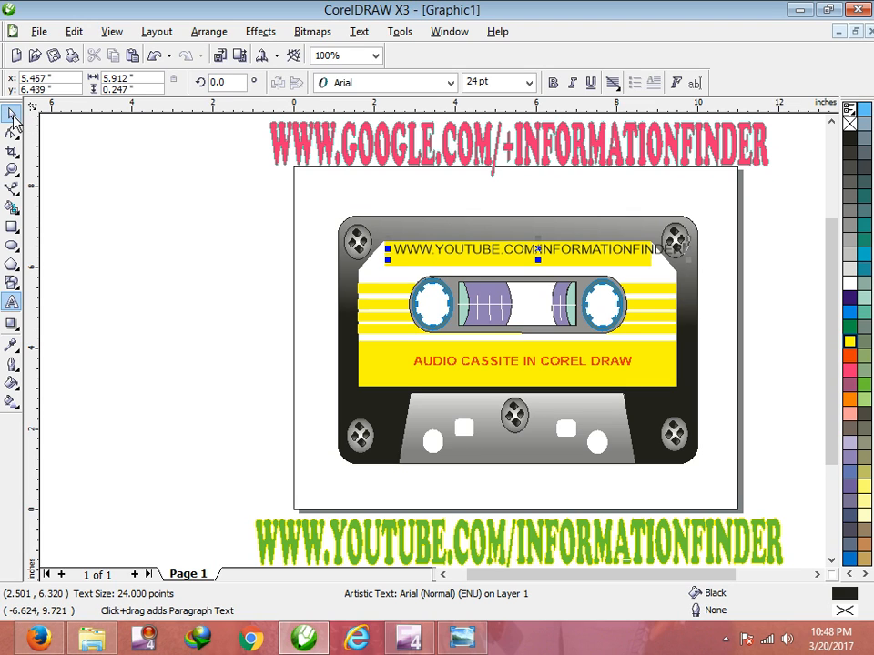
# Narrow the web address text to fit within the upper yellow bar, about 6.06 inches wide, and make it bold.
pyautogui.click(11, 112)
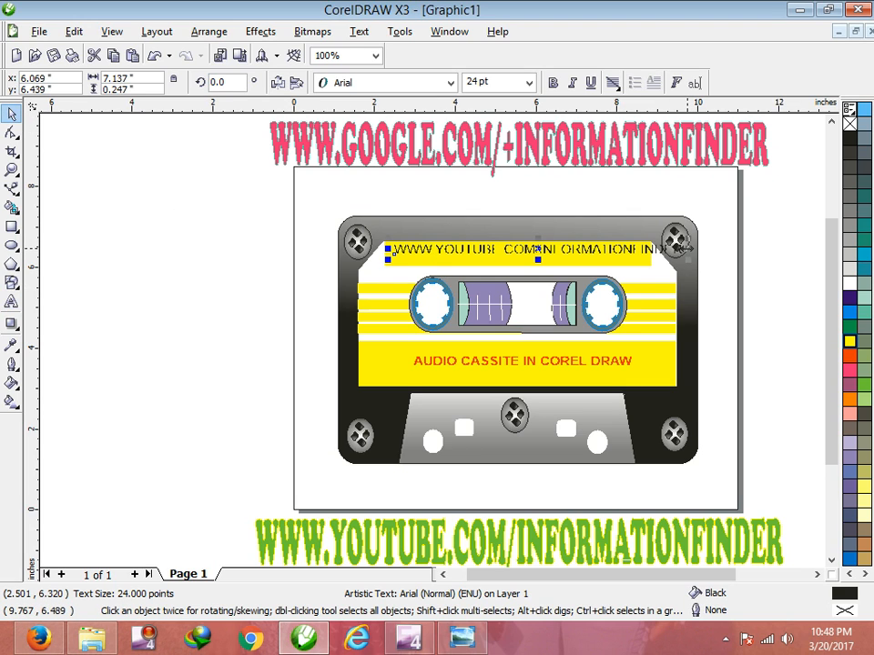
pyautogui.moveTo(688, 249); pyautogui.dragTo(640, 248)
pyautogui.click(552, 83)
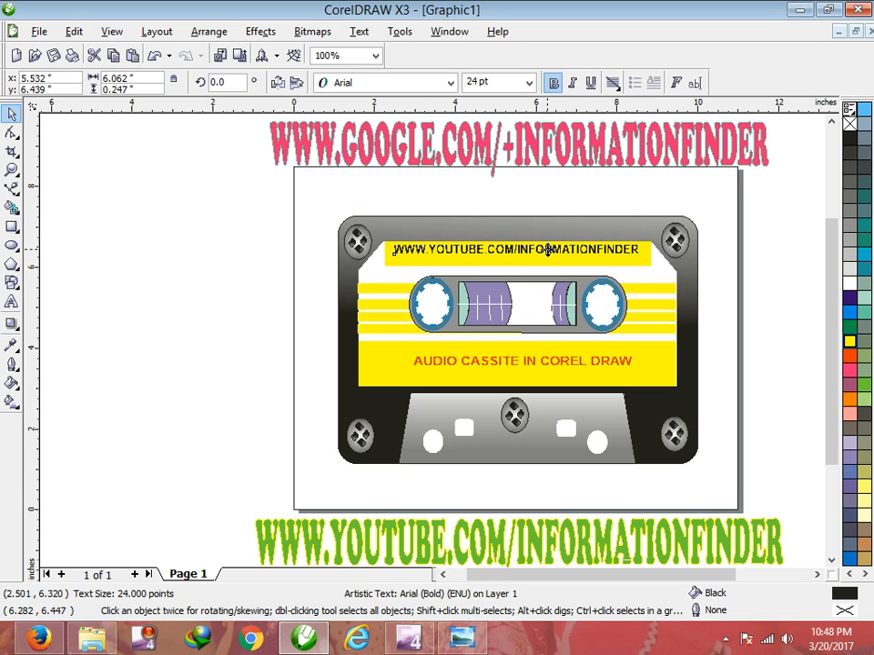
# Centre the web address vertically on the upper yellow bar and give it a blue fill with a cyan outline.
pyautogui.moveTo(547, 249); pyautogui.dragTo(547, 254)
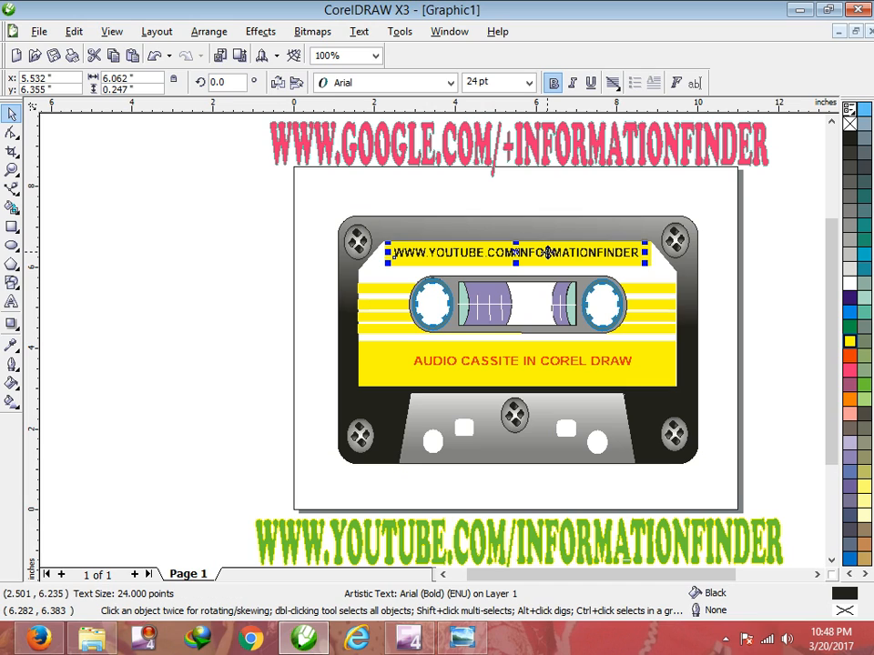
pyautogui.click(848, 305)
pyautogui.rightClick(849, 309)
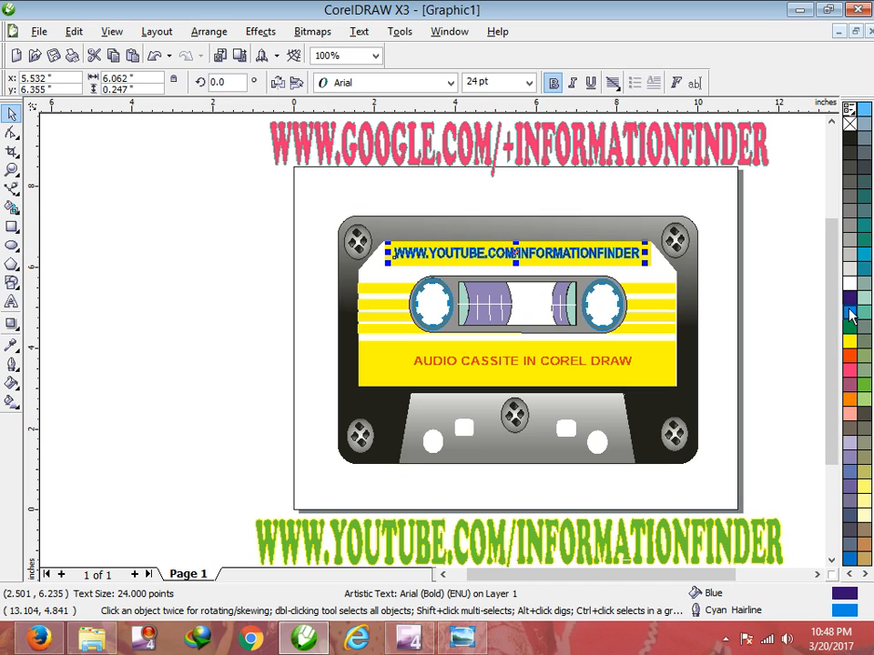